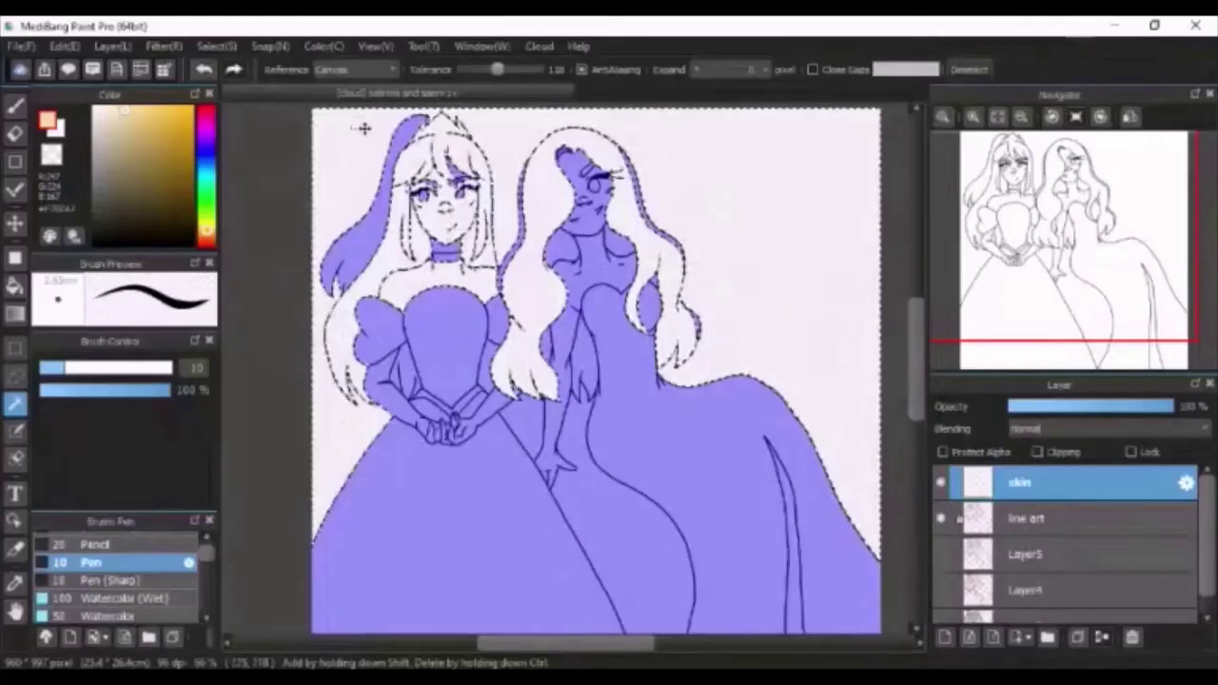
Step: Clear the current selection and unlock the line art layer for editing
{"action": "key", "text": "ctrl+d"}
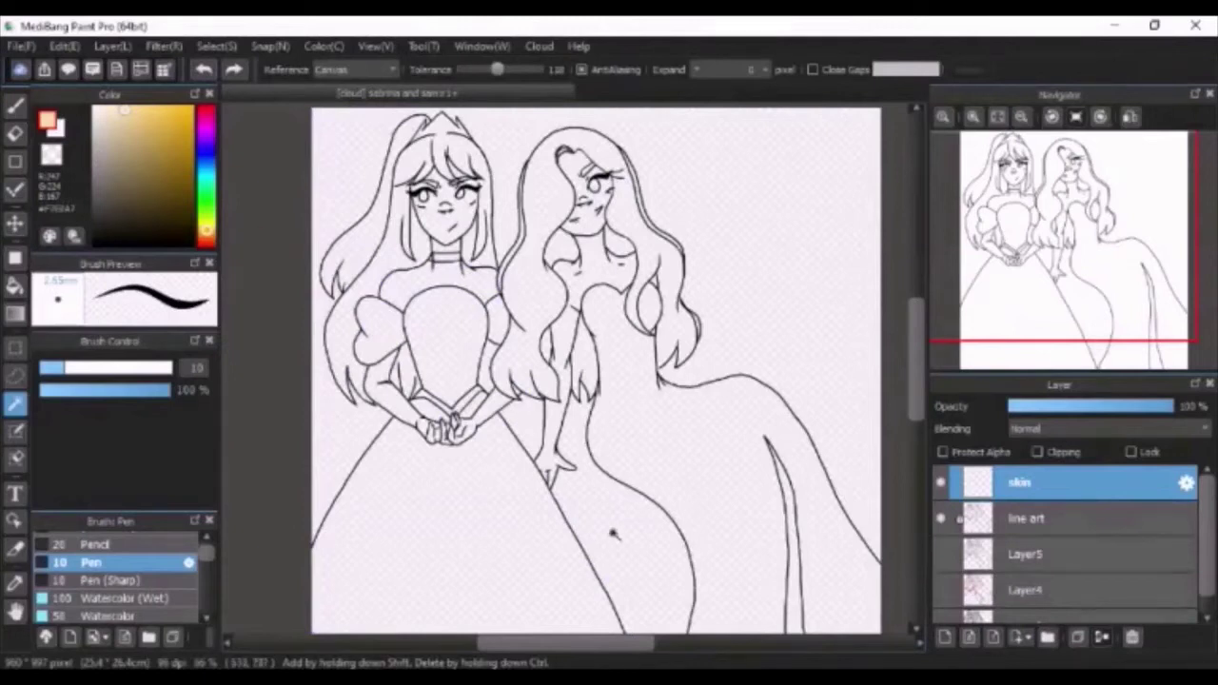
{"action": "left_click", "coordinate": [960, 519]}
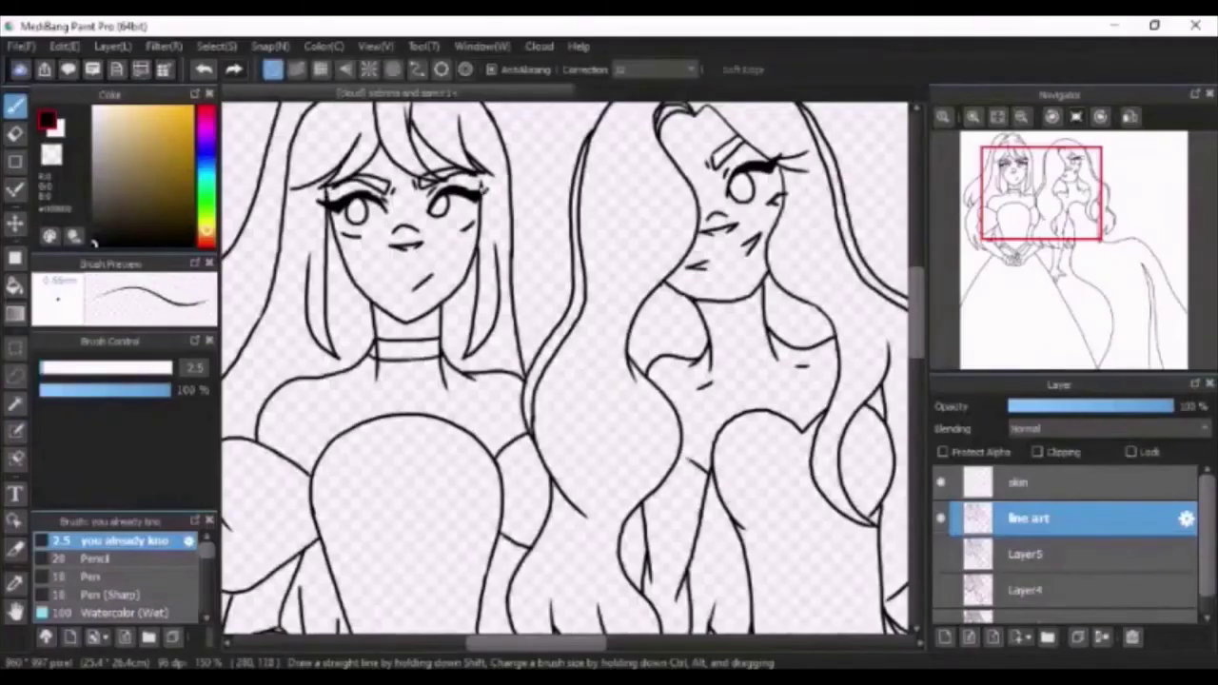
Step: Lock the line art layer again to protect it from edits
{"action": "left_click", "coordinate": [1019, 483]}
{"action": "left_click", "coordinate": [1028, 519]}
{"action": "left_click", "coordinate": [1132, 453]}
{"action": "left_click", "coordinate": [997, 116]}
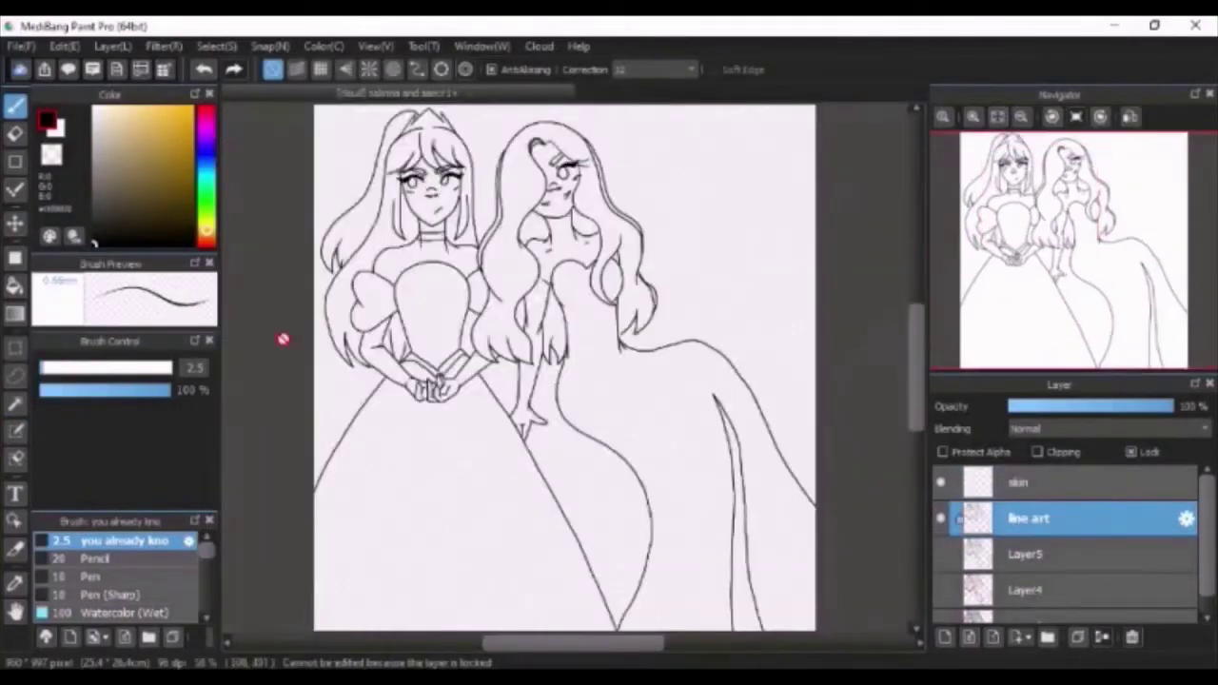
Step: Select the left princess's face, neck, chest and arms with the magic wand
{"action": "left_click", "coordinate": [92, 577]}
{"action": "key", "text": "w"}
{"action": "left_click", "coordinate": [425, 268]}
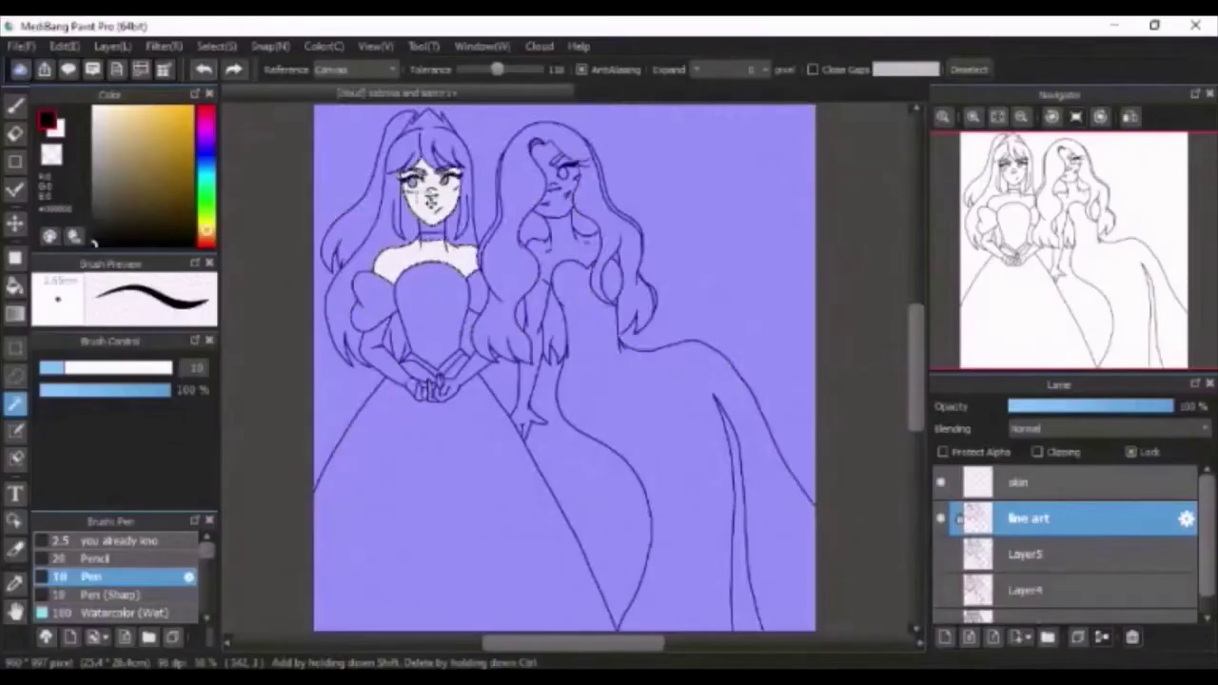
{"action": "scroll", "coordinate": [431, 199], "scroll_direction": "up", "scroll_amount": 2}
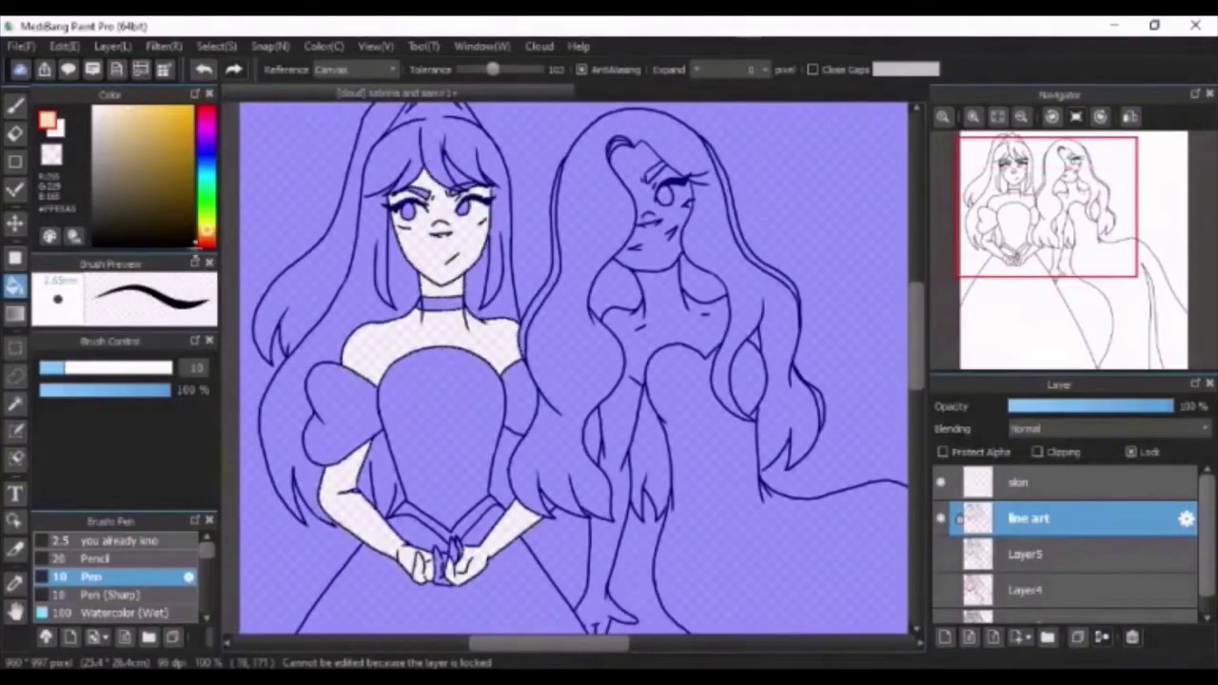
Step: Fill the left princess's selected skin areas with #FFE5A5 on the skin layer, and clear the selection
{"action": "left_click", "coordinate": [1046, 483]}
{"action": "left_click", "coordinate": [424, 252]}
{"action": "left_click", "coordinate": [419, 338]}
{"action": "left_click", "coordinate": [348, 505]}
{"action": "left_click", "coordinate": [503, 534]}
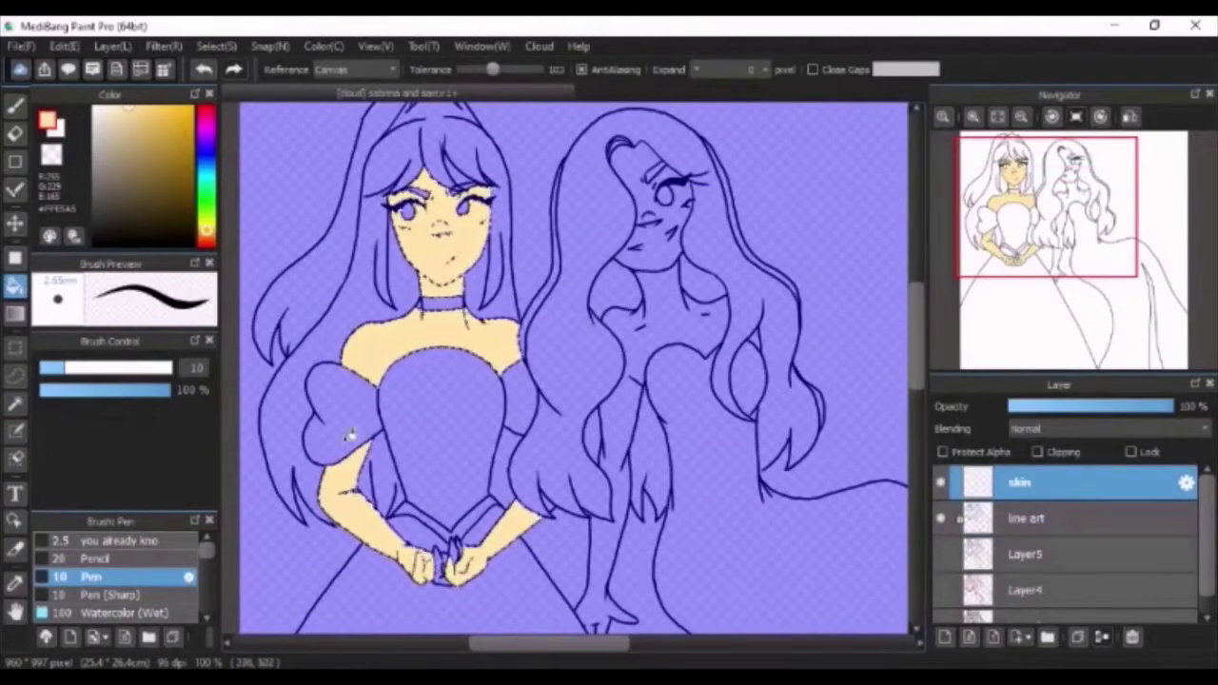
{"action": "left_click", "coordinate": [15, 404]}
{"action": "key", "text": "ctrl+d"}
Step: Delete the old sketch layers Layer3 and Layer4
{"action": "scroll", "coordinate": [1020, 601], "scroll_direction": "down", "scroll_amount": 1}
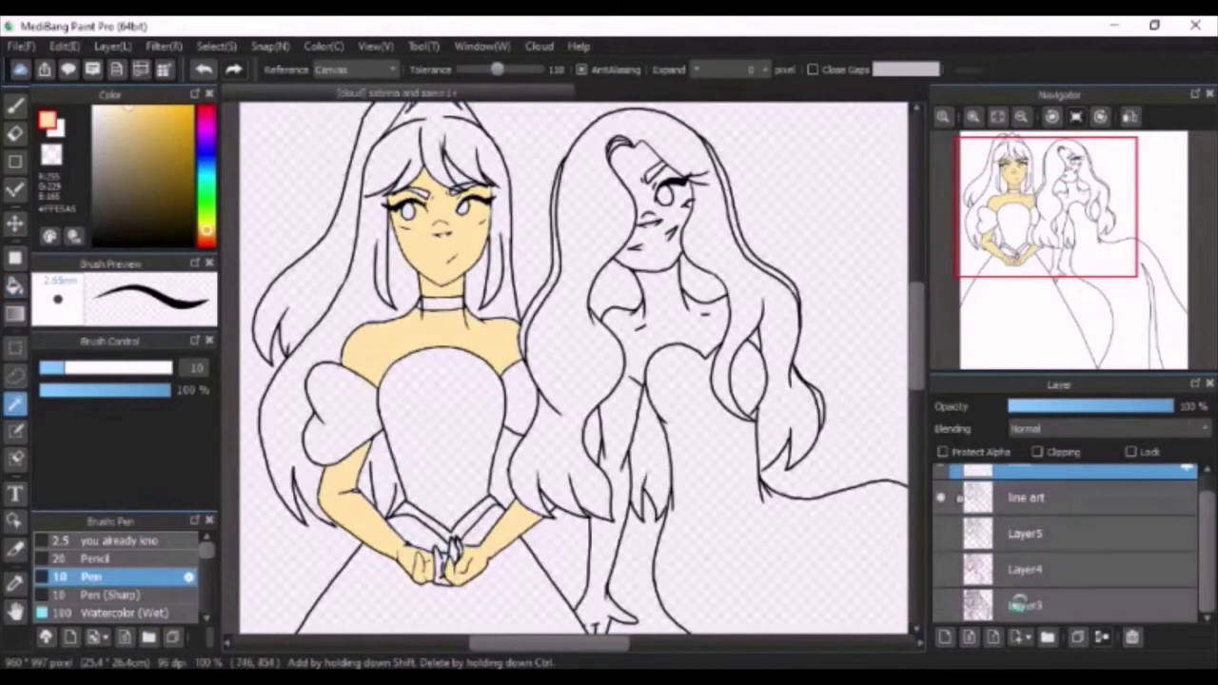
{"action": "left_click", "coordinate": [1020, 603]}
{"action": "left_click", "coordinate": [940, 606]}
{"action": "left_click", "coordinate": [1131, 636]}
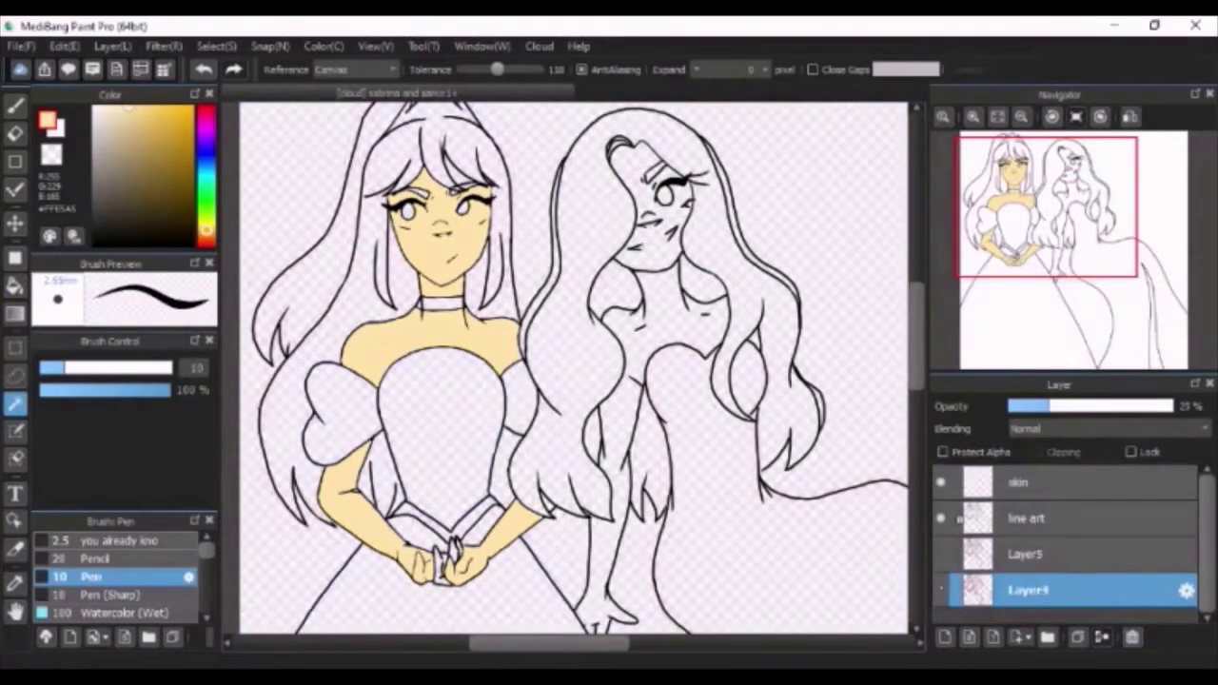
{"action": "left_click", "coordinate": [1132, 637]}
Step: Add a new color layer and move it to the bottom of the layer stack
{"action": "left_click", "coordinate": [944, 638]}
{"action": "left_click_drag", "start_coordinate": [1020, 556], "coordinate": [1017, 607]}
{"action": "left_click", "coordinate": [998, 116]}
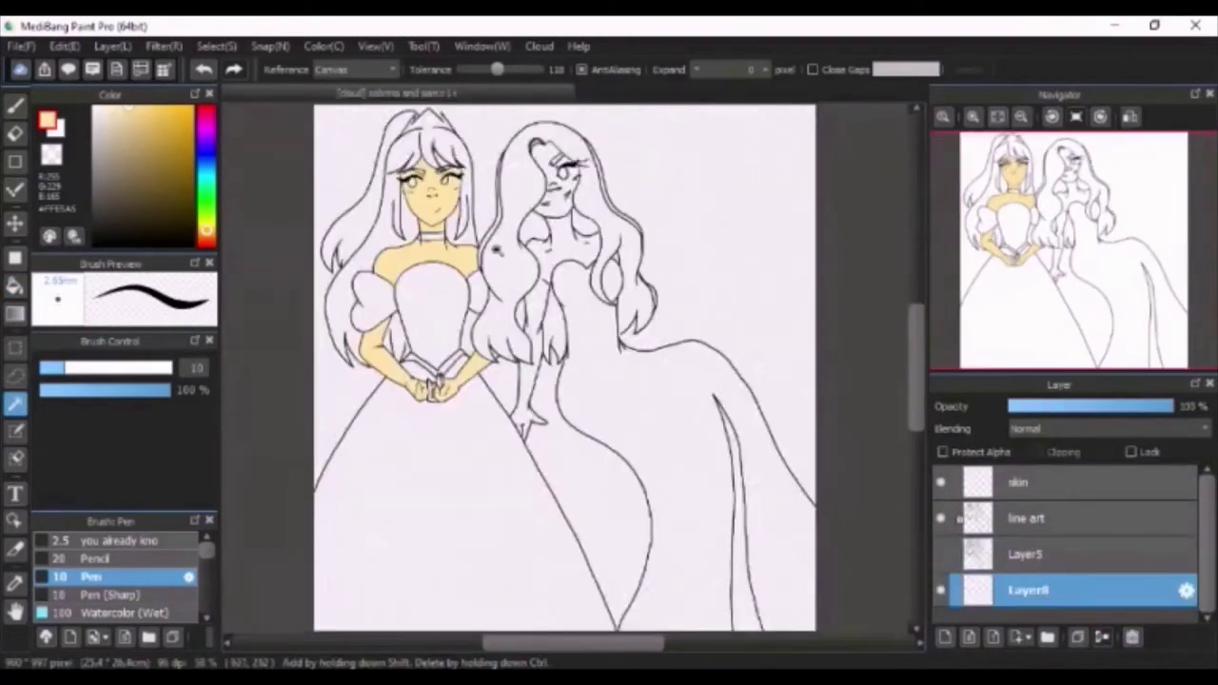
Step: Cover the new bottom layer with dark blue using the Pen brush at size 360
{"action": "left_click", "coordinate": [207, 162]}
{"action": "left_click", "coordinate": [189, 197]}
{"action": "left_click", "coordinate": [172, 368]}
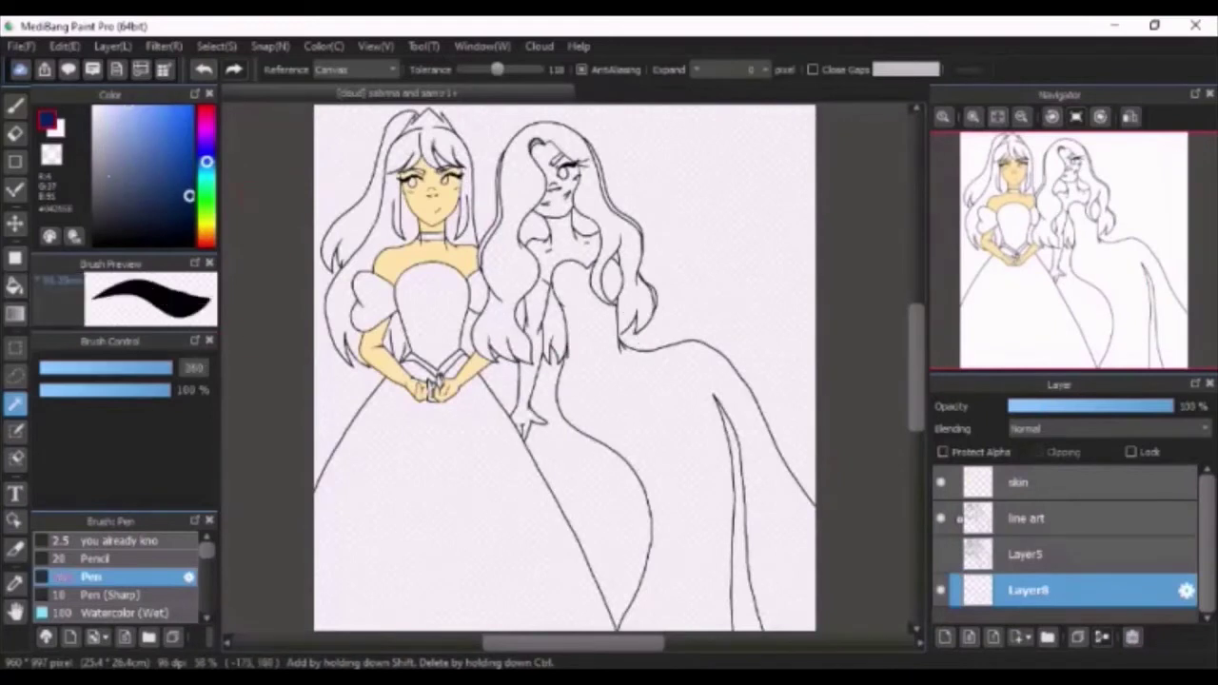
{"action": "left_click", "coordinate": [15, 105]}
{"action": "mouse_move", "coordinate": [306, 133]}
{"action": "left_mouse_down"}
{"action": "mouse_move", "coordinate": [838, 160]}
{"action": "mouse_move", "coordinate": [257, 428]}
{"action": "mouse_move", "coordinate": [590, 618]}
{"action": "left_mouse_up"}
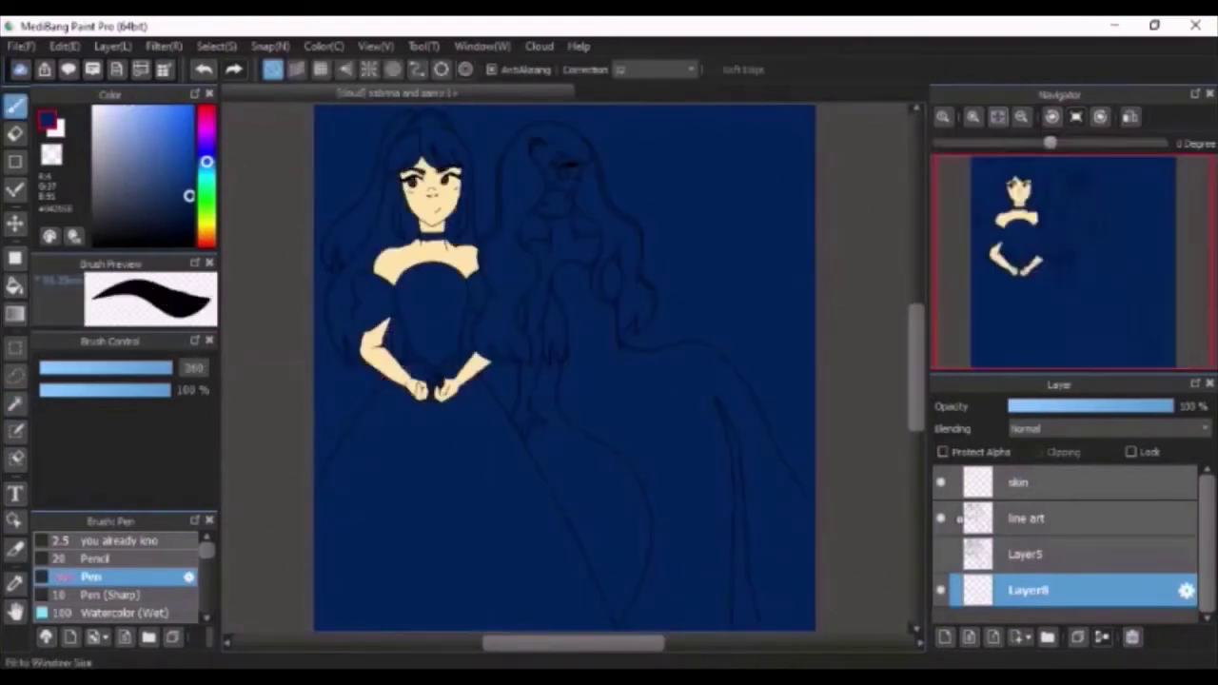
Step: Activate the skin layer, reduce the Pen to size 10, and sample the left princess's skin tone #FFE5A5
{"action": "left_click", "coordinate": [1112, 495]}
{"action": "scroll", "coordinate": [407, 321], "scroll_direction": "up", "scroll_amount": 3}
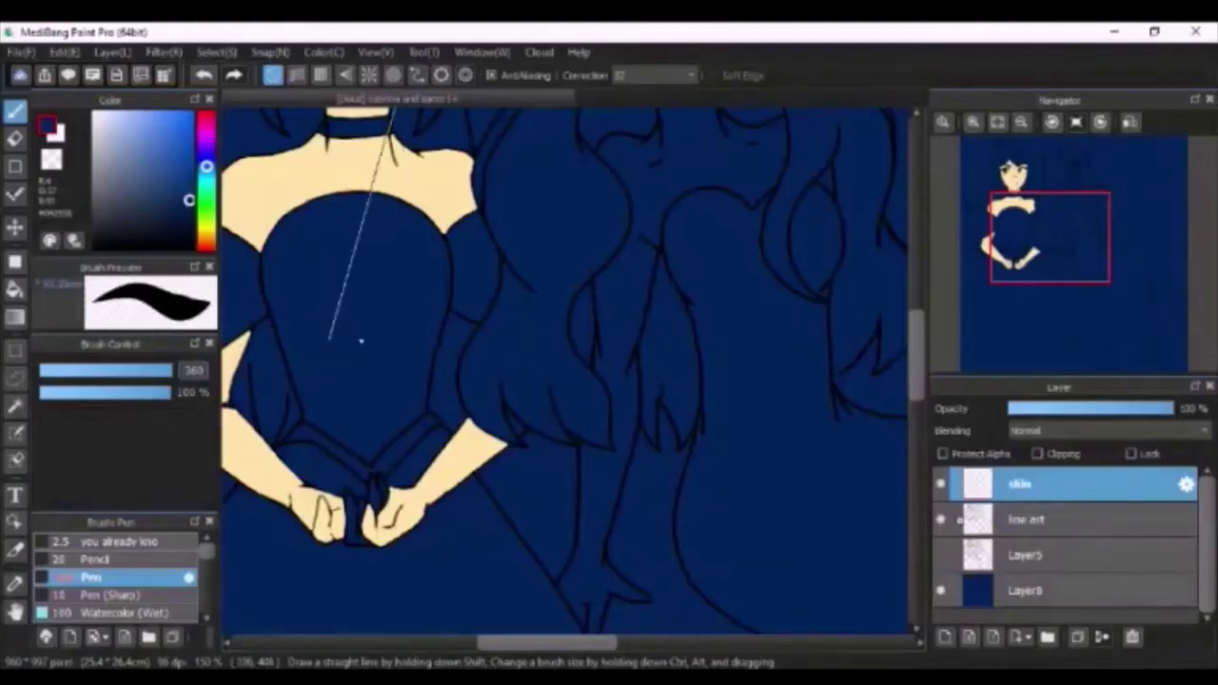
{"action": "scroll", "coordinate": [498, 210], "scroll_direction": "down", "scroll_amount": 5}
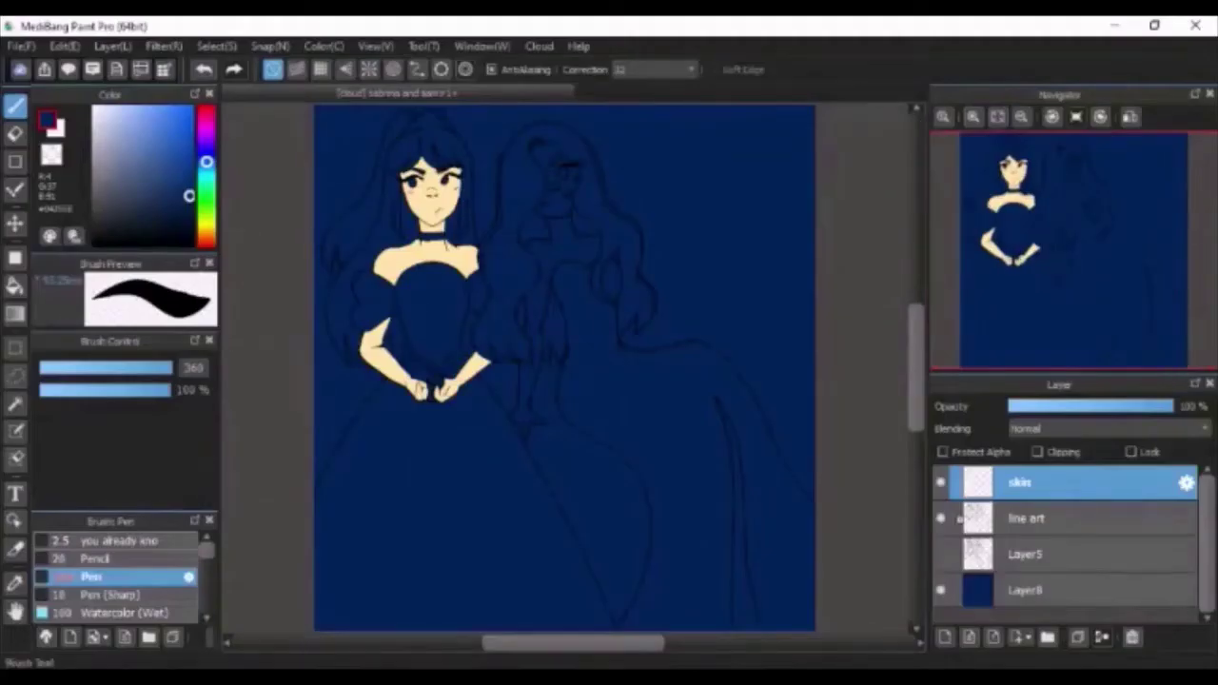
{"action": "left_click", "coordinate": [64, 368]}
{"action": "left_click", "coordinate": [15, 583]}
{"action": "left_click", "coordinate": [389, 362]}
{"action": "left_click", "coordinate": [15, 107]}
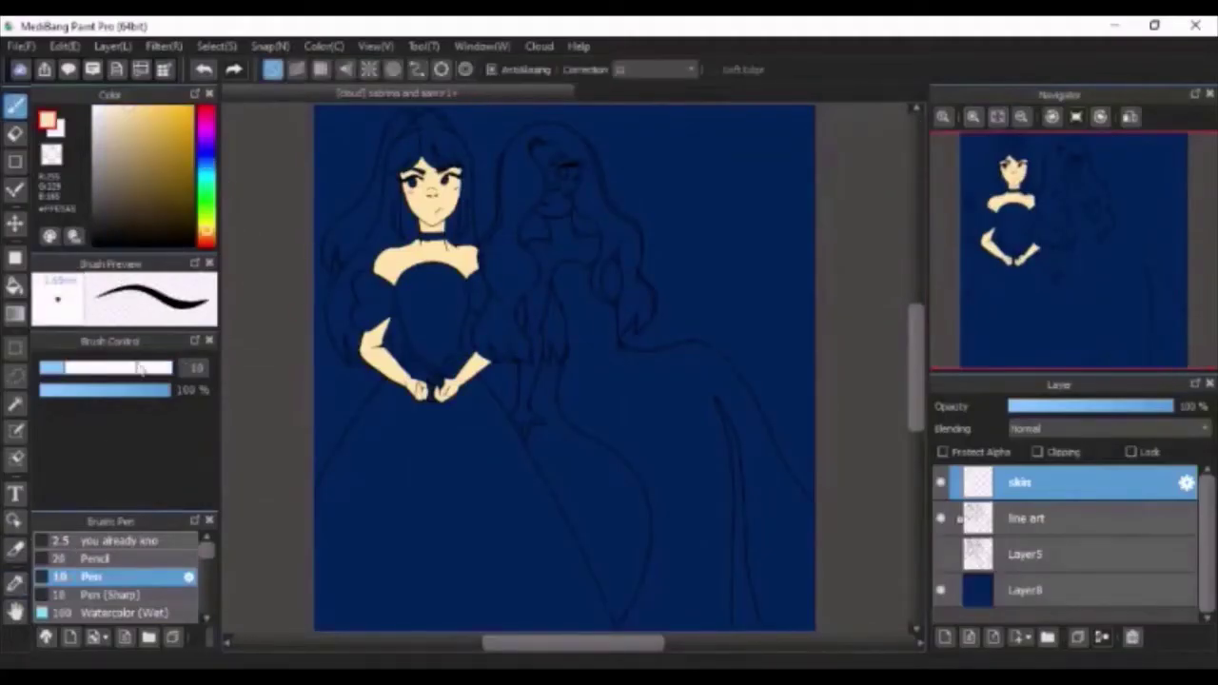
{"action": "scroll", "coordinate": [409, 346], "scroll_direction": "up", "scroll_amount": 4}
Step: Move the skin layer below the line art and paint the unfilled skin gaps around the left princess's fingers and forearm
{"action": "left_click_drag", "start_coordinate": [1119, 483], "coordinate": [1114, 526]}
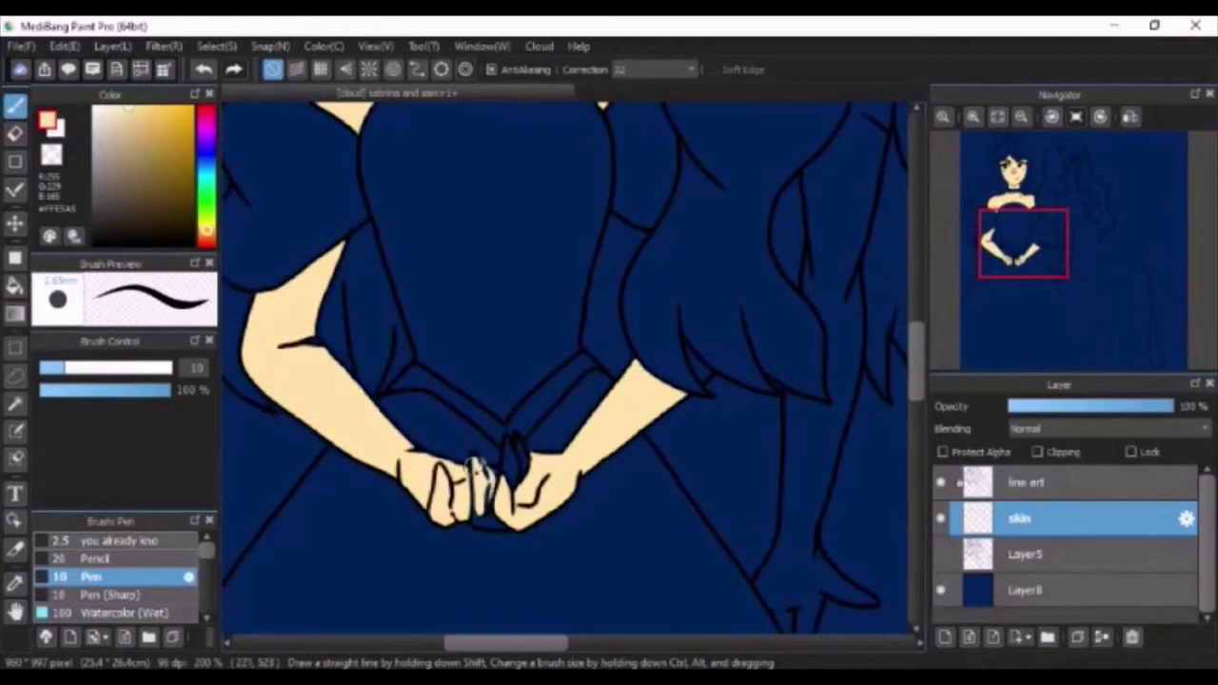
{"action": "key", "text": "e"}
{"action": "key", "text": "b"}
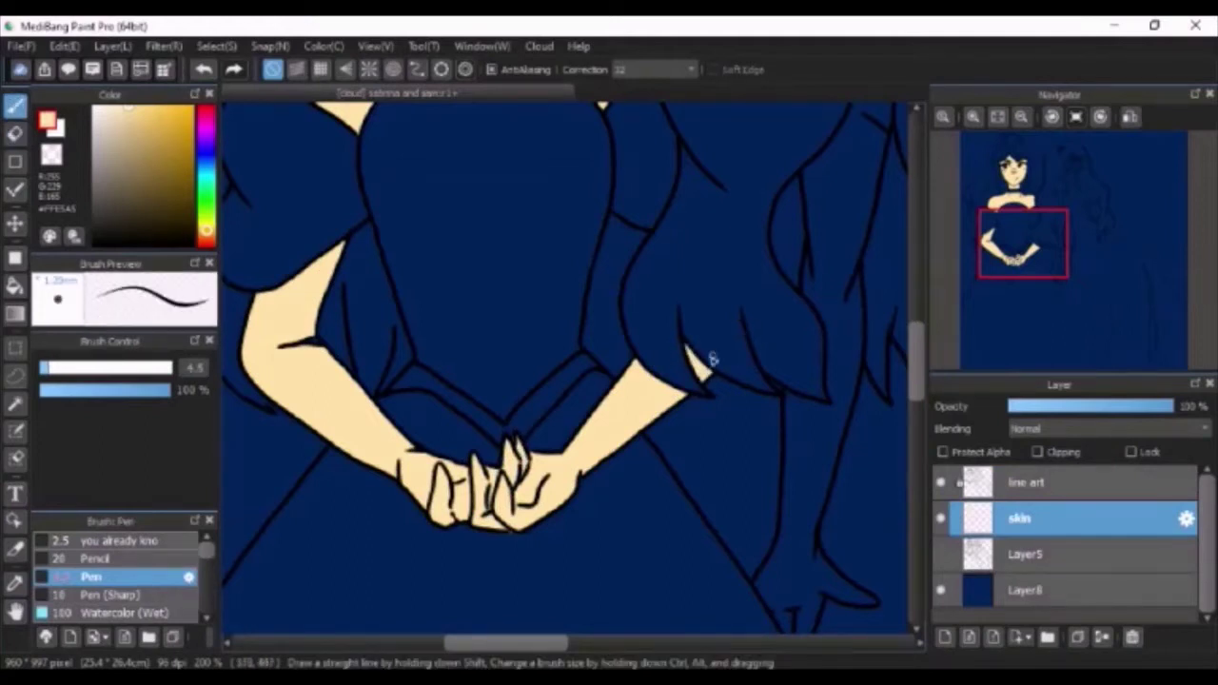
{"action": "left_click_drag", "start_coordinate": [915, 351], "coordinate": [895, 267]}
{"action": "left_click", "coordinate": [997, 117]}
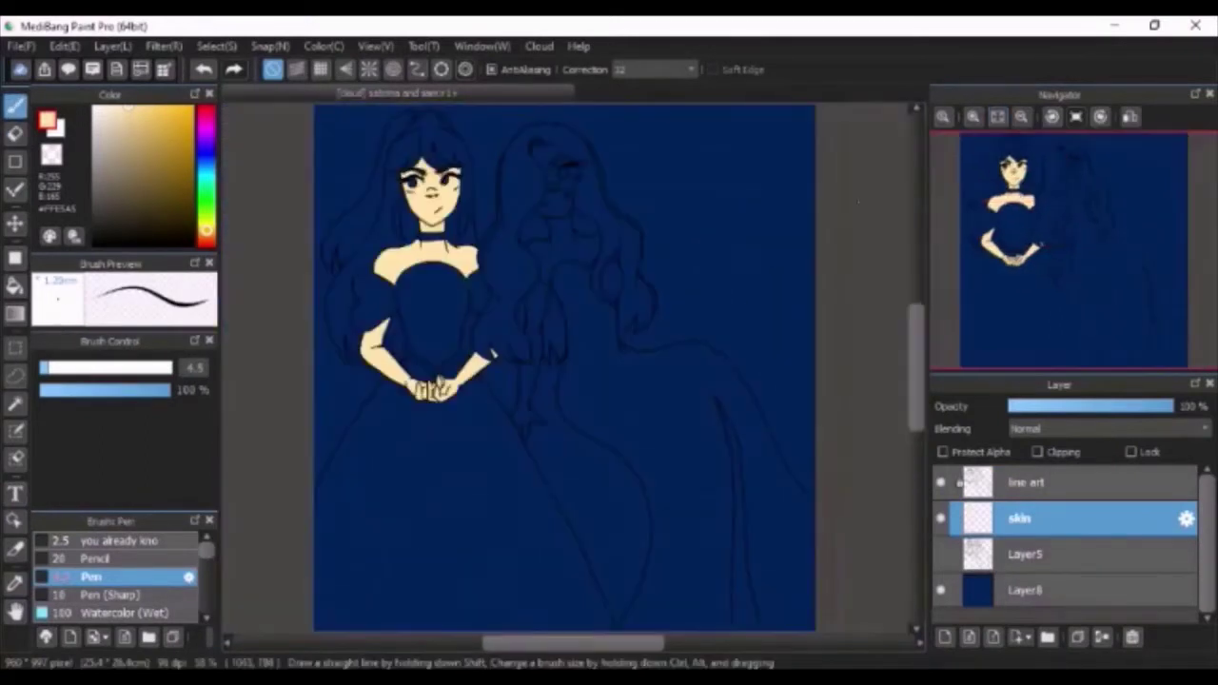
Step: Paint the unfilled forehead gap between the left princess's bangs with the skin tone, undoing the stray stroke
{"action": "scroll", "coordinate": [460, 197], "scroll_direction": "up", "scroll_amount": 5}
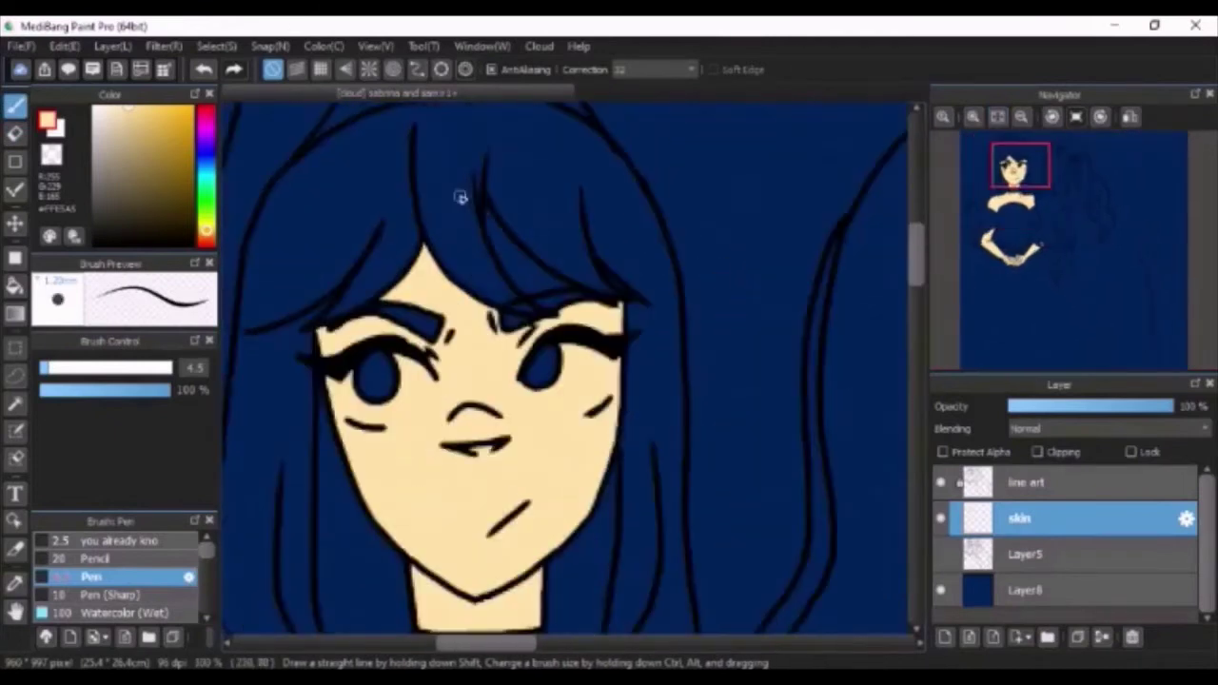
{"action": "key", "text": "ctrl+z"}
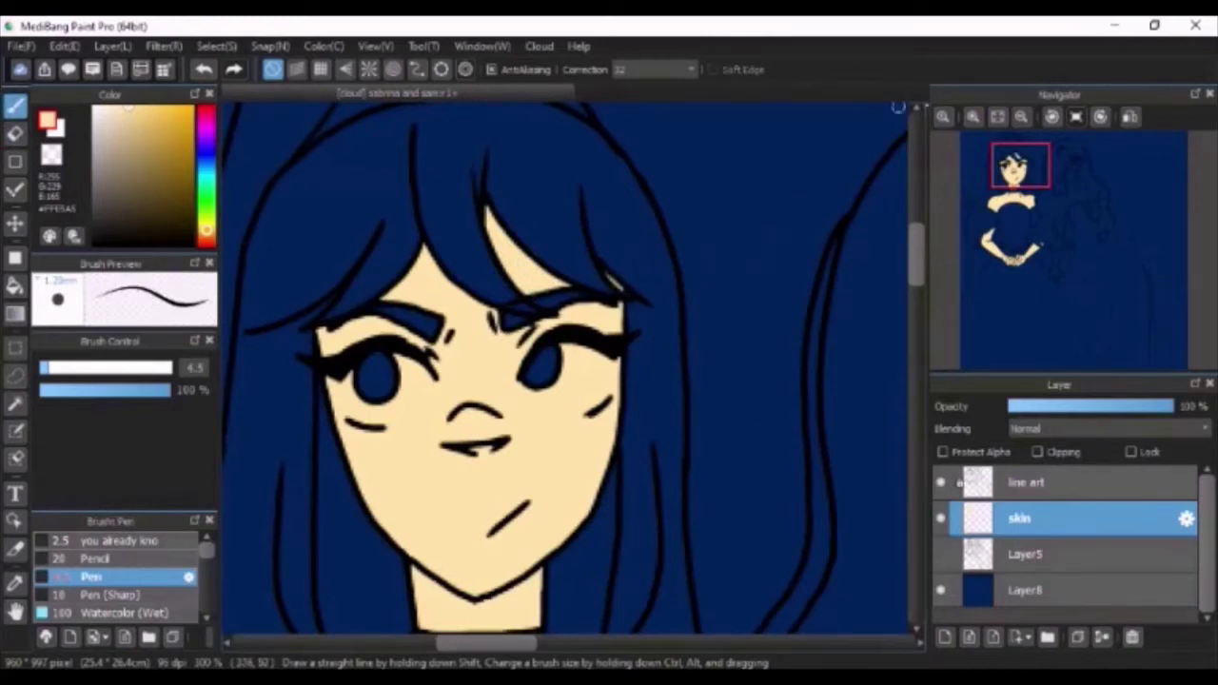
{"action": "scroll", "coordinate": [624, 281], "scroll_direction": "down", "scroll_amount": 3}
{"action": "scroll", "coordinate": [377, 330], "scroll_direction": "up", "scroll_amount": 3}
{"action": "scroll", "coordinate": [378, 330], "scroll_direction": "up", "scroll_amount": 2}
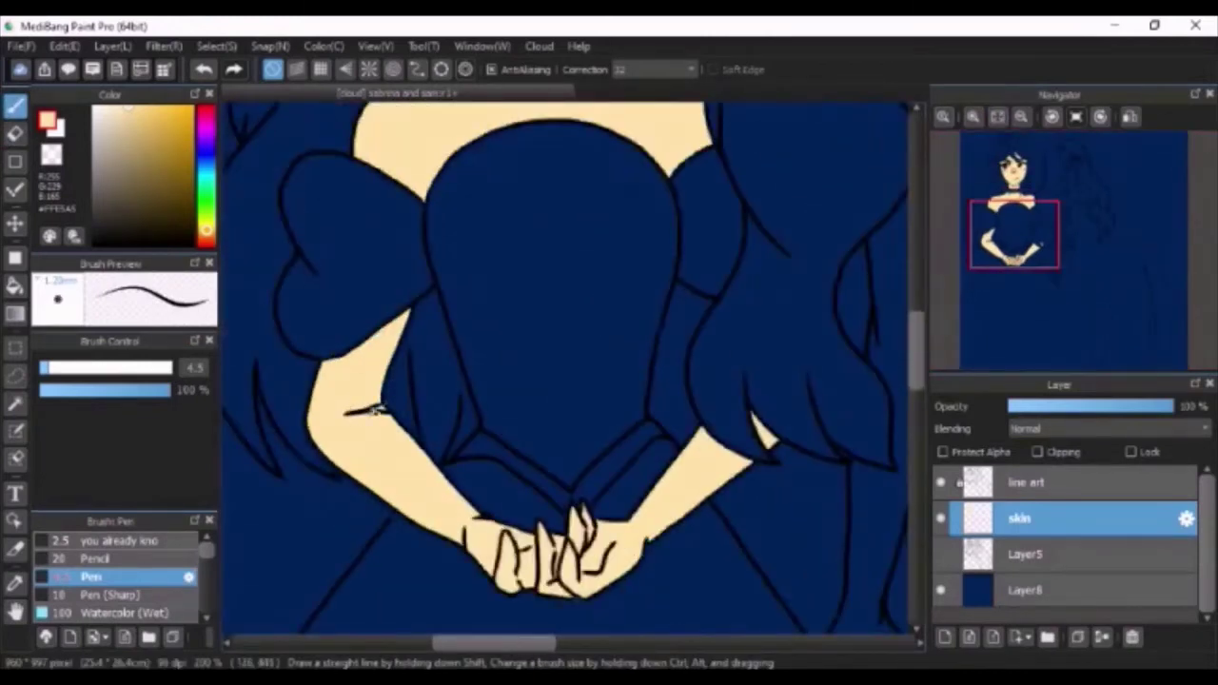
{"action": "key", "text": "ctrl+0"}
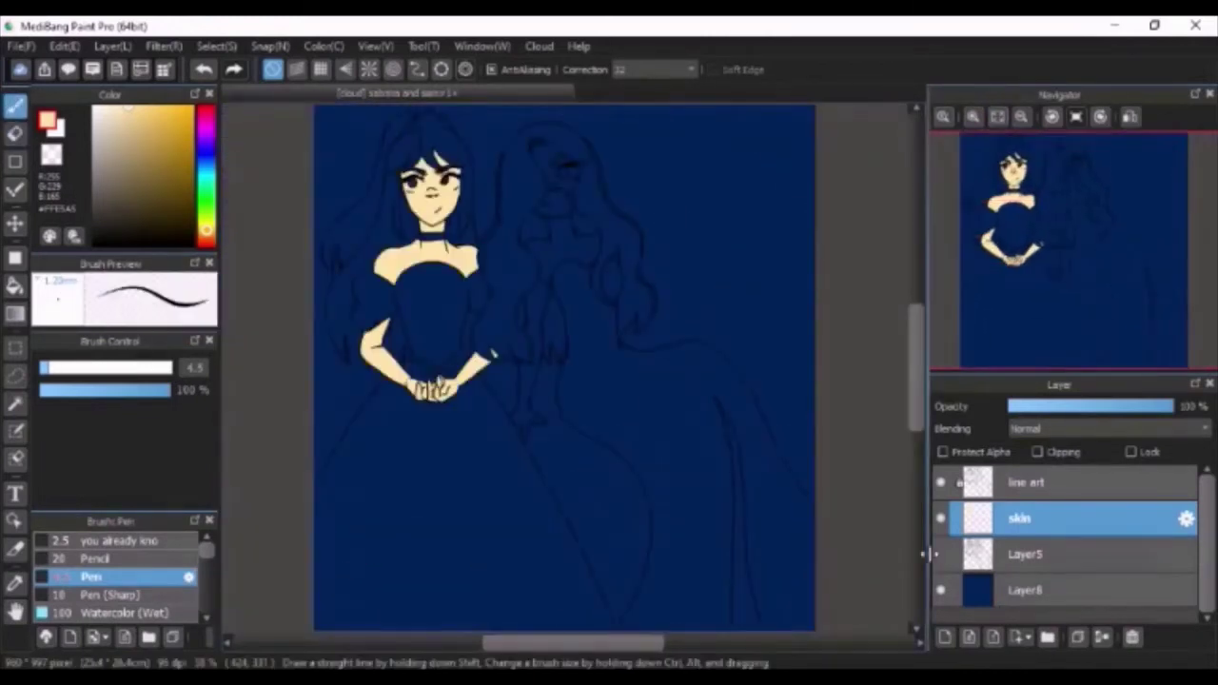
Step: Choose the peach tone #FFC78A and try to select the right princess's skin with the magic wand
{"action": "left_click", "coordinate": [206, 237]}
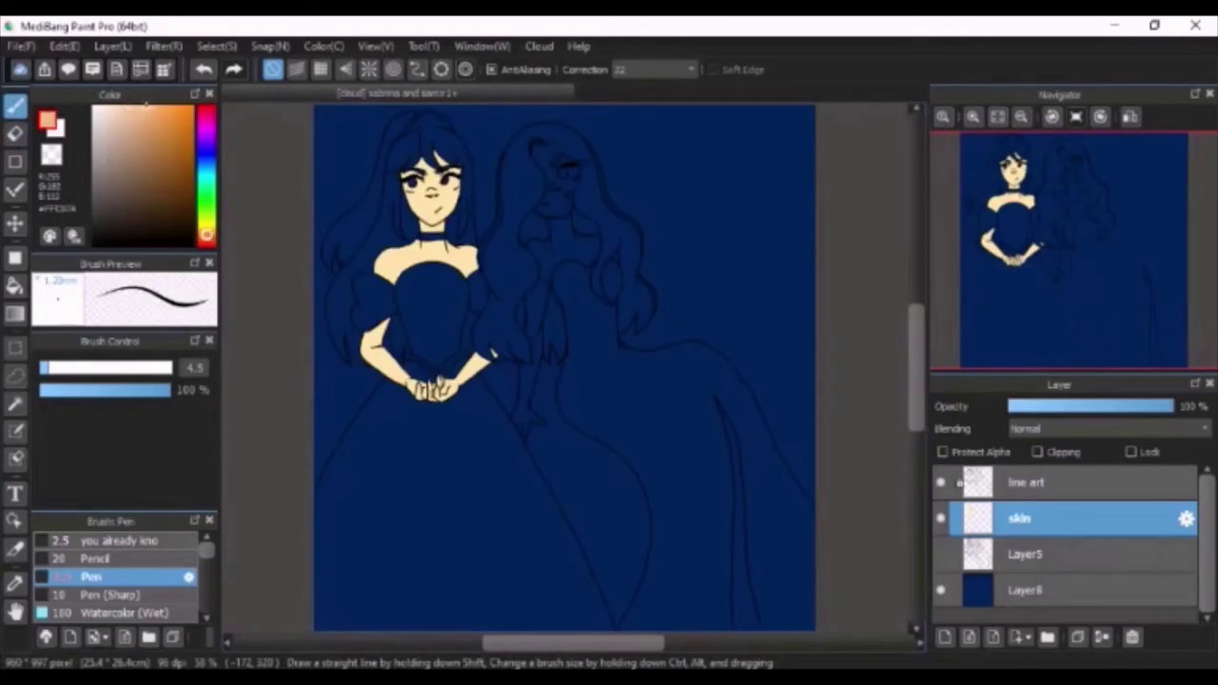
{"action": "left_click", "coordinate": [15, 405]}
{"action": "left_click", "coordinate": [543, 202]}
{"action": "key", "text": "ctrl+d"}
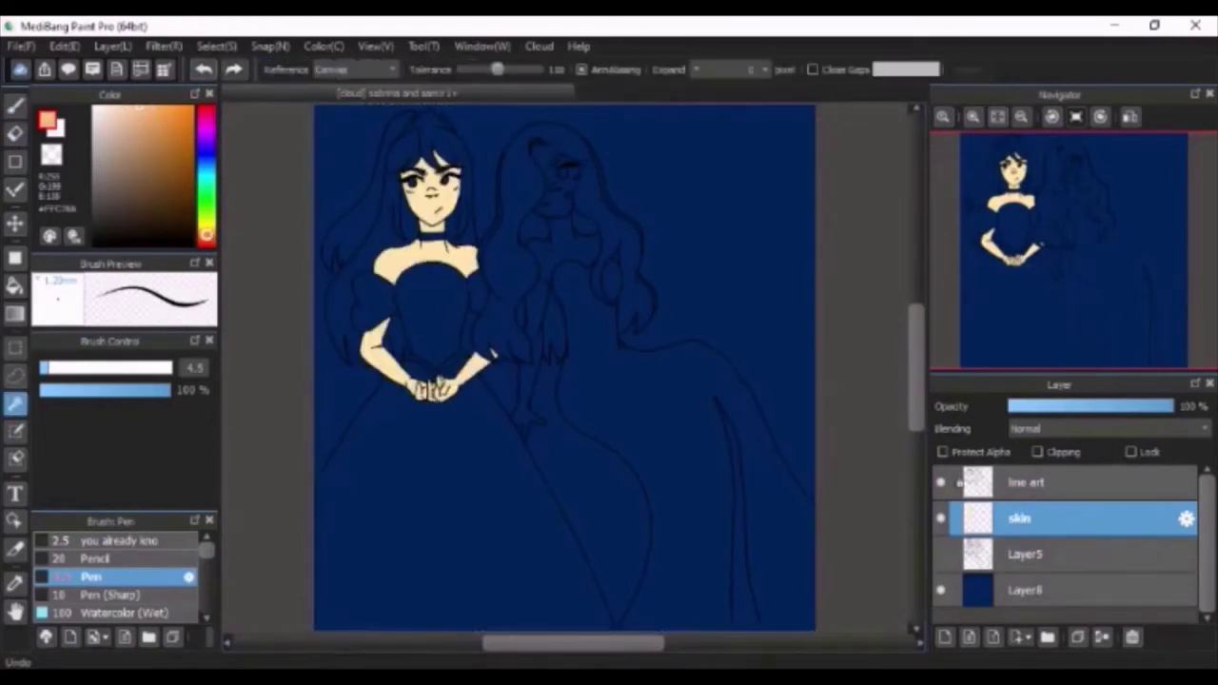
{"action": "scroll", "coordinate": [565, 204], "scroll_direction": "up", "scroll_amount": 3}
{"action": "left_click", "coordinate": [468, 288]}
{"action": "left_click", "coordinate": [204, 69]}
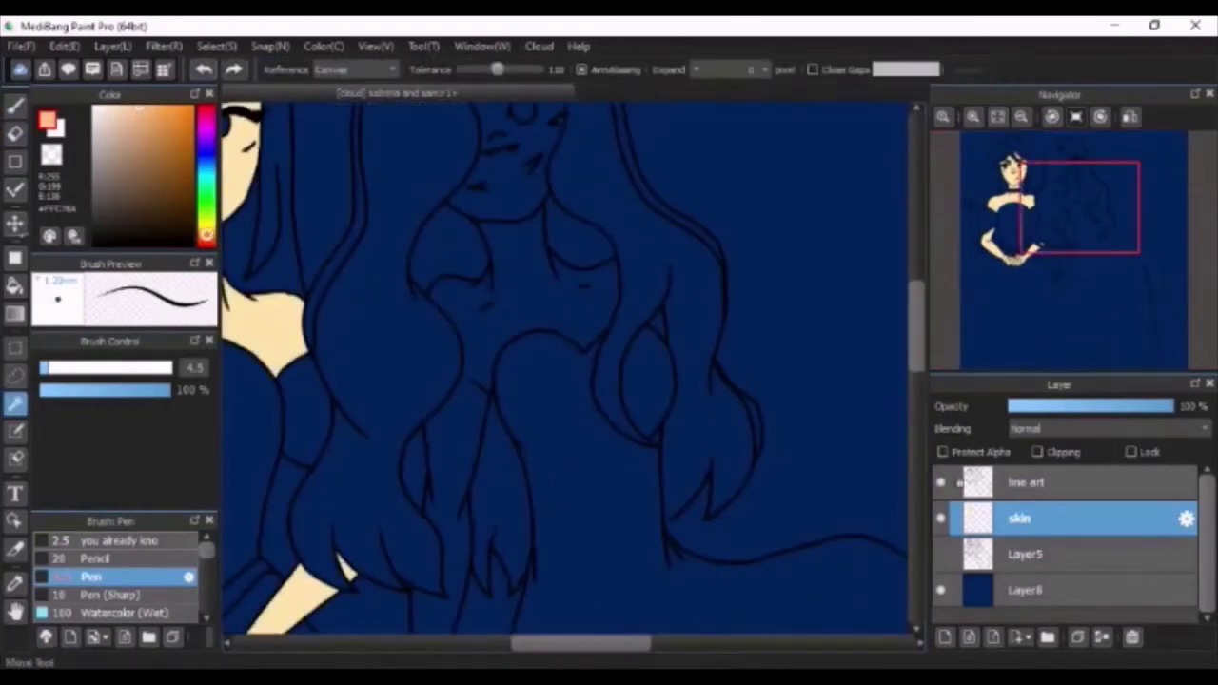
Step: Try to fill the right princess's skin with the bucket over the dark blue layer, undoing each attempt
{"action": "left_click", "coordinate": [16, 285]}
{"action": "left_click", "coordinate": [521, 320]}
{"action": "key", "text": "ctrl+z"}
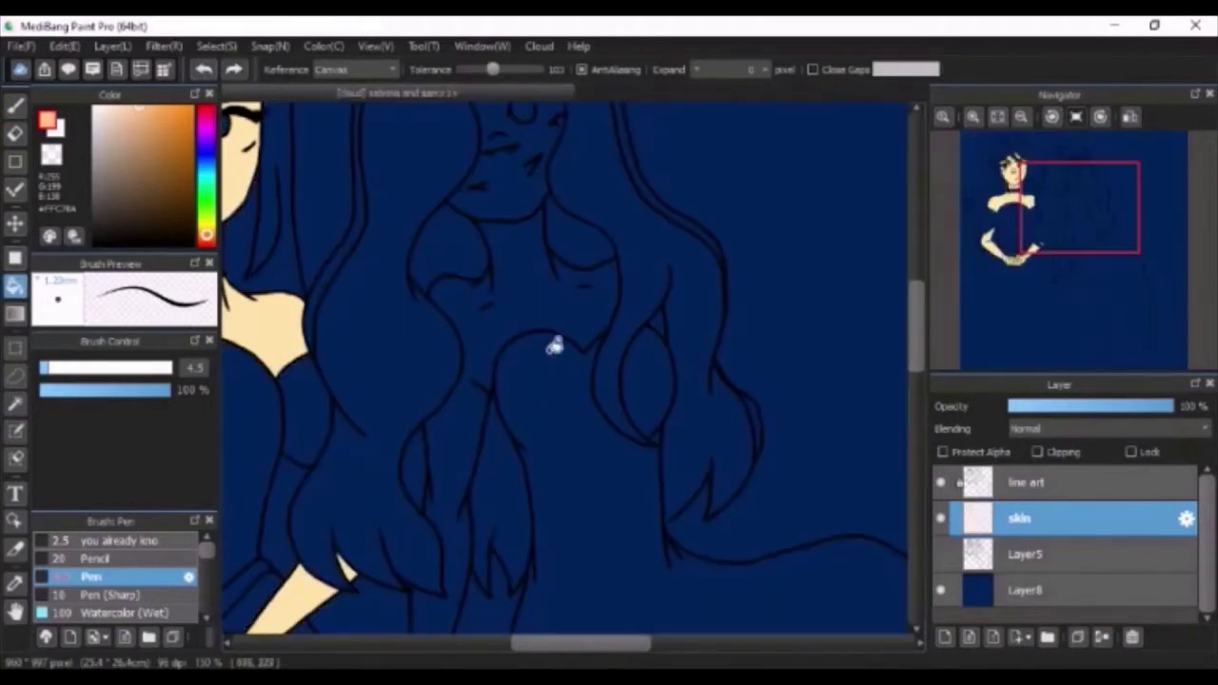
{"action": "left_click_drag", "start_coordinate": [916, 302], "coordinate": [915, 269]}
{"action": "left_click", "coordinate": [482, 272]}
{"action": "key", "text": "ctrl+z"}
Step: Hide the dark blue layer and select the right princess's face, neck, chest and arm with the magic wand
{"action": "left_click", "coordinate": [15, 403]}
{"action": "left_click", "coordinate": [483, 215]}
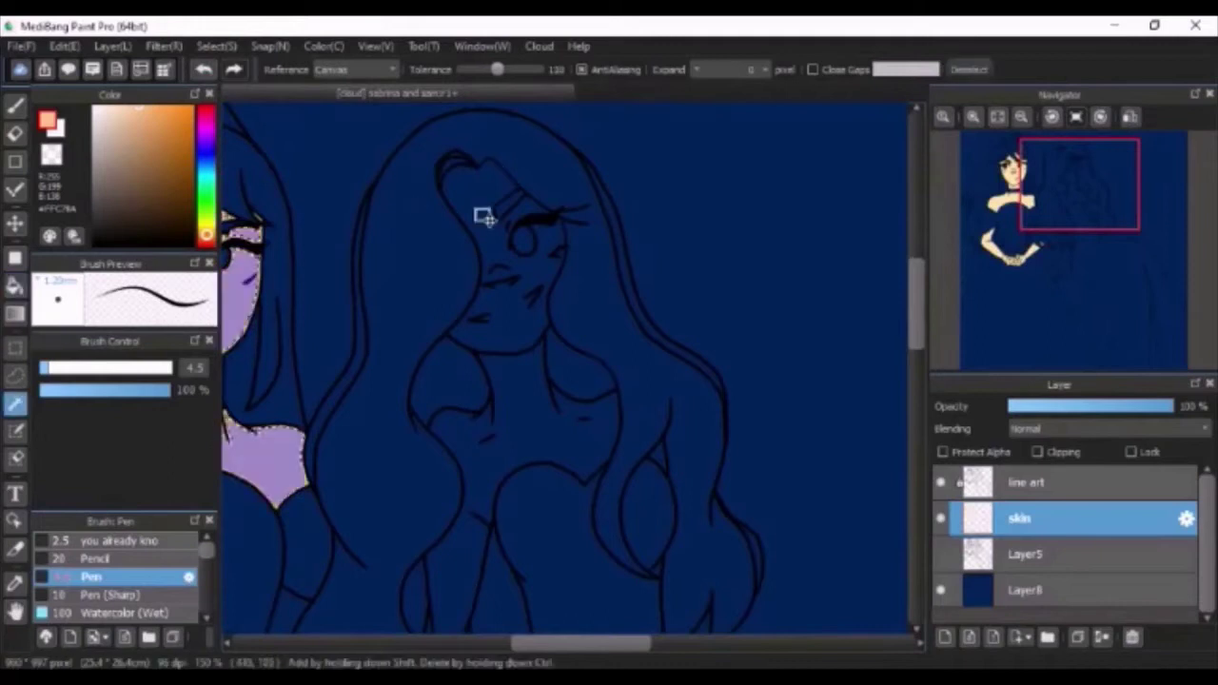
{"action": "left_click", "coordinate": [203, 69]}
{"action": "left_click", "coordinate": [941, 590]}
{"action": "left_click", "coordinate": [511, 344]}
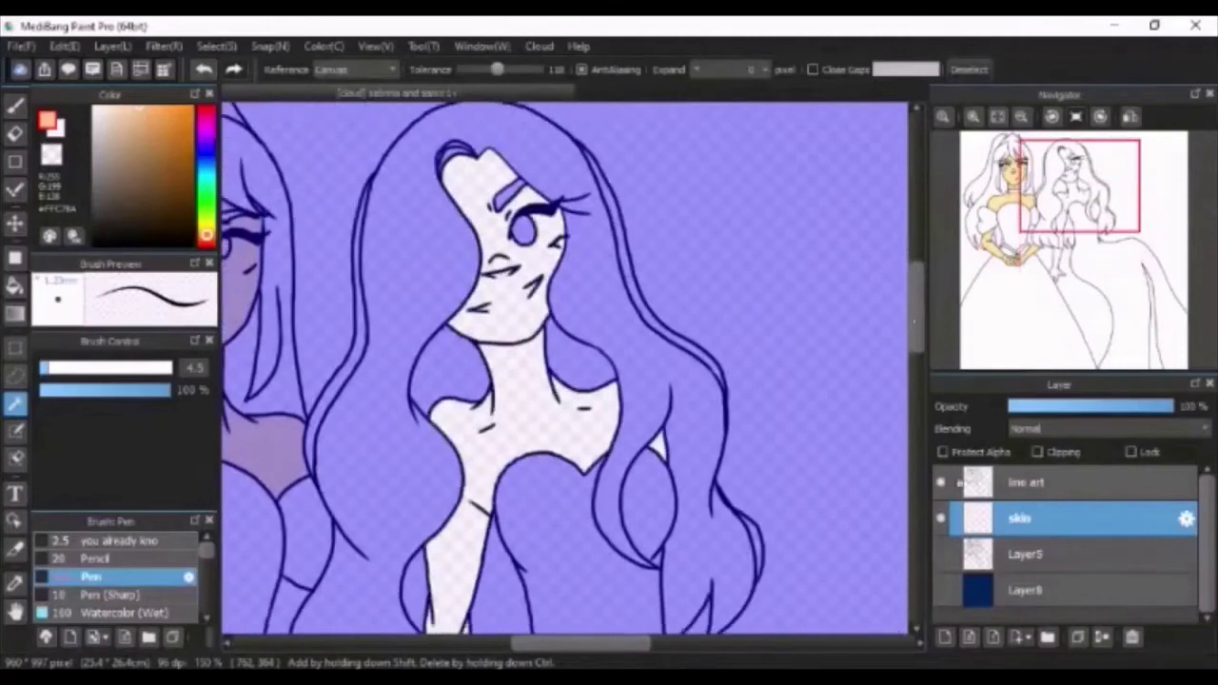
Step: Fill the right princess's face with peach #FFC78A, and try a deeper orange tone on it
{"action": "left_click_drag", "start_coordinate": [914, 321], "coordinate": [914, 326]}
{"action": "left_click", "coordinate": [16, 285]}
{"action": "left_click", "coordinate": [484, 270]}
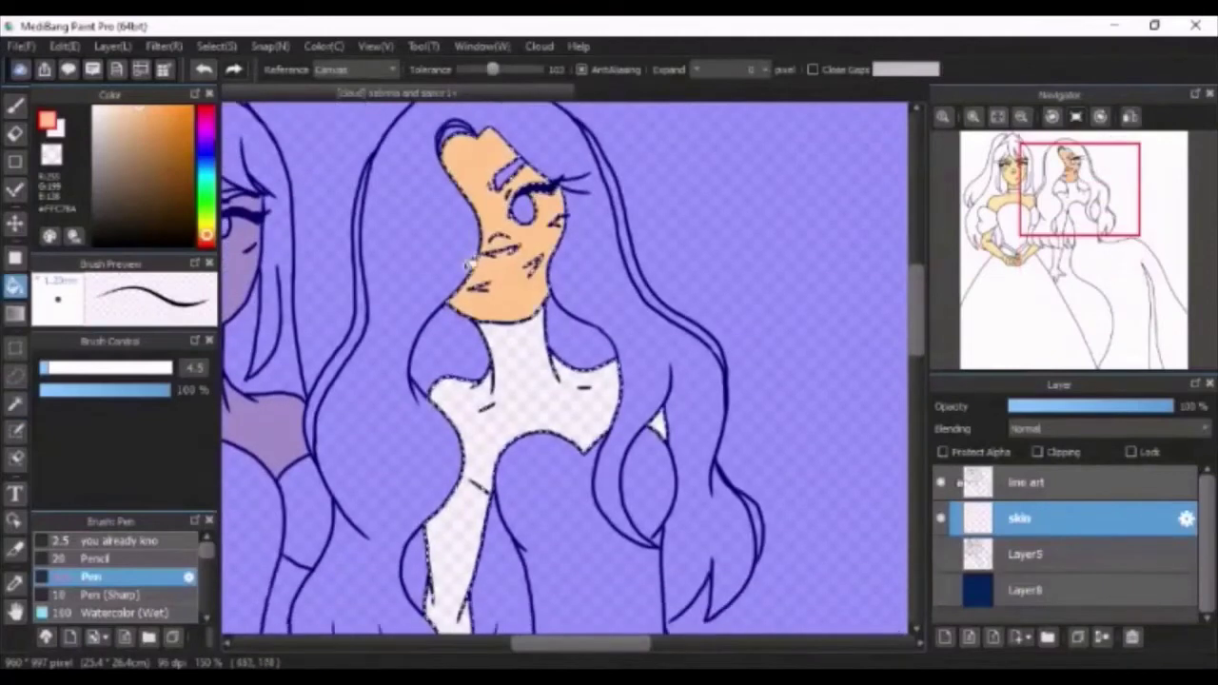
{"action": "left_click_drag", "start_coordinate": [206, 236], "coordinate": [207, 237]}
{"action": "left_click_drag", "start_coordinate": [134, 110], "coordinate": [138, 98]}
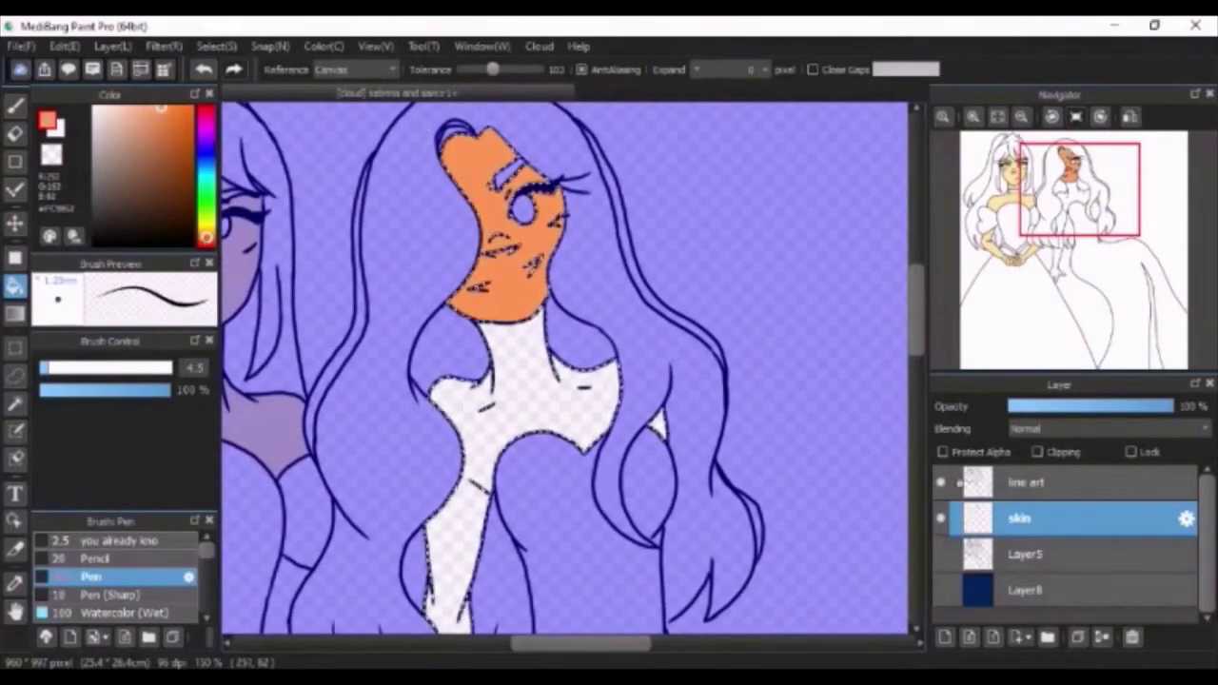
Step: Fill the right princess's face, chest and arm with the golden skin tone #FFD281, and clear the selection
{"action": "left_click_drag", "start_coordinate": [207, 237], "coordinate": [207, 233]}
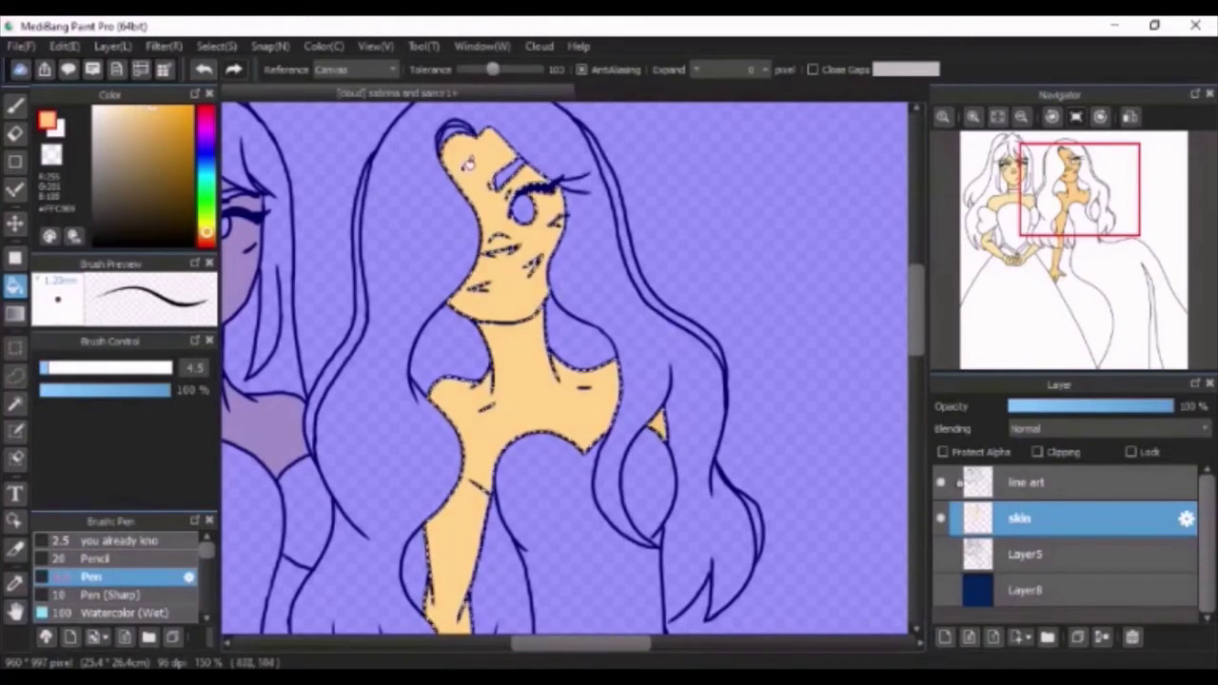
{"action": "key", "text": "ctrl+0"}
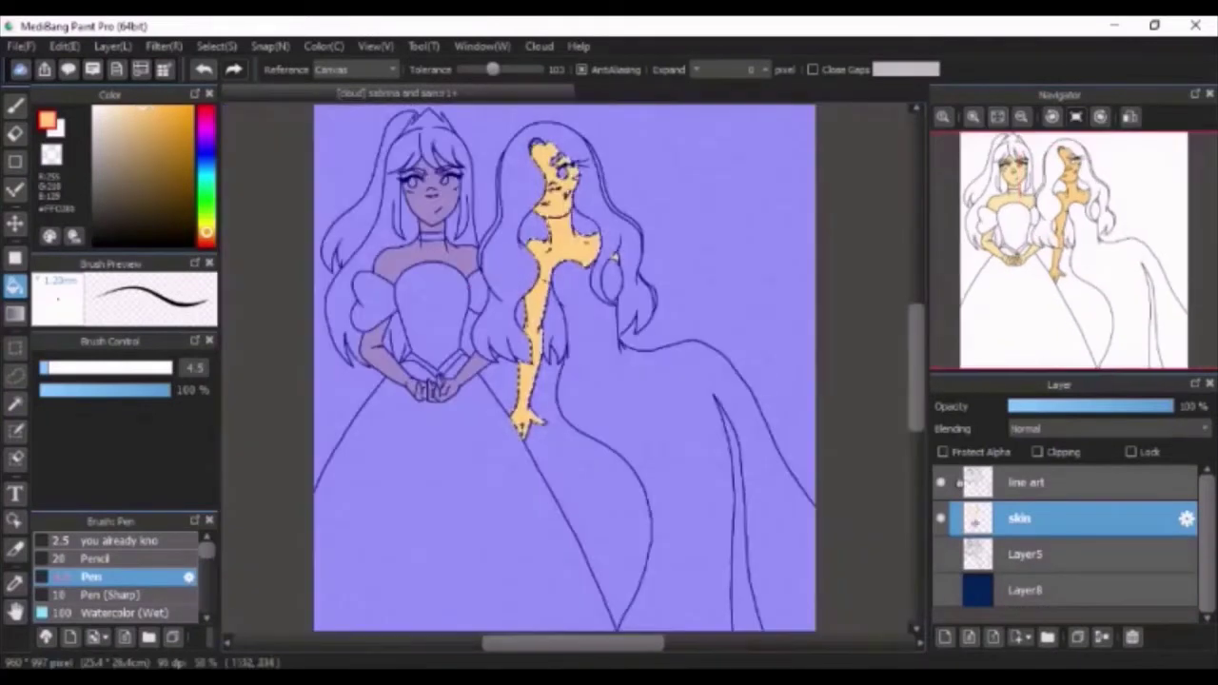
{"action": "key", "text": "w"}
{"action": "left_click", "coordinate": [969, 70]}
Step: Display the skin and line art layers over the dark blue layer to check the skin coverage
{"action": "scroll", "coordinate": [507, 182], "scroll_direction": "up", "scroll_amount": 2}
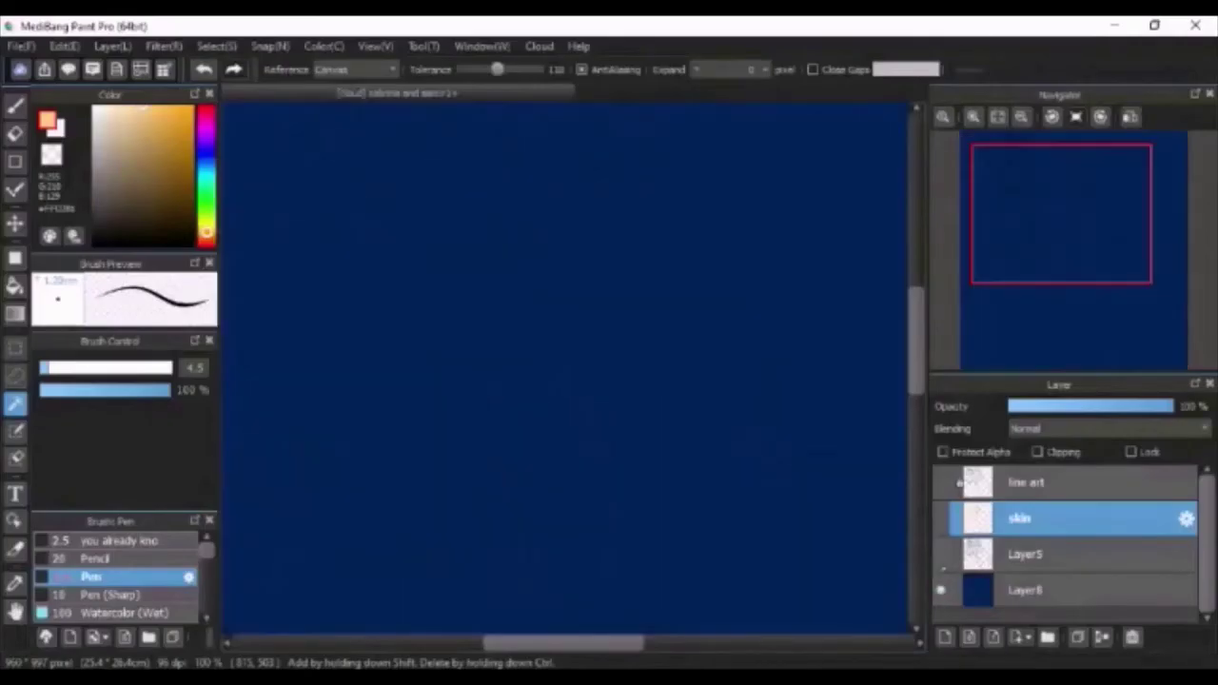
{"action": "left_click", "coordinate": [941, 554]}
{"action": "left_click", "coordinate": [941, 519]}
{"action": "left_click", "coordinate": [941, 482]}
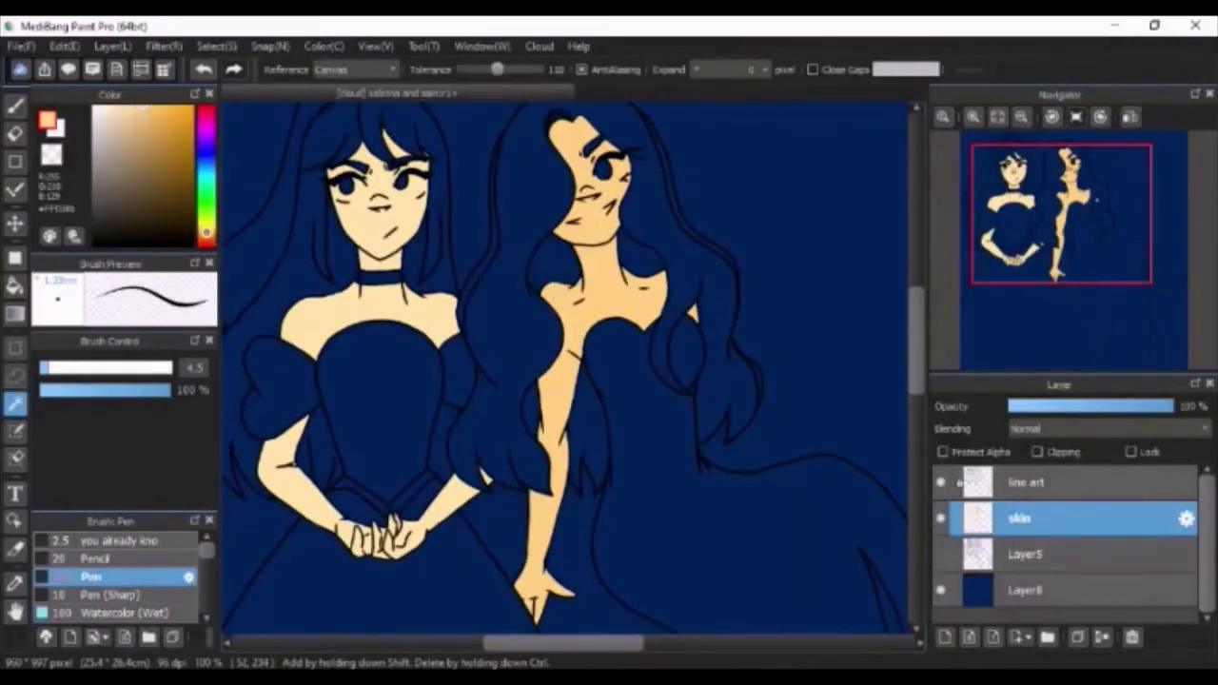
Step: Hide the dark blue layer, refill the right princess's skin with orange #FFBD74, and clear the selection
{"action": "left_click", "coordinate": [206, 235]}
{"action": "left_click_drag", "start_coordinate": [917, 314], "coordinate": [917, 307]}
{"action": "left_click", "coordinate": [940, 591]}
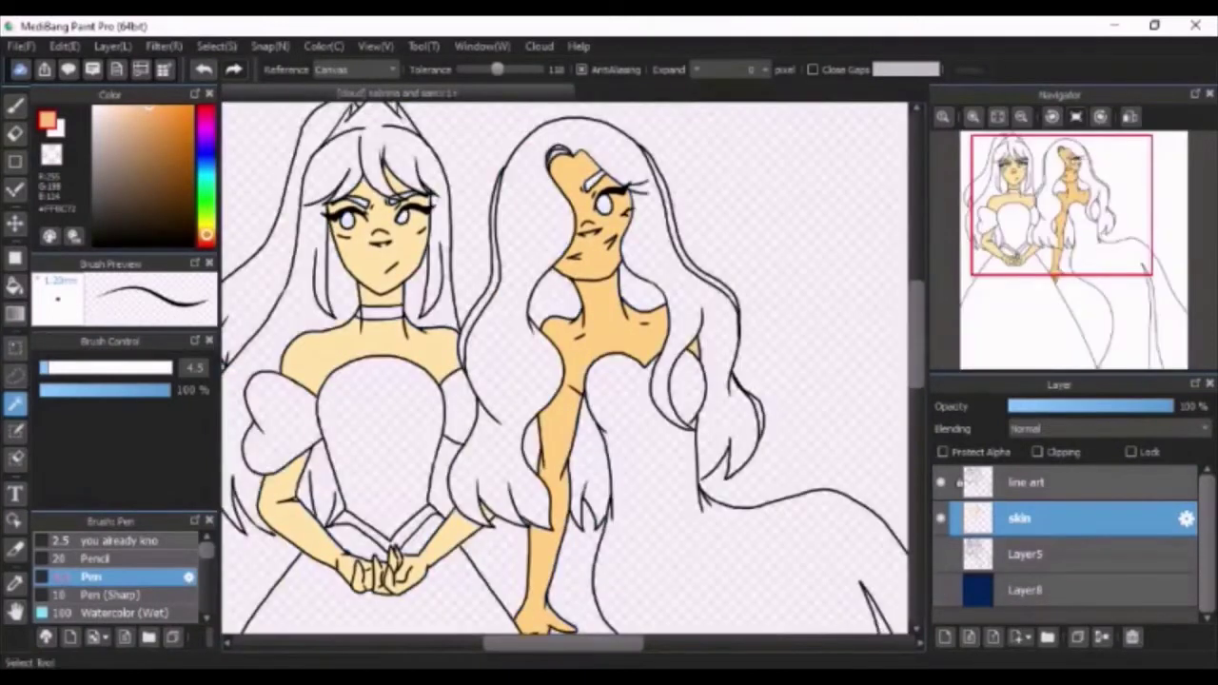
{"action": "left_click", "coordinate": [625, 356]}
{"action": "left_click", "coordinate": [693, 349], "text": "shift"}
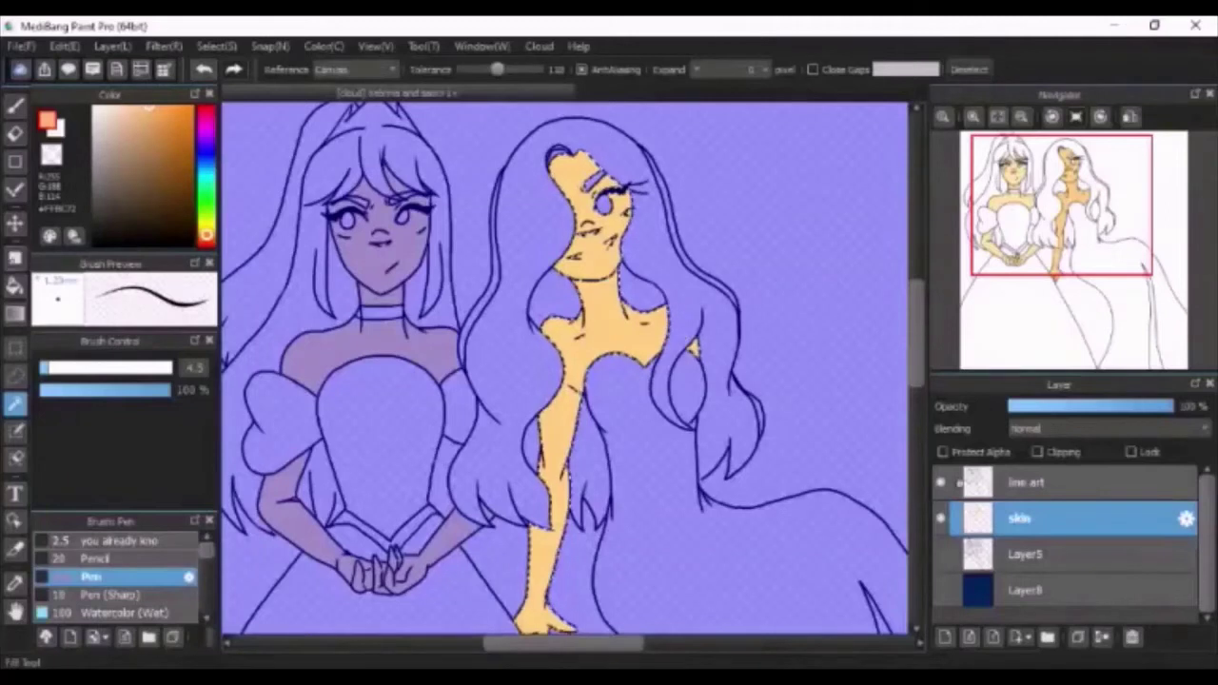
{"action": "left_click", "coordinate": [16, 286]}
{"action": "left_click", "coordinate": [602, 362]}
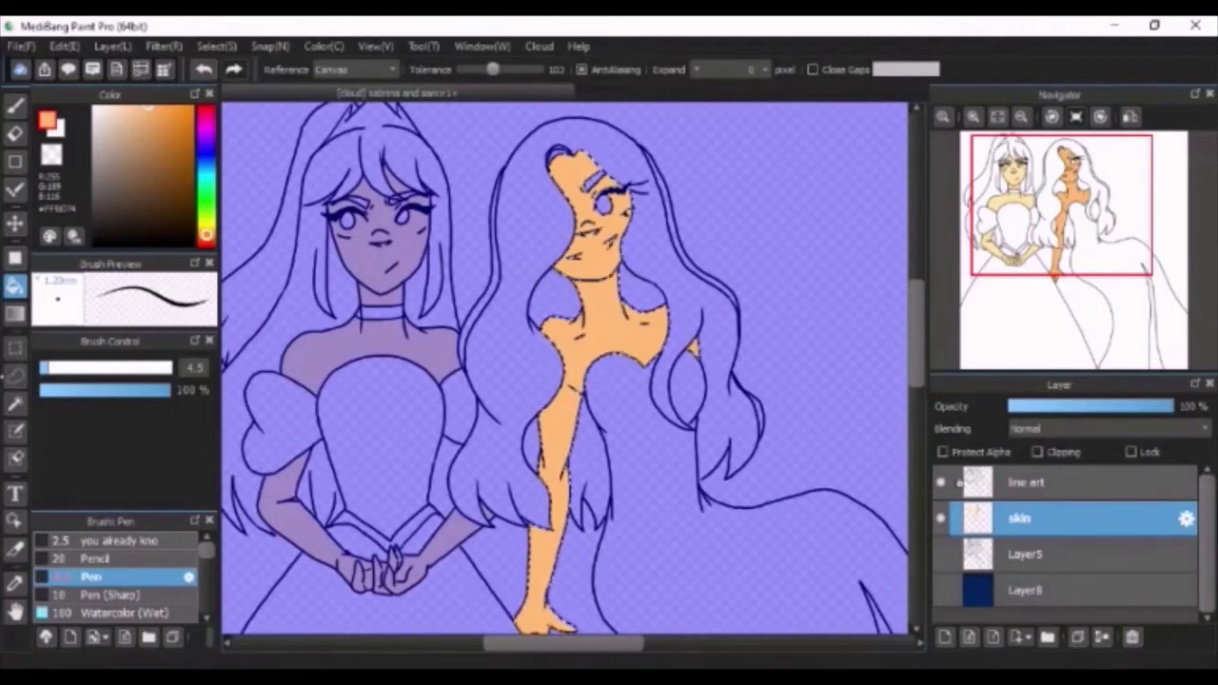
{"action": "left_click", "coordinate": [15, 404]}
{"action": "key", "text": "ctrl+d"}
Step: View the whole canvas and briefly display the dark blue layer to check both princesses' skin tones
{"action": "left_click", "coordinate": [997, 117]}
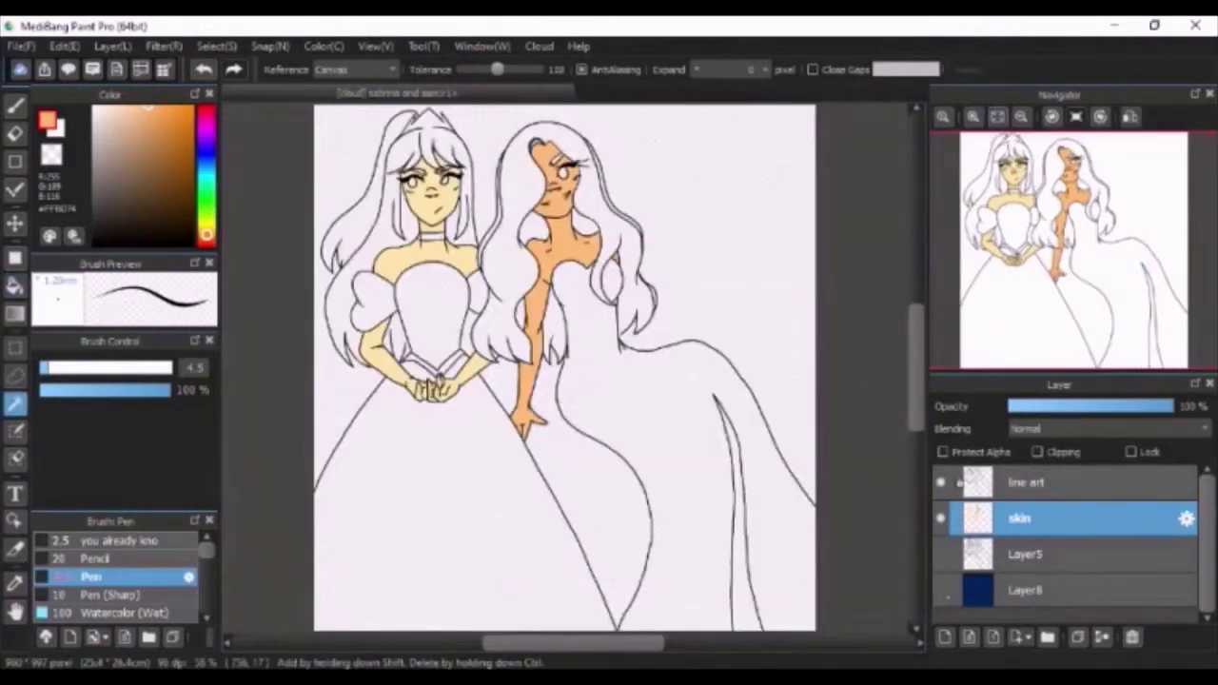
{"action": "left_click", "coordinate": [944, 592]}
{"action": "left_click", "coordinate": [944, 592]}
{"action": "scroll", "coordinate": [491, 212], "scroll_direction": "up", "scroll_amount": 3}
{"action": "scroll", "coordinate": [707, 228], "scroll_direction": "down", "scroll_amount": 1}
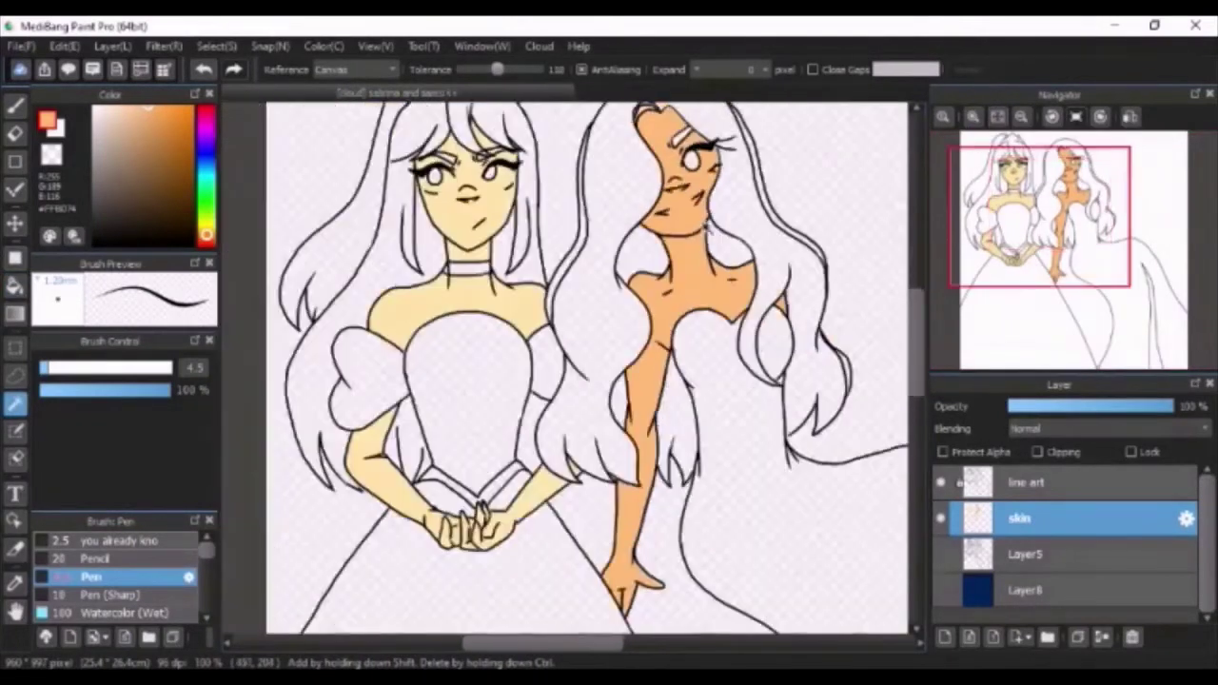
Step: Select the right princess's skin, fill it with the lighter peach #FFC77F, and clear the selection
{"action": "left_click_drag", "start_coordinate": [208, 235], "coordinate": [206, 233]}
{"action": "left_click", "coordinate": [657, 381]}
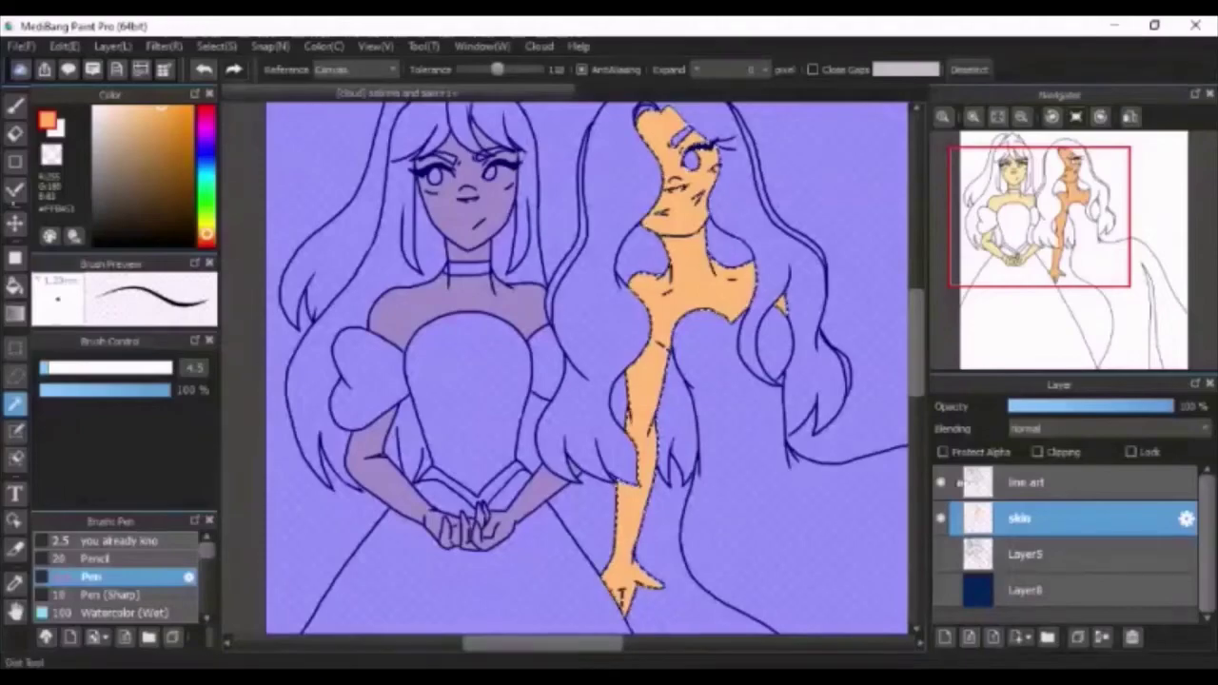
{"action": "key", "text": "g"}
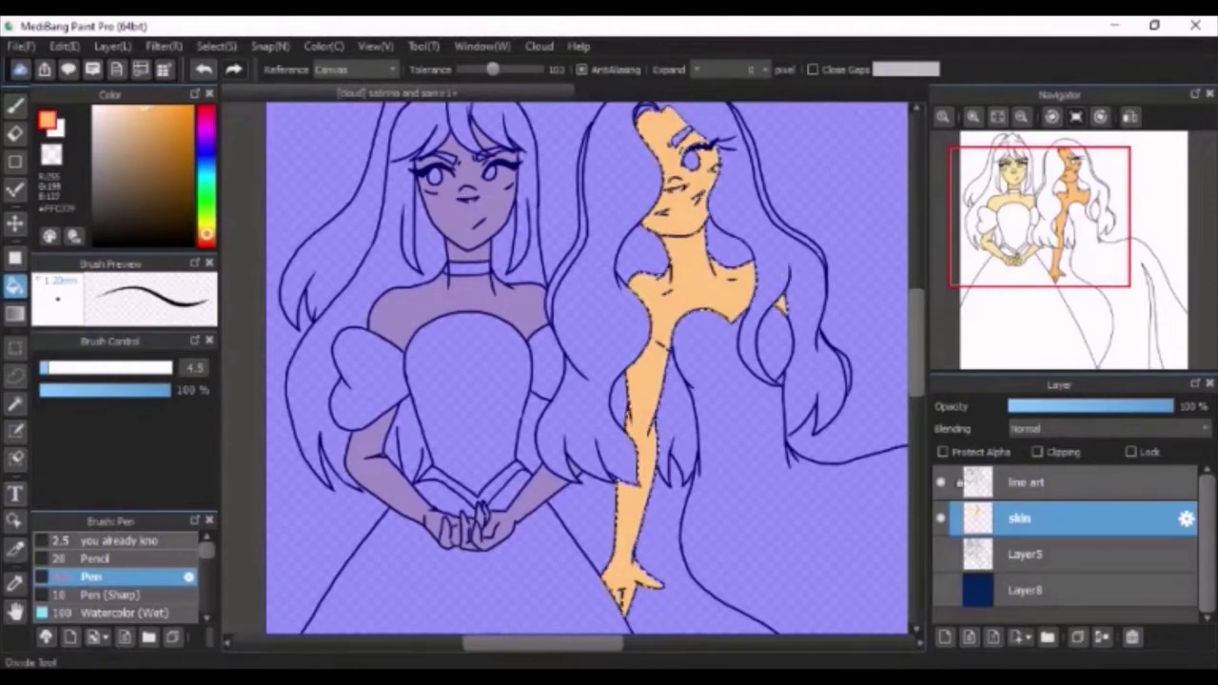
{"action": "key", "text": "w"}
{"action": "key", "text": "ctrl+d"}
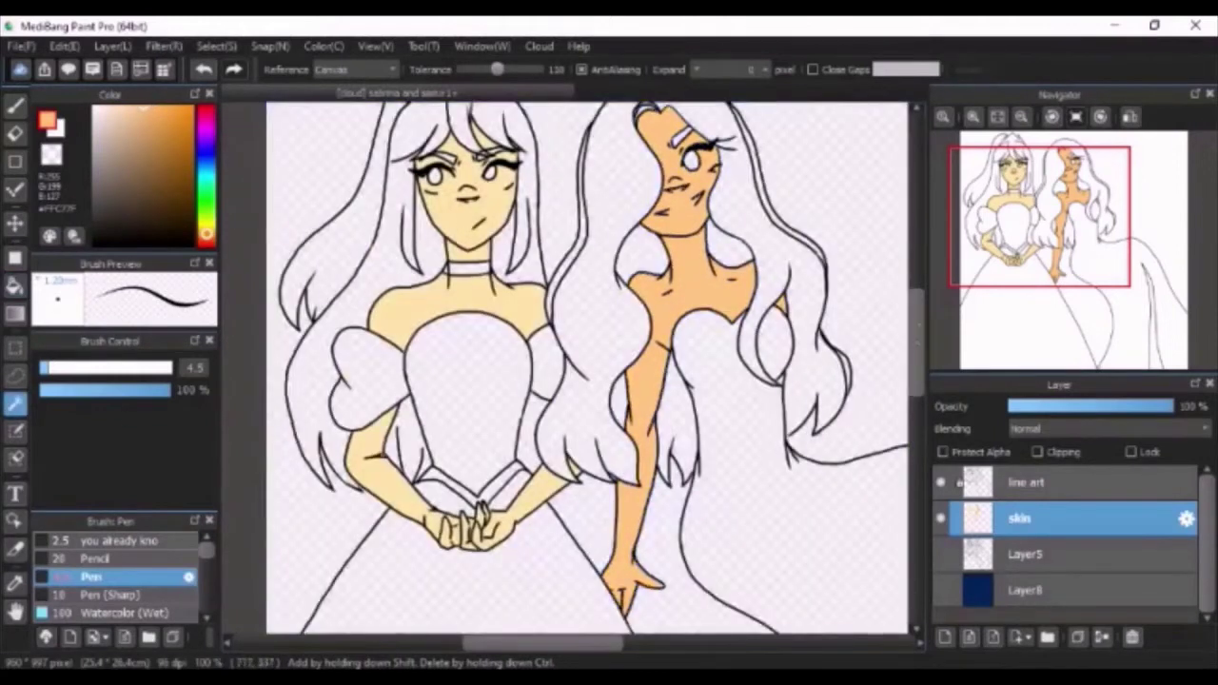
Step: Select the right princess's skin, including the small shoulder patch, fill it with orange #FFBE69, and clear the selection
{"action": "left_click_drag", "start_coordinate": [682, 262], "coordinate": [683, 285]}
{"action": "left_click", "coordinate": [683, 236]}
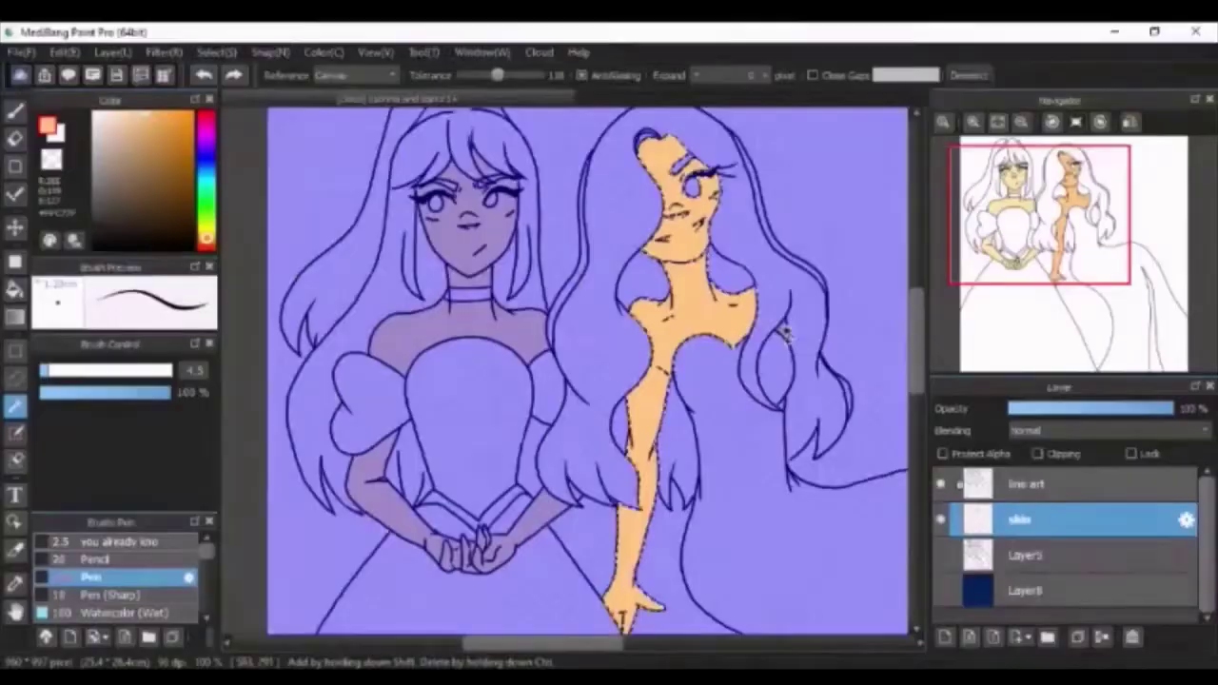
{"action": "left_click", "coordinate": [785, 332], "text": "shift"}
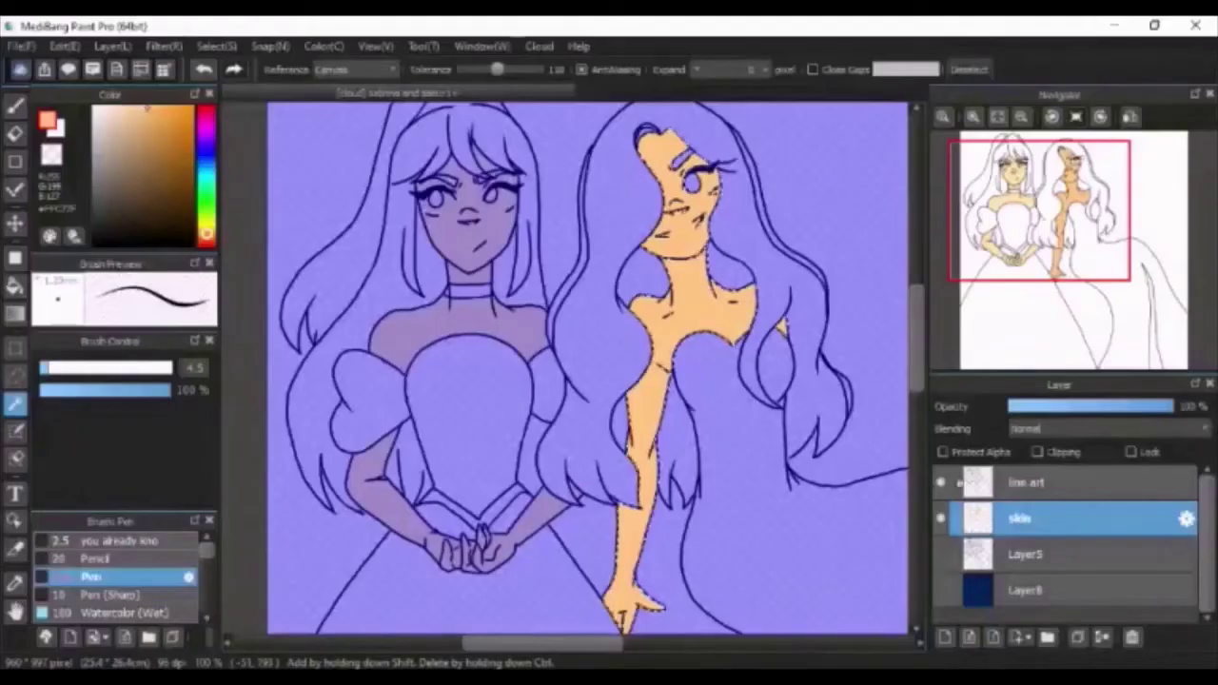
{"action": "left_click", "coordinate": [15, 289]}
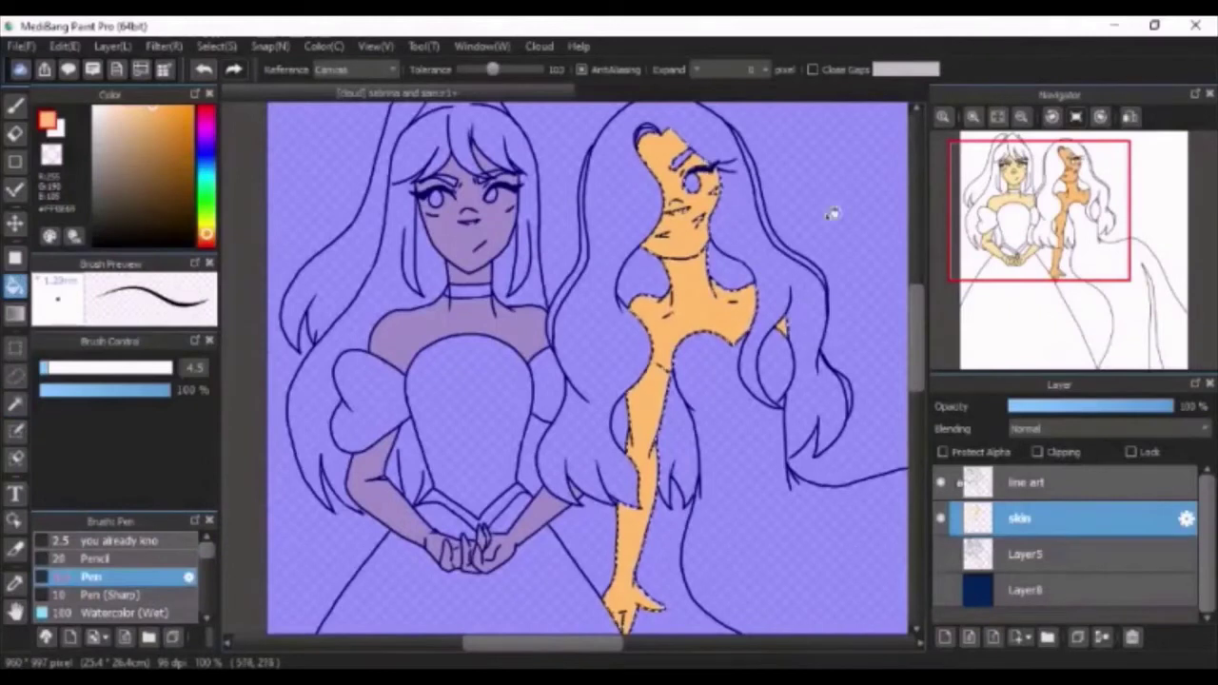
{"action": "key", "text": "w"}
{"action": "key", "text": "ctrl+d"}
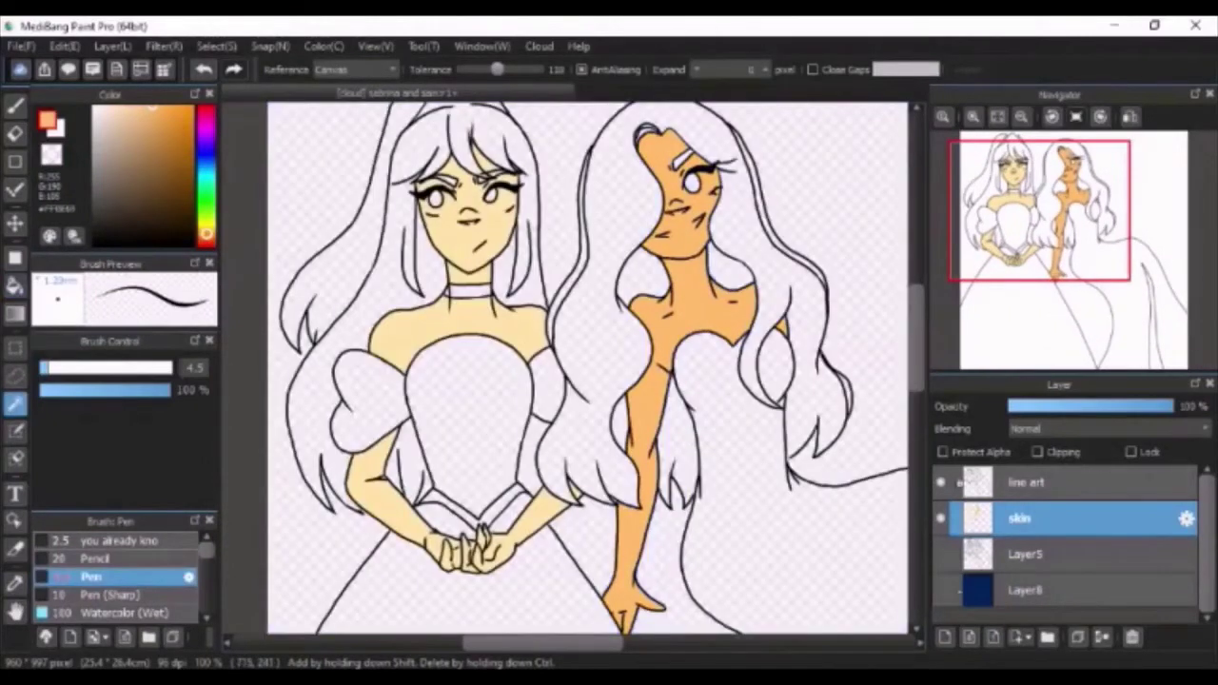
Step: Add a new layer above the skin layer and name it hair
{"action": "left_click", "coordinate": [945, 638]}
{"action": "double_click", "coordinate": [1061, 516]}
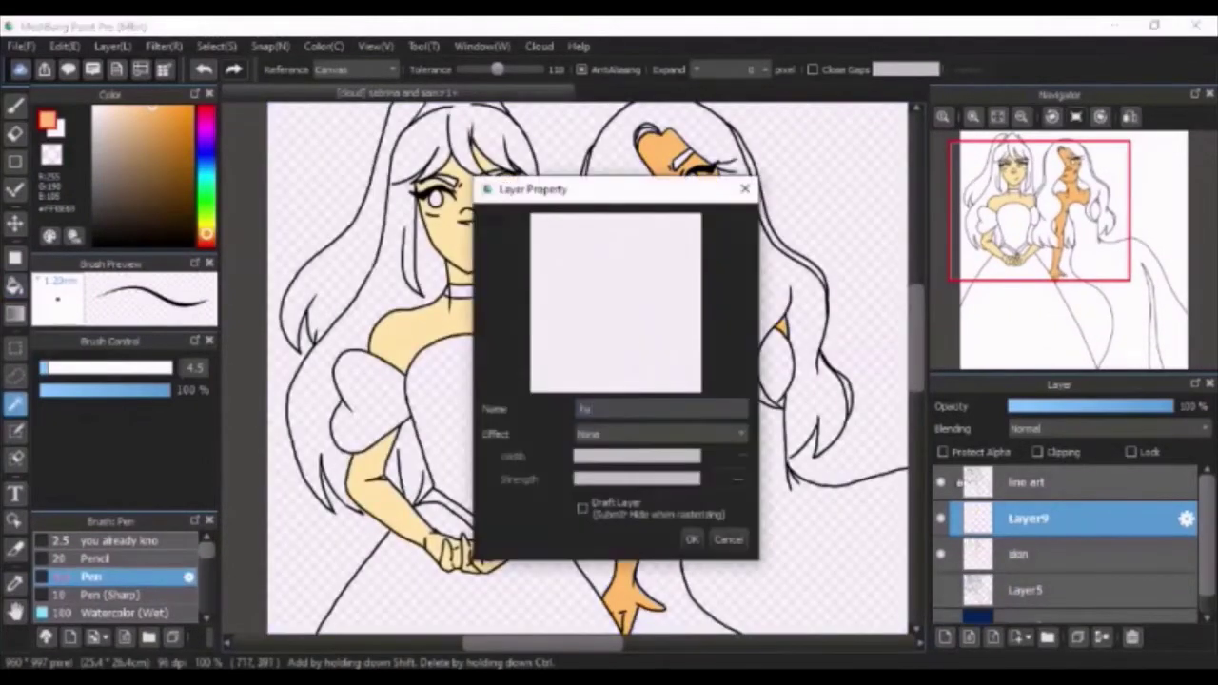
{"action": "type", "text": "hair"}
{"action": "left_click", "coordinate": [690, 539]}
Step: Fill the left princess's ponytail with light blue #84C0FC on the hair layer, and clear the selection
{"action": "left_click", "coordinate": [15, 583]}
{"action": "left_click", "coordinate": [15, 106]}
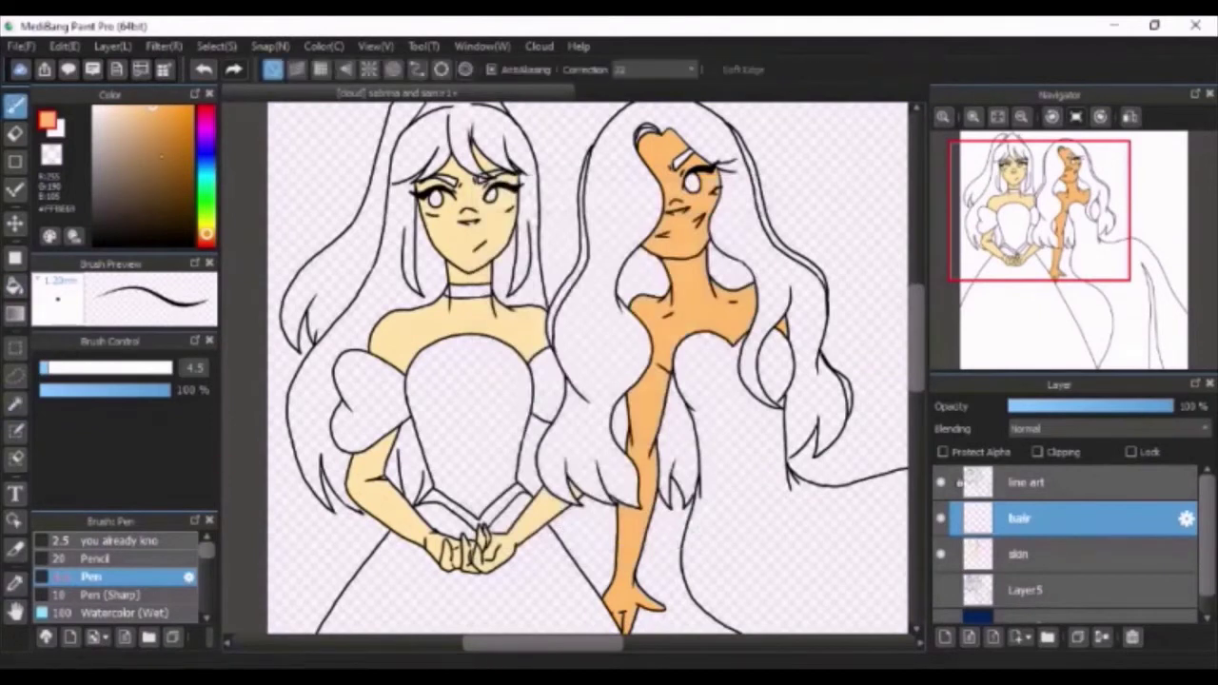
{"action": "left_click_drag", "start_coordinate": [207, 154], "coordinate": [206, 170]}
{"action": "left_click", "coordinate": [207, 164]}
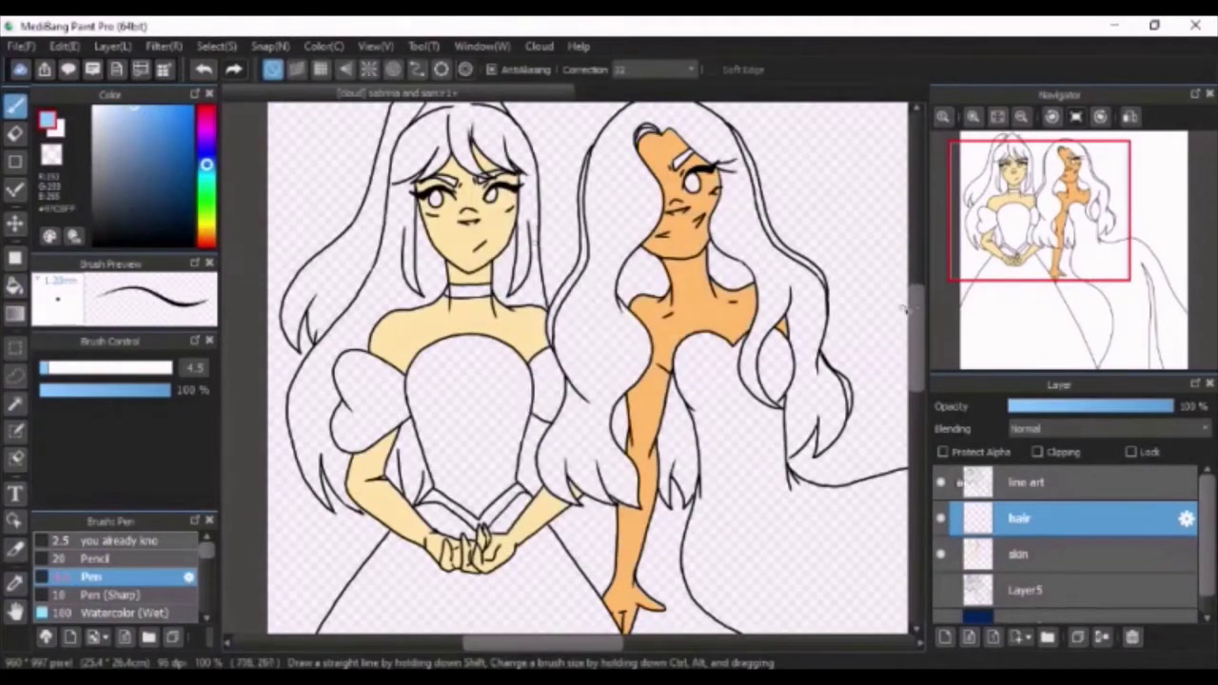
{"action": "scroll", "coordinate": [907, 309], "scroll_direction": "up", "scroll_amount": 1}
{"action": "left_click", "coordinate": [14, 403]}
{"action": "left_click", "coordinate": [393, 306]}
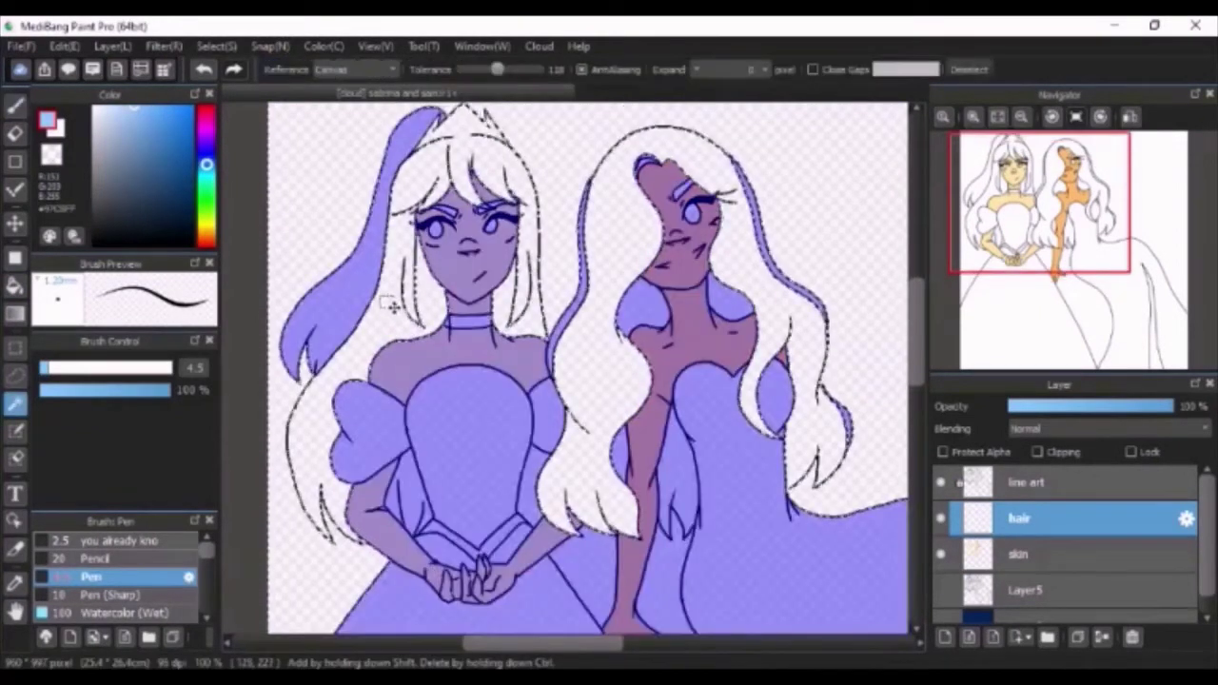
{"action": "left_click", "coordinate": [282, 221]}
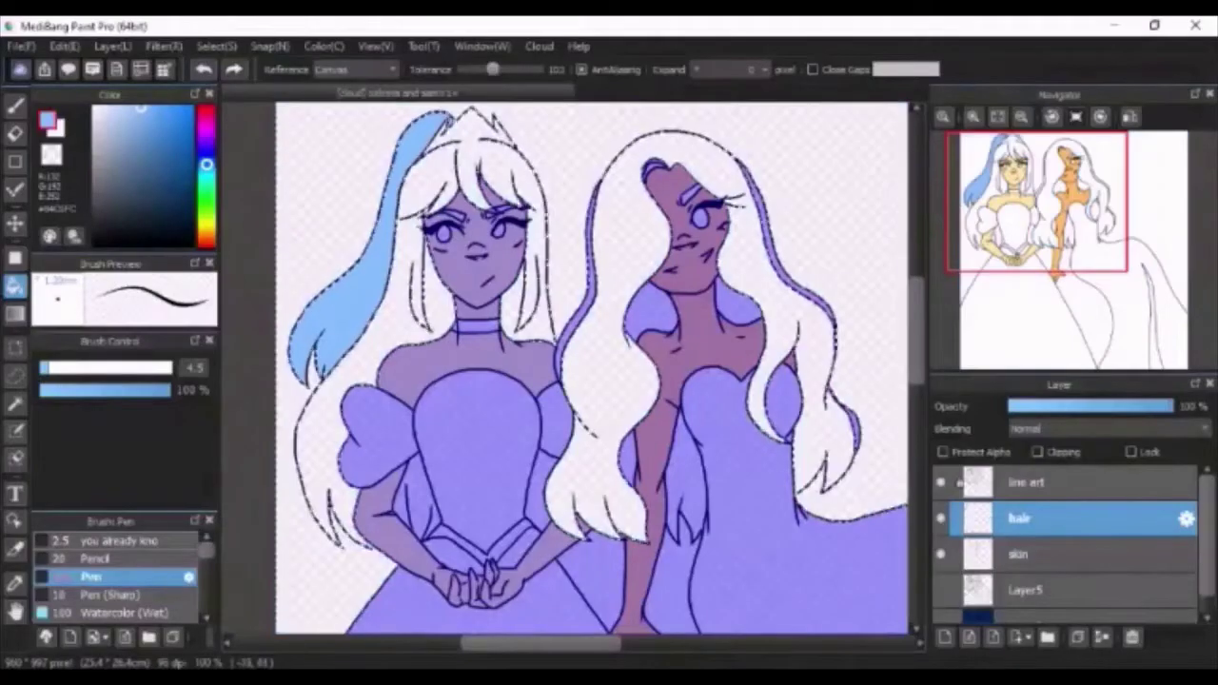
{"action": "left_click", "coordinate": [14, 404]}
{"action": "key", "text": "ctrl+d"}
Step: Try to fill the left princess's main hair with light blue, and undo the fill
{"action": "left_click", "coordinate": [14, 286]}
{"action": "left_click", "coordinate": [412, 247]}
{"action": "left_click", "coordinate": [203, 69]}
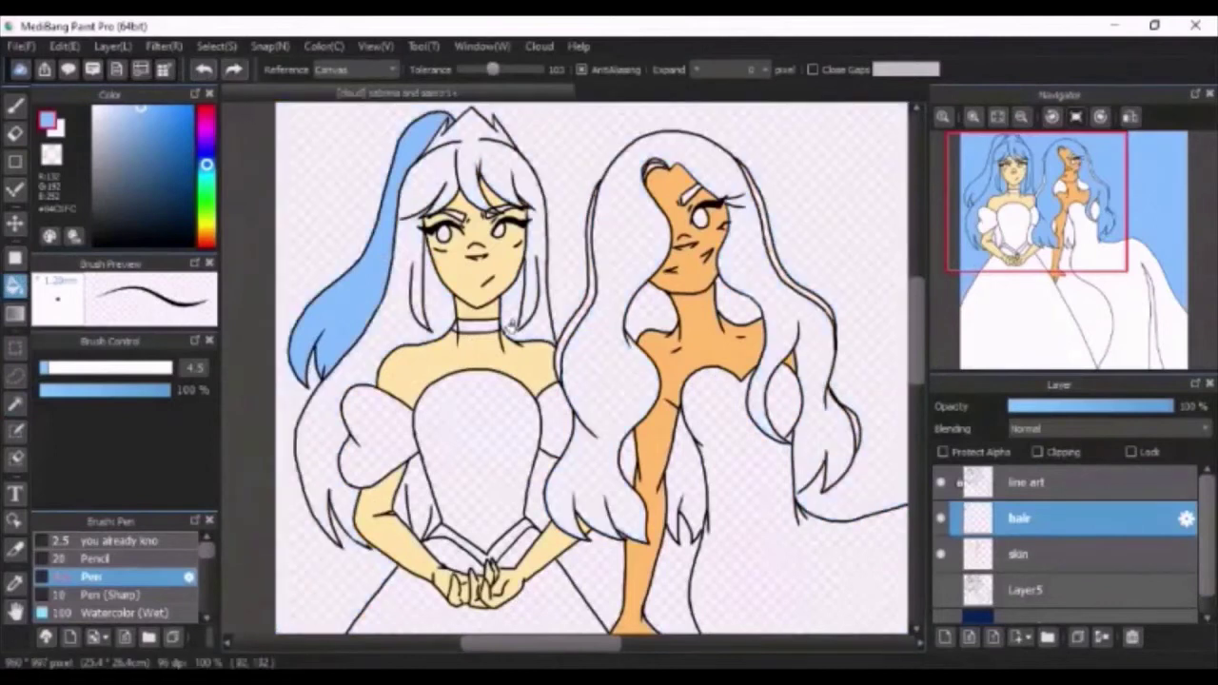
Step: Paint the hair between the left princess's bodice and the right princess's curls light blue with the pen at size 15, and tidy its edges
{"action": "scroll", "coordinate": [518, 409], "scroll_direction": "up", "scroll_amount": 2}
{"action": "left_click", "coordinate": [14, 105]}
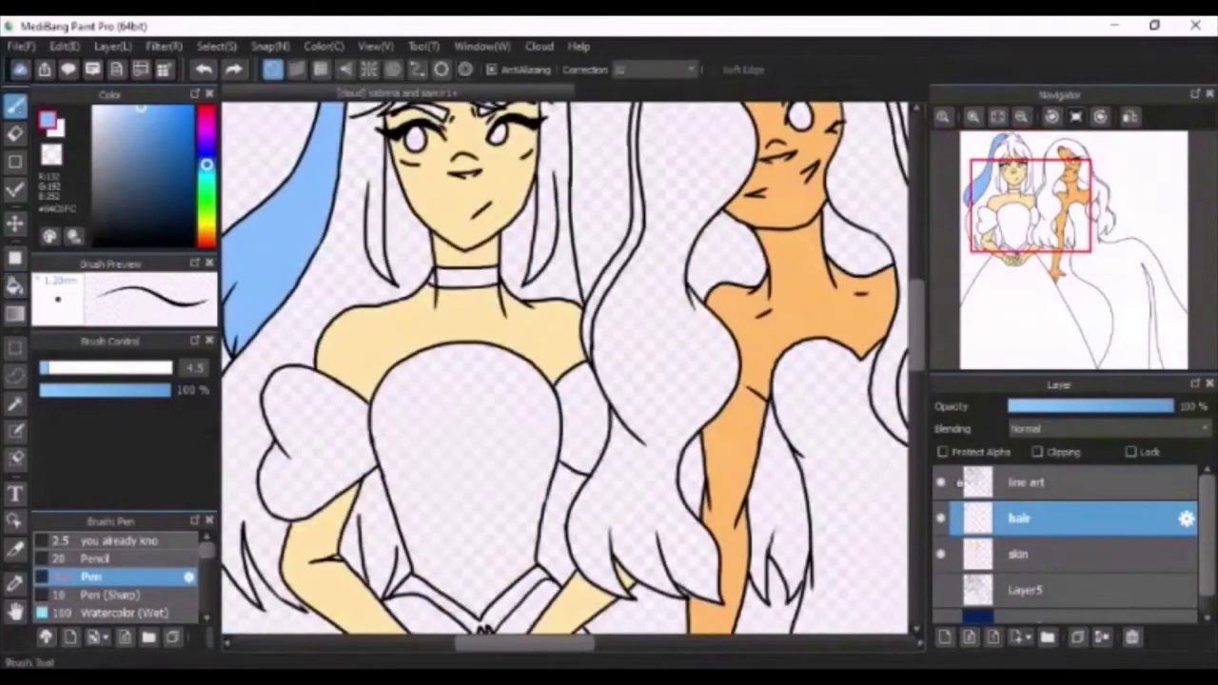
{"action": "left_click_drag", "start_coordinate": [561, 466], "coordinate": [550, 558]}
{"action": "key", "text": "]"}
{"action": "key", "text": "]"}
{"action": "key", "text": "]"}
{"action": "key", "text": "]"}
{"action": "key", "text": "]"}
{"action": "key", "text": "]"}
{"action": "key", "text": "]"}
{"action": "key", "text": "]"}
{"action": "key", "text": "]"}
{"action": "key", "text": "]"}
{"action": "key", "text": "]"}
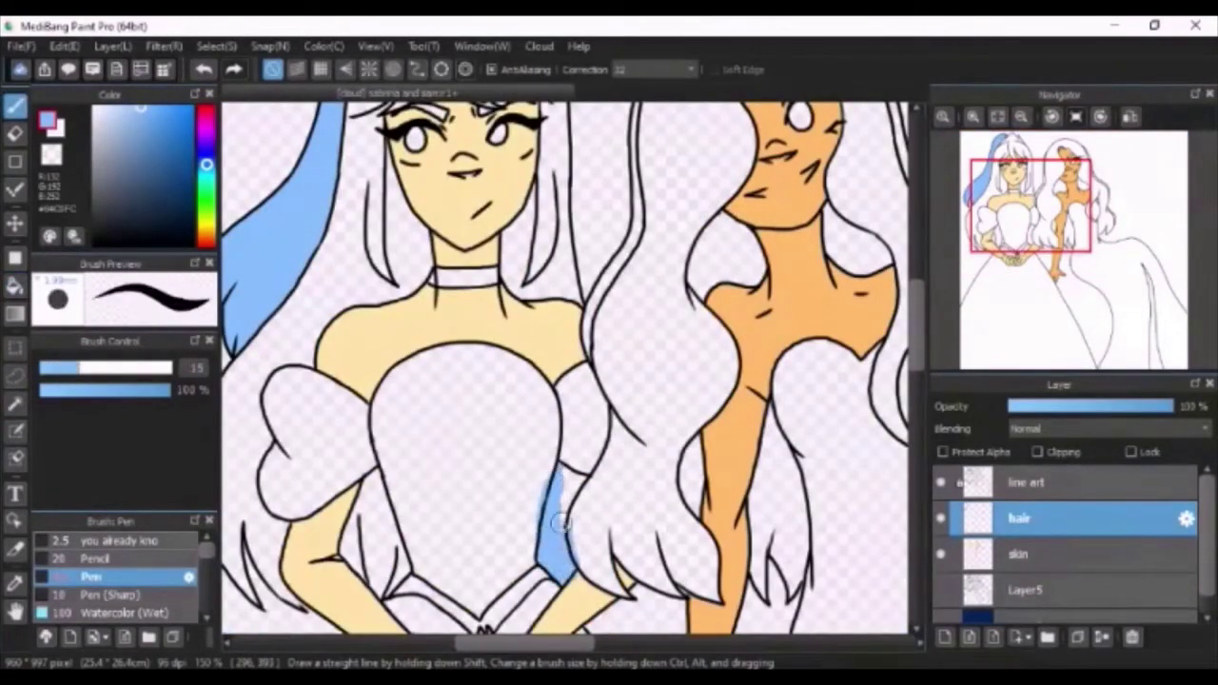
{"action": "key", "text": "e"}
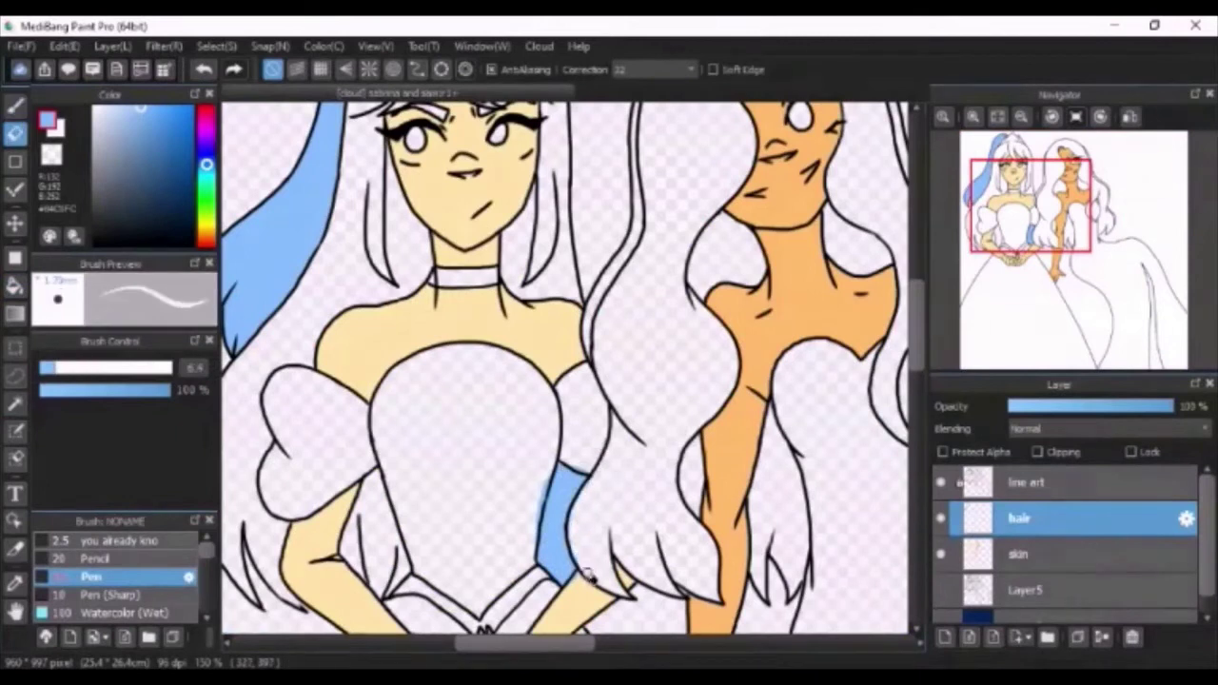
Step: Select the enclosed hair area between the left princess's bodice and her bent elbow, fill it light blue, and clear the selection
{"action": "left_click_drag", "start_coordinate": [571, 643], "coordinate": [556, 643]}
{"action": "key", "text": "b"}
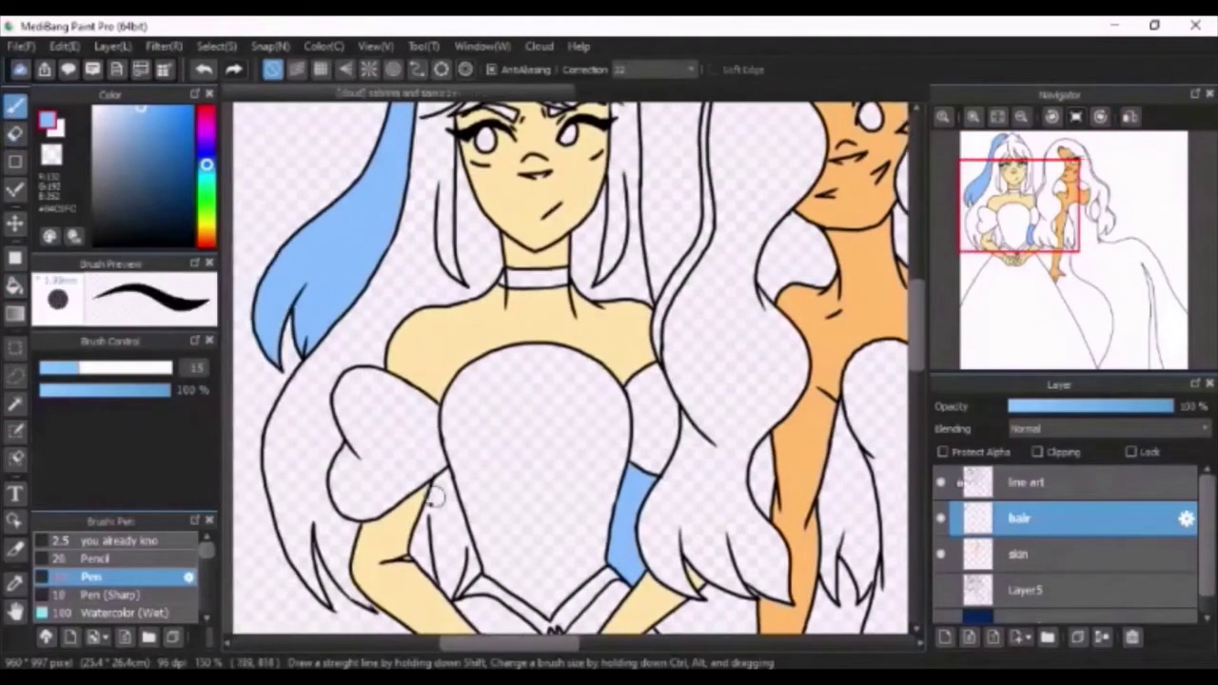
{"action": "key", "text": "w"}
{"action": "left_click", "coordinate": [440, 510]}
{"action": "left_click", "coordinate": [316, 354]}
{"action": "key", "text": "ctrl+z"}
{"action": "left_click", "coordinate": [14, 285]}
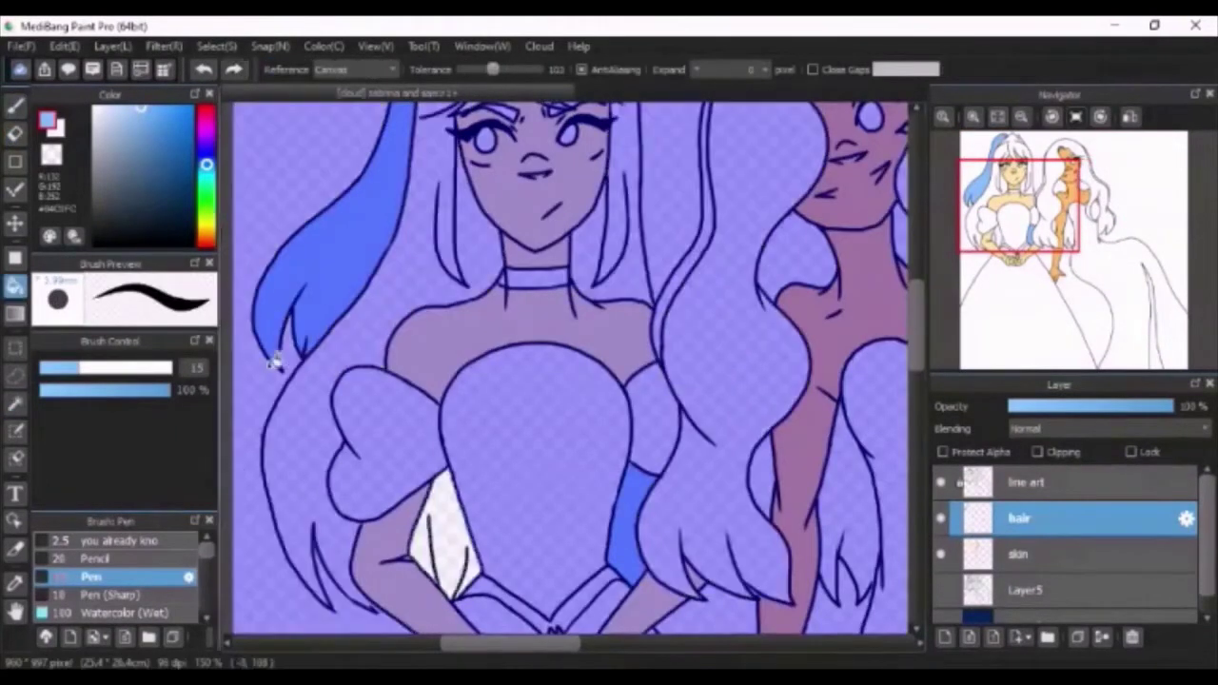
{"action": "left_click", "coordinate": [438, 520]}
{"action": "left_click", "coordinate": [14, 404]}
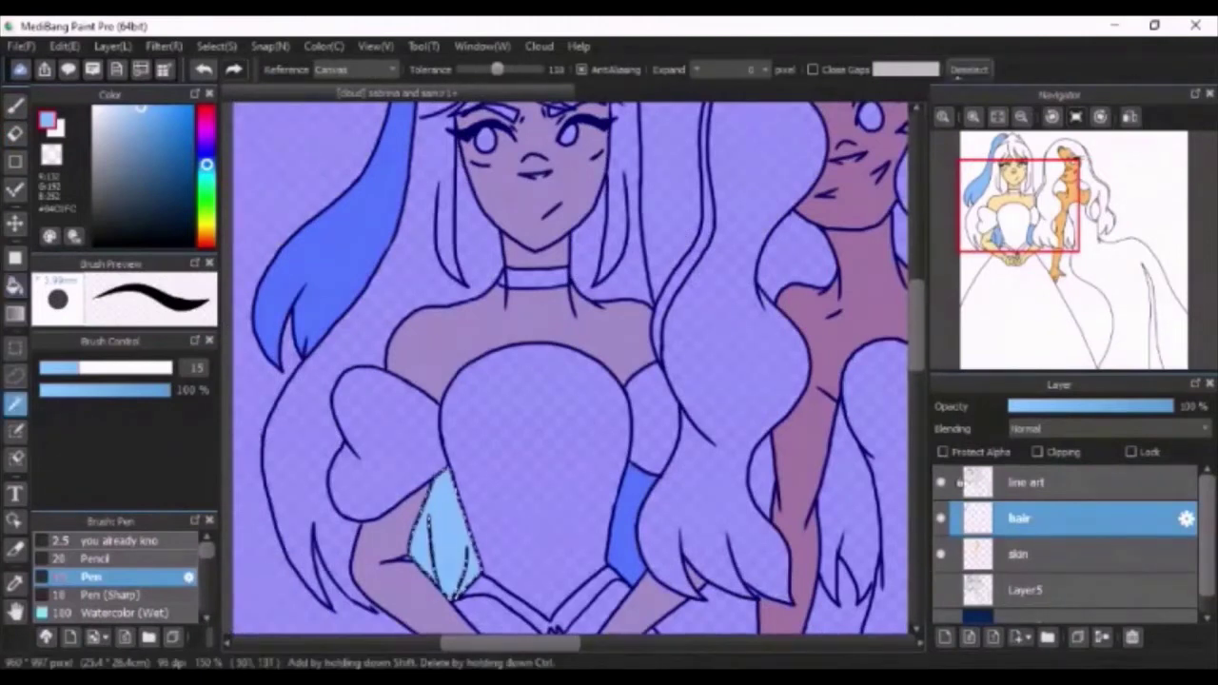
{"action": "key", "text": "ctrl+d"}
Step: Paint light blue across the outline gap beneath the left princess's tiara, and undo a trial fill of her hair
{"action": "left_click_drag", "start_coordinate": [918, 318], "coordinate": [918, 303]}
{"action": "scroll", "coordinate": [571, 371], "scroll_direction": "up", "scroll_amount": 3}
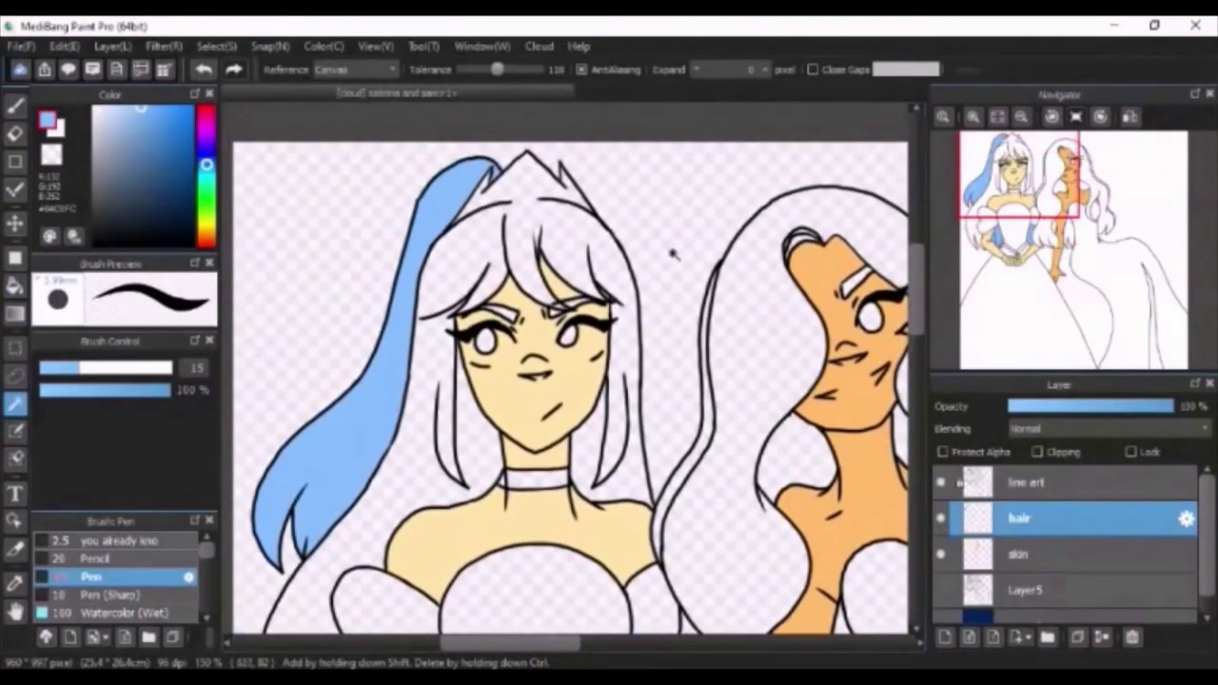
{"action": "key", "text": "b"}
{"action": "key", "text": "g"}
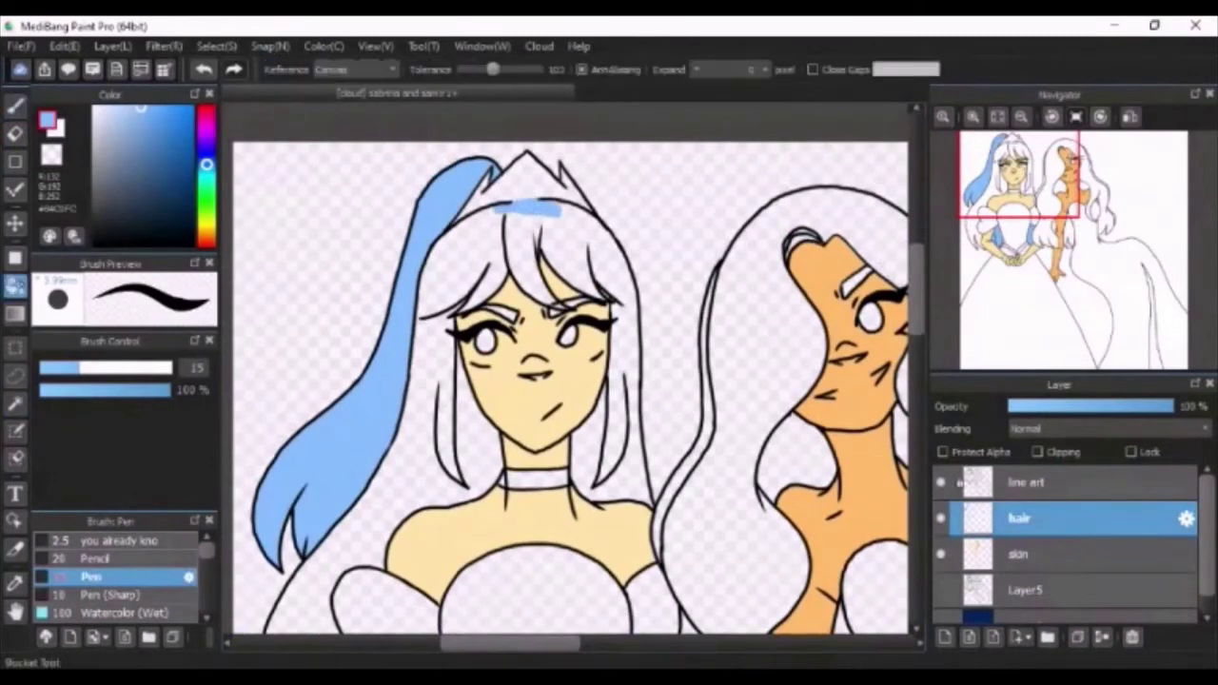
{"action": "left_click", "coordinate": [438, 228]}
{"action": "key", "text": "ctrl+z"}
Step: Paint the hair tips beside the left princess's elbow light blue, fill the long hair section above them, and clear the selection
{"action": "scroll", "coordinate": [571, 372], "scroll_direction": "down", "scroll_amount": 5}
{"action": "scroll", "coordinate": [571, 371], "scroll_direction": "up", "scroll_amount": 1}
{"action": "key", "text": "b"}
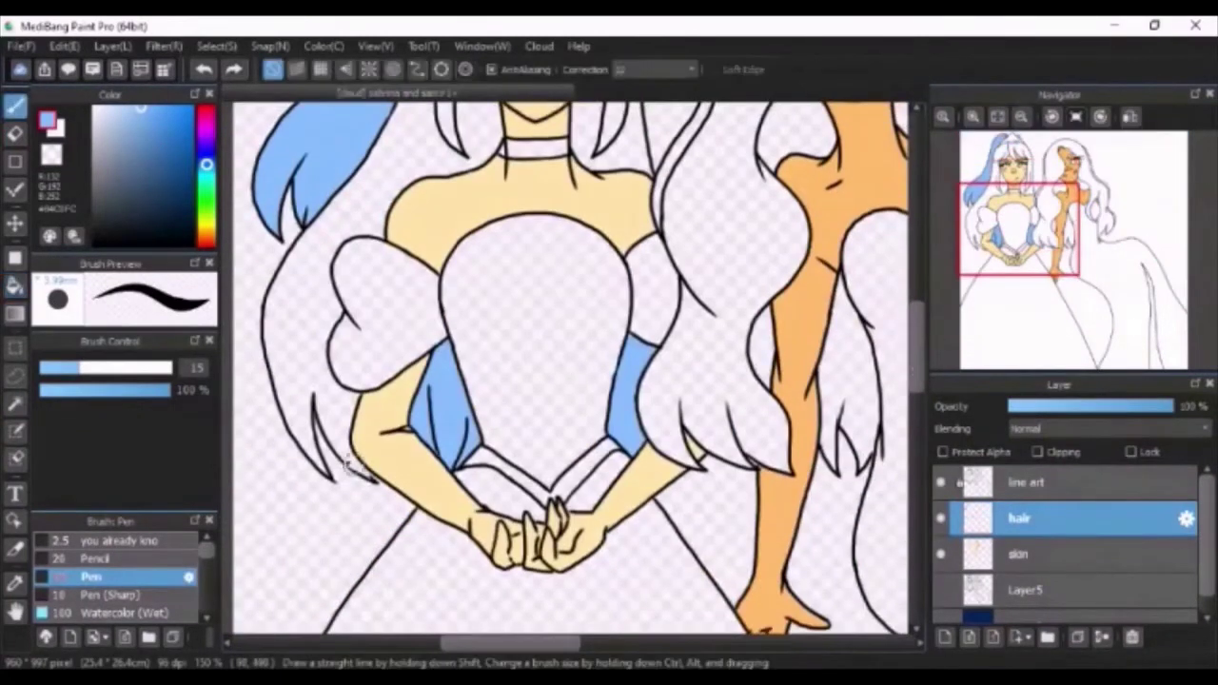
{"action": "key", "text": "g"}
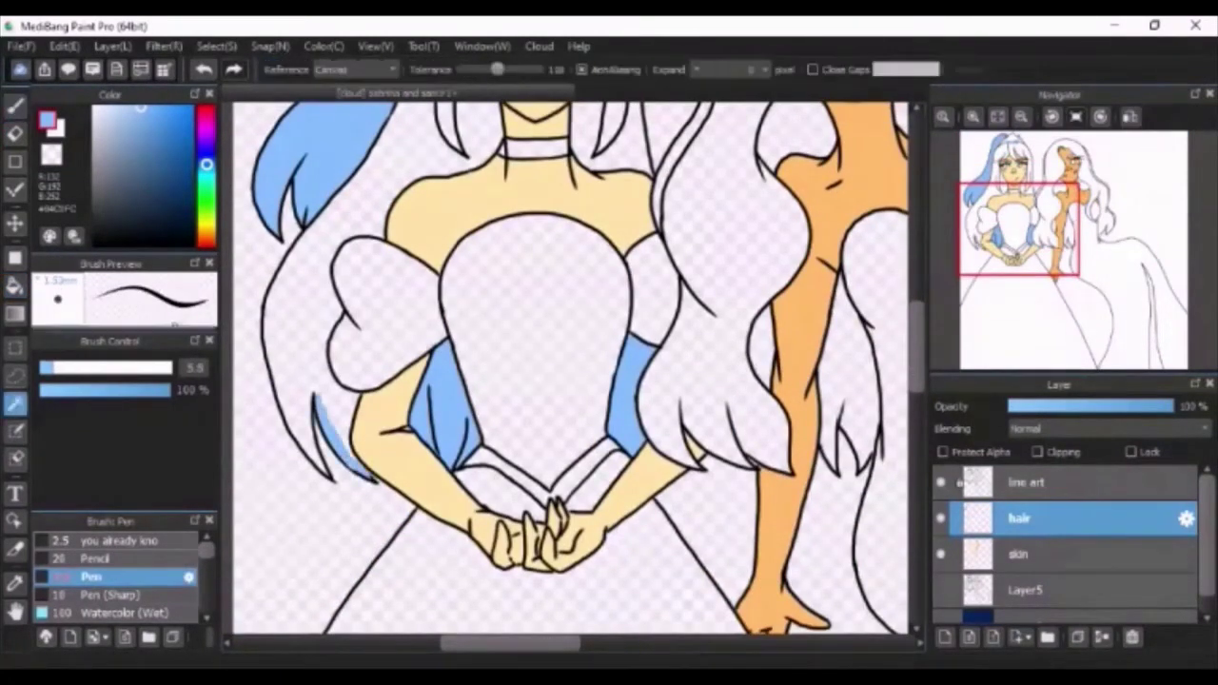
{"action": "left_click", "coordinate": [315, 370]}
{"action": "key", "text": "w"}
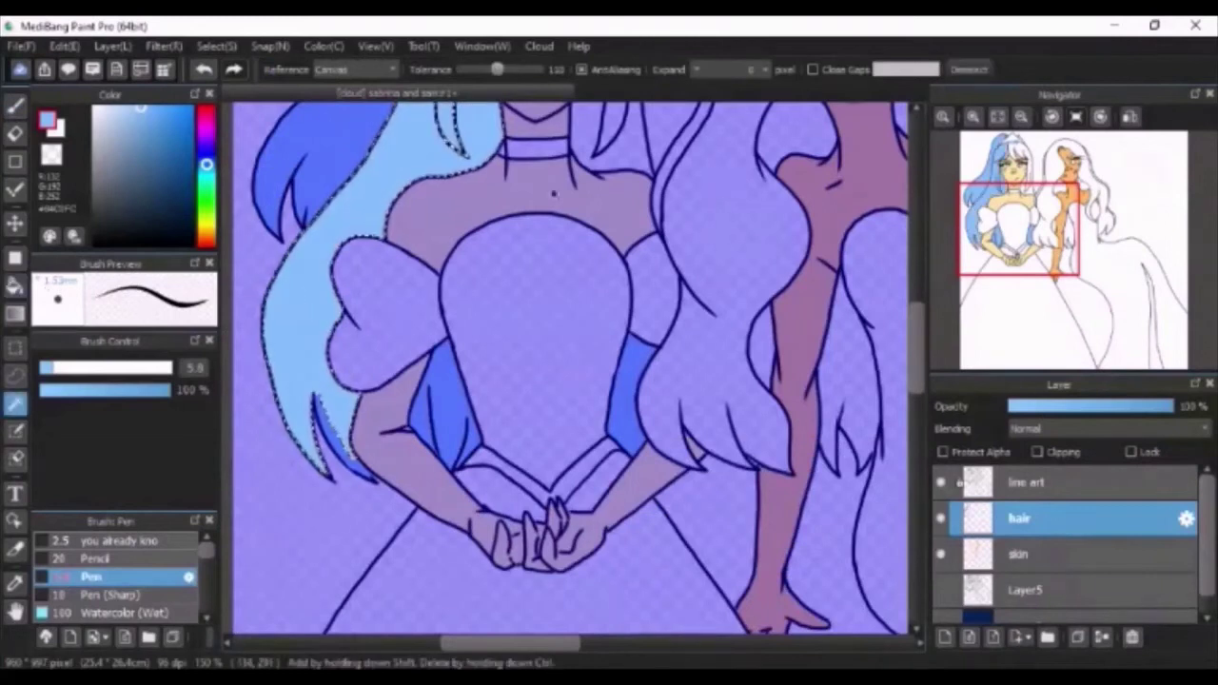
{"action": "key", "text": "ctrl+d"}
Step: Select the left princess's remaining white bangs and side hair, fill them light blue, and clear the selection
{"action": "key", "text": "b"}
{"action": "scroll", "coordinate": [571, 371], "scroll_direction": "up", "scroll_amount": 5}
{"action": "left_click", "coordinate": [15, 404]}
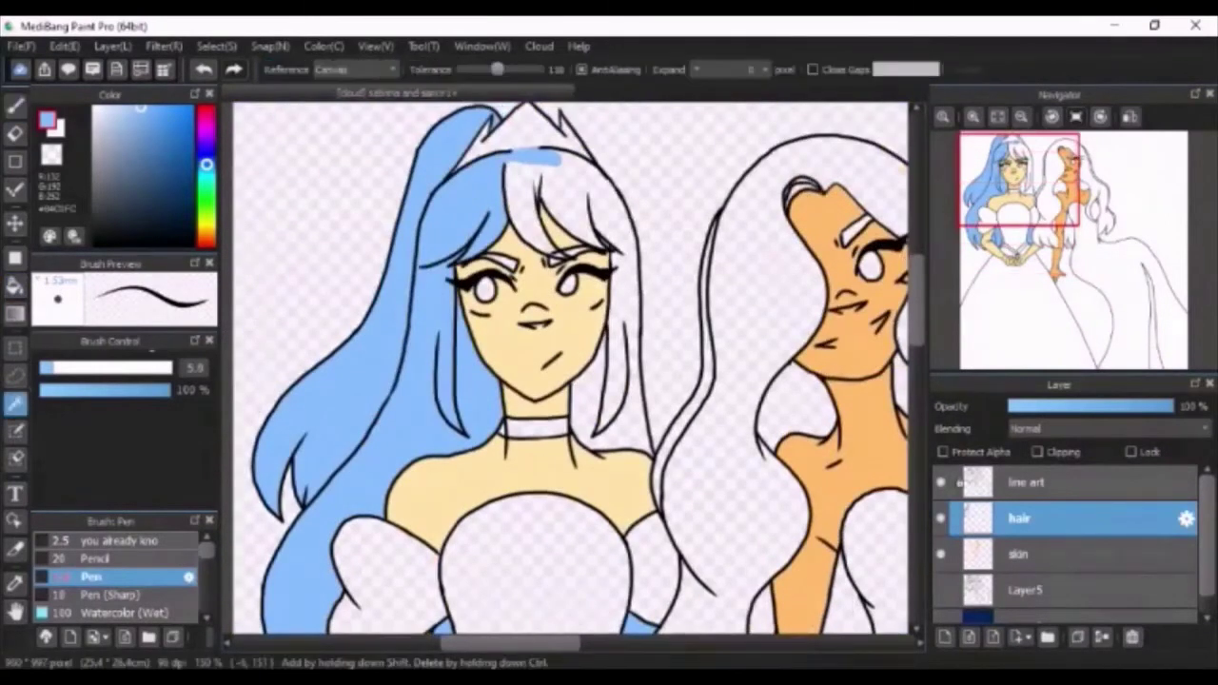
{"action": "left_click", "coordinate": [573, 205]}
{"action": "left_click", "coordinate": [15, 286]}
{"action": "left_click", "coordinate": [573, 205]}
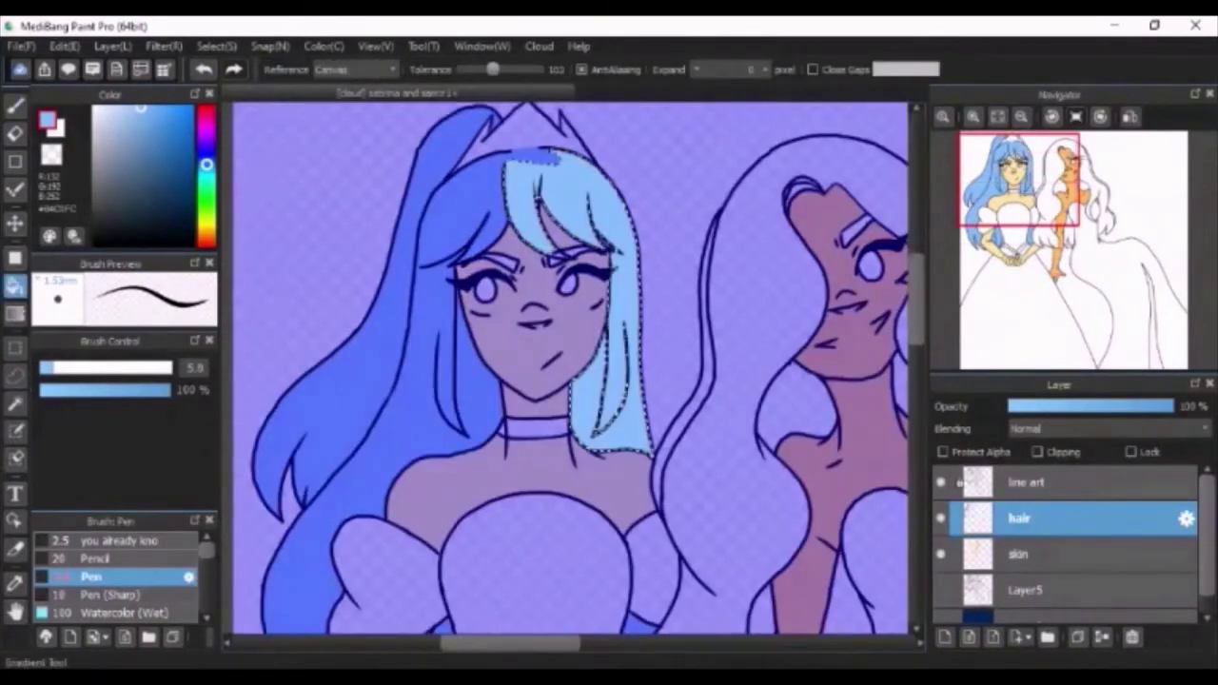
{"action": "left_click", "coordinate": [16, 405]}
{"action": "key", "text": "ctrl+d"}
{"action": "left_click", "coordinate": [571, 171]}
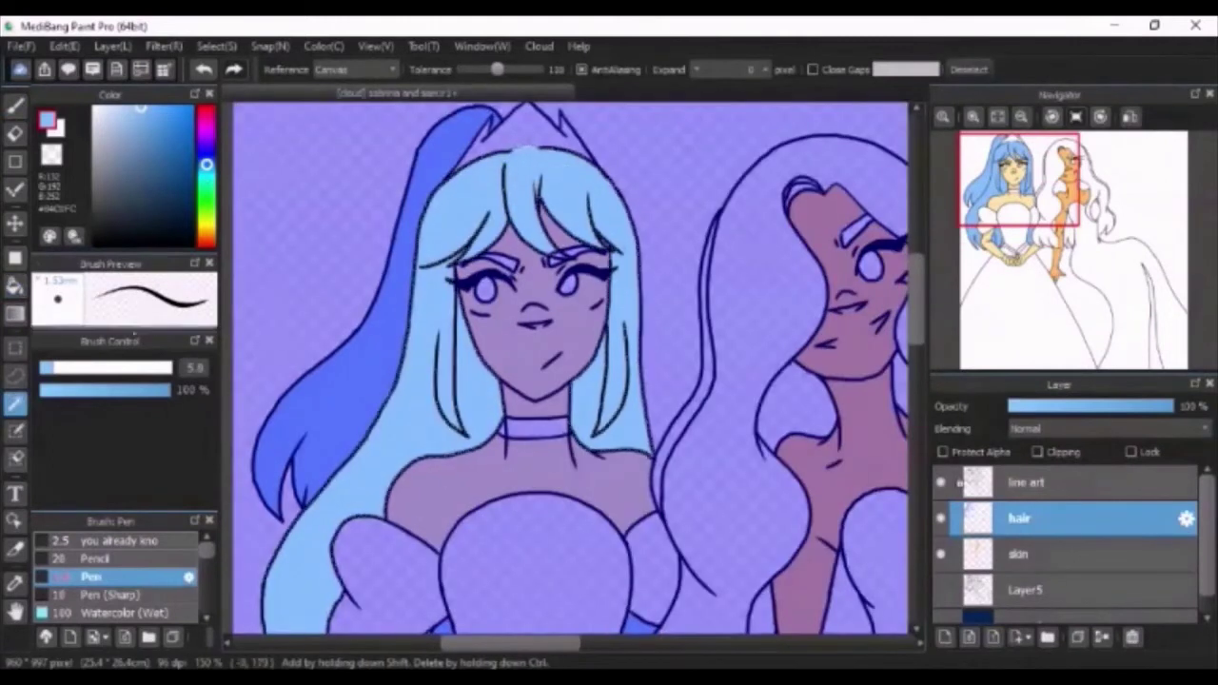
{"action": "key", "text": "l"}
{"action": "left_click", "coordinate": [16, 405]}
{"action": "key", "text": "ctrl+d"}
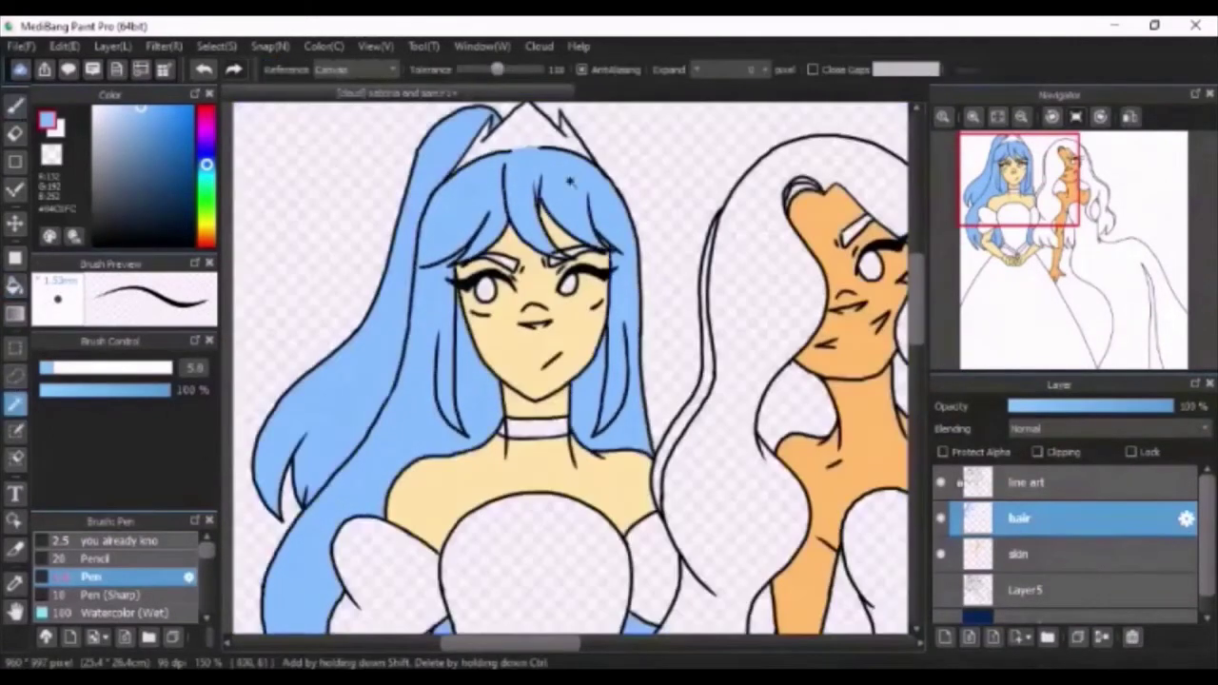
Step: Choose a dark brown as the color for the right princess's hair
{"action": "mouse_move", "coordinate": [921, 303]}
{"action": "left_mouse_down"}
{"action": "mouse_move", "coordinate": [920, 365]}
{"action": "mouse_move", "coordinate": [921, 297]}
{"action": "left_mouse_up"}
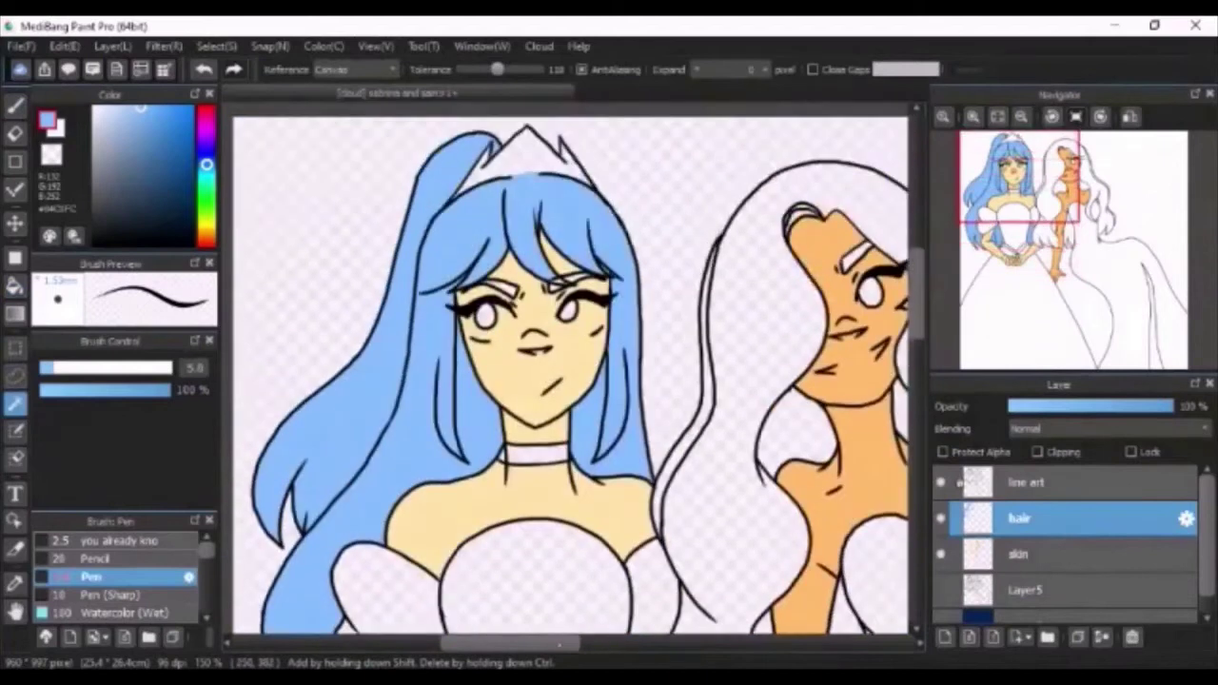
{"action": "left_click_drag", "start_coordinate": [467, 641], "coordinate": [512, 641]}
{"action": "left_click_drag", "start_coordinate": [206, 245], "coordinate": [207, 237]}
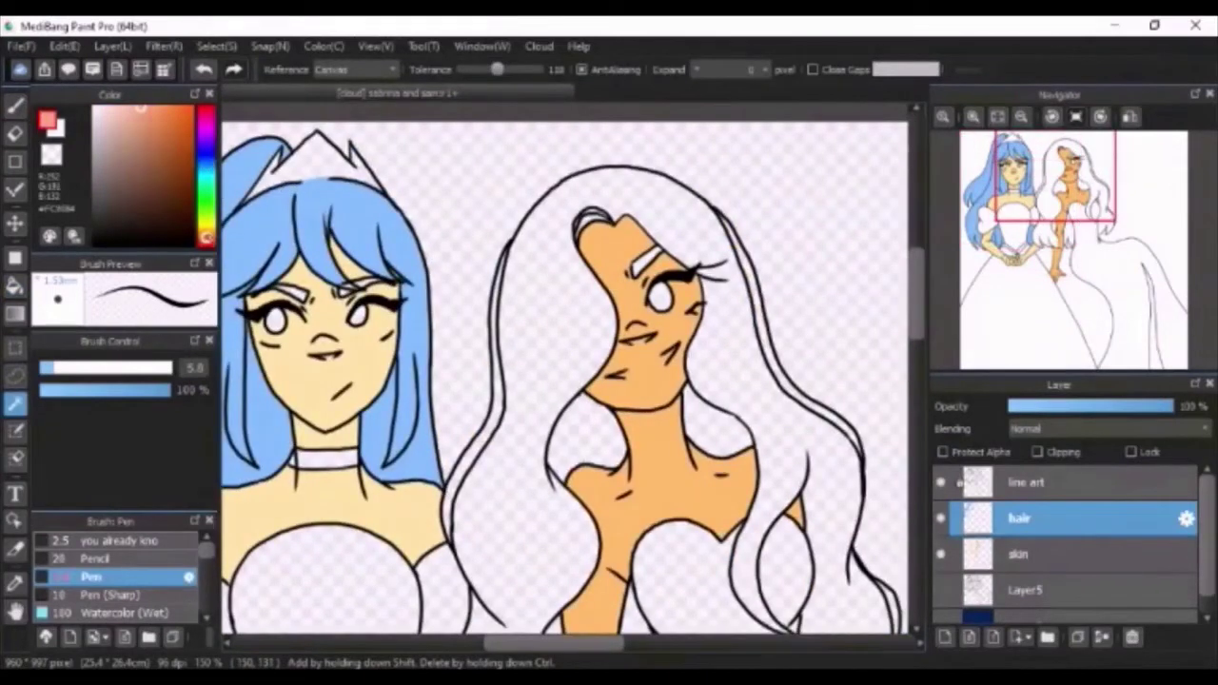
{"action": "left_click", "coordinate": [170, 178]}
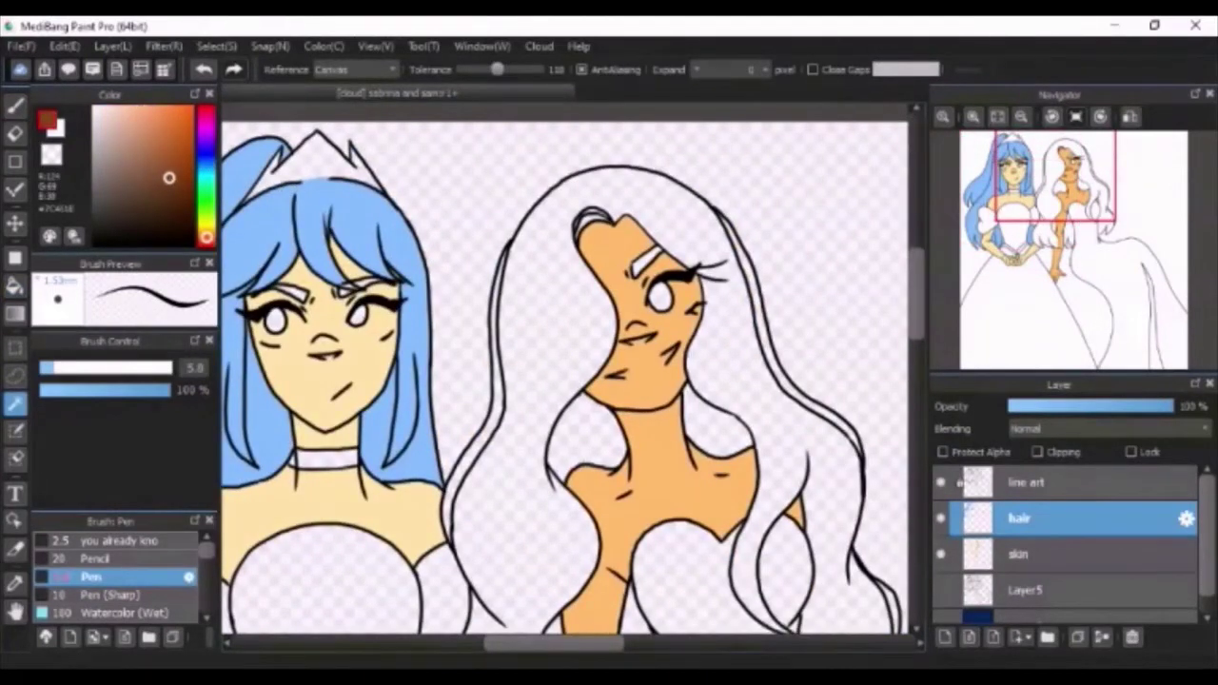
{"action": "left_click", "coordinate": [16, 286]}
{"action": "left_click", "coordinate": [563, 277]}
{"action": "left_click", "coordinate": [204, 70]}
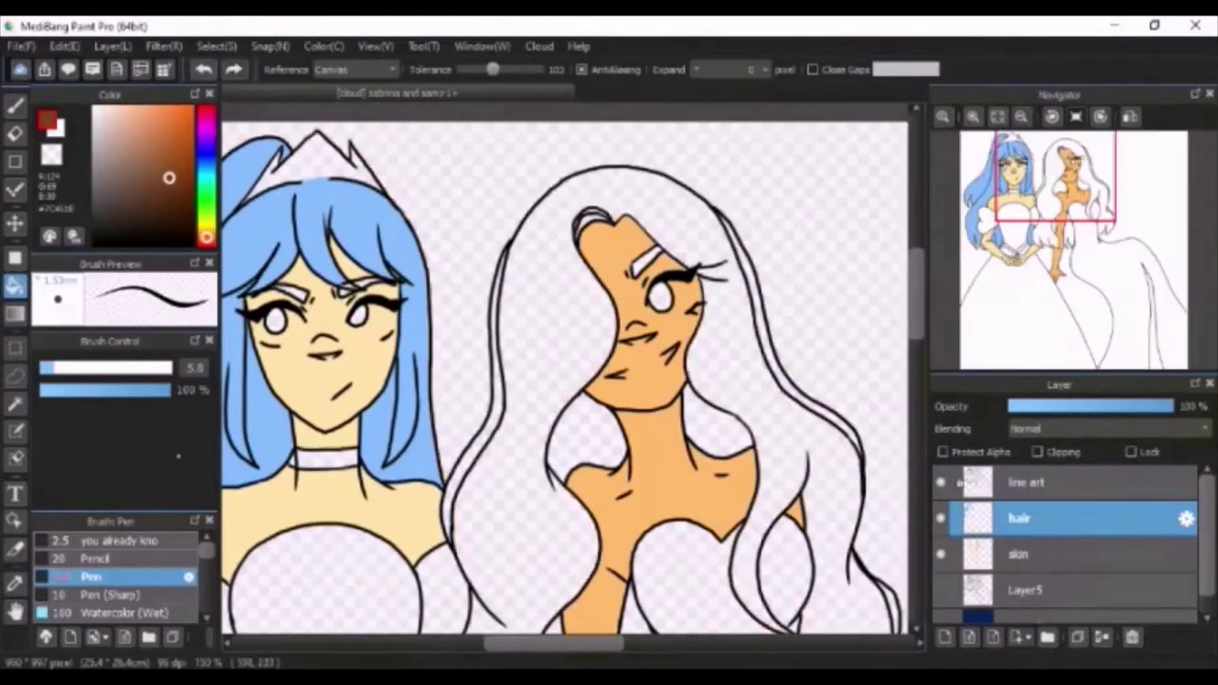
Step: Select the right princess's long hair together with the enclosed hair areas beside her neck and arm
{"action": "left_click_drag", "start_coordinate": [551, 648], "coordinate": [580, 649]}
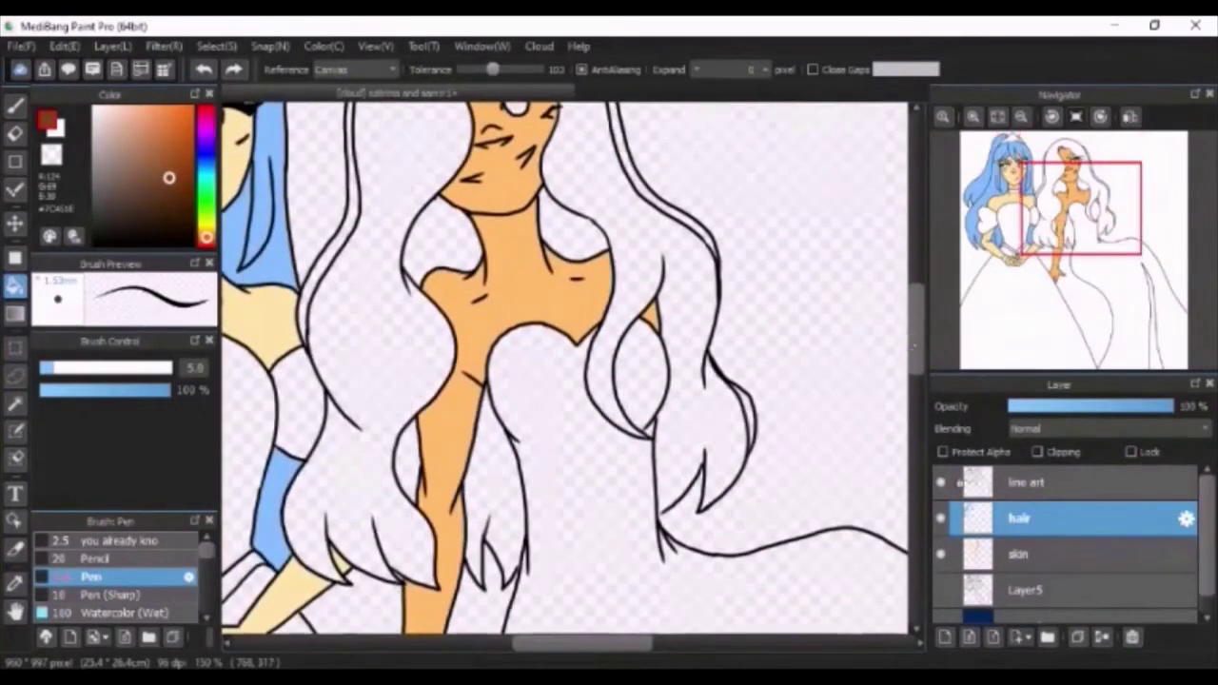
{"action": "scroll", "coordinate": [579, 498], "scroll_direction": "up", "scroll_amount": 3}
{"action": "key", "text": "b"}
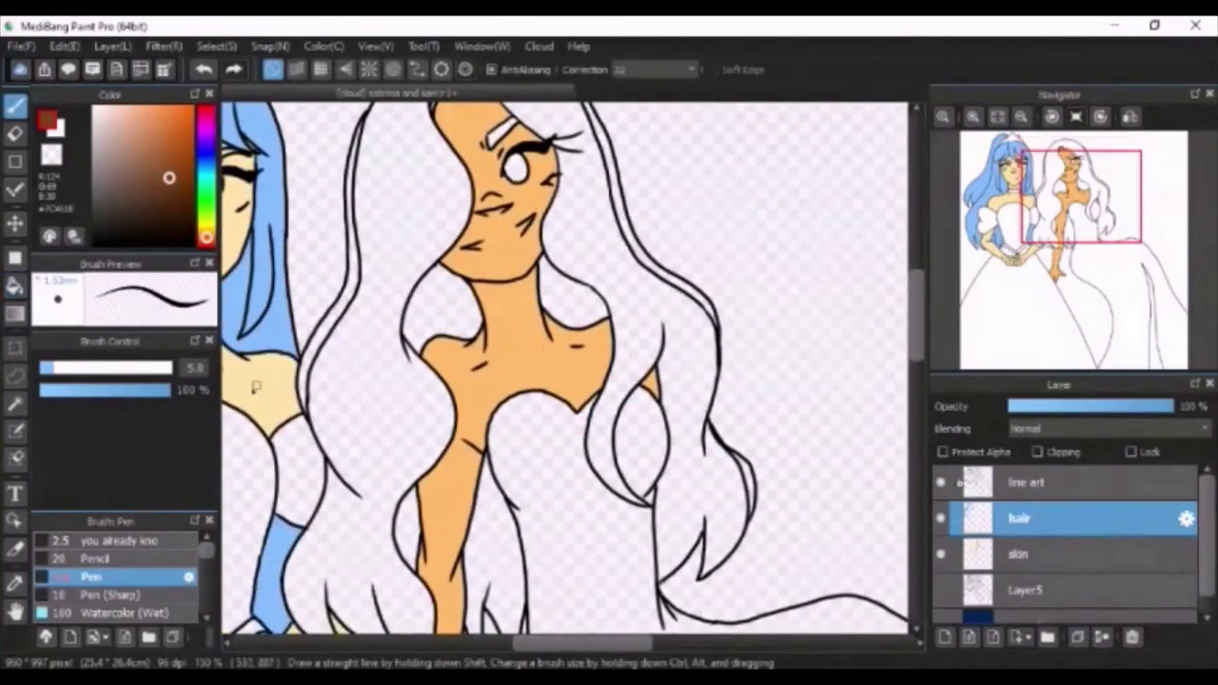
{"action": "key", "text": "w"}
{"action": "left_click", "coordinate": [371, 394]}
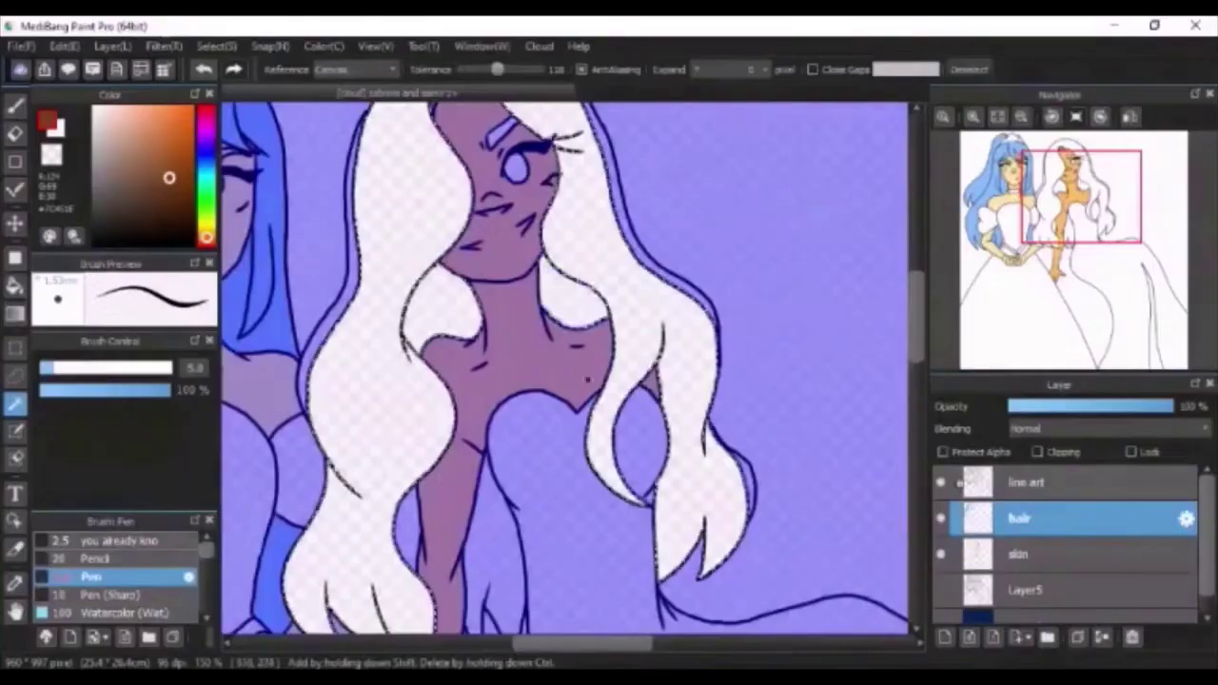
{"action": "left_click", "coordinate": [457, 543], "text": "shift"}
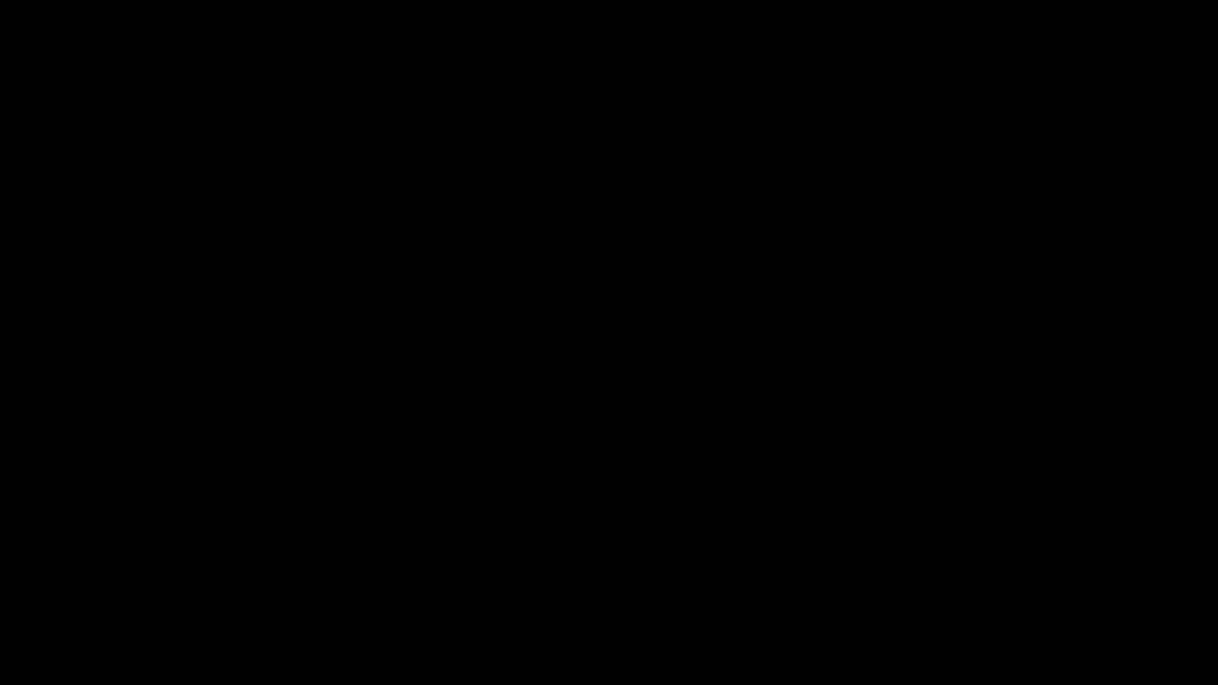
Step: Fill the right princess's selected hair and the enclosed areas beside her neck and arm with dark brown
{"action": "key", "text": "g"}
{"action": "left_click", "coordinate": [444, 306]}
{"action": "left_click", "coordinate": [393, 295]}
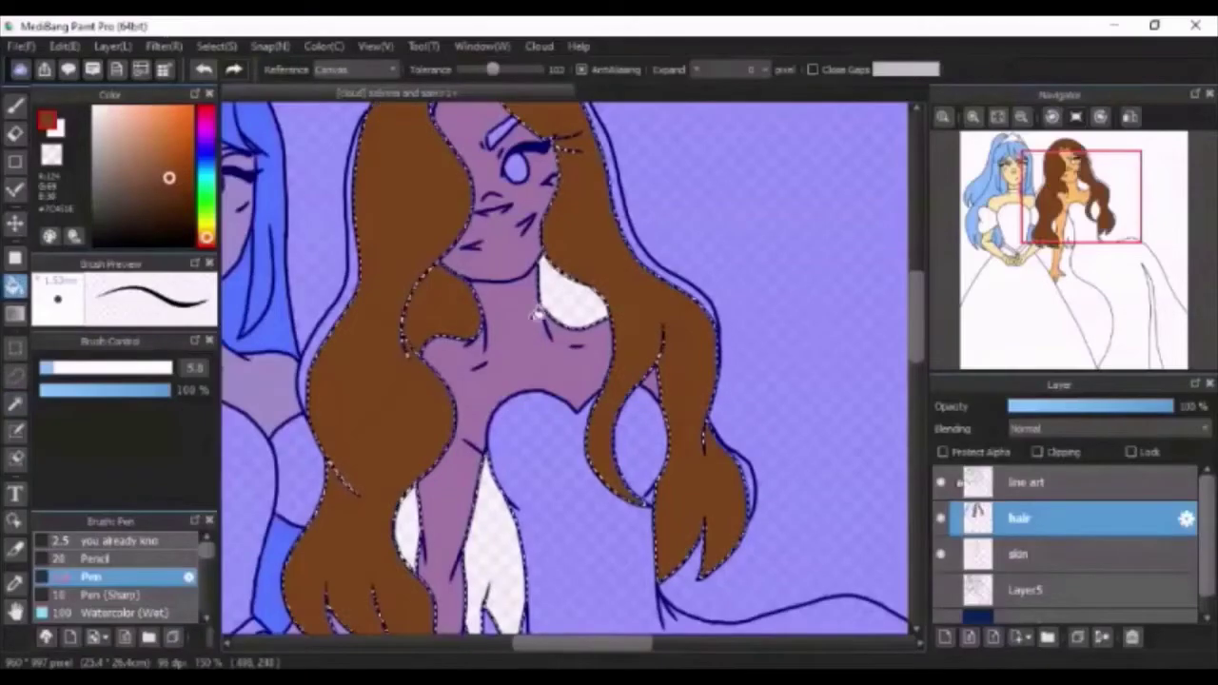
{"action": "left_click", "coordinate": [561, 303]}
{"action": "left_click", "coordinate": [408, 525]}
{"action": "left_click", "coordinate": [499, 544]}
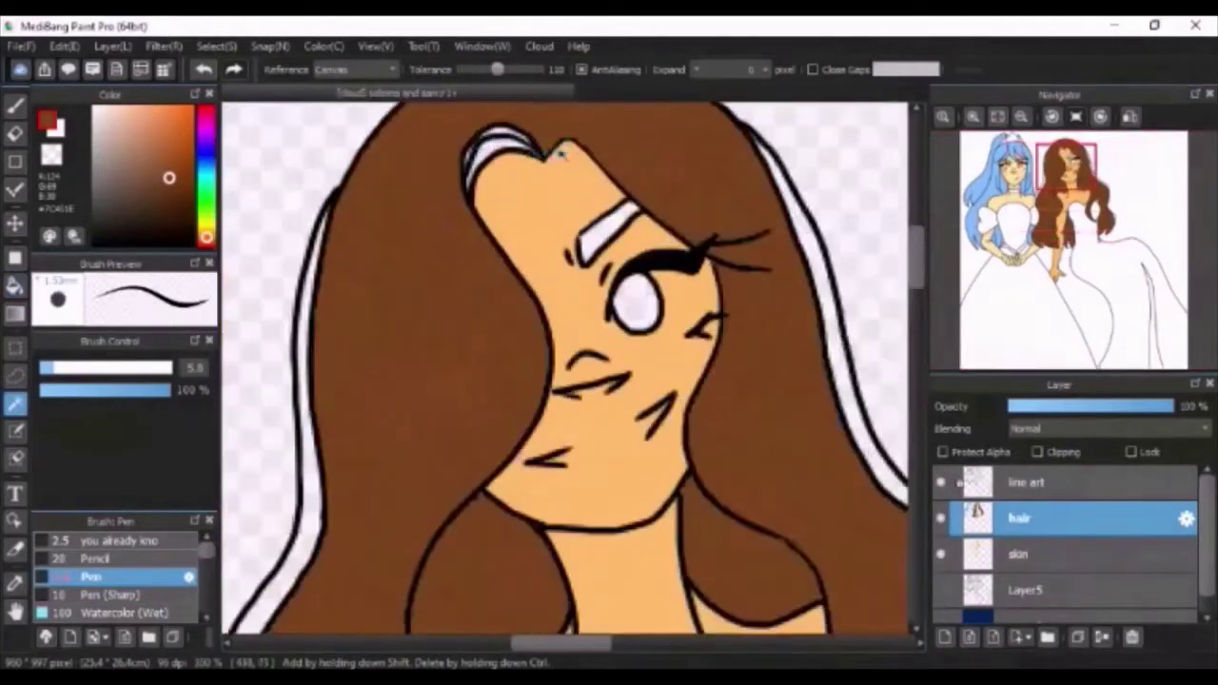
Step: Paint the unfilled strands at the right princess's hair parting dark brown
{"action": "key", "text": "b"}
{"action": "mouse_move", "coordinate": [457, 152]}
{"action": "left_mouse_down"}
{"action": "mouse_move", "coordinate": [487, 157]}
{"action": "mouse_move", "coordinate": [463, 196]}
{"action": "mouse_move", "coordinate": [545, 150]}
{"action": "left_mouse_up"}
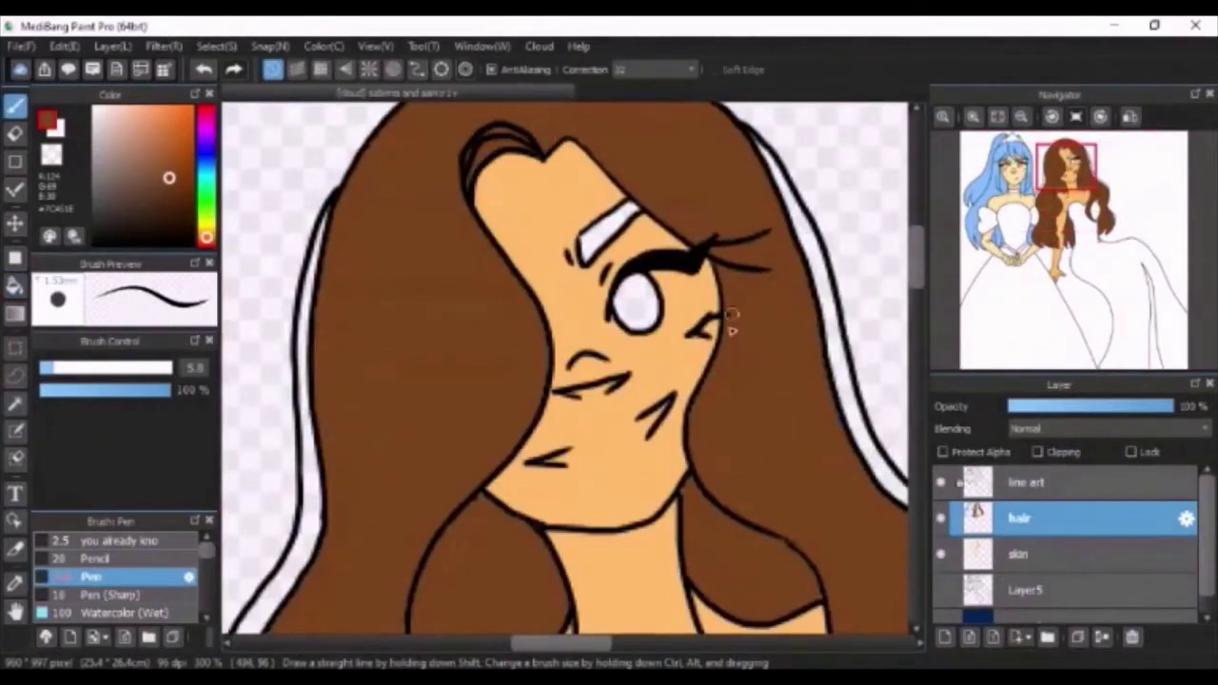
{"action": "left_click", "coordinate": [997, 117]}
Step: Examine the right princess's brown hair around her shoulders, arm and hair tips for unfilled gaps
{"action": "scroll", "coordinate": [577, 219], "scroll_direction": "up", "scroll_amount": 4}
{"action": "key", "text": "e"}
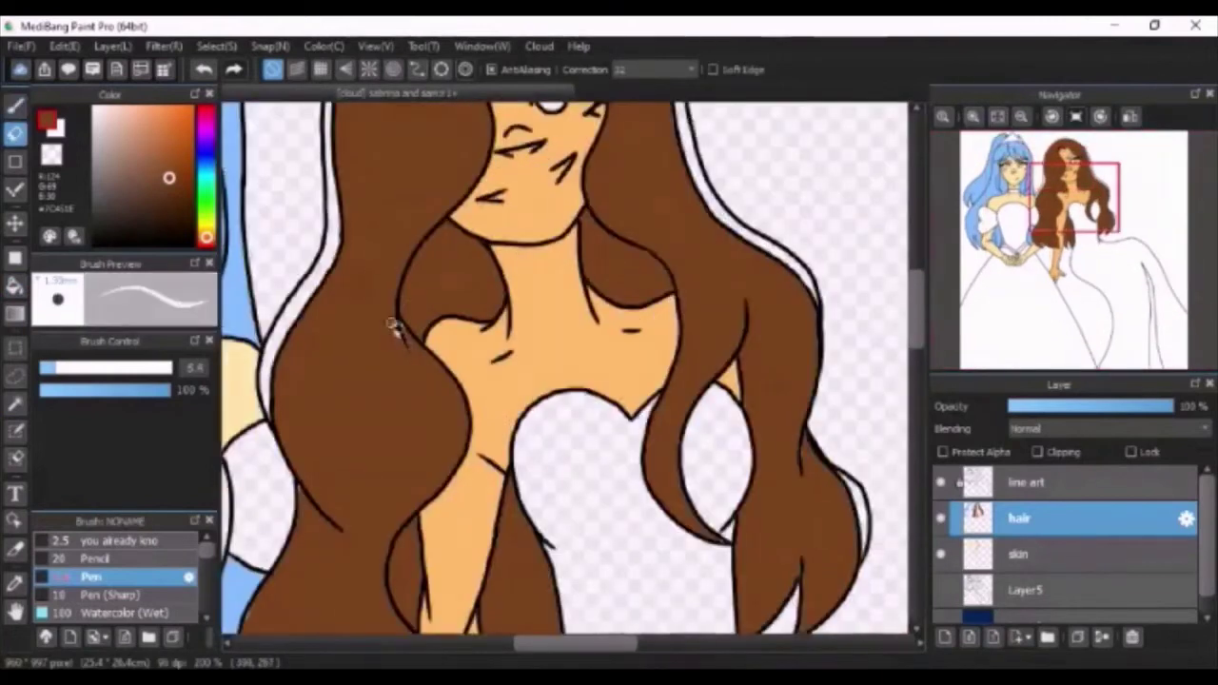
{"action": "key", "text": "b"}
{"action": "key", "text": "g"}
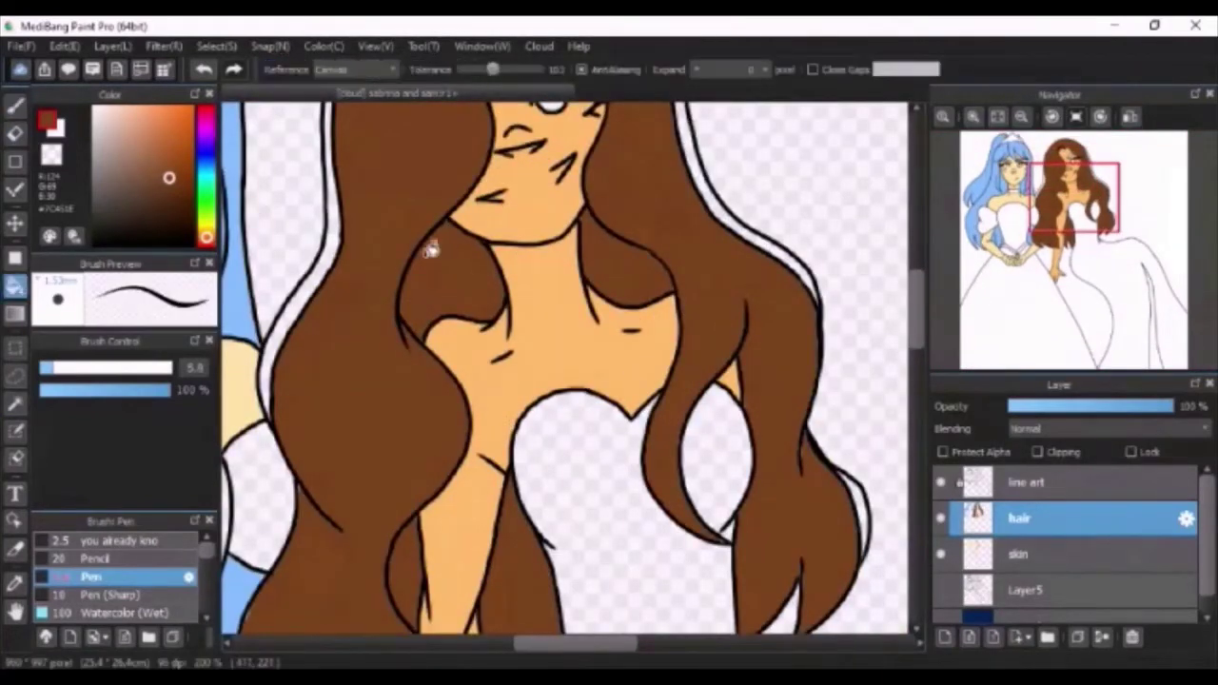
{"action": "left_click", "coordinate": [428, 248]}
{"action": "left_click", "coordinate": [998, 117]}
{"action": "scroll", "coordinate": [542, 280], "scroll_direction": "up", "scroll_amount": 5}
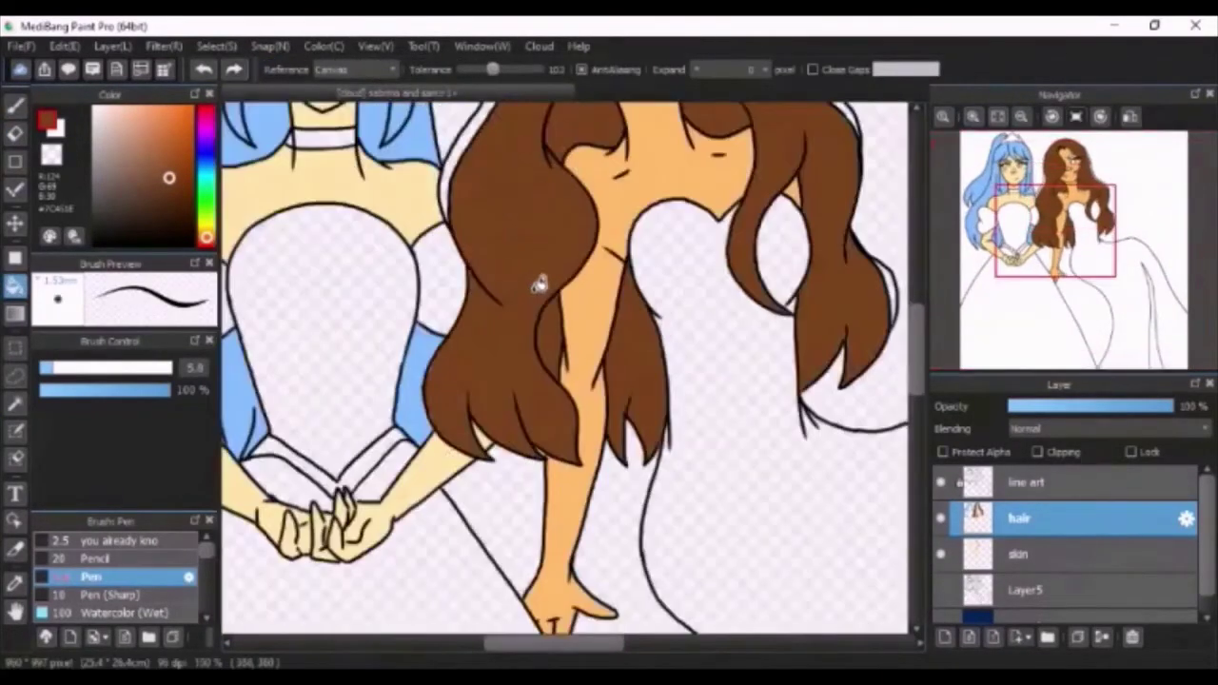
{"action": "key", "text": "b"}
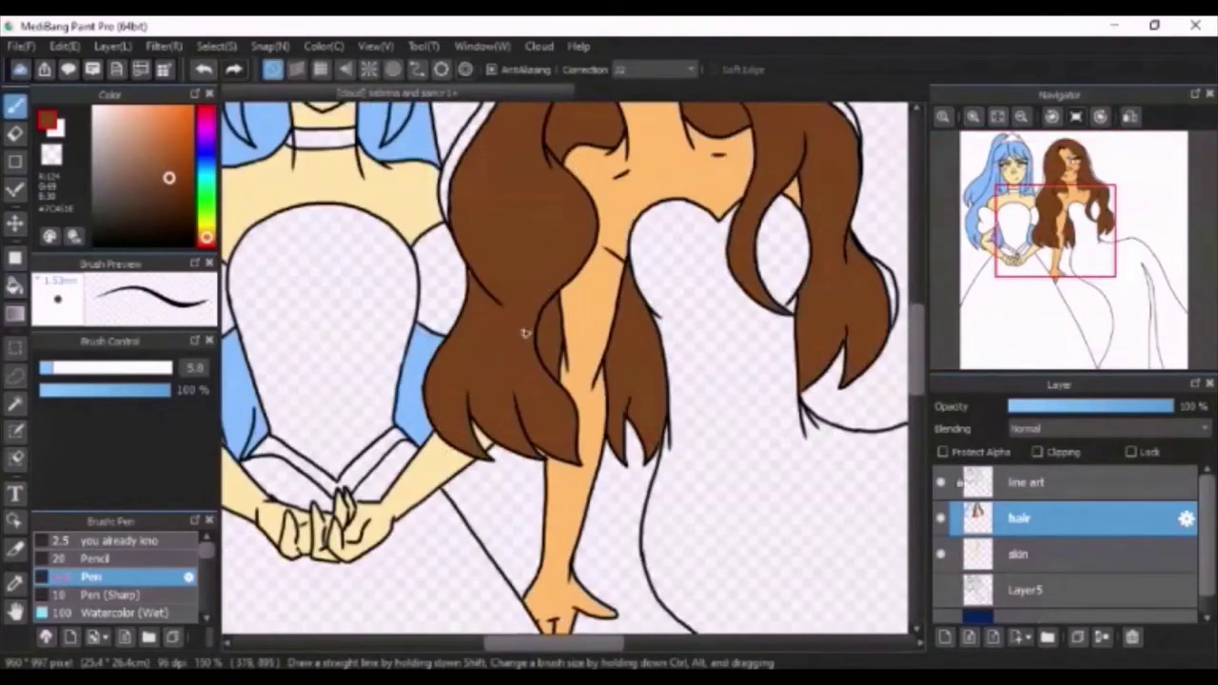
{"action": "left_click_drag", "start_coordinate": [919, 345], "coordinate": [919, 298]}
{"action": "left_click", "coordinate": [997, 116]}
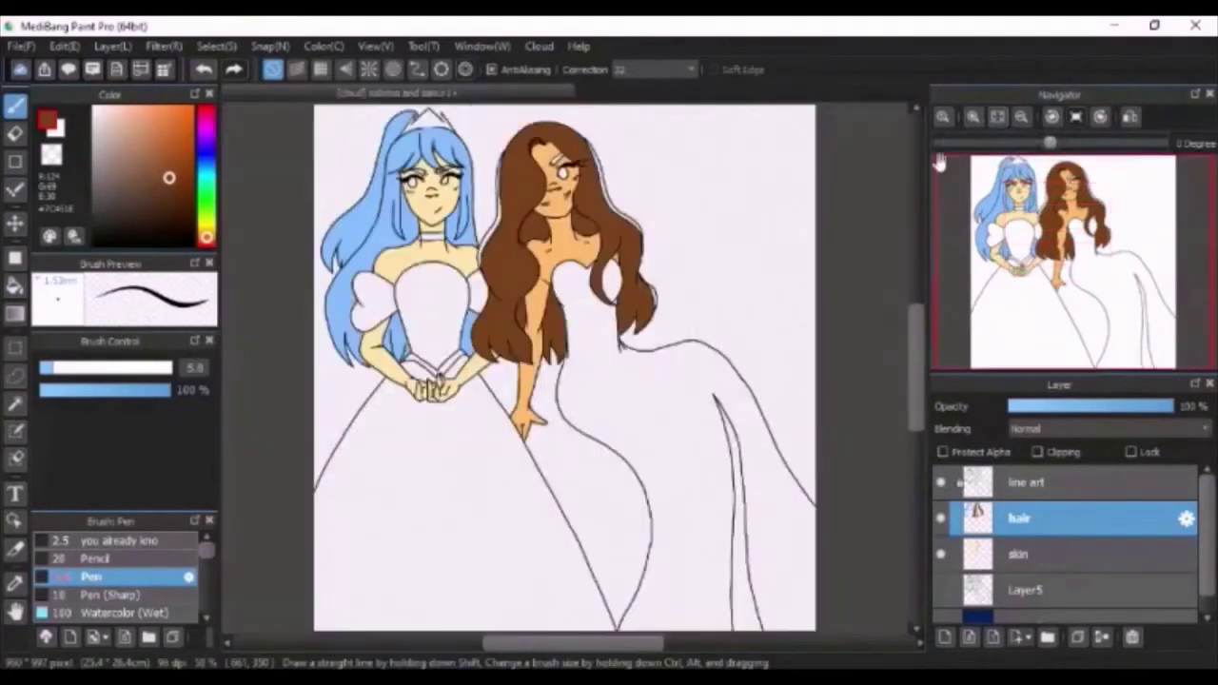
Step: Add a new layer above the hair layer and name it eye
{"action": "left_click", "coordinate": [945, 638]}
{"action": "double_click", "coordinate": [1033, 518]}
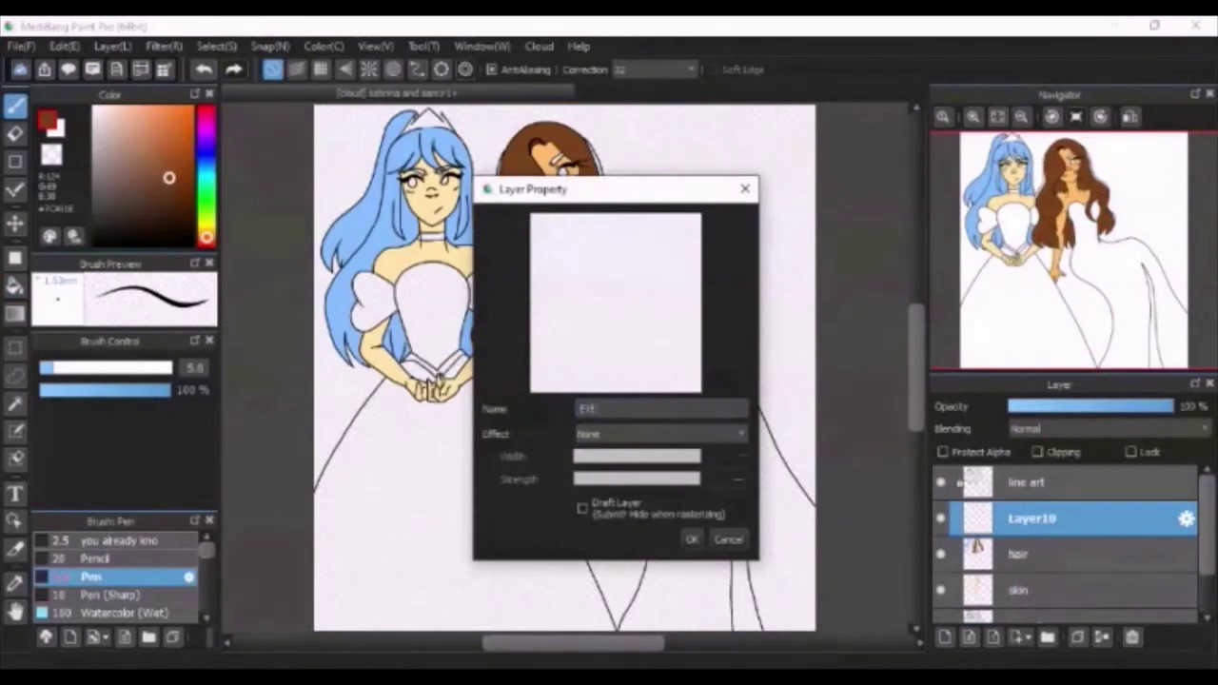
{"action": "key", "text": "Return"}
Step: Paint both of the left princess's irises light blue on the eye layer
{"action": "scroll", "coordinate": [539, 171], "scroll_direction": "up", "scroll_amount": 4}
{"action": "left_click_drag", "start_coordinate": [561, 644], "coordinate": [487, 644]}
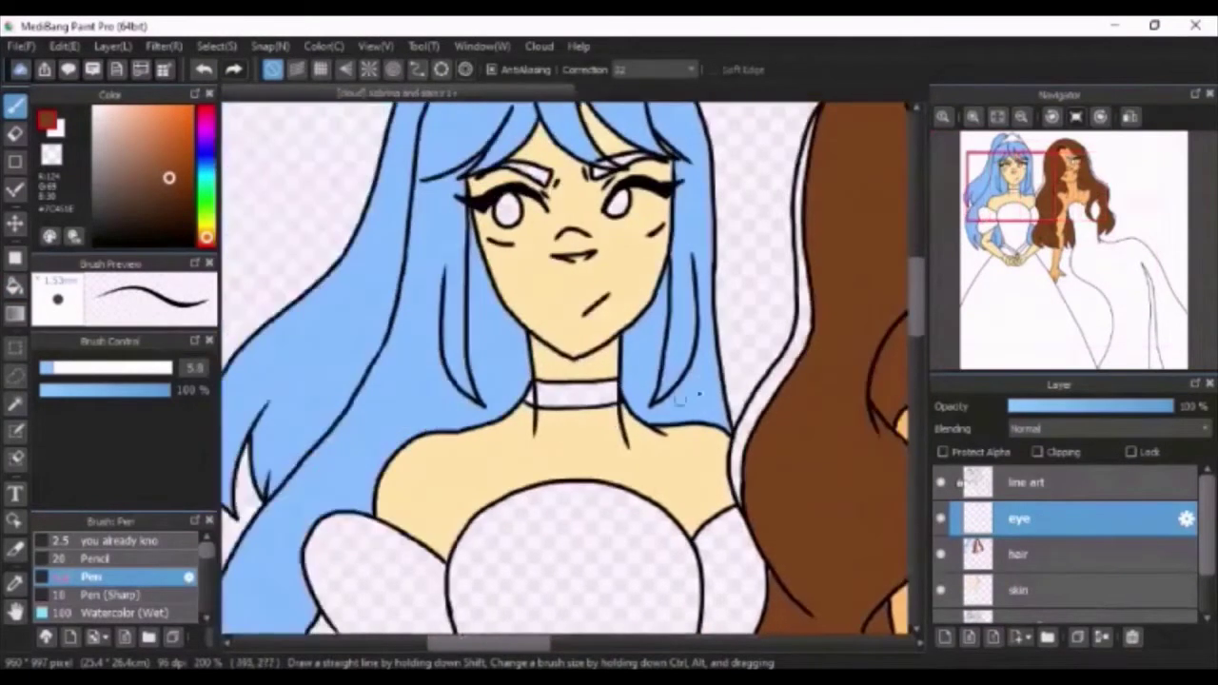
{"action": "left_click_drag", "start_coordinate": [918, 298], "coordinate": [917, 281]}
{"action": "left_click", "coordinate": [207, 155]}
{"action": "left_click", "coordinate": [138, 107]}
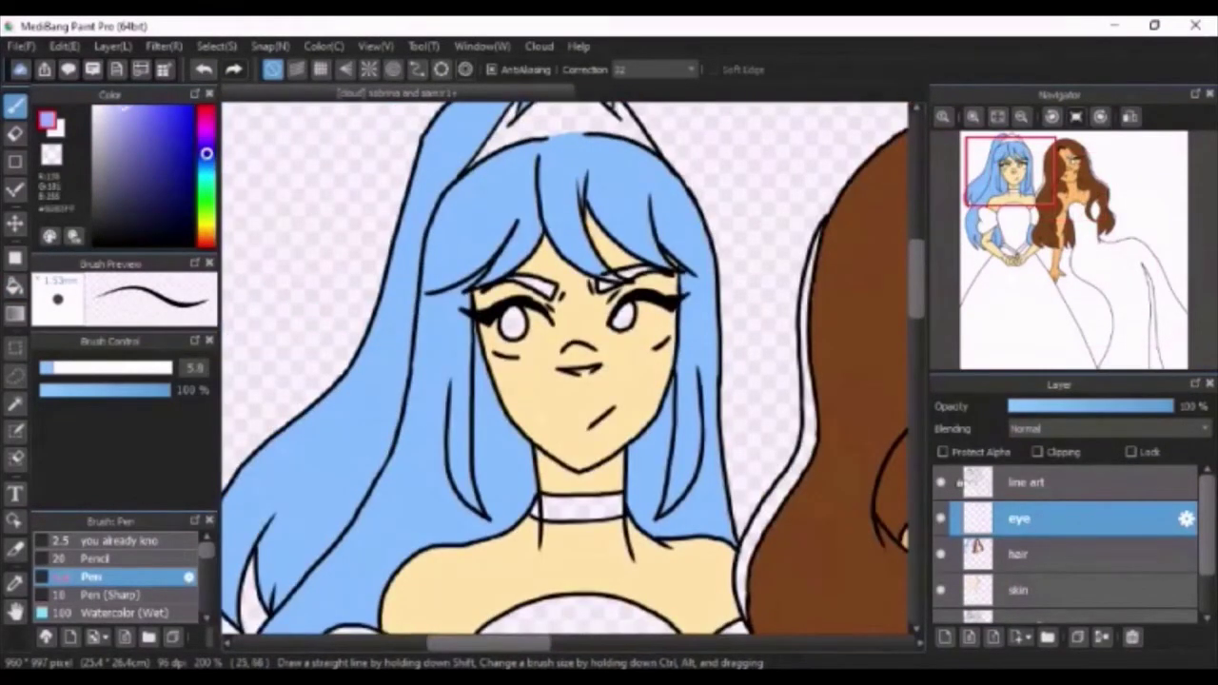
{"action": "left_click", "coordinate": [207, 169]}
{"action": "left_click_drag", "start_coordinate": [206, 170], "coordinate": [206, 165]}
{"action": "left_click", "coordinate": [14, 583]}
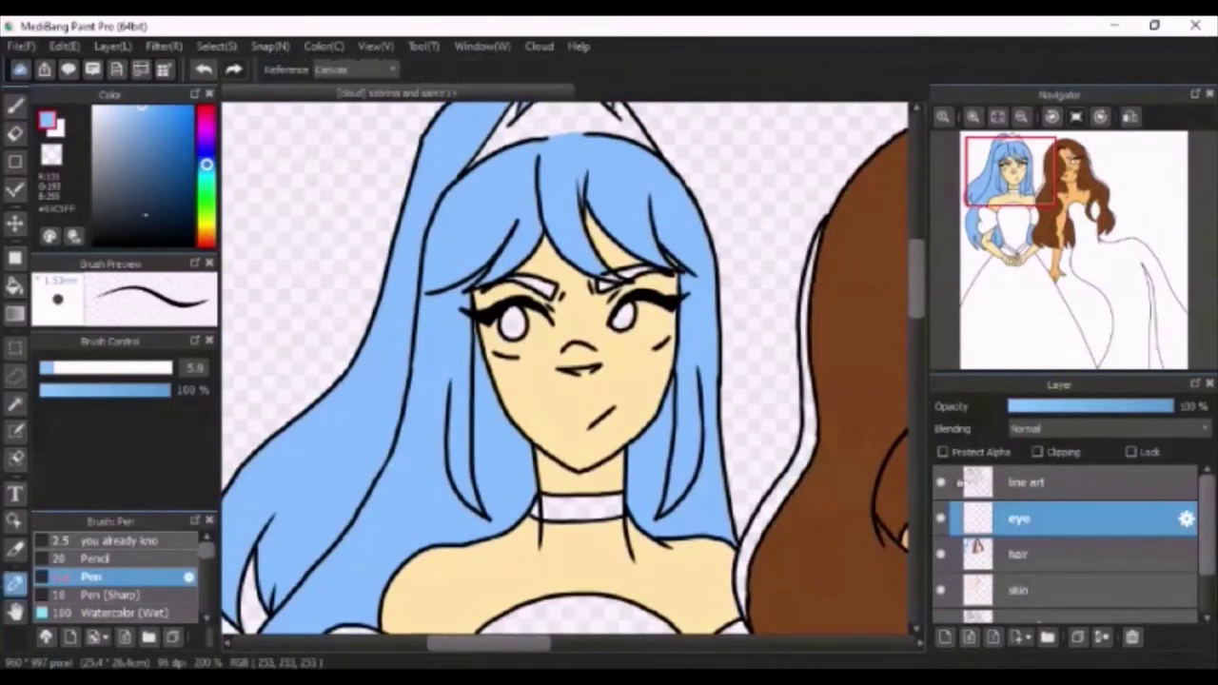
{"action": "left_click", "coordinate": [14, 106]}
{"action": "left_click_drag", "start_coordinate": [512, 310], "coordinate": [511, 328]}
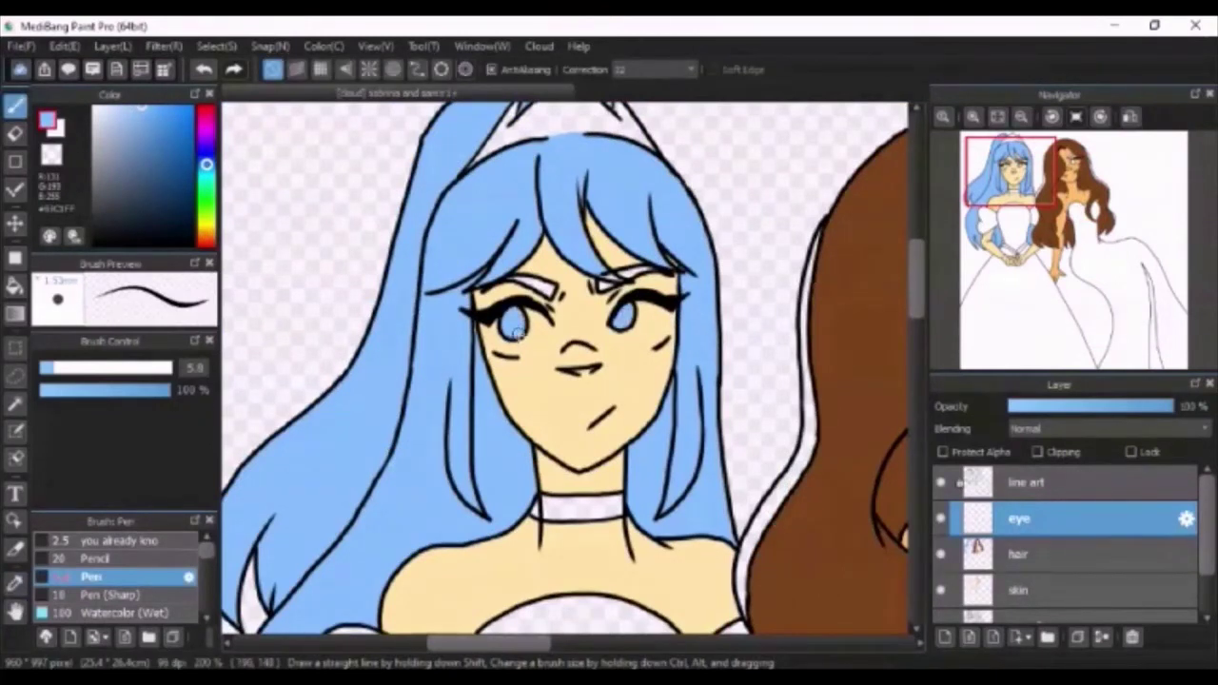
Step: Paint the right princess's visible iris green on the eye layer
{"action": "left_click_drag", "start_coordinate": [491, 643], "coordinate": [565, 642]}
{"action": "left_click", "coordinate": [206, 207]}
{"action": "left_click", "coordinate": [168, 144]}
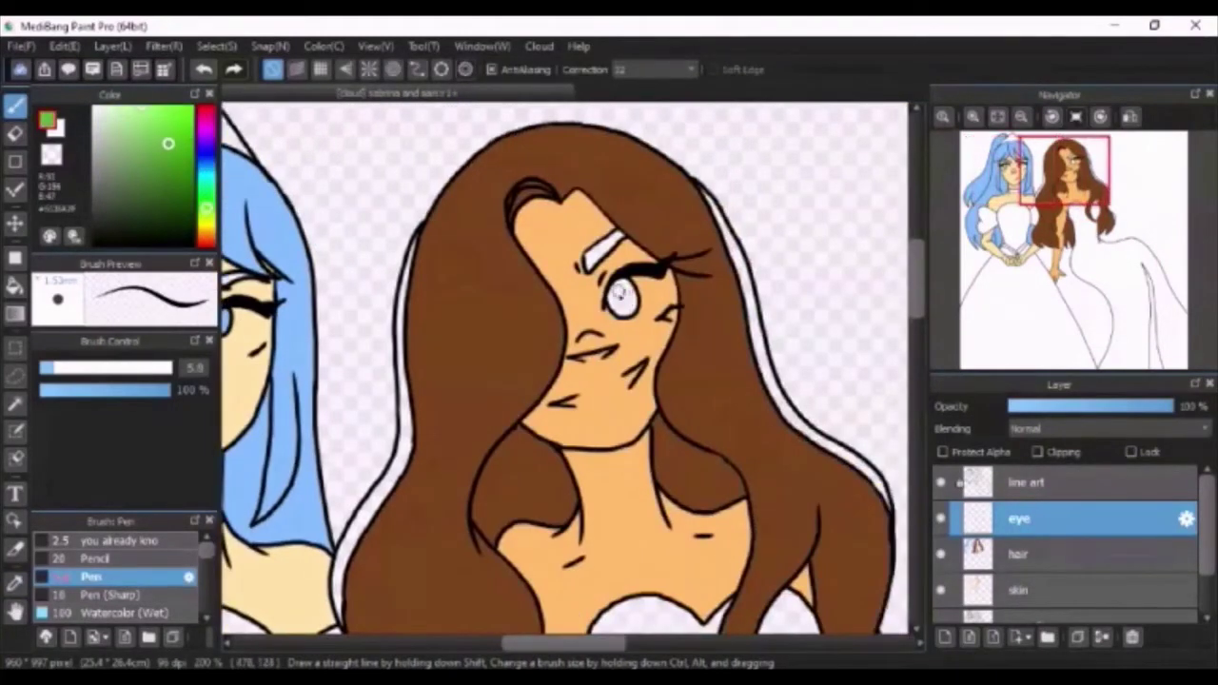
{"action": "left_click_drag", "start_coordinate": [620, 294], "coordinate": [632, 310]}
Step: Erase the skin color from the white of the right princess's eye on the skin layer
{"action": "left_click", "coordinate": [1019, 590]}
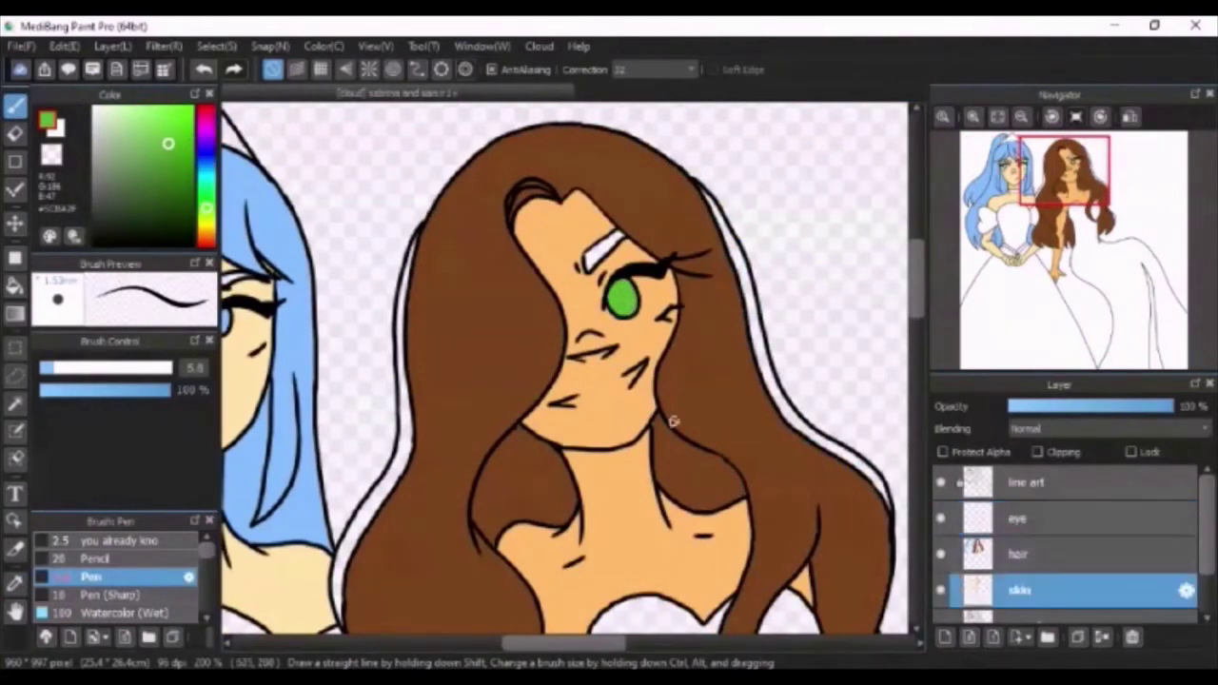
{"action": "left_click", "coordinate": [15, 134]}
{"action": "left_click_drag", "start_coordinate": [640, 318], "coordinate": [660, 295]}
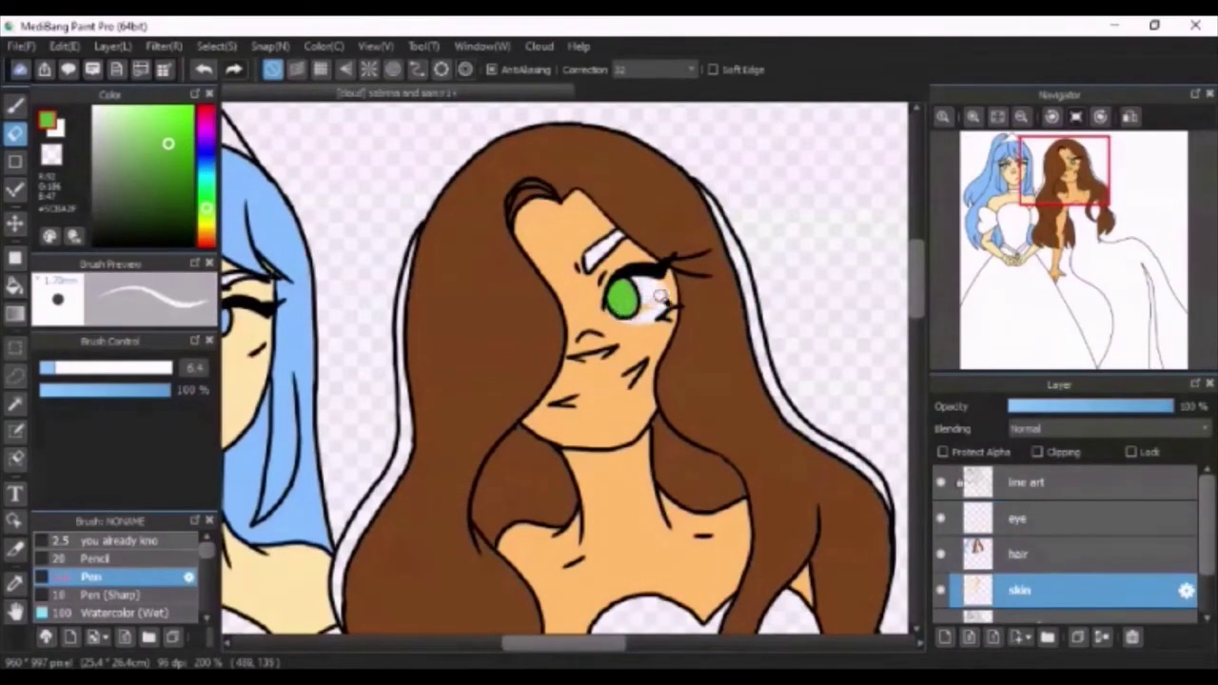
{"action": "key", "text": "b"}
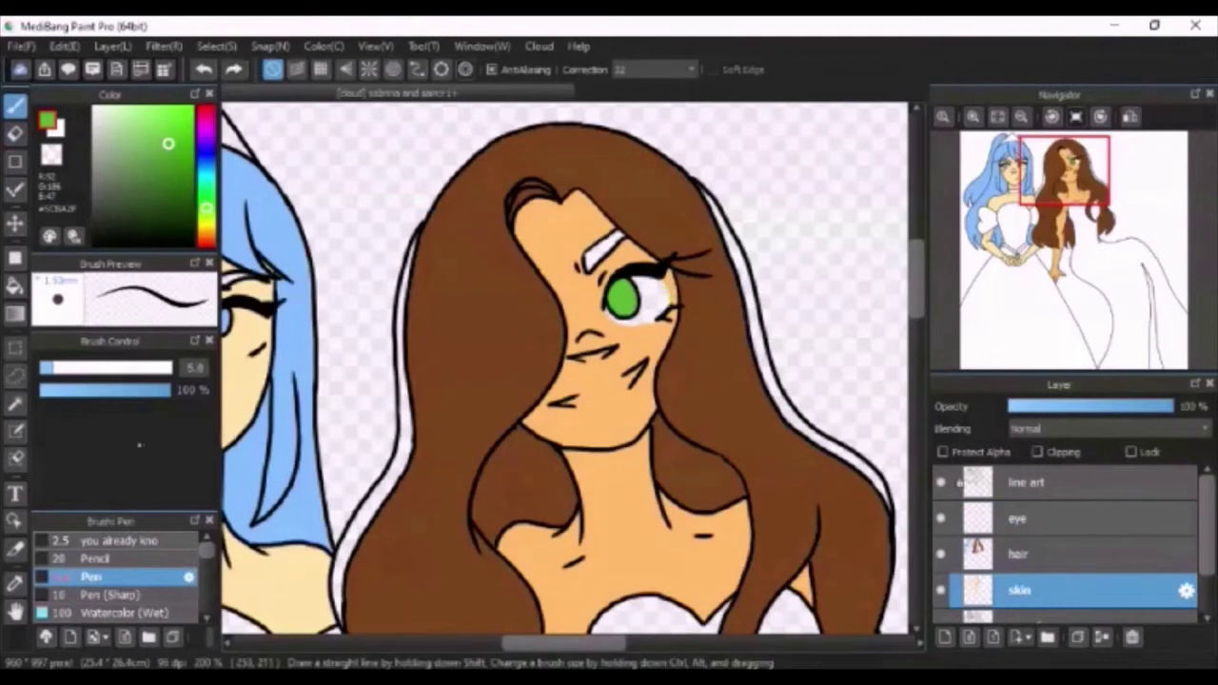
{"action": "left_click", "coordinate": [565, 246], "text": "alt"}
{"action": "key", "text": "e"}
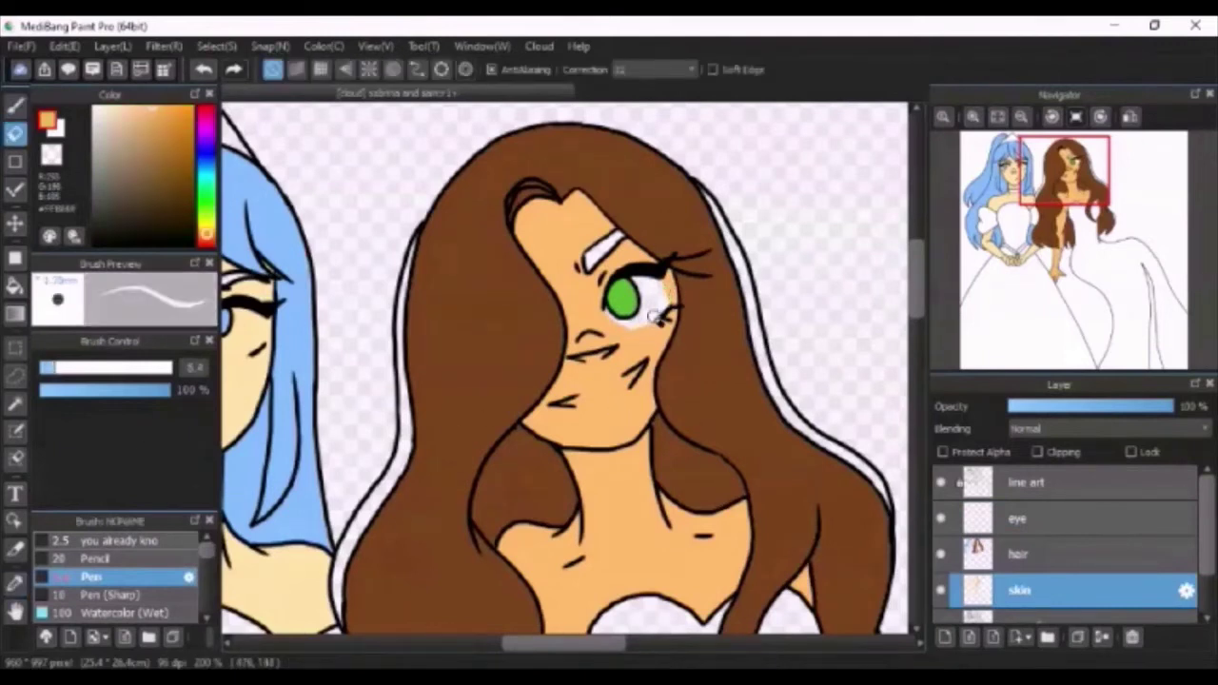
{"action": "left_click_drag", "start_coordinate": [646, 338], "coordinate": [666, 316]}
Step: Erase the skin color around both of the left princess's irises to clear the whites of her eyes
{"action": "left_click_drag", "start_coordinate": [588, 643], "coordinate": [511, 643]}
{"action": "mouse_move", "coordinate": [500, 352]}
{"action": "left_mouse_down"}
{"action": "mouse_move", "coordinate": [533, 345]}
{"action": "mouse_move", "coordinate": [523, 362]}
{"action": "mouse_move", "coordinate": [543, 367]}
{"action": "left_mouse_up"}
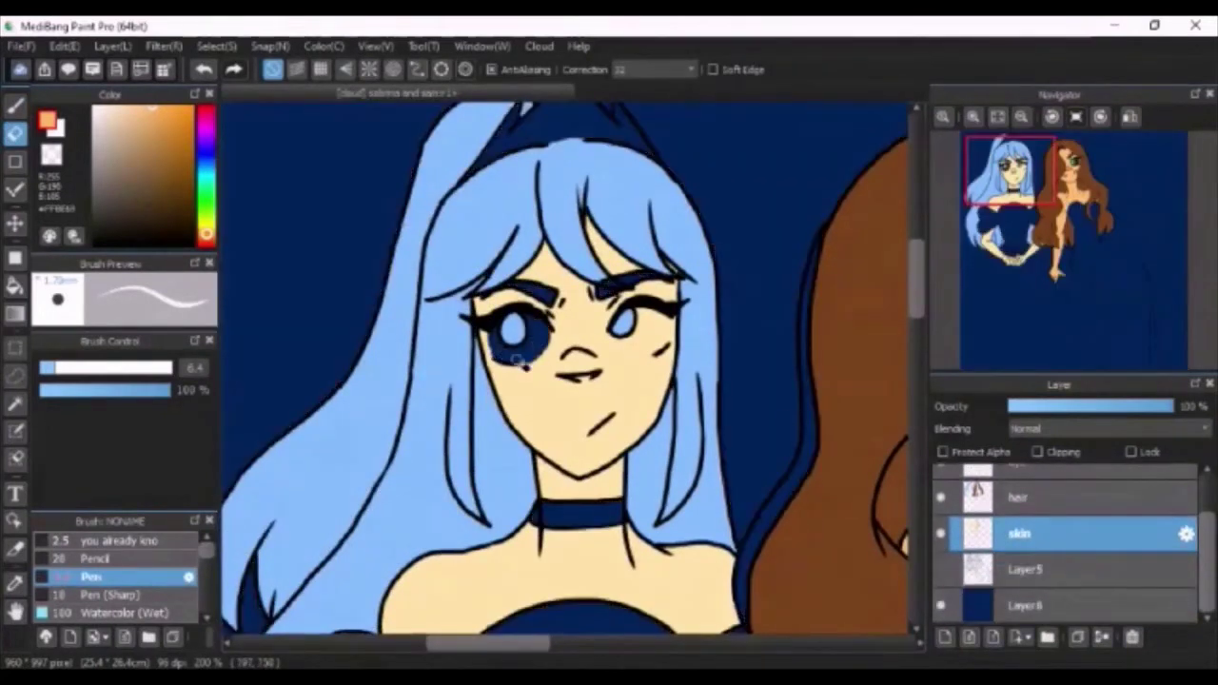
{"action": "key", "text": "b"}
{"action": "key", "text": "b"}
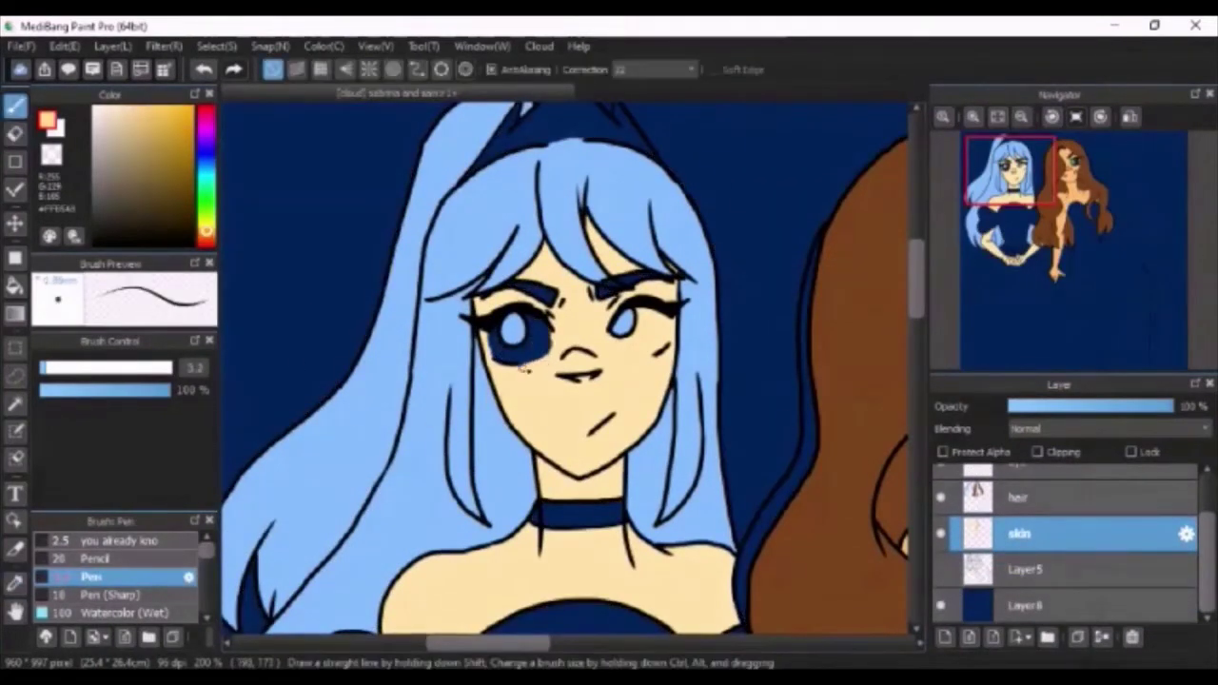
{"action": "key", "text": "e"}
{"action": "mouse_move", "coordinate": [552, 333]}
{"action": "left_mouse_down"}
{"action": "mouse_move", "coordinate": [520, 357]}
{"action": "mouse_move", "coordinate": [543, 343]}
{"action": "mouse_move", "coordinate": [616, 337]}
{"action": "mouse_move", "coordinate": [638, 354]}
{"action": "mouse_move", "coordinate": [663, 343]}
{"action": "mouse_move", "coordinate": [639, 341]}
{"action": "mouse_move", "coordinate": [643, 328]}
{"action": "mouse_move", "coordinate": [620, 335]}
{"action": "mouse_move", "coordinate": [637, 351]}
{"action": "mouse_move", "coordinate": [632, 311]}
{"action": "left_mouse_up"}
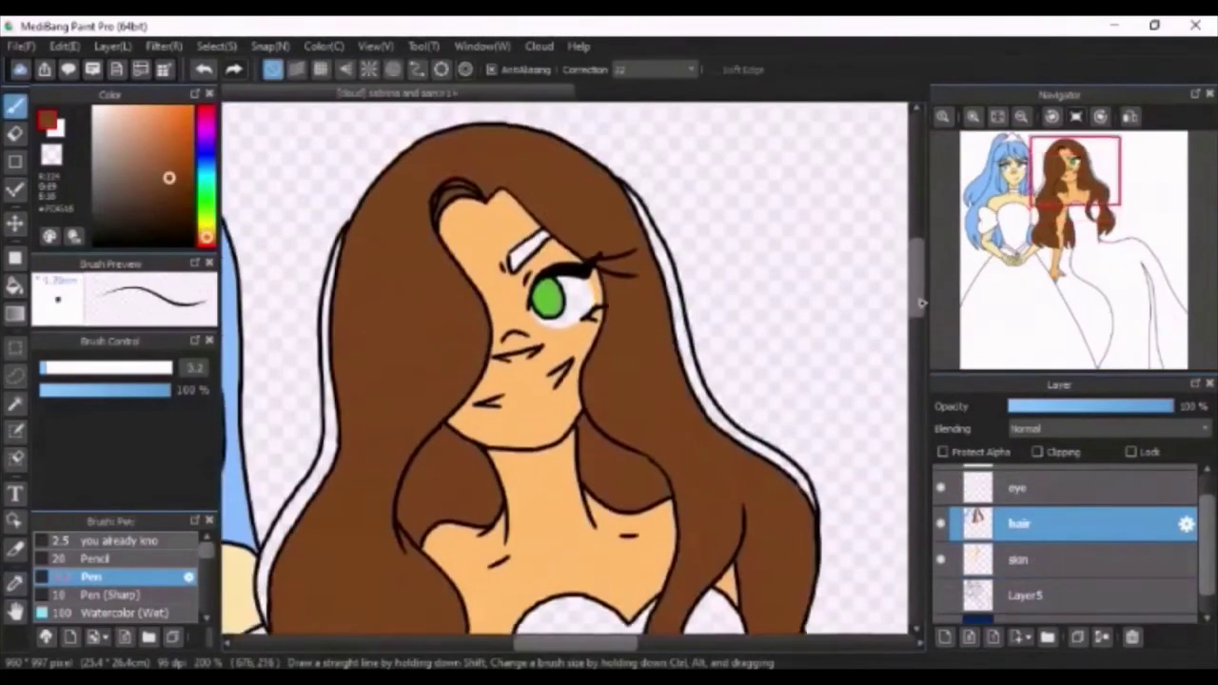
Step: Paint the right princess's eyebrow brown and the left princess's eyebrows light blue on the hair layer
{"action": "scroll", "coordinate": [921, 302], "scroll_direction": "up", "scroll_amount": 2}
{"action": "left_click_drag", "start_coordinate": [522, 300], "coordinate": [518, 297]}
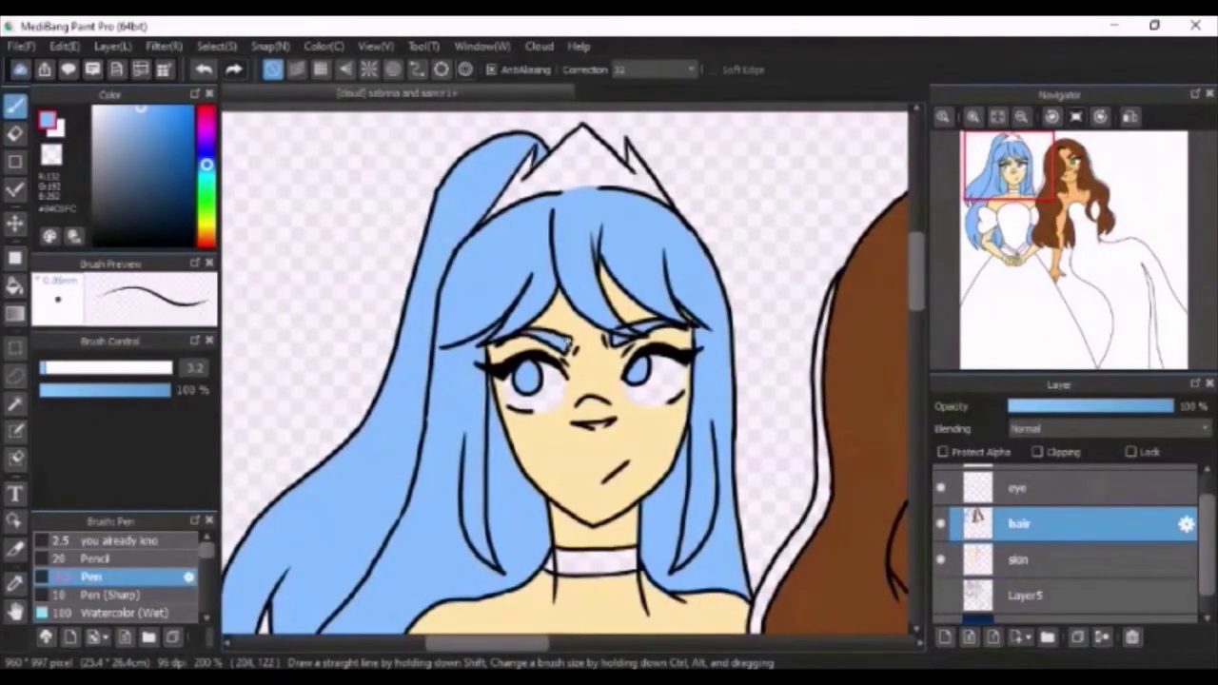
{"action": "left_click", "coordinate": [998, 117]}
Step: Add a new layer above the eye layer and name it outfit
{"action": "left_click", "coordinate": [1076, 489]}
{"action": "scroll", "coordinate": [1076, 512], "scroll_direction": "up", "scroll_amount": 1}
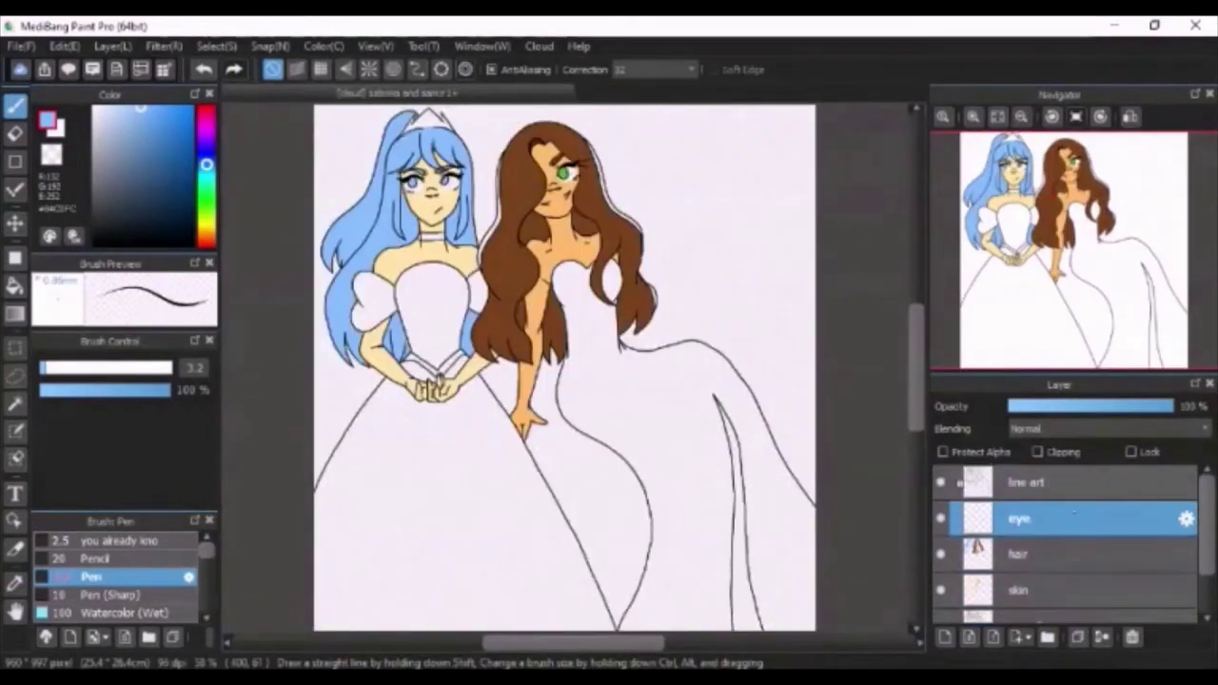
{"action": "left_click", "coordinate": [945, 638]}
{"action": "double_click", "coordinate": [1054, 517]}
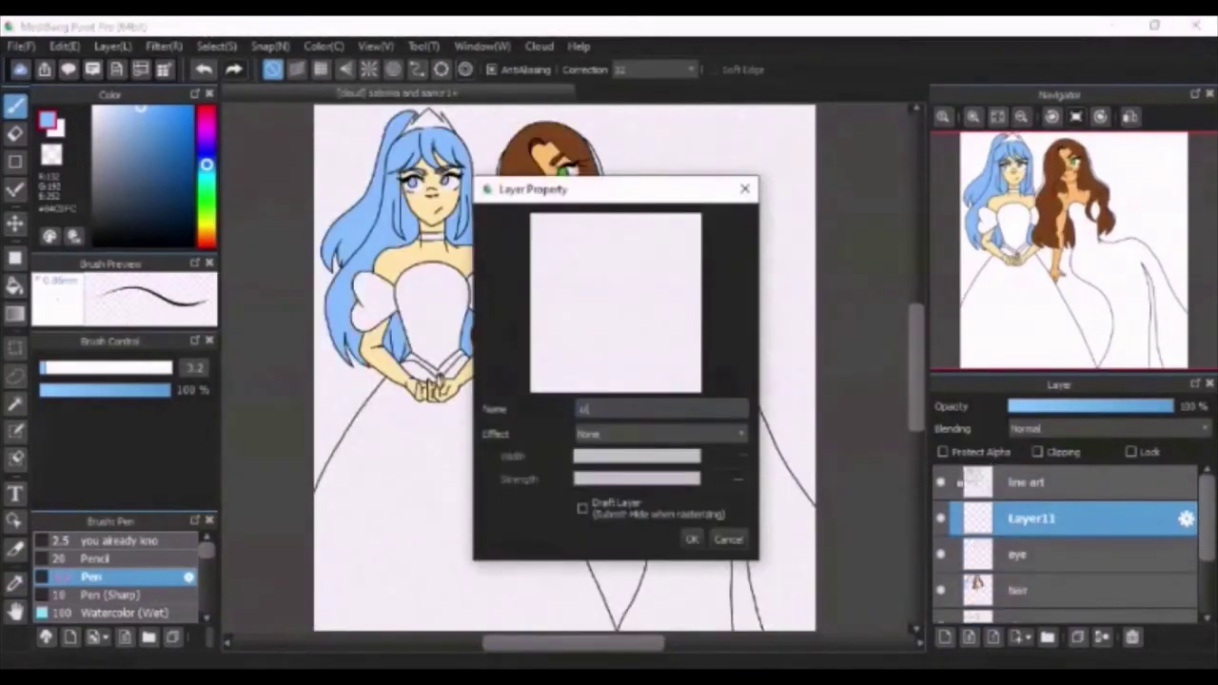
{"action": "type", "text": "outfit"}
{"action": "key", "text": "Return"}
{"action": "scroll", "coordinate": [440, 320], "scroll_direction": "up", "scroll_amount": 1}
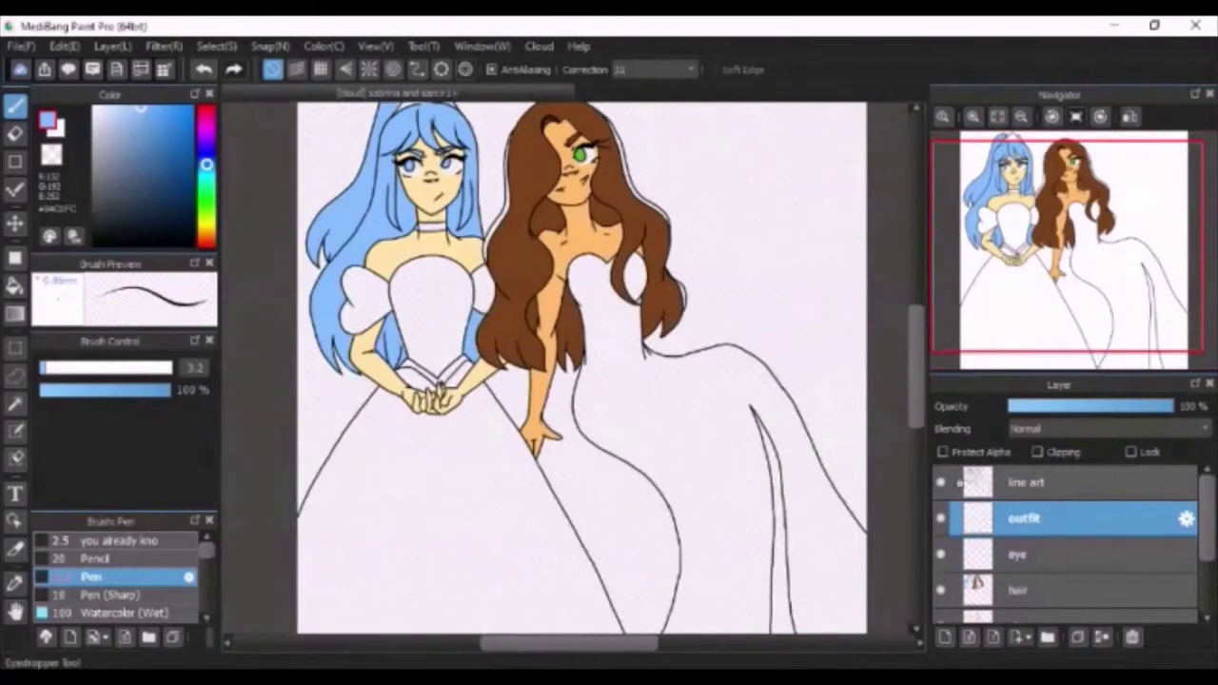
{"action": "left_click", "coordinate": [166, 116]}
{"action": "left_click", "coordinate": [16, 285]}
{"action": "left_click", "coordinate": [379, 438]}
{"action": "left_click", "coordinate": [204, 70]}
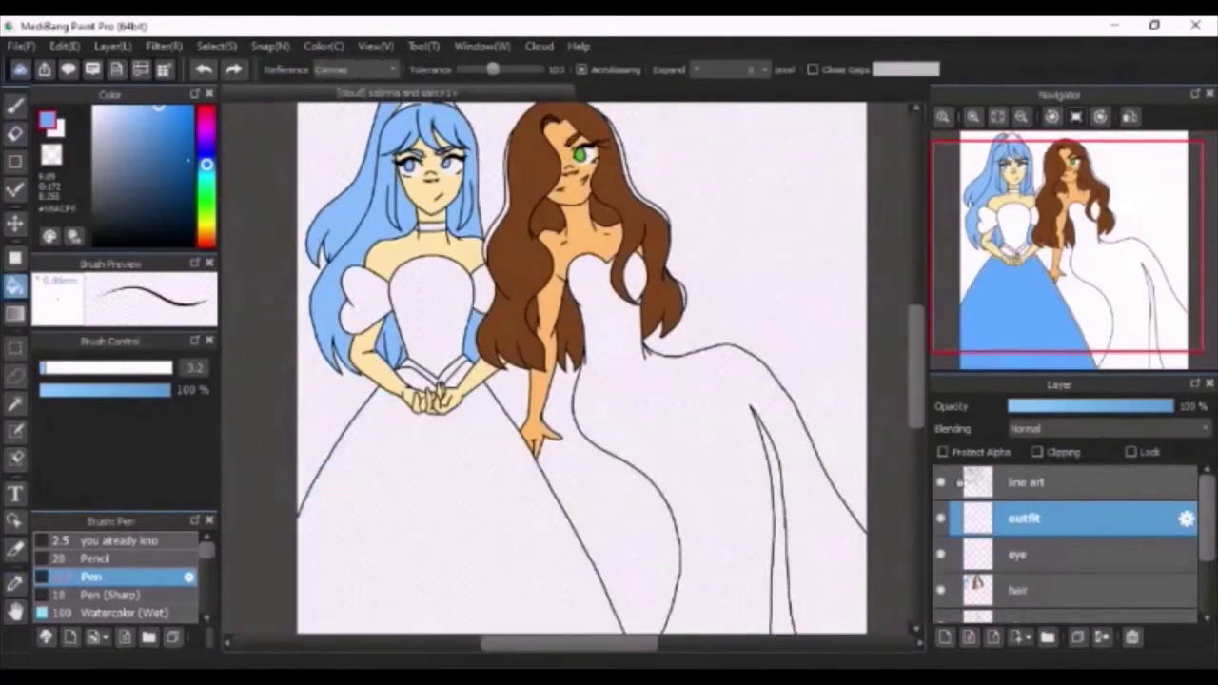
{"action": "left_click", "coordinate": [188, 155]}
{"action": "left_click", "coordinate": [389, 492]}
{"action": "left_click", "coordinate": [204, 69]}
Step: Fill the left princess's skirt, bodice, waist section and both puff sleeves with a muted dark blue on the outfit layer
{"action": "left_click", "coordinate": [159, 161]}
{"action": "left_click", "coordinate": [391, 456]}
{"action": "left_click", "coordinate": [433, 314]}
{"action": "left_click", "coordinate": [417, 381]}
{"action": "left_click", "coordinate": [364, 297]}
{"action": "left_click", "coordinate": [482, 289]}
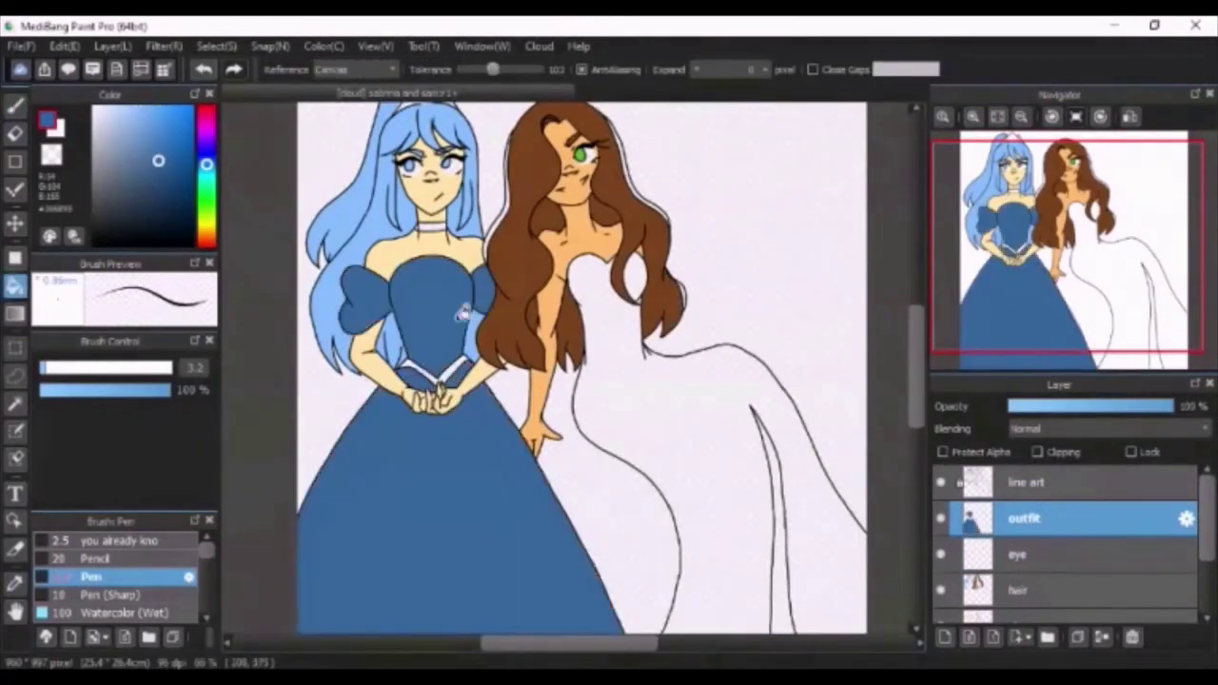
Step: Refill the left princess's bodice, puff sleeves and skirt with a lighter, brighter blue
{"action": "scroll", "coordinate": [392, 390], "scroll_direction": "up", "scroll_amount": 3}
{"action": "scroll", "coordinate": [537, 437], "scroll_direction": "down", "scroll_amount": 3}
{"action": "left_click", "coordinate": [997, 116]}
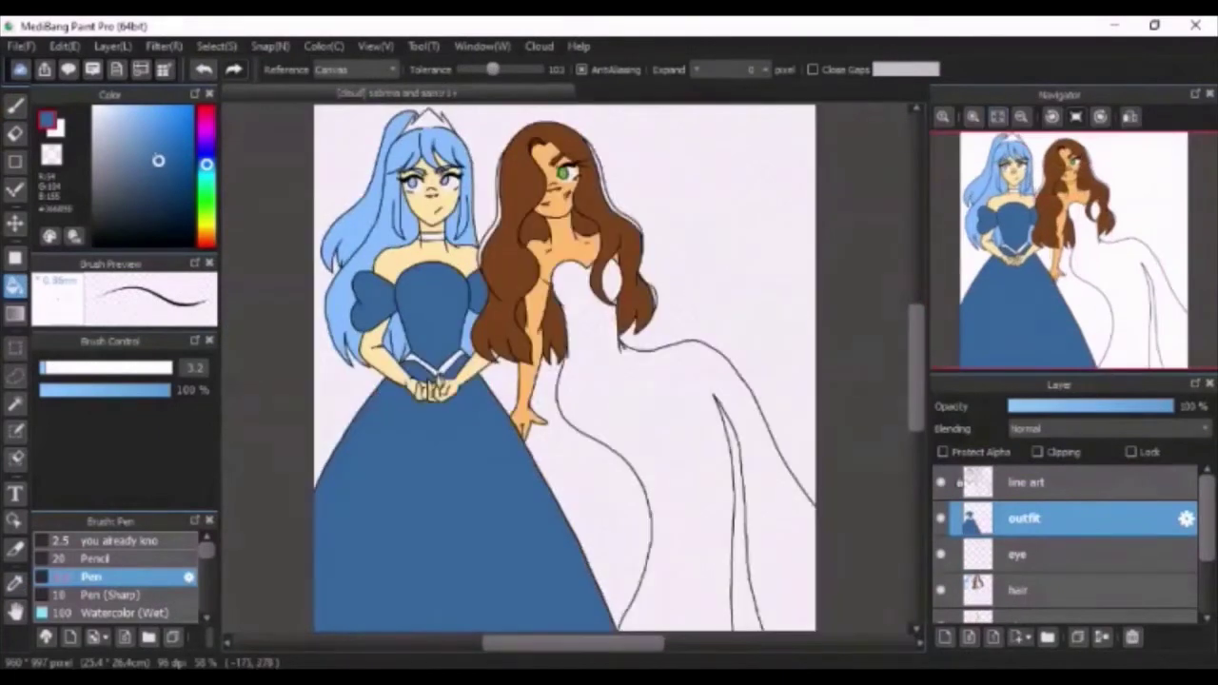
{"action": "left_click", "coordinate": [152, 140]}
{"action": "left_click", "coordinate": [425, 297]}
{"action": "left_click", "coordinate": [375, 302]}
{"action": "left_click", "coordinate": [456, 445]}
Step: Refill only the left princess's bodice and both puff sleeves with a dark navy blue
{"action": "scroll", "coordinate": [412, 335], "scroll_direction": "up", "scroll_amount": 3}
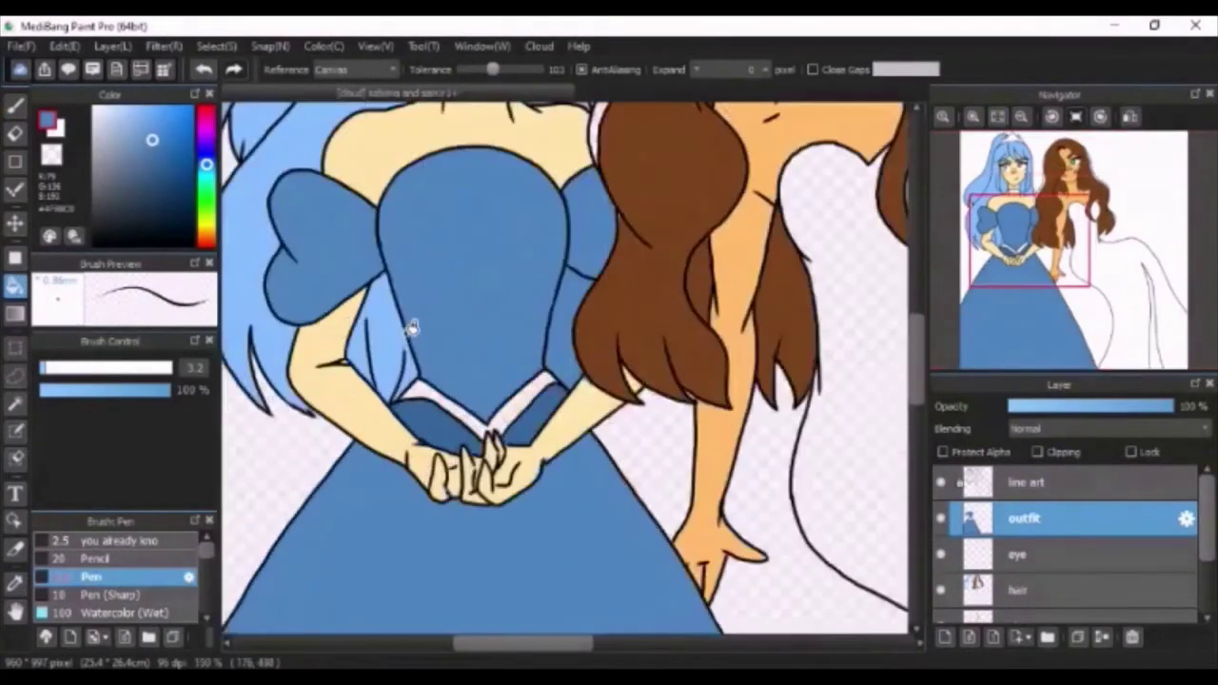
{"action": "left_click", "coordinate": [161, 174]}
{"action": "left_click", "coordinate": [427, 245]}
{"action": "left_click", "coordinate": [329, 238]}
{"action": "left_click", "coordinate": [587, 225]}
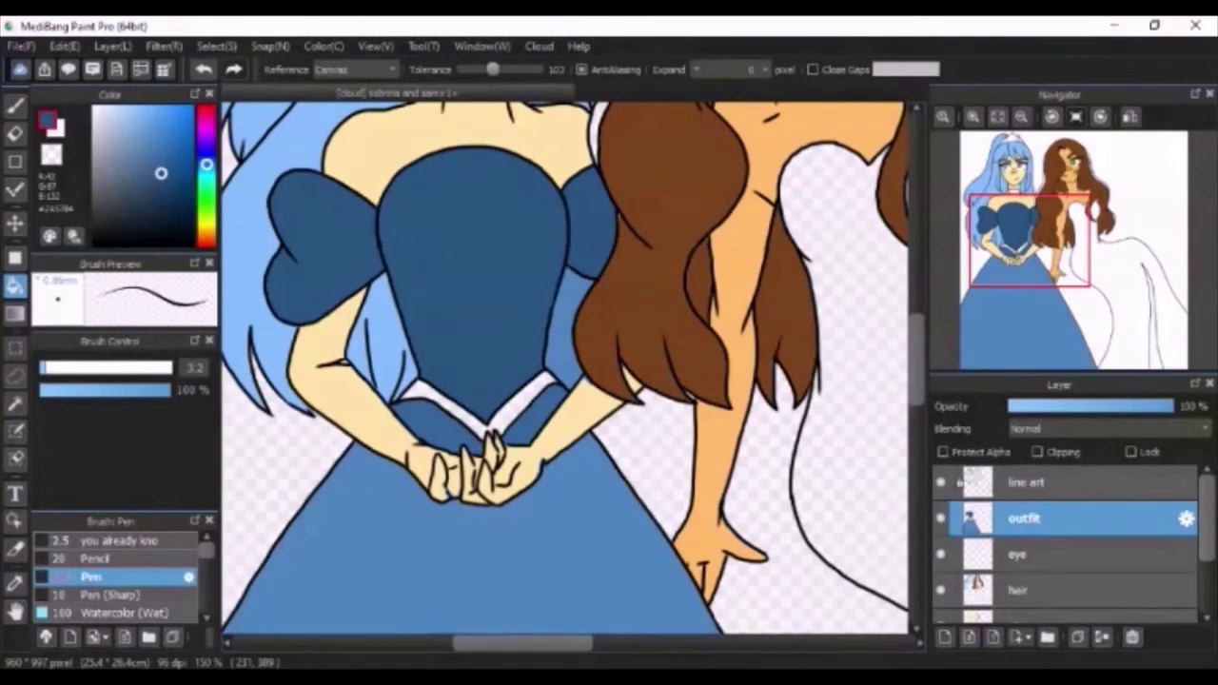
Step: Refill the left princess's bodice, puff sleeves and skirt with a medium muted blue
{"action": "left_click_drag", "start_coordinate": [161, 173], "coordinate": [155, 155]}
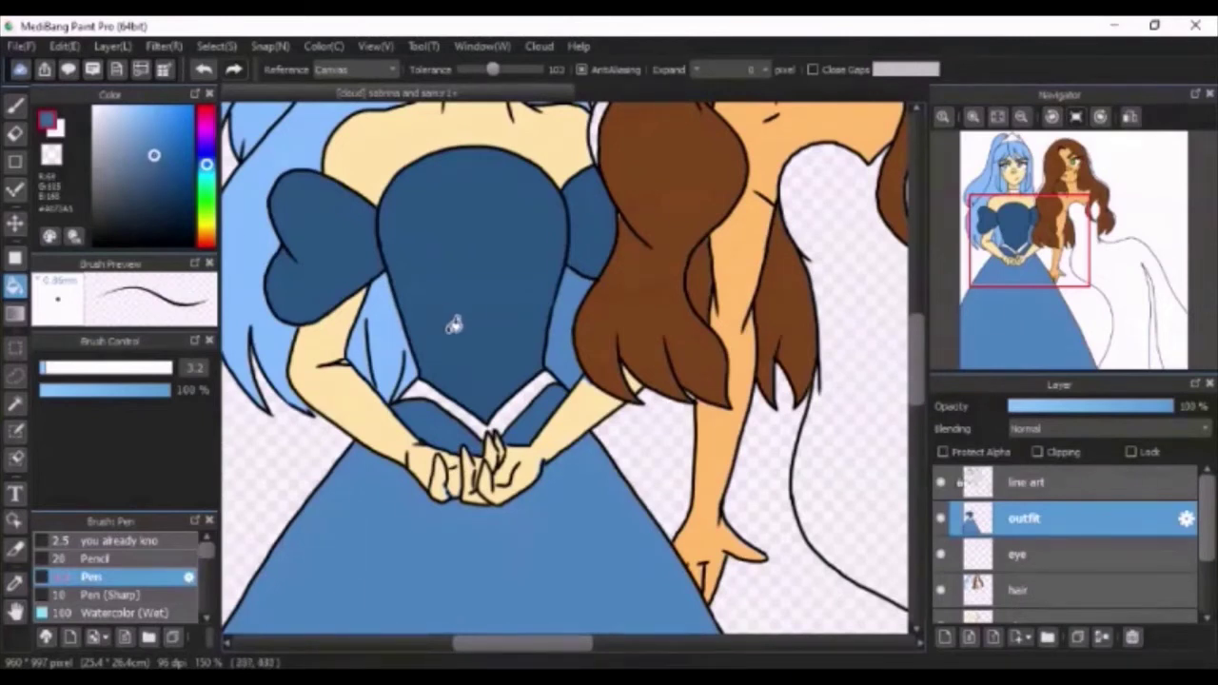
{"action": "left_click", "coordinate": [454, 321]}
{"action": "left_click", "coordinate": [203, 69]}
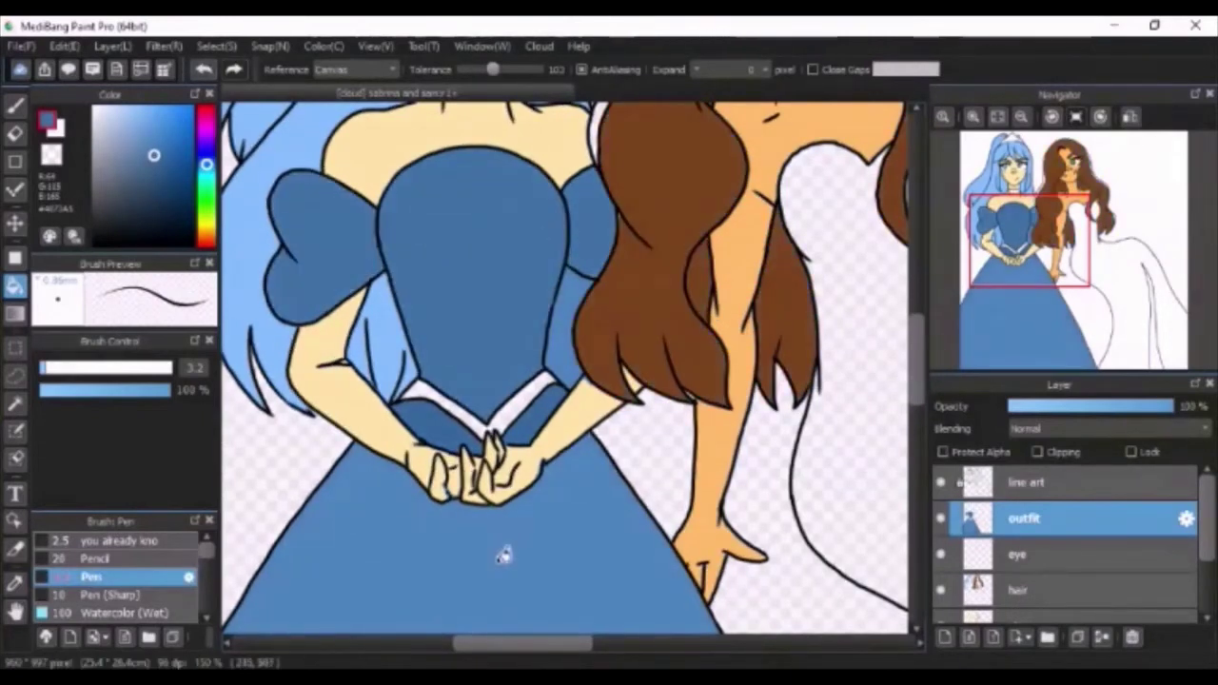
Step: Fill the V-shaped waist trim of the left princess's dress with light blue (#73B5F6)
{"action": "left_click", "coordinate": [145, 111]}
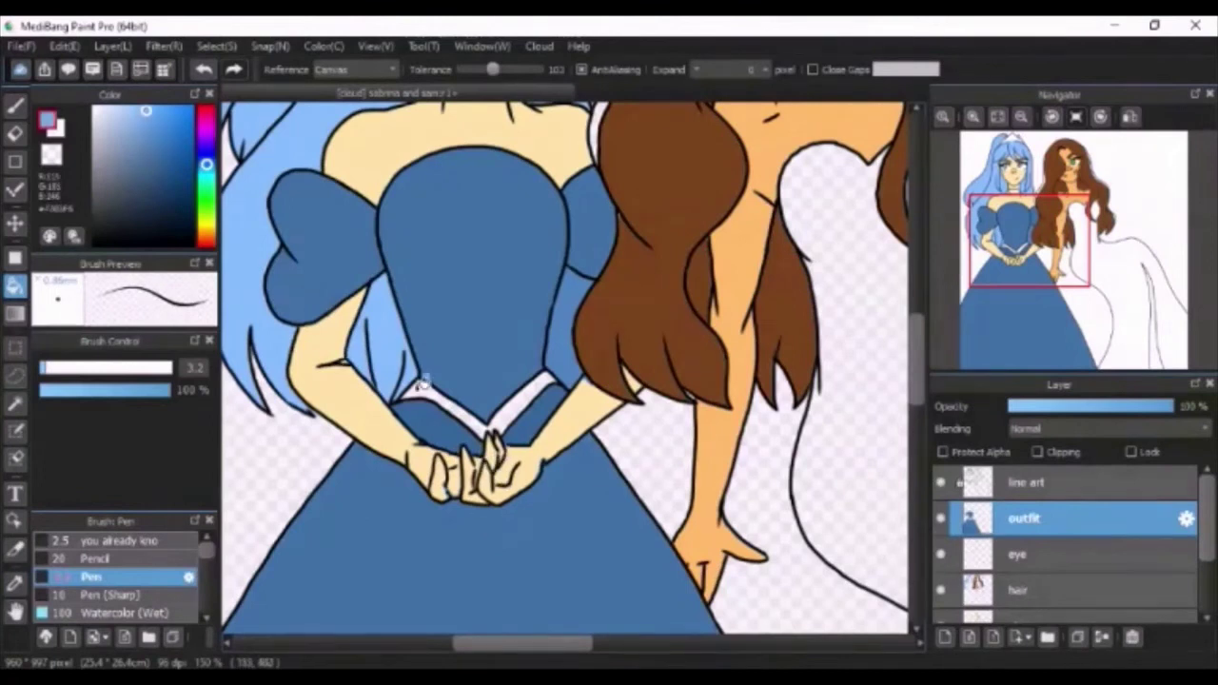
{"action": "left_click", "coordinate": [418, 385]}
{"action": "mouse_move", "coordinate": [916, 361]}
{"action": "left_mouse_down"}
{"action": "mouse_move", "coordinate": [916, 307]}
{"action": "mouse_move", "coordinate": [911, 360]}
{"action": "left_mouse_up"}
{"action": "key", "text": "e"}
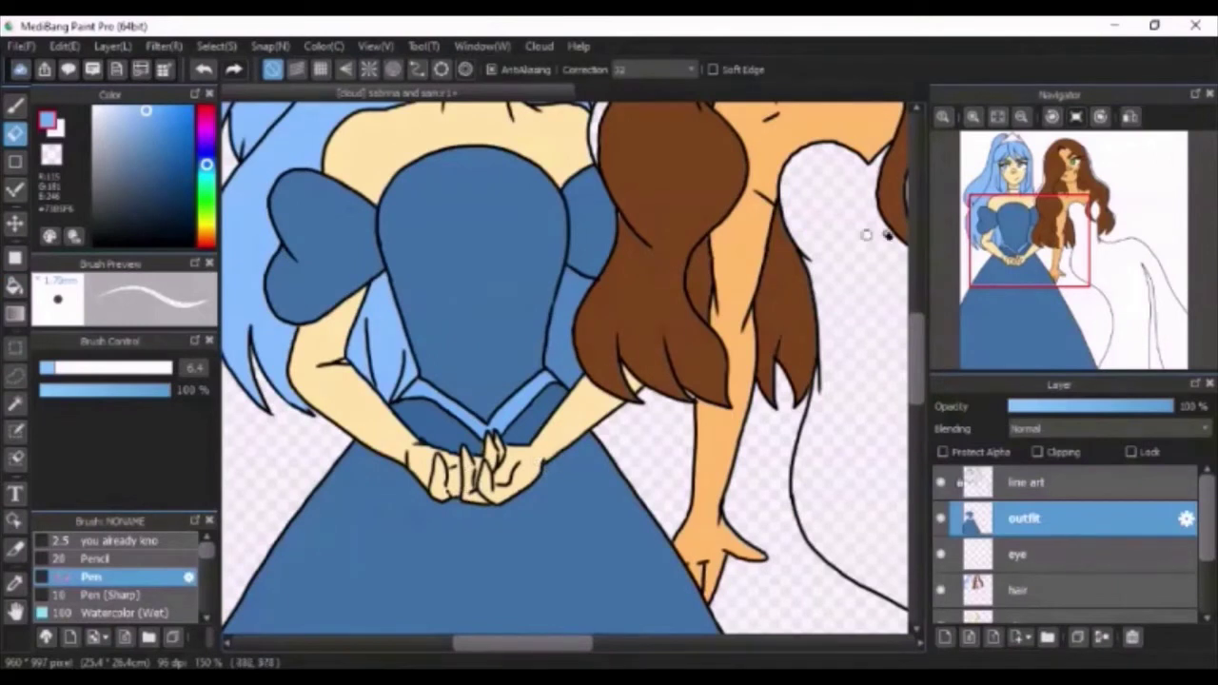
{"action": "left_click", "coordinate": [997, 117]}
Step: Fill the right princess's gown with golden orange (#EAA53D) on the outfit layer
{"action": "key", "text": "b"}
{"action": "left_click_drag", "start_coordinate": [206, 232], "coordinate": [207, 229]}
{"action": "mouse_move", "coordinate": [178, 132]}
{"action": "left_mouse_down"}
{"action": "mouse_move", "coordinate": [169, 149]}
{"action": "mouse_move", "coordinate": [162, 121]}
{"action": "left_mouse_up"}
{"action": "left_click_drag", "start_coordinate": [206, 229], "coordinate": [206, 234]}
{"action": "left_click", "coordinate": [185, 113]}
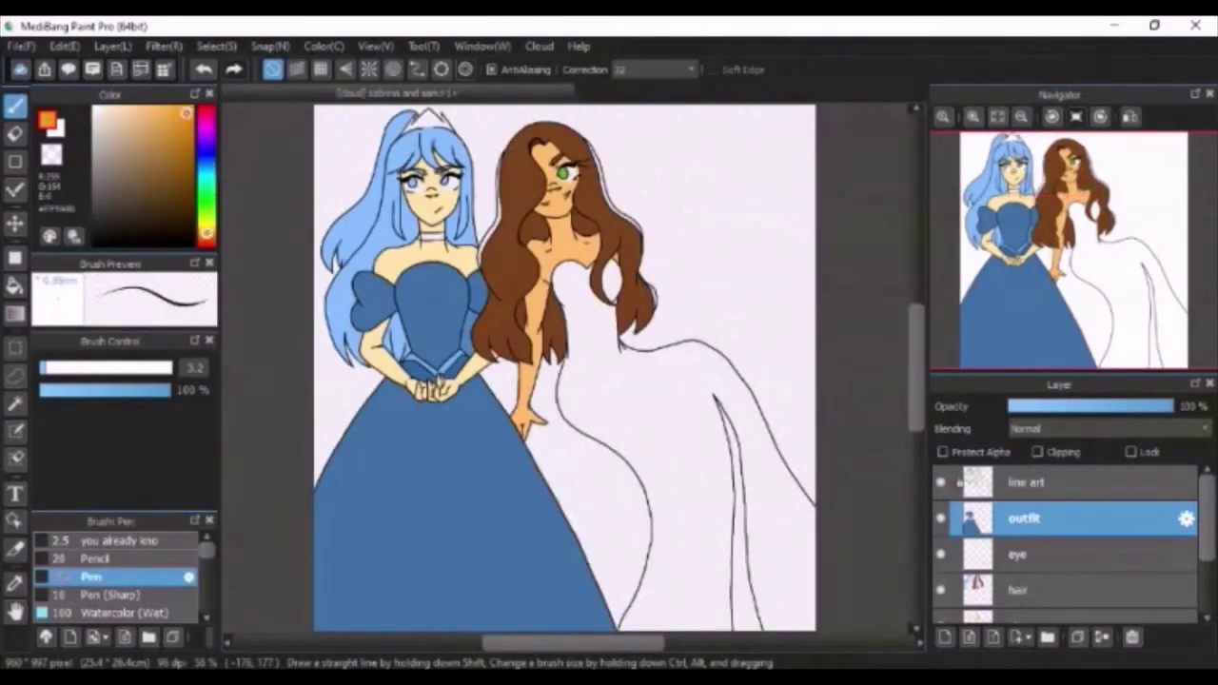
{"action": "key", "text": "g"}
{"action": "left_click", "coordinate": [619, 408]}
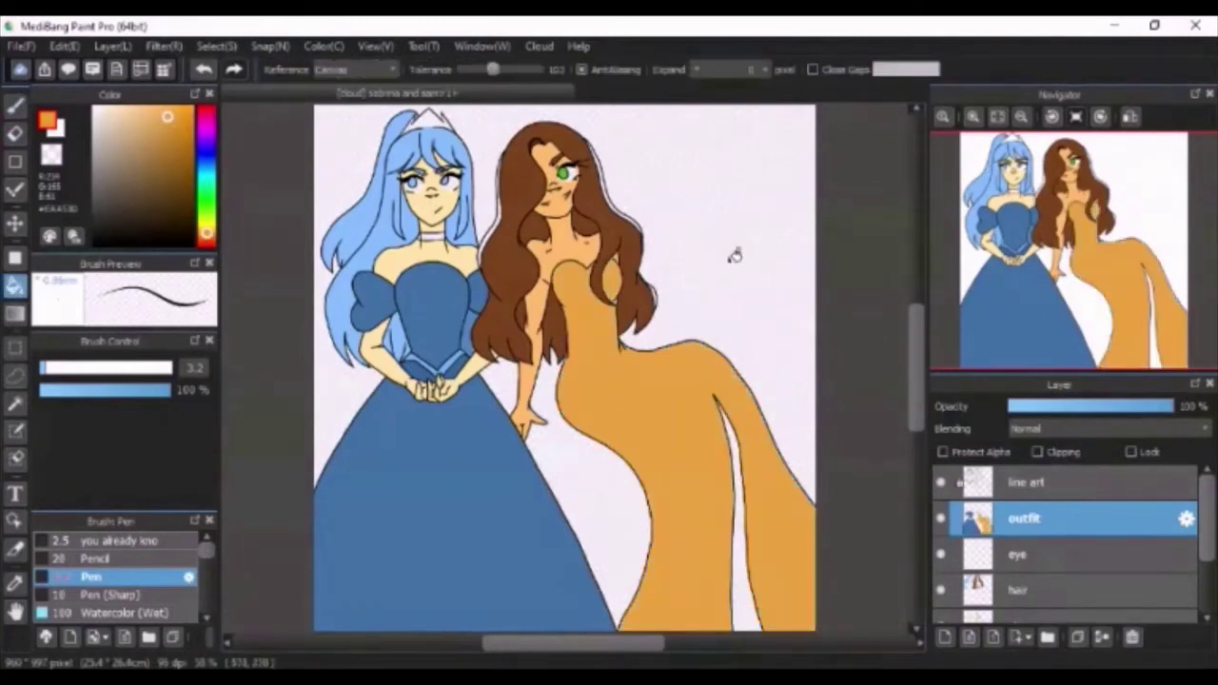
{"action": "scroll", "coordinate": [581, 212], "scroll_direction": "up", "scroll_amount": 4}
{"action": "scroll", "coordinate": [582, 211], "scroll_direction": "down", "scroll_amount": 4}
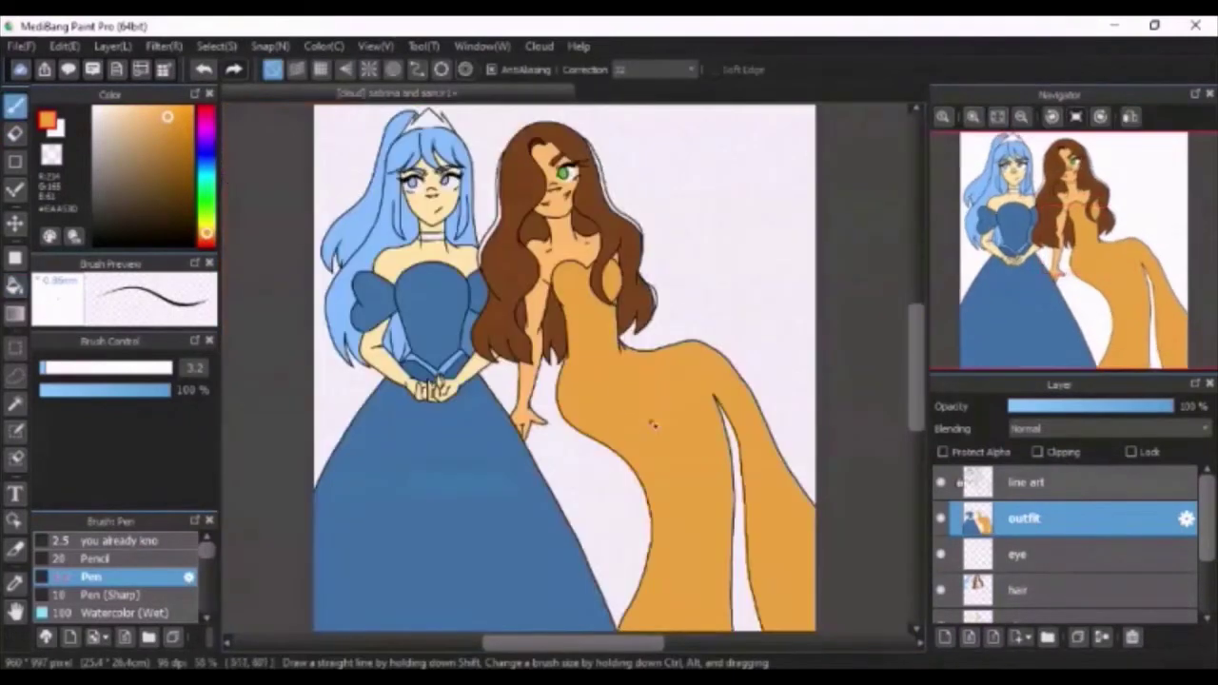
Step: Fill the narrow fold in the right princess's skirt with a darker orange and add a new layer
{"action": "left_click", "coordinate": [739, 542]}
{"action": "left_click", "coordinate": [203, 69]}
{"action": "left_click", "coordinate": [170, 129]}
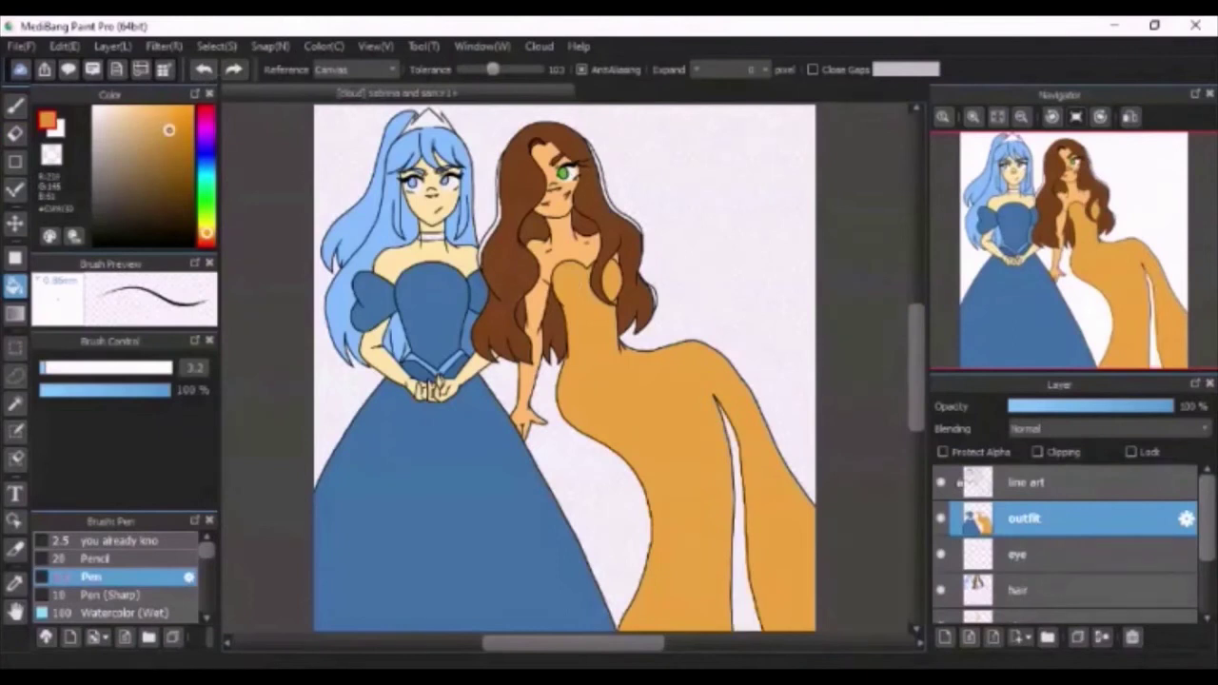
{"action": "left_click", "coordinate": [738, 504]}
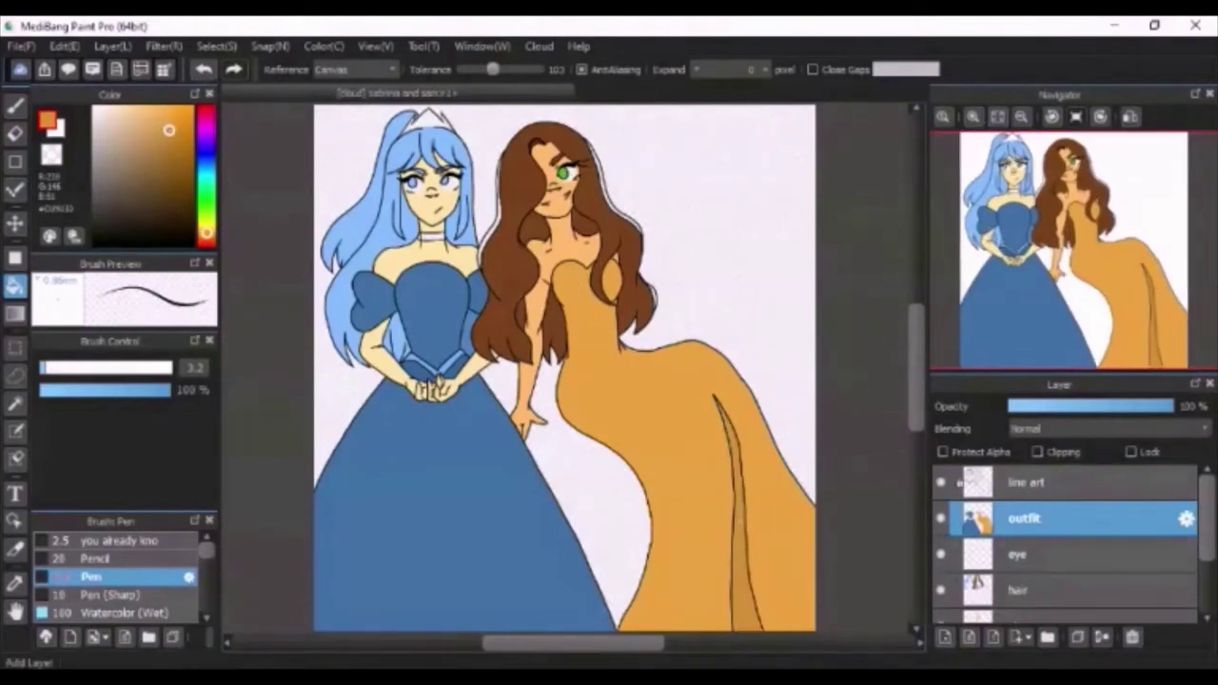
{"action": "left_click", "coordinate": [945, 636]}
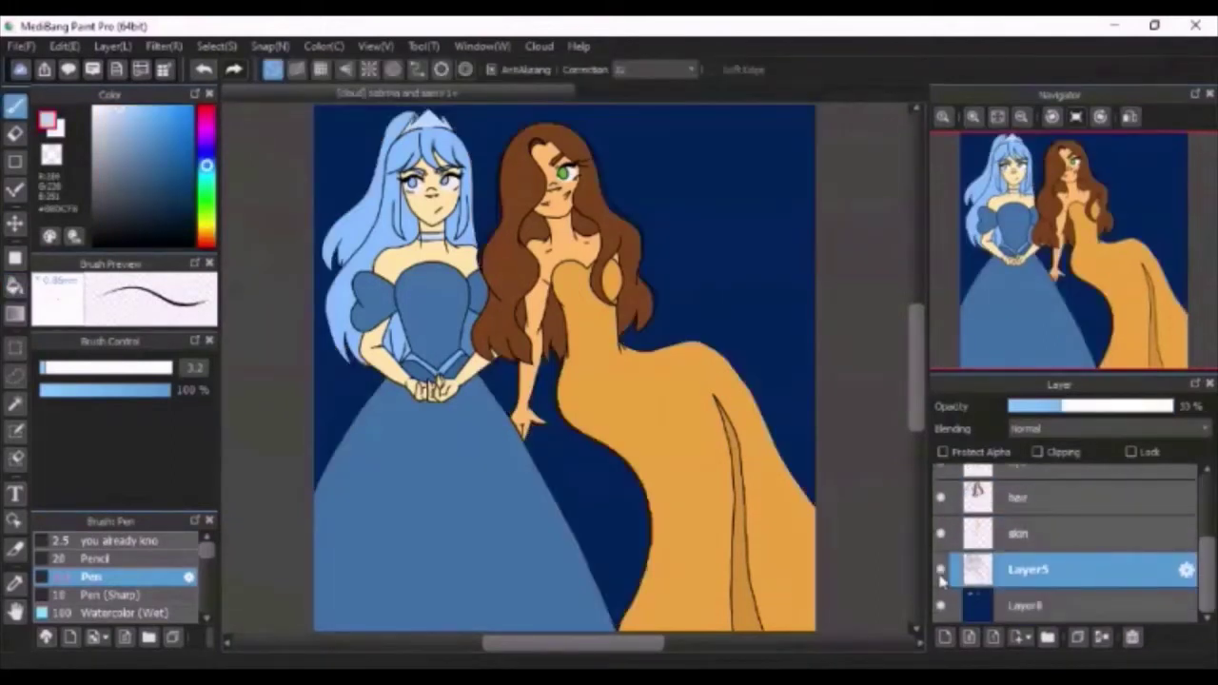
Step: Hide Layer5, then add a new layer above the skin layer and clip it to the skin
{"action": "left_click", "coordinate": [940, 534]}
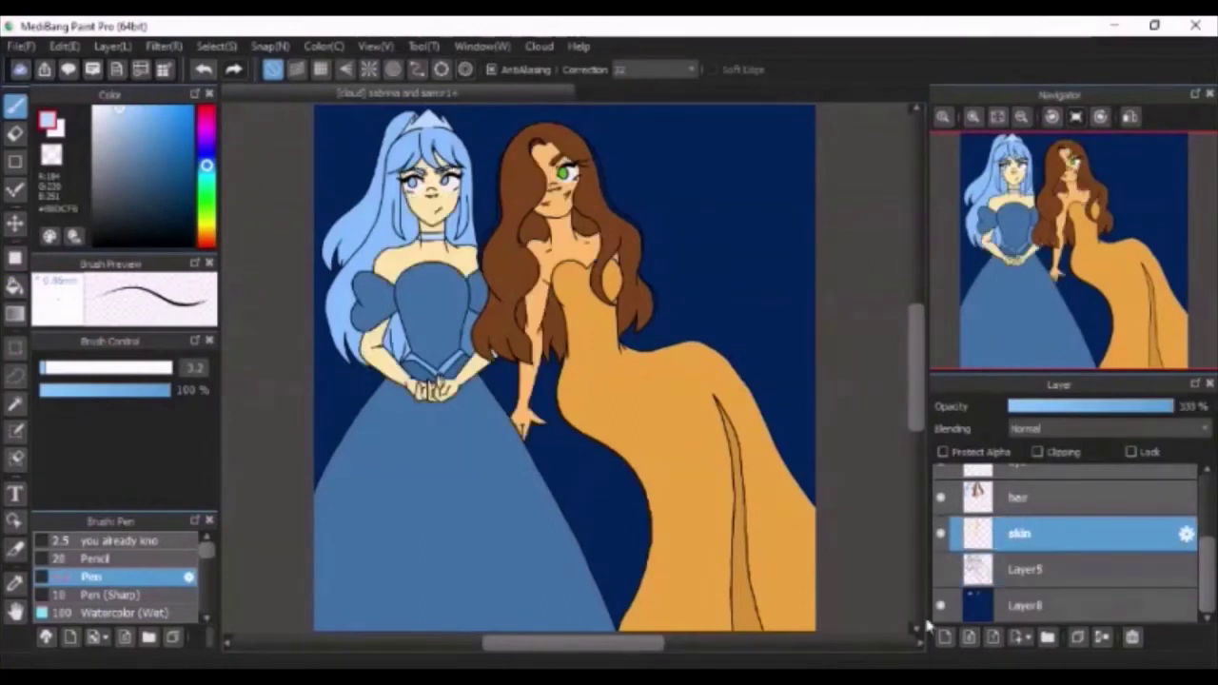
{"action": "left_click", "coordinate": [1047, 453]}
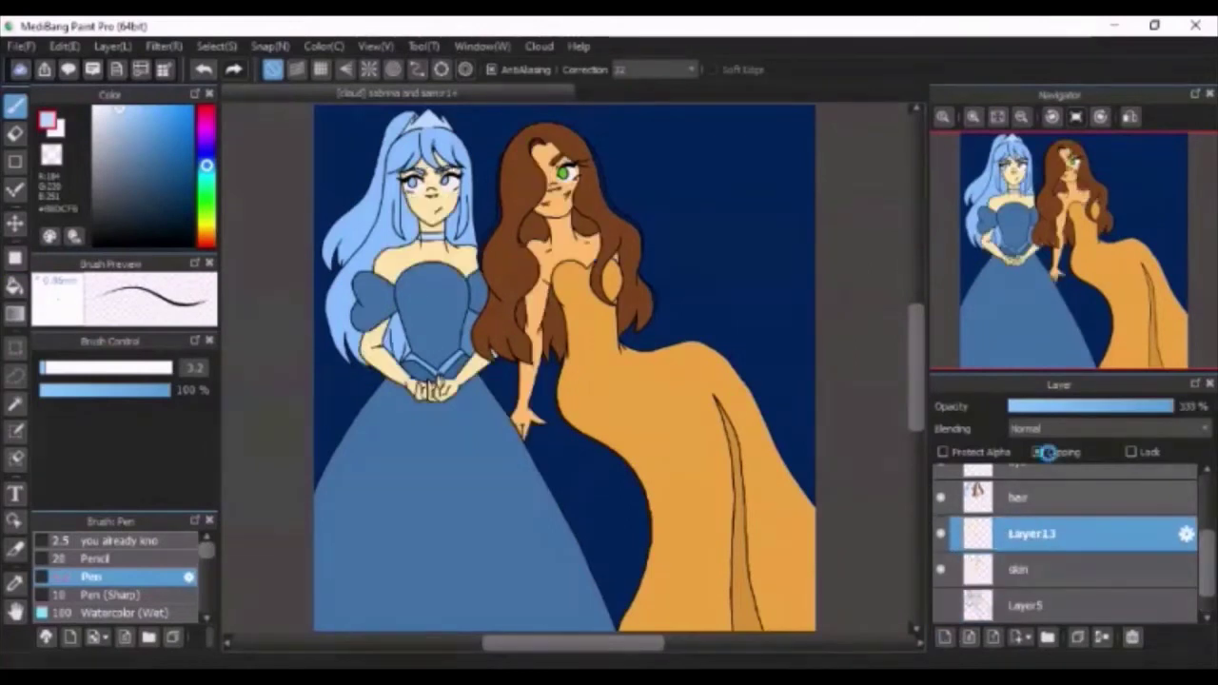
{"action": "scroll", "coordinate": [652, 376], "scroll_direction": "up", "scroll_amount": 3}
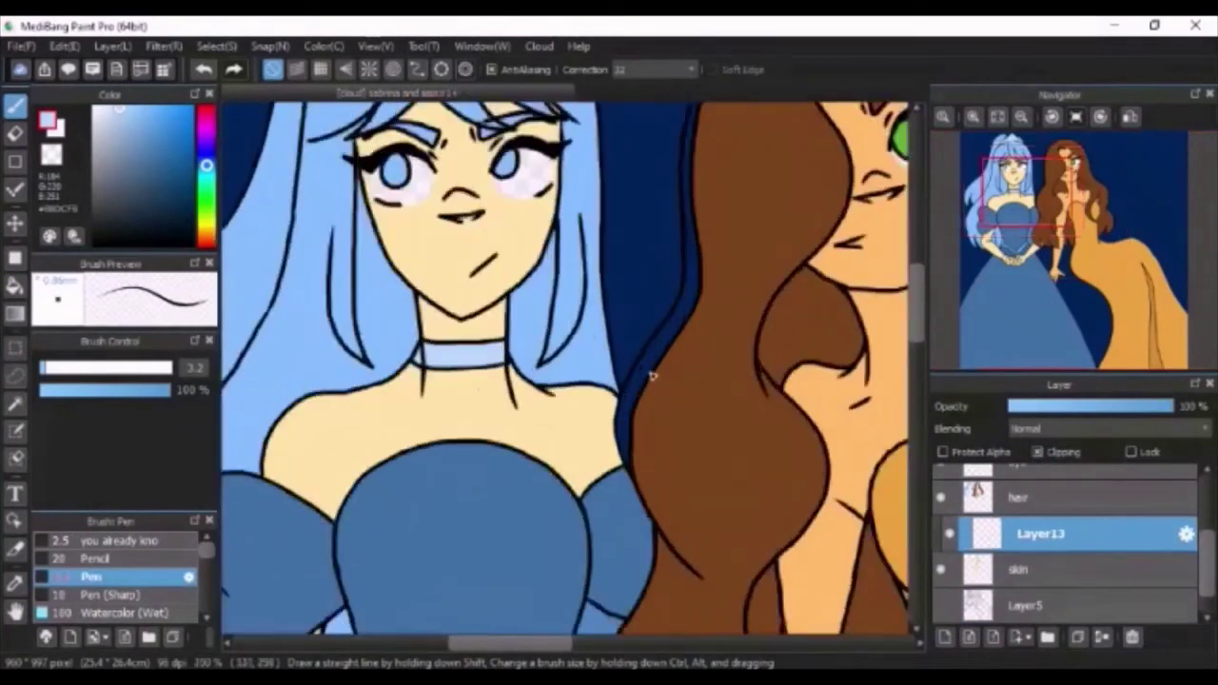
Step: Shade the left princess's forehead beneath her bangs with dark indigo (#1F255F), using a 6.1 px pen
{"action": "left_click", "coordinate": [419, 229], "text": "alt"}
{"action": "left_click", "coordinate": [445, 306], "text": "alt"}
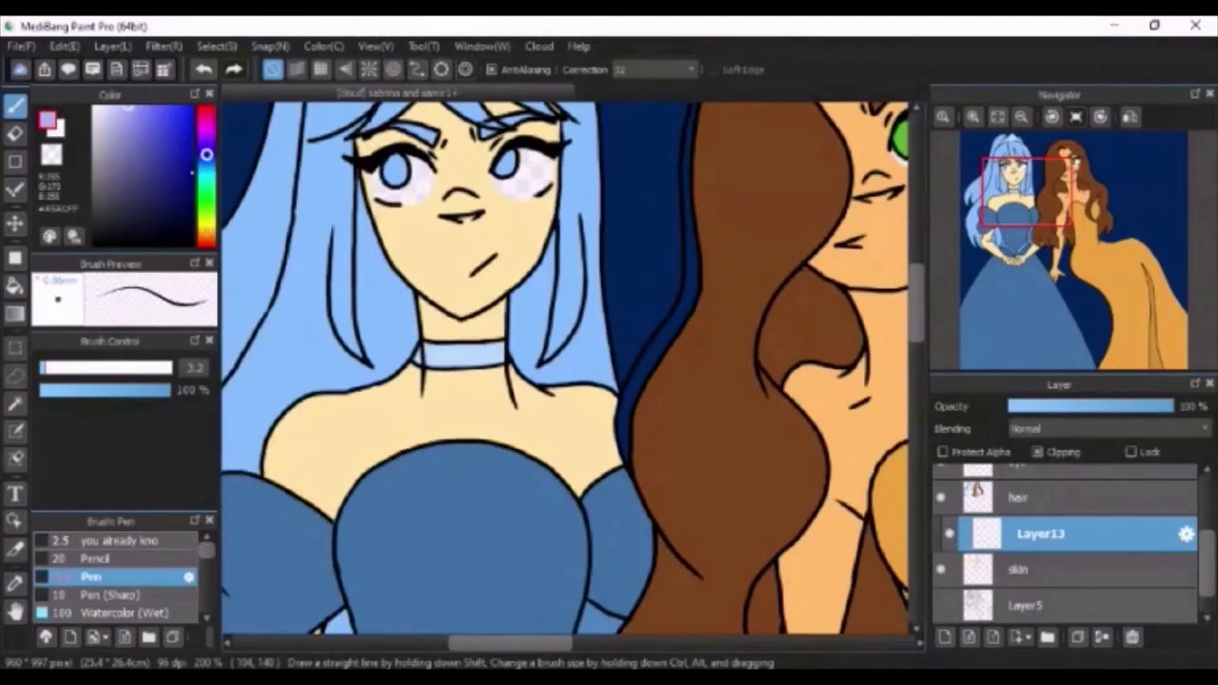
{"action": "left_click", "coordinate": [70, 368]}
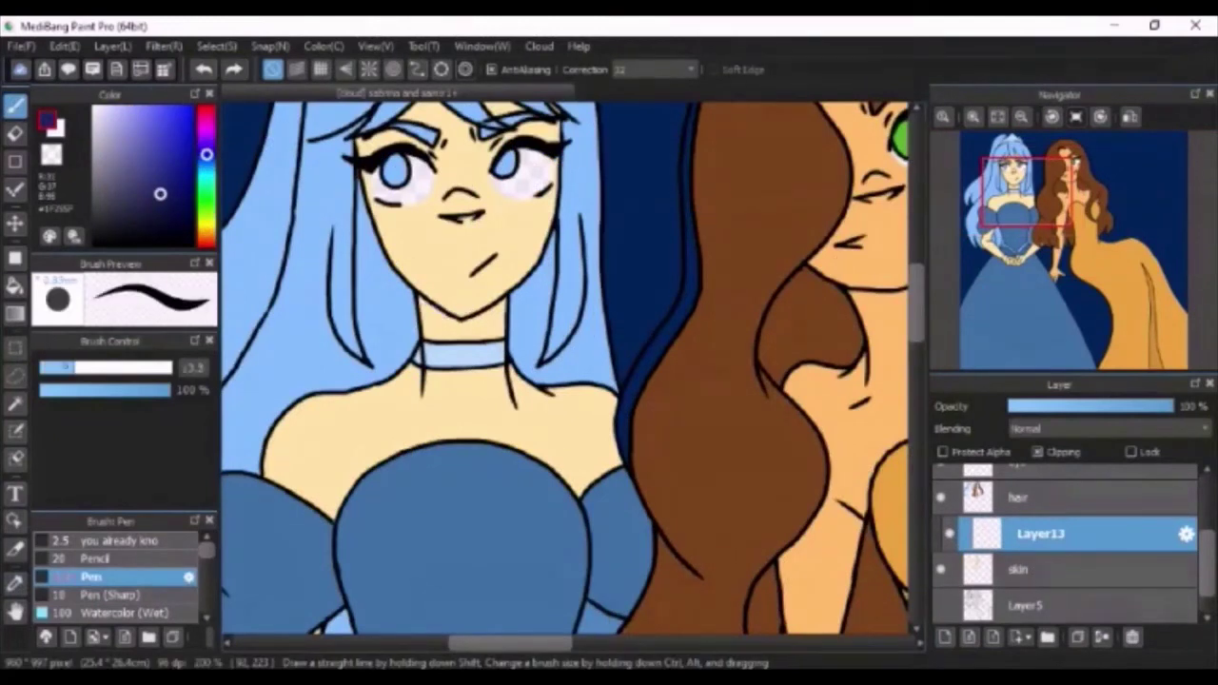
{"action": "left_click", "coordinate": [61, 368]}
{"action": "left_click_drag", "start_coordinate": [917, 325], "coordinate": [916, 302]}
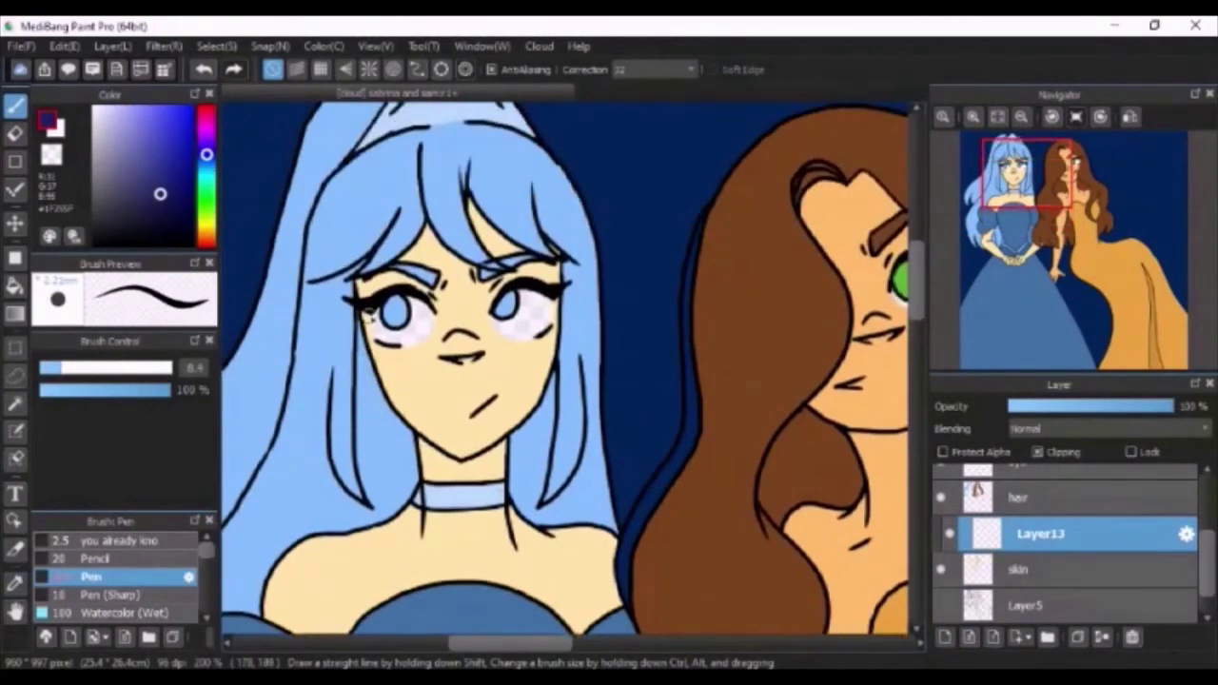
{"action": "key", "text": "e"}
{"action": "key", "text": "b"}
{"action": "left_click", "coordinate": [54, 367]}
{"action": "mouse_move", "coordinate": [400, 263]}
{"action": "left_mouse_down"}
{"action": "mouse_move", "coordinate": [429, 219]}
{"action": "mouse_move", "coordinate": [464, 258]}
{"action": "mouse_move", "coordinate": [502, 270]}
{"action": "left_mouse_up"}
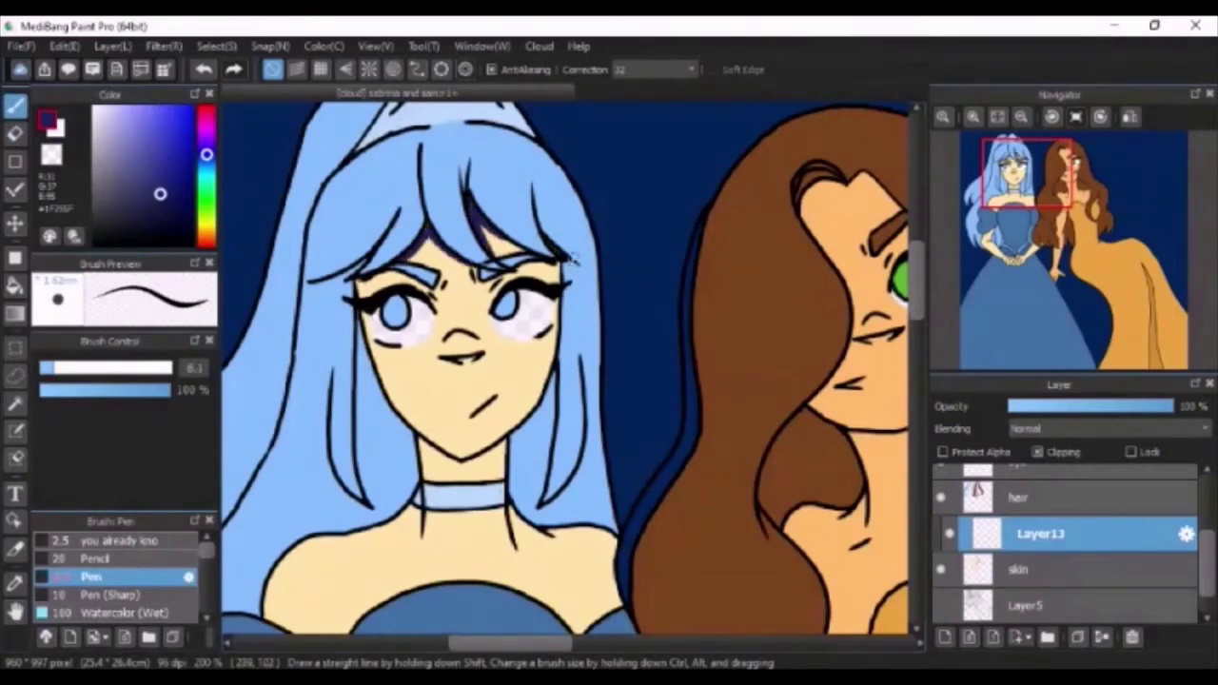
Step: Paint a dark indigo shadow on the left princess's neck beneath her chin
{"action": "mouse_move", "coordinate": [506, 445]}
{"action": "left_mouse_down"}
{"action": "mouse_move", "coordinate": [421, 475]}
{"action": "mouse_move", "coordinate": [434, 441]}
{"action": "mouse_move", "coordinate": [426, 462]}
{"action": "mouse_move", "coordinate": [506, 445]}
{"action": "left_mouse_up"}
{"action": "key", "text": "e"}
{"action": "key", "text": "b"}
{"action": "key", "text": "e"}
{"action": "key", "text": "b"}
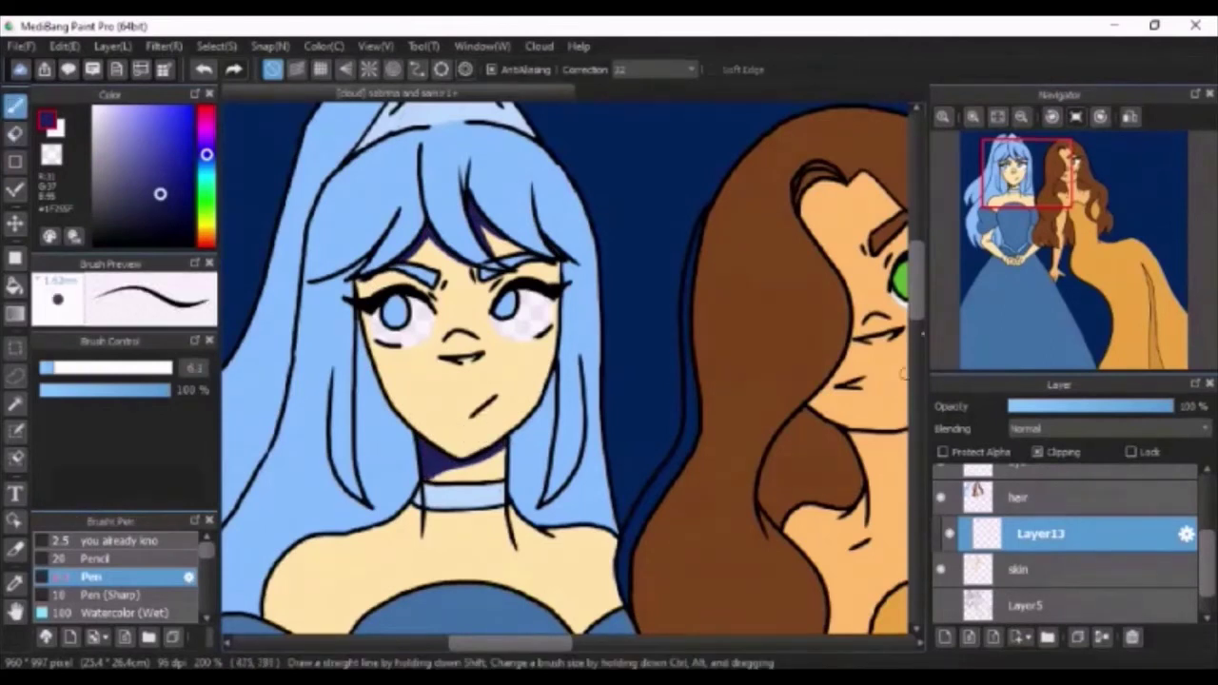
Step: Shade the underside of the left princess's nose and add a small shadow mark below her mouth
{"action": "scroll", "coordinate": [468, 222], "scroll_direction": "down", "scroll_amount": 3}
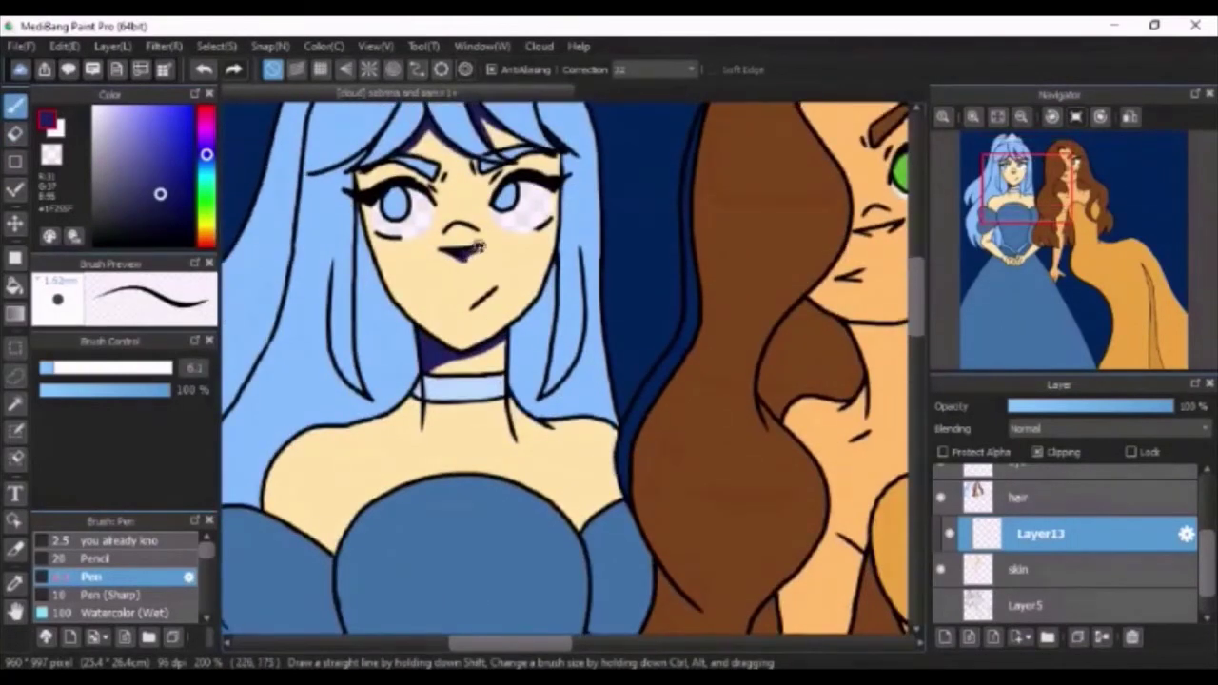
{"action": "key", "text": "e"}
{"action": "key", "text": "b"}
{"action": "key", "text": "e"}
{"action": "left_click_drag", "start_coordinate": [502, 311], "coordinate": [499, 315]}
{"action": "key", "text": "b"}
{"action": "key", "text": "["}
{"action": "key", "text": "["}
{"action": "key", "text": "["}
{"action": "key", "text": "["}
{"action": "key", "text": "["}
{"action": "key", "text": "["}
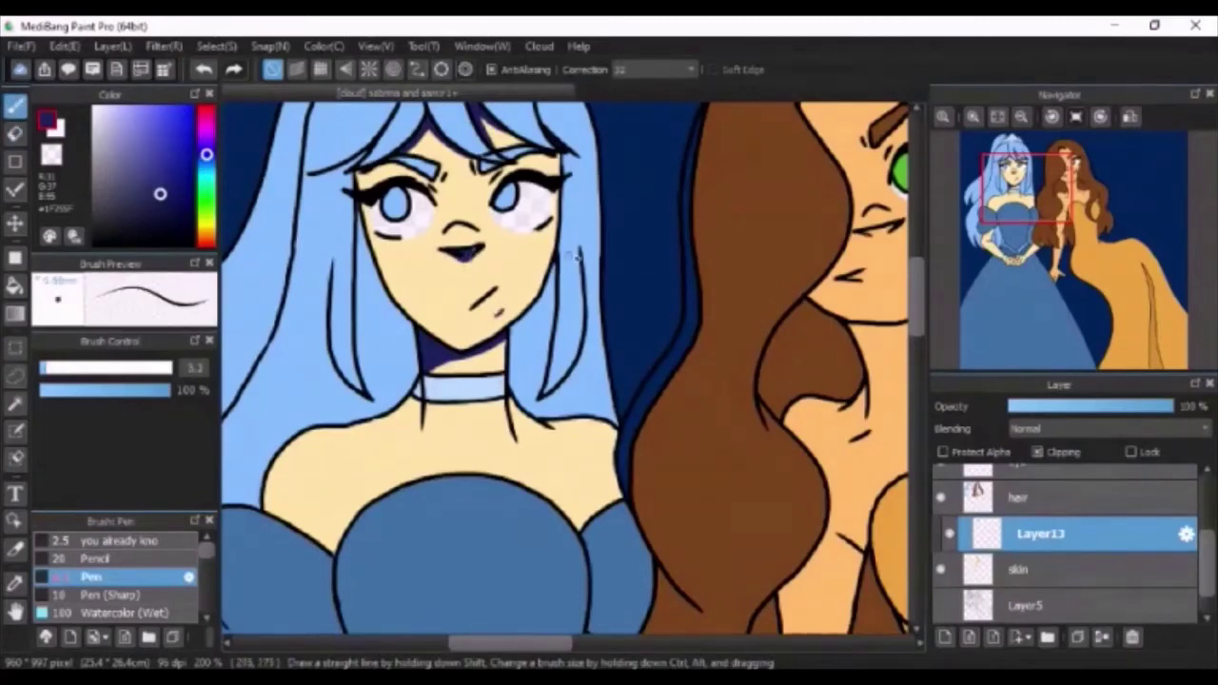
Step: Shade the left princess's shoulder on the ponytail side along the hair edge with an 8.4 px pen
{"action": "scroll", "coordinate": [310, 376], "scroll_direction": "down", "scroll_amount": 3}
{"action": "key", "text": "]"}
{"action": "key", "text": "]"}
{"action": "key", "text": "]"}
{"action": "key", "text": "]"}
{"action": "key", "text": "]"}
{"action": "key", "text": "]"}
{"action": "key", "text": "]"}
{"action": "key", "text": "]"}
{"action": "key", "text": "]"}
{"action": "key", "text": "]"}
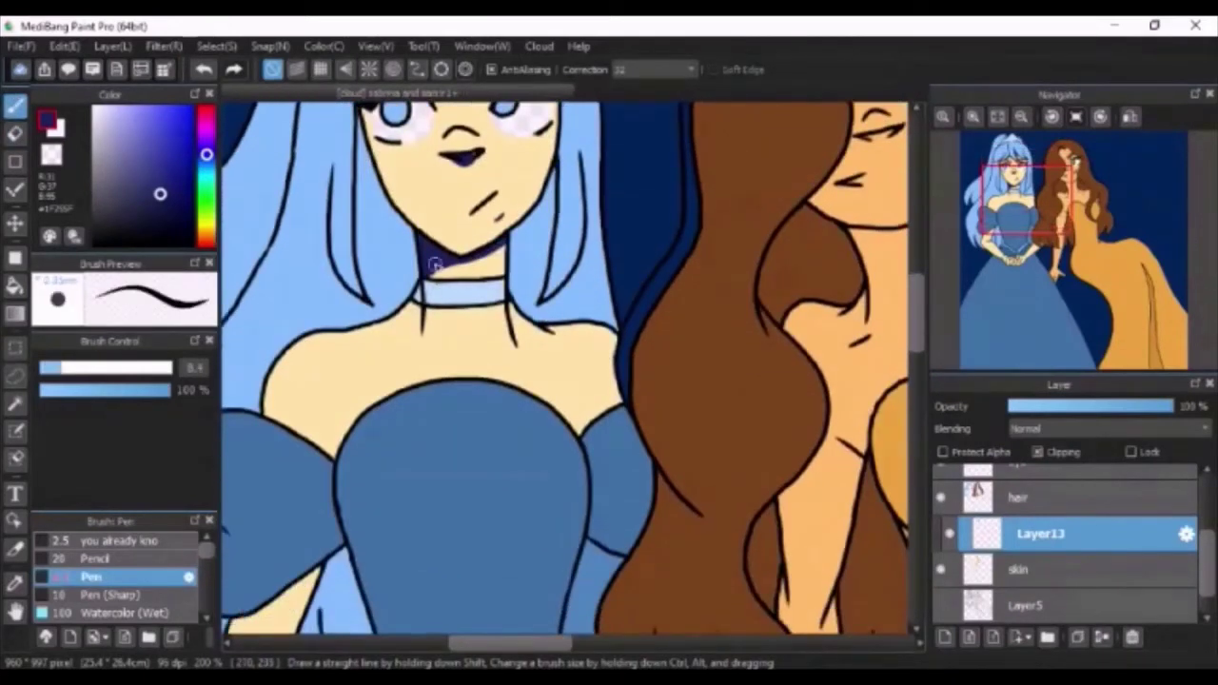
{"action": "mouse_move", "coordinate": [419, 307]}
{"action": "left_mouse_down"}
{"action": "mouse_move", "coordinate": [316, 346]}
{"action": "mouse_move", "coordinate": [272, 407]}
{"action": "mouse_move", "coordinate": [294, 354]}
{"action": "mouse_move", "coordinate": [367, 326]}
{"action": "left_mouse_up"}
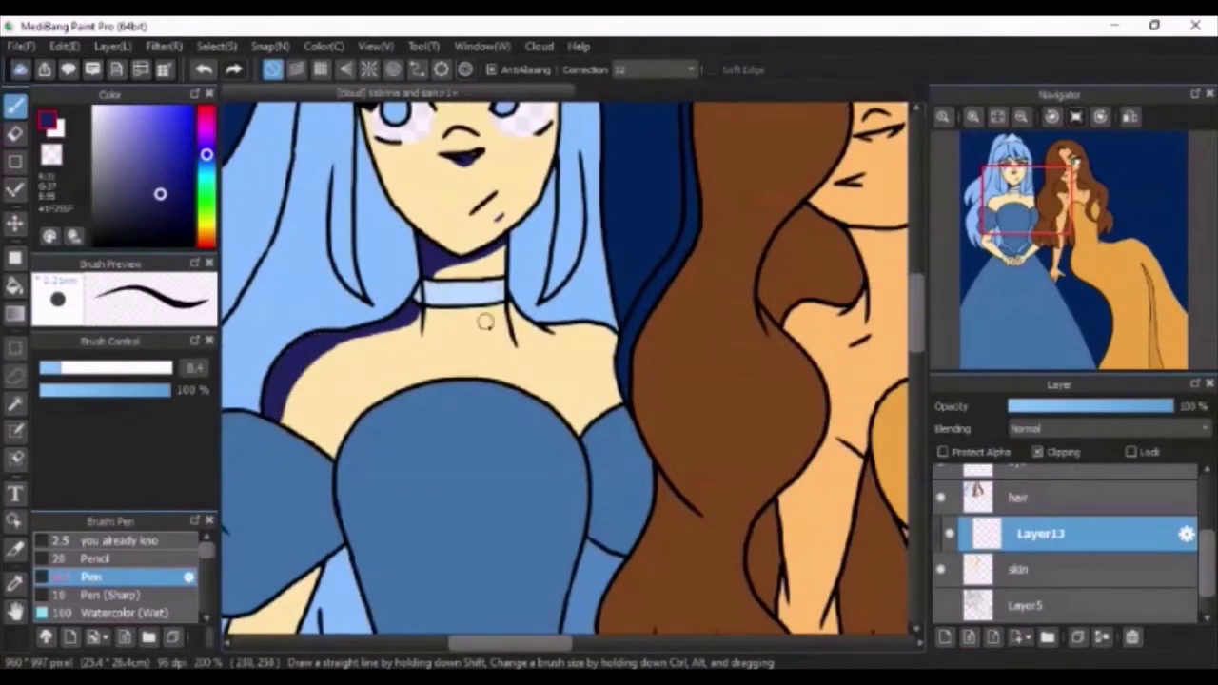
Step: Shade the outer edge of the left princess's ponytail-side arm and hand, and the upper edge of her other forearm
{"action": "scroll", "coordinate": [628, 377], "scroll_direction": "down", "scroll_amount": 5}
{"action": "scroll", "coordinate": [638, 382], "scroll_direction": "down", "scroll_amount": 1}
{"action": "mouse_move", "coordinate": [334, 442]}
{"action": "left_mouse_down"}
{"action": "mouse_move", "coordinate": [331, 495]}
{"action": "mouse_move", "coordinate": [382, 544]}
{"action": "left_mouse_up"}
{"action": "mouse_move", "coordinate": [329, 476]}
{"action": "left_mouse_down"}
{"action": "mouse_move", "coordinate": [369, 534]}
{"action": "mouse_move", "coordinate": [476, 610]}
{"action": "left_mouse_up"}
{"action": "left_click_drag", "start_coordinate": [433, 571], "coordinate": [406, 556]}
{"action": "mouse_move", "coordinate": [542, 565]}
{"action": "left_mouse_down"}
{"action": "mouse_move", "coordinate": [594, 533]}
{"action": "mouse_move", "coordinate": [612, 502]}
{"action": "left_mouse_up"}
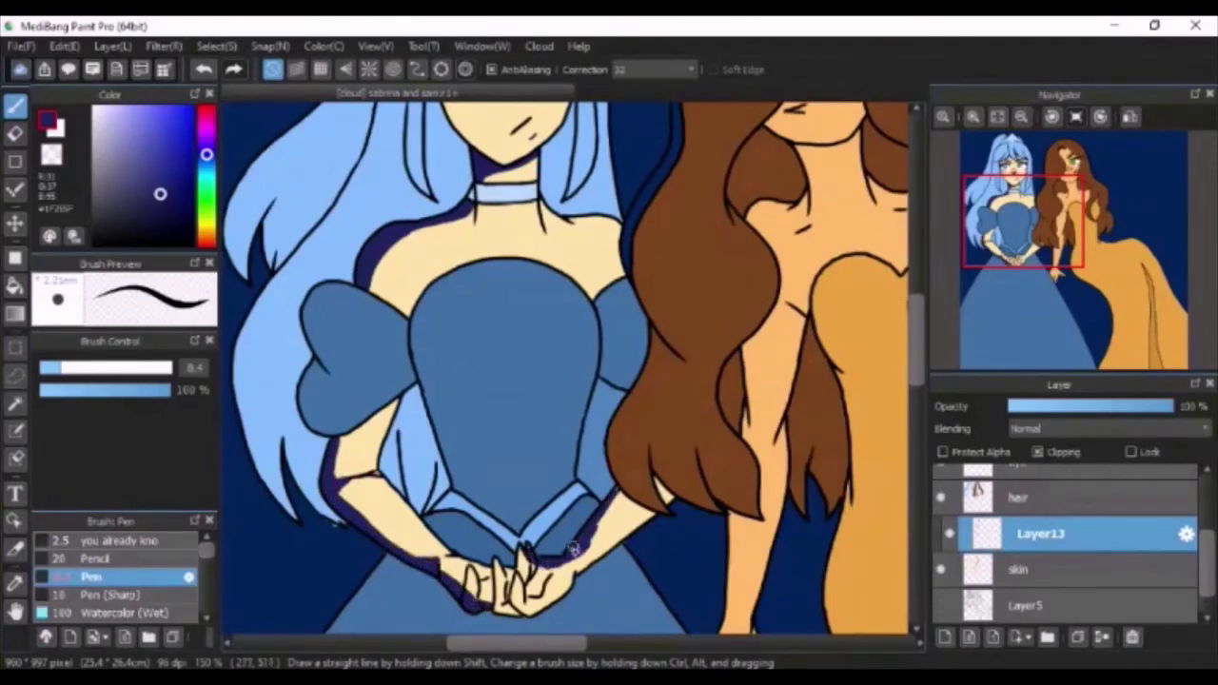
{"action": "scroll", "coordinate": [785, 390], "scroll_direction": "up", "scroll_amount": 1}
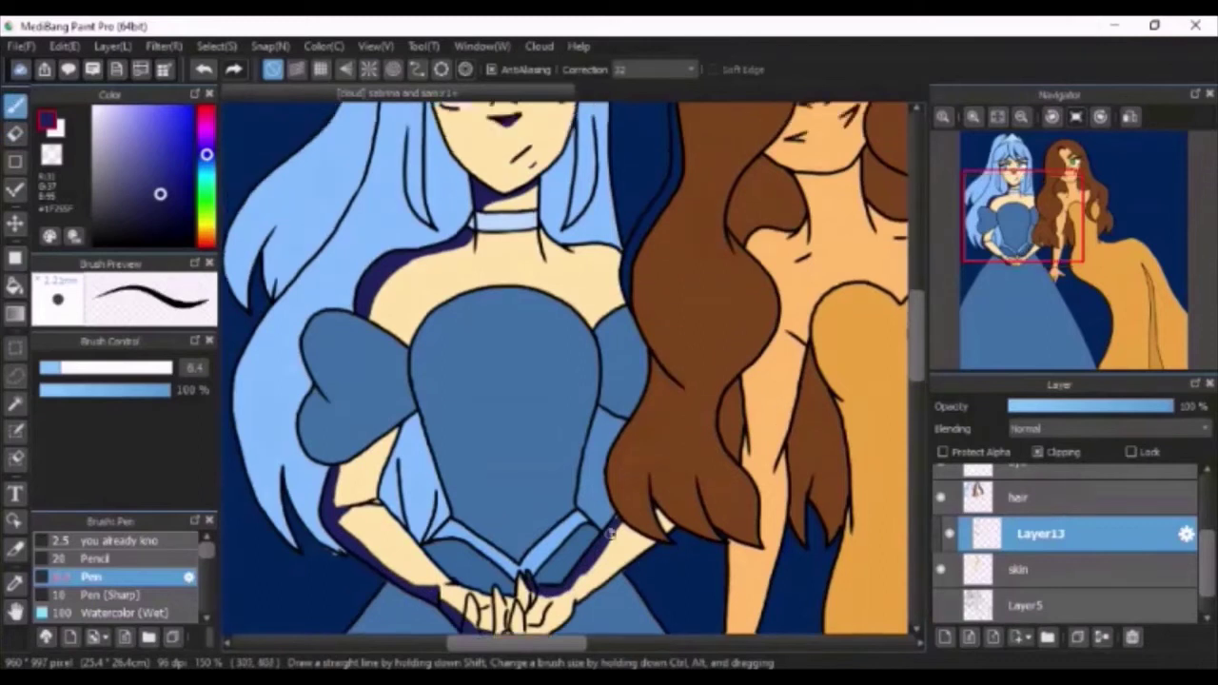
Step: Shade the ponytail-side edge of the left princess's face and the skin bordering the puff sleeve on that side
{"action": "scroll", "coordinate": [834, 378], "scroll_direction": "up", "scroll_amount": 6}
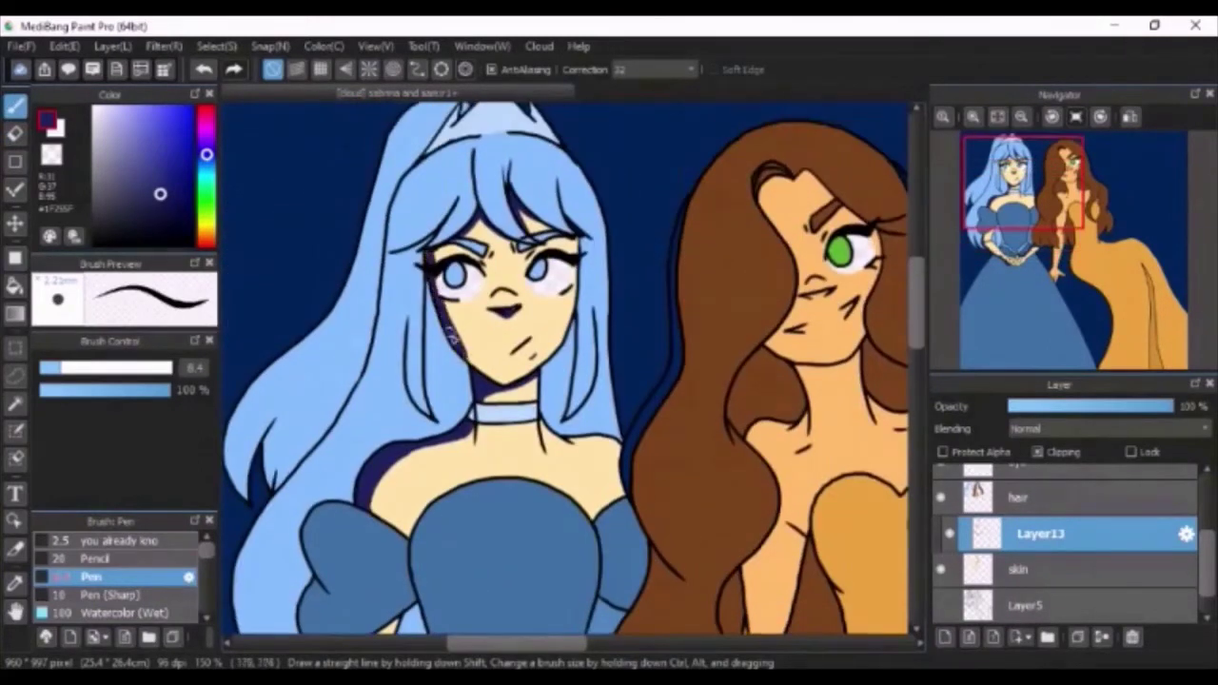
{"action": "scroll", "coordinate": [672, 617], "scroll_direction": "down", "scroll_amount": 15}
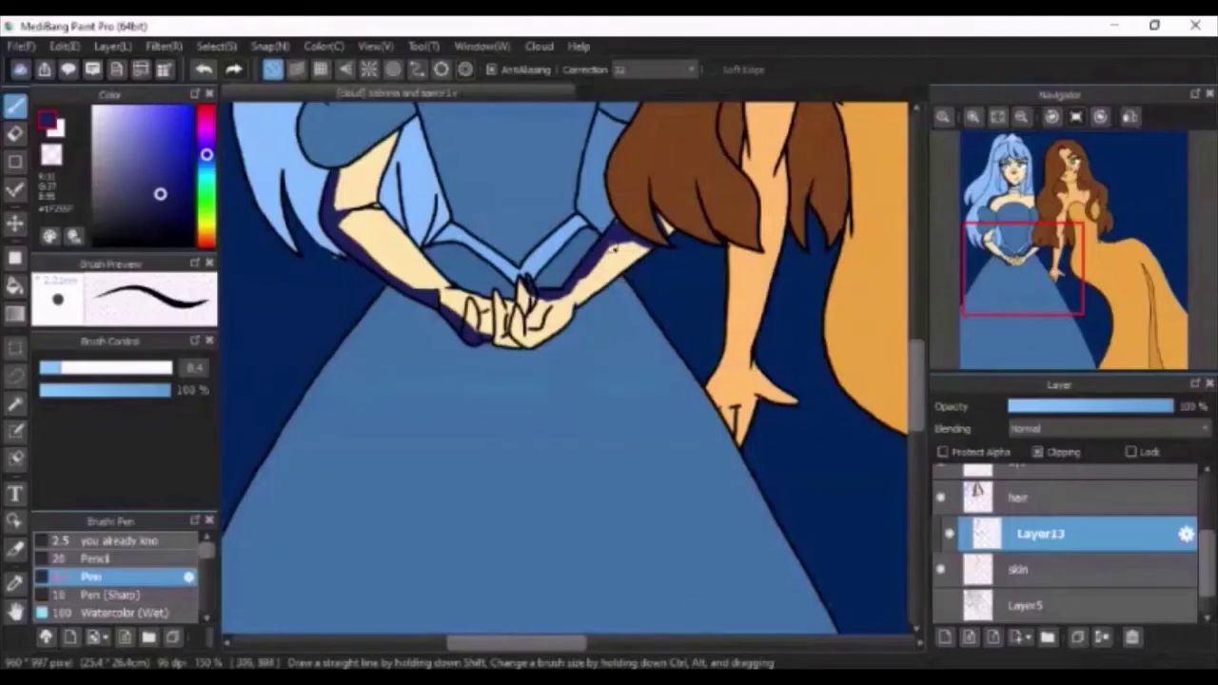
{"action": "scroll", "coordinate": [575, 288], "scroll_direction": "up", "scroll_amount": 8}
{"action": "scroll", "coordinate": [369, 229], "scroll_direction": "down", "scroll_amount": 5}
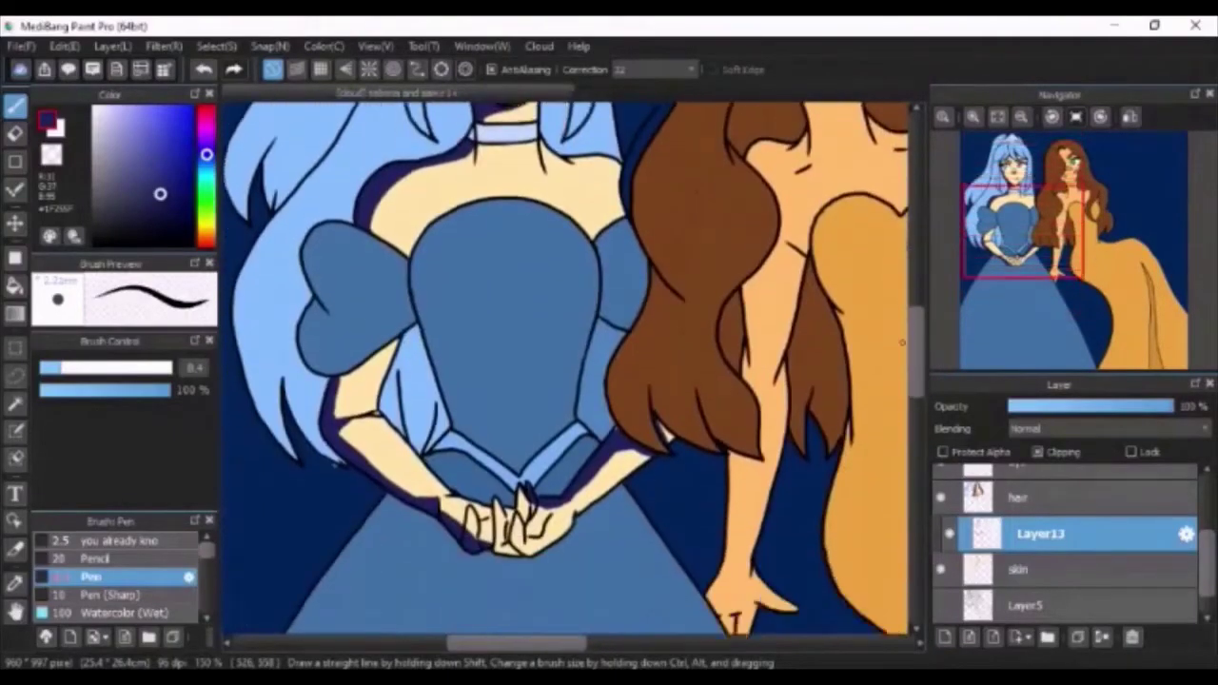
{"action": "left_click_drag", "start_coordinate": [370, 228], "coordinate": [407, 276]}
{"action": "left_click_drag", "start_coordinate": [404, 360], "coordinate": [327, 430]}
{"action": "scroll", "coordinate": [864, 449], "scroll_direction": "down", "scroll_amount": 5}
{"action": "scroll", "coordinate": [864, 448], "scroll_direction": "up", "scroll_amount": 7}
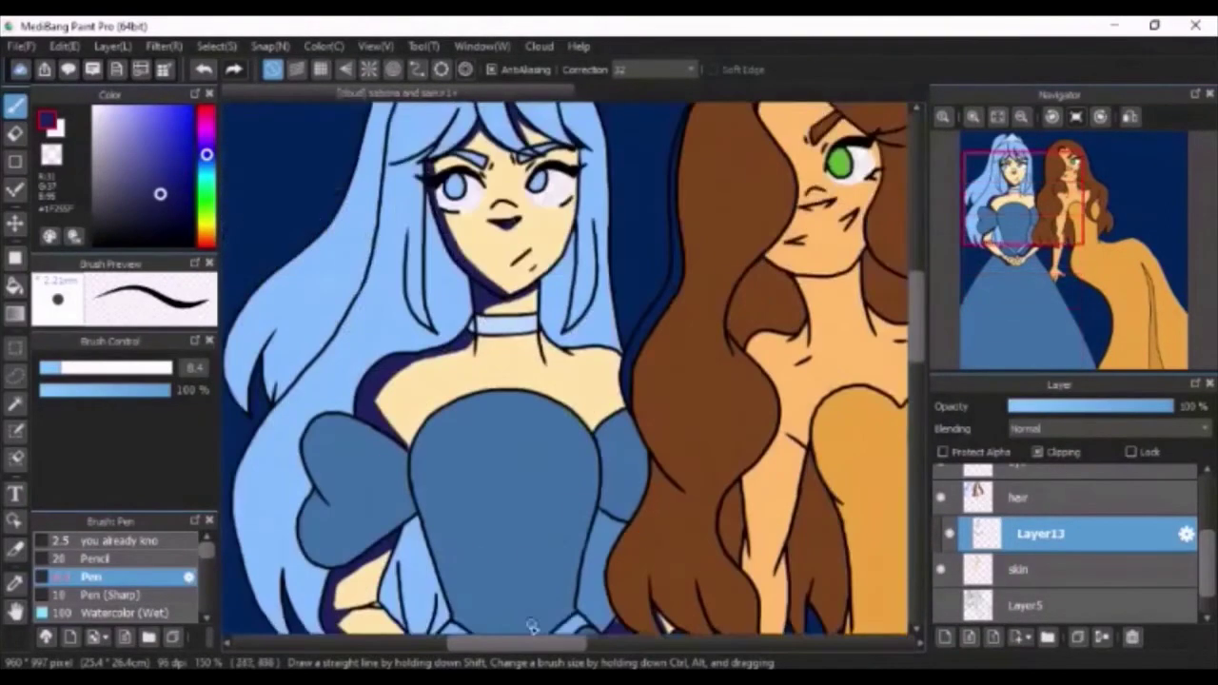
Step: Shade the right princess's forehead along the edge of the hair covering her face
{"action": "scroll", "coordinate": [864, 448], "scroll_direction": "right", "scroll_amount": 2}
{"action": "scroll", "coordinate": [864, 449], "scroll_direction": "up", "scroll_amount": 1}
{"action": "scroll", "coordinate": [865, 448], "scroll_direction": "right", "scroll_amount": 1}
{"action": "scroll", "coordinate": [571, 190], "scroll_direction": "right", "scroll_amount": 1}
{"action": "left_click_drag", "start_coordinate": [560, 158], "coordinate": [578, 221]}
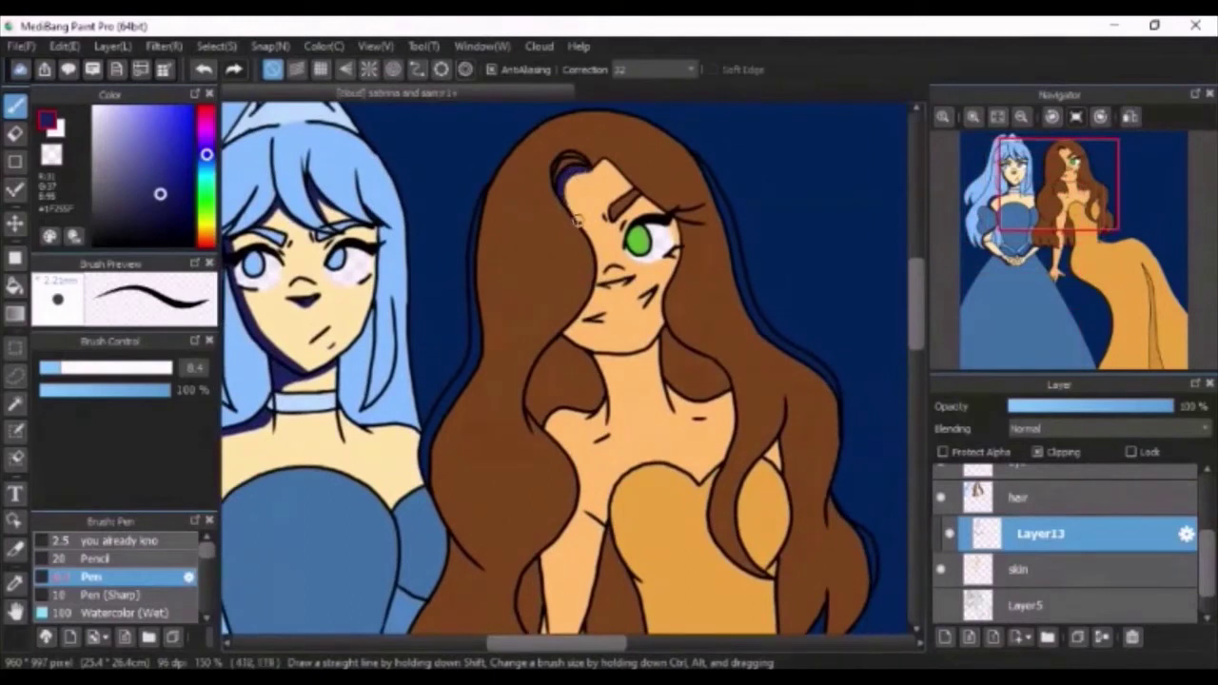
Step: Paint and rework a shadow under the right princess's chin, down her neck and across the shoulder beneath her hair
{"action": "mouse_move", "coordinate": [662, 341]}
{"action": "left_mouse_down"}
{"action": "mouse_move", "coordinate": [630, 356]}
{"action": "mouse_move", "coordinate": [611, 398]}
{"action": "mouse_move", "coordinate": [563, 439]}
{"action": "left_mouse_up"}
{"action": "key", "text": "e"}
{"action": "key", "text": "bracketright"}
{"action": "key", "text": "bracketright"}
{"action": "key", "text": "bracketright"}
{"action": "key", "text": "bracketright"}
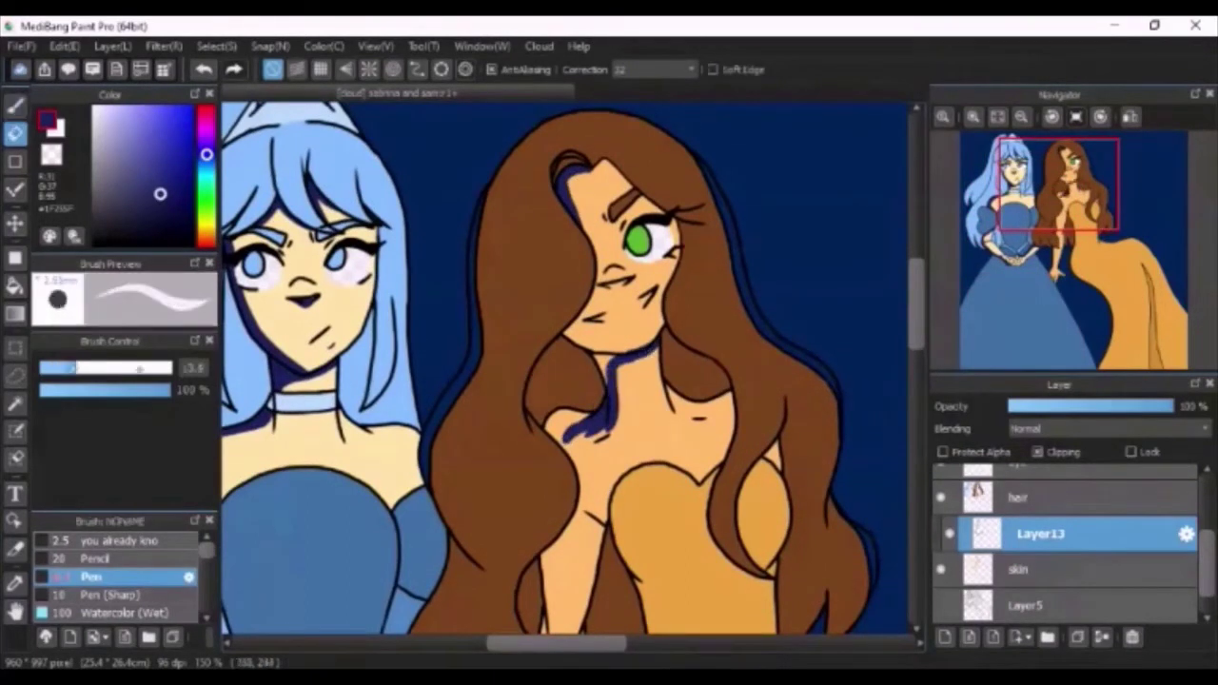
{"action": "left_click_drag", "start_coordinate": [647, 349], "coordinate": [576, 434]}
{"action": "key", "text": "b"}
{"action": "key", "text": "bracketleft"}
{"action": "key", "text": "bracketleft"}
{"action": "key", "text": "bracketleft"}
{"action": "key", "text": "bracketleft"}
{"action": "mouse_move", "coordinate": [663, 347]}
{"action": "left_mouse_down"}
{"action": "mouse_move", "coordinate": [607, 379]}
{"action": "mouse_move", "coordinate": [605, 363]}
{"action": "mouse_move", "coordinate": [628, 361]}
{"action": "mouse_move", "coordinate": [606, 374]}
{"action": "mouse_move", "coordinate": [609, 412]}
{"action": "mouse_move", "coordinate": [611, 388]}
{"action": "mouse_move", "coordinate": [593, 421]}
{"action": "mouse_move", "coordinate": [552, 434]}
{"action": "left_mouse_up"}
Step: Shade the edge of the right princess's arm and hand facing the other princess, with small shadows under her nose and lower lip
{"action": "scroll", "coordinate": [571, 426], "scroll_direction": "down", "scroll_amount": 4}
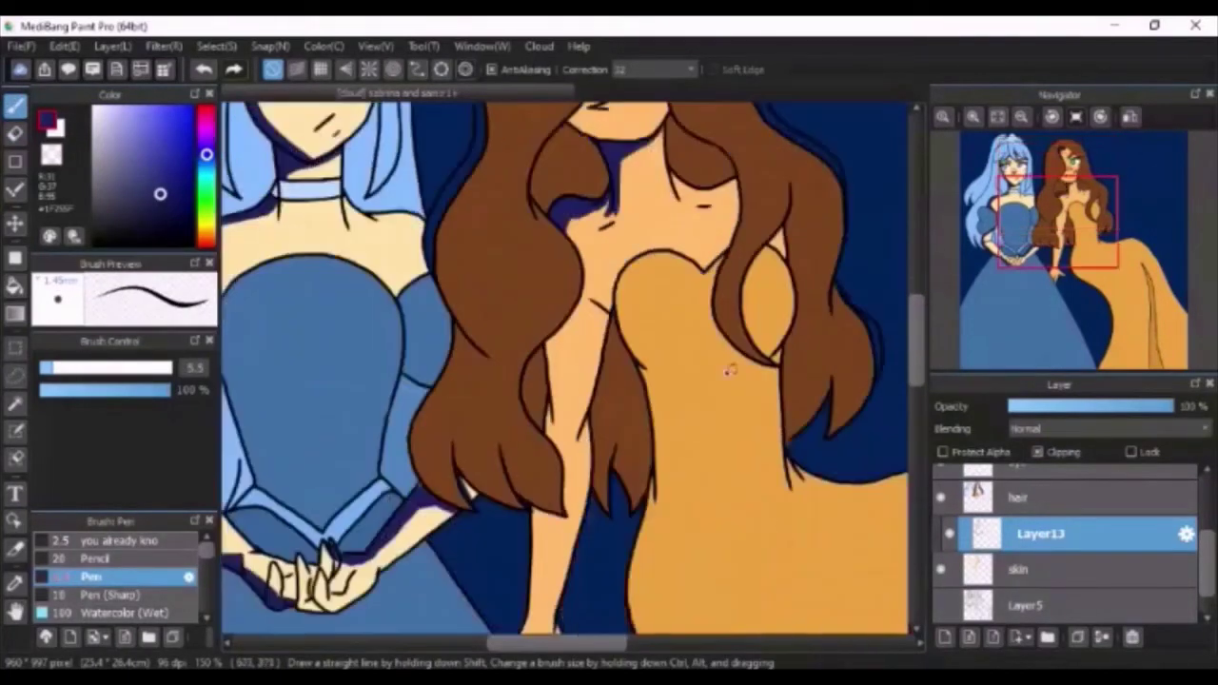
{"action": "mouse_move", "coordinate": [561, 328]}
{"action": "left_mouse_down"}
{"action": "mouse_move", "coordinate": [550, 414]}
{"action": "mouse_move", "coordinate": [559, 436]}
{"action": "left_mouse_up"}
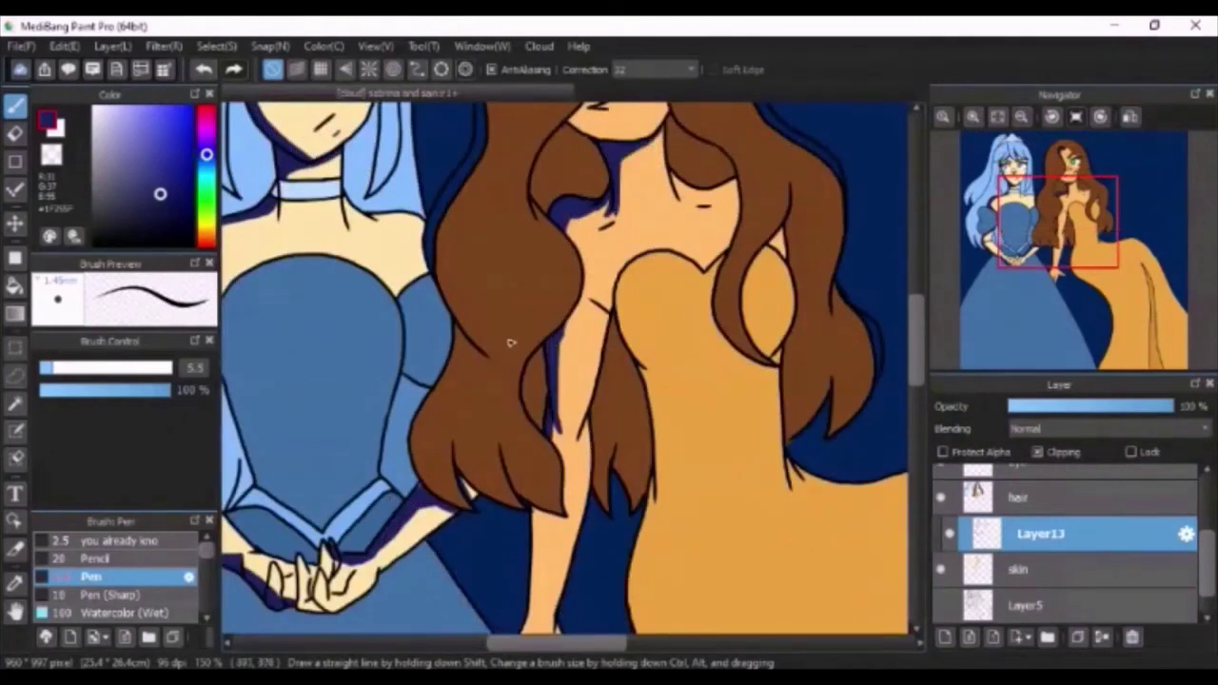
{"action": "scroll", "coordinate": [773, 343], "scroll_direction": "down", "scroll_amount": 3}
{"action": "key", "text": "e"}
{"action": "mouse_move", "coordinate": [536, 388]}
{"action": "left_mouse_down"}
{"action": "mouse_move", "coordinate": [540, 500]}
{"action": "mouse_move", "coordinate": [536, 461]}
{"action": "left_mouse_up"}
{"action": "key", "text": "b"}
{"action": "left_click_drag", "start_coordinate": [535, 404], "coordinate": [535, 459]}
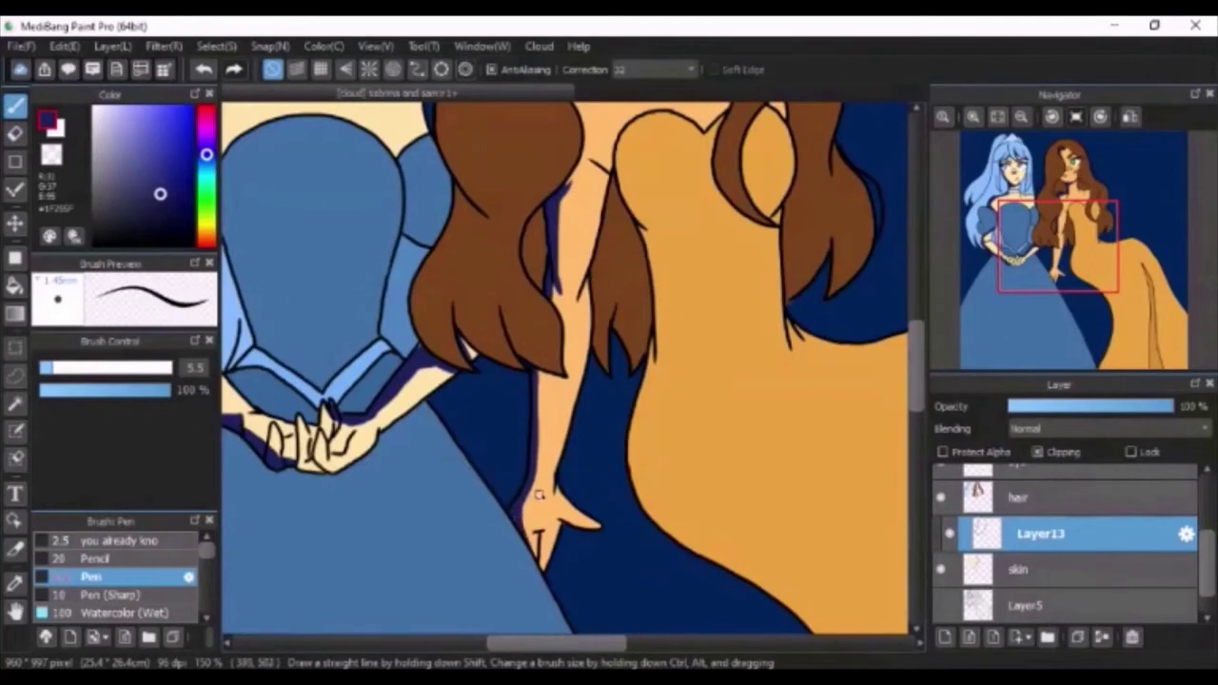
{"action": "left_click_drag", "start_coordinate": [913, 367], "coordinate": [911, 298]}
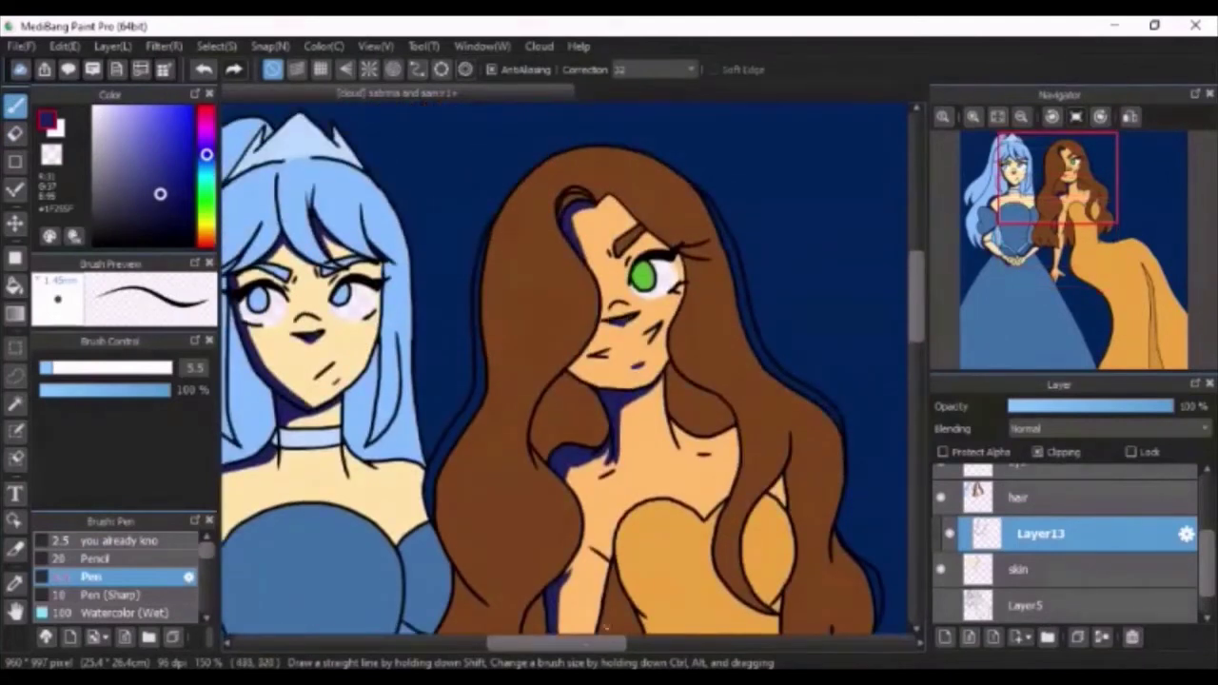
{"action": "left_click_drag", "start_coordinate": [569, 641], "coordinate": [595, 642]}
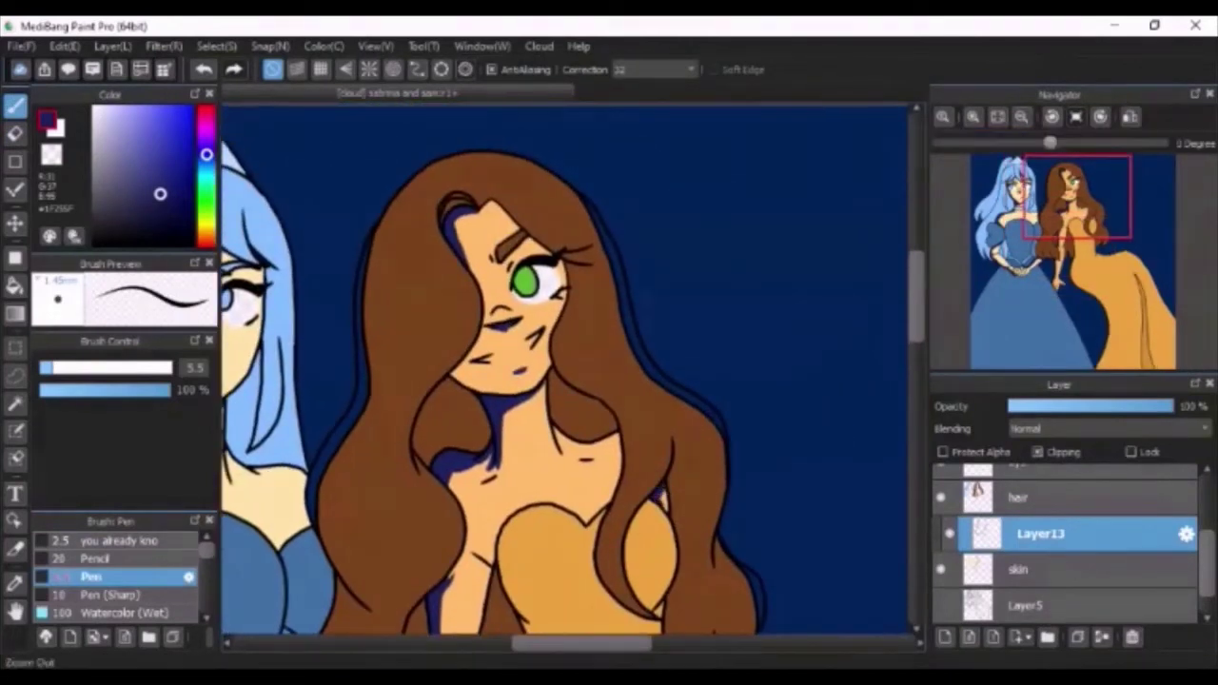
Step: Lower the skin shading layer's opacity to about 60%
{"action": "left_click", "coordinate": [998, 117]}
{"action": "left_click_drag", "start_coordinate": [1119, 406], "coordinate": [1106, 406]}
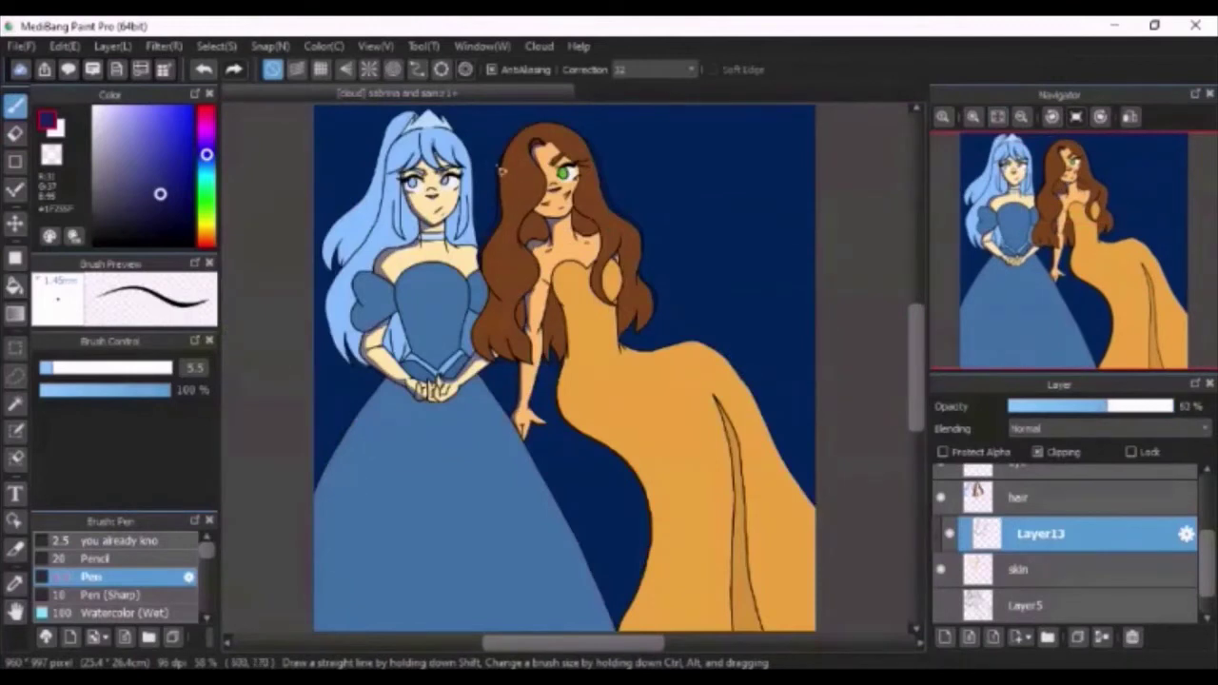
{"action": "scroll", "coordinate": [575, 200], "scroll_direction": "up", "scroll_amount": 4}
{"action": "scroll", "coordinate": [470, 314], "scroll_direction": "down", "scroll_amount": 4}
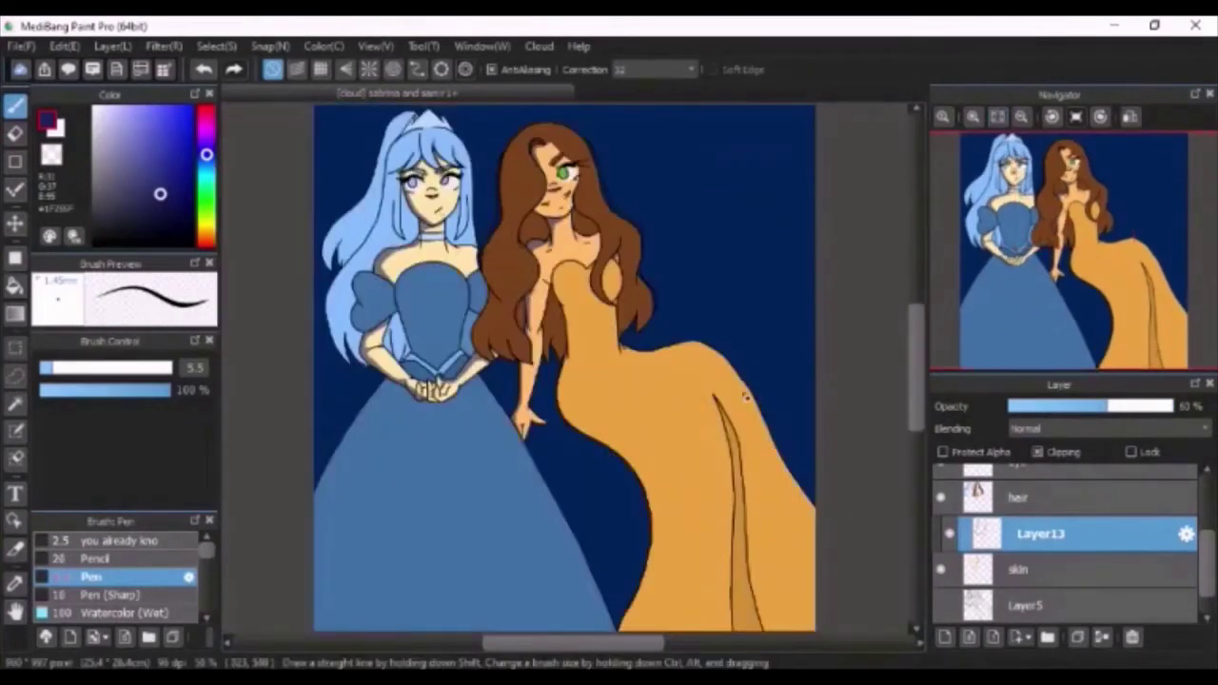
{"action": "scroll", "coordinate": [404, 211], "scroll_direction": "up", "scroll_amount": 5}
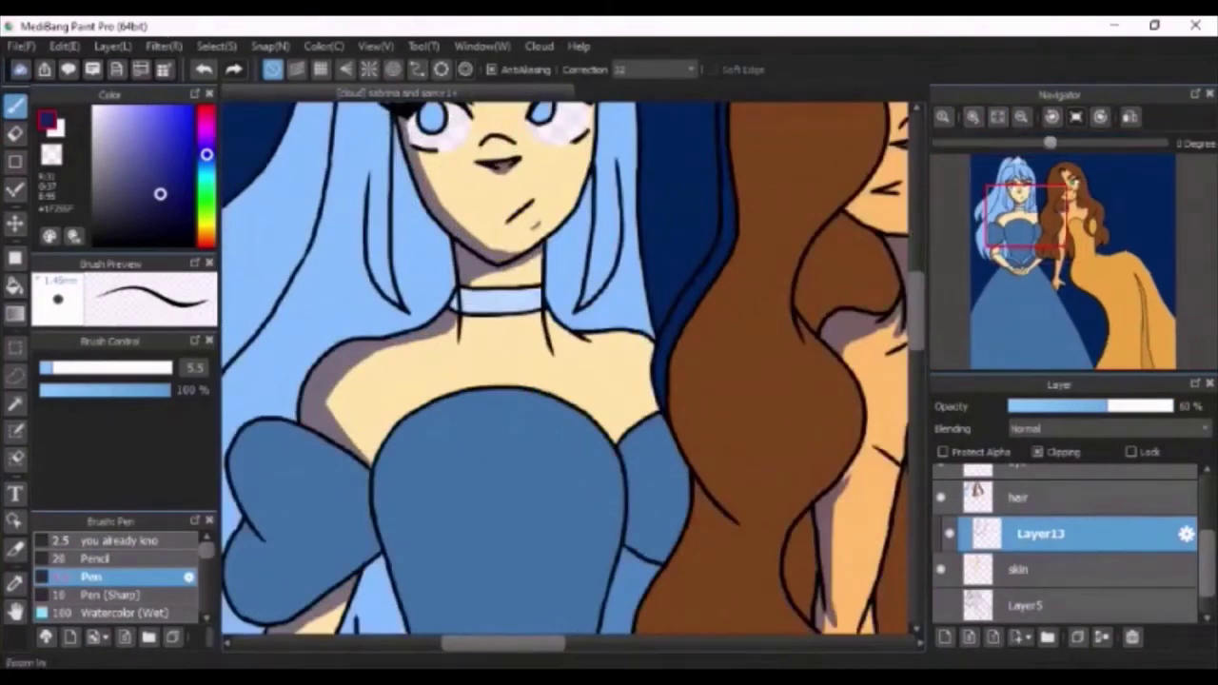
Step: Add a clipped layer above the skin shading layer and name it "blush"
{"action": "left_click", "coordinate": [998, 117]}
{"action": "left_click", "coordinate": [1028, 497]}
{"action": "left_click", "coordinate": [1036, 534]}
{"action": "left_click", "coordinate": [945, 638]}
{"action": "left_click", "coordinate": [1039, 452]}
{"action": "double_click", "coordinate": [1033, 534]}
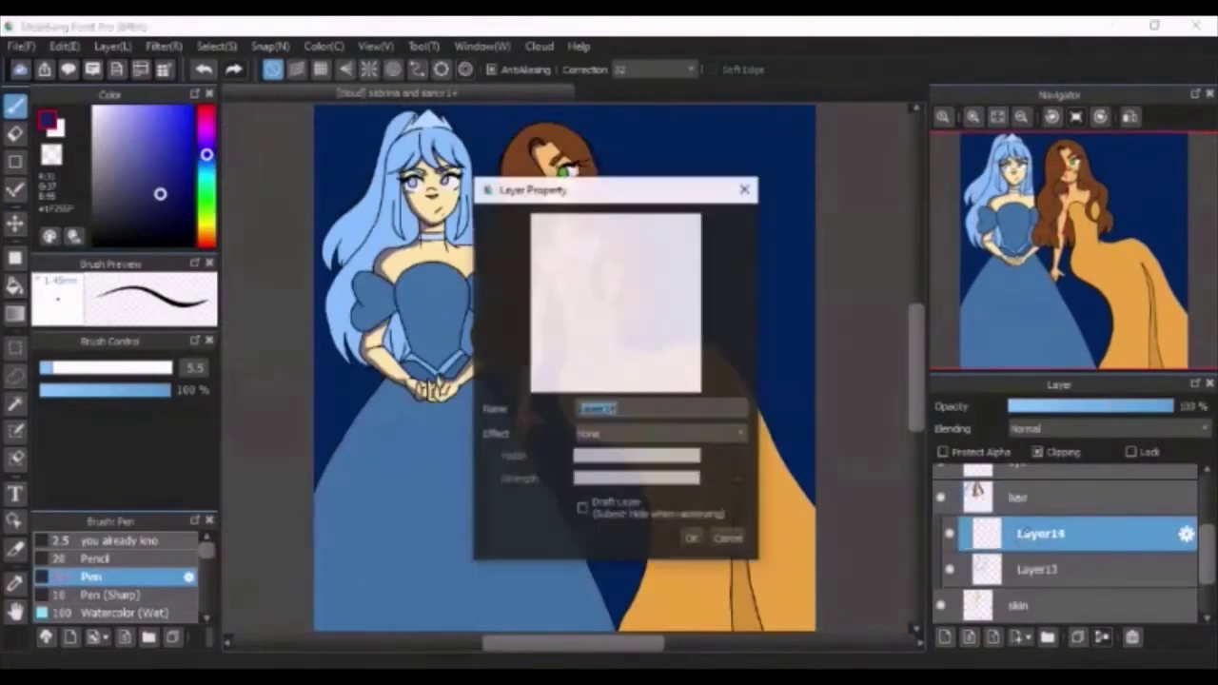
{"action": "type", "text": "blush"}
{"action": "key", "text": "Return"}
Step: Paint pink blush in #F44F99 on both of the left princess's cheeks and her nose
{"action": "scroll", "coordinate": [445, 167], "scroll_direction": "up", "scroll_amount": 1}
{"action": "scroll", "coordinate": [441, 186], "scroll_direction": "up", "scroll_amount": 5}
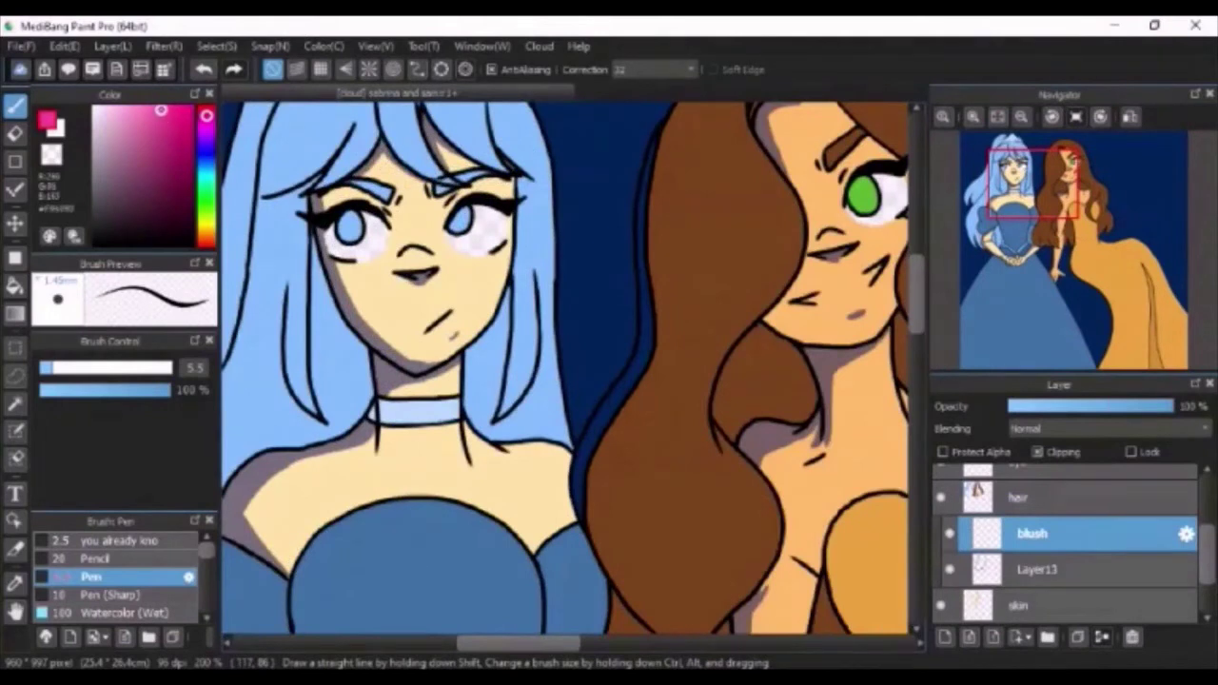
{"action": "scroll", "coordinate": [123, 564], "scroll_direction": "down", "scroll_amount": 2}
{"action": "scroll", "coordinate": [123, 564], "scroll_direction": "up", "scroll_amount": 2}
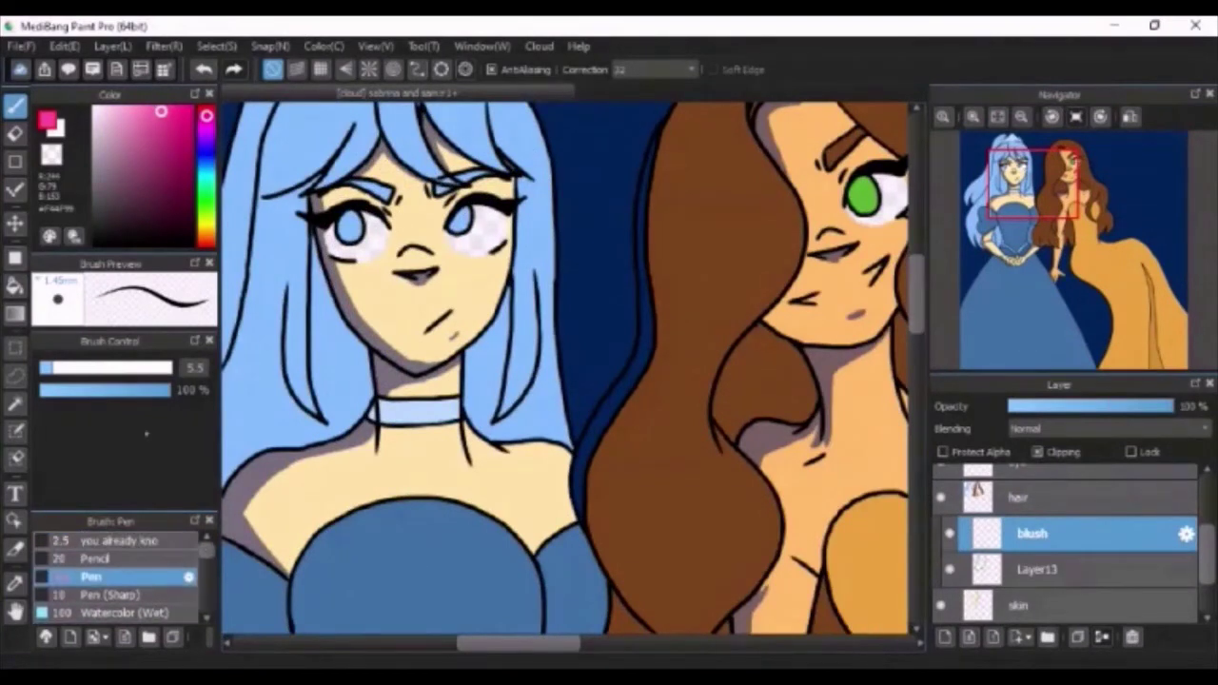
{"action": "left_click", "coordinate": [64, 367]}
{"action": "left_click_drag", "start_coordinate": [333, 271], "coordinate": [392, 280]}
{"action": "left_click_drag", "start_coordinate": [505, 233], "coordinate": [487, 278]}
Step: Soften the left princess's cheek and nose blush with the Blur brush
{"action": "scroll", "coordinate": [124, 566], "scroll_direction": "down", "scroll_amount": 3}
{"action": "left_click", "coordinate": [91, 581]}
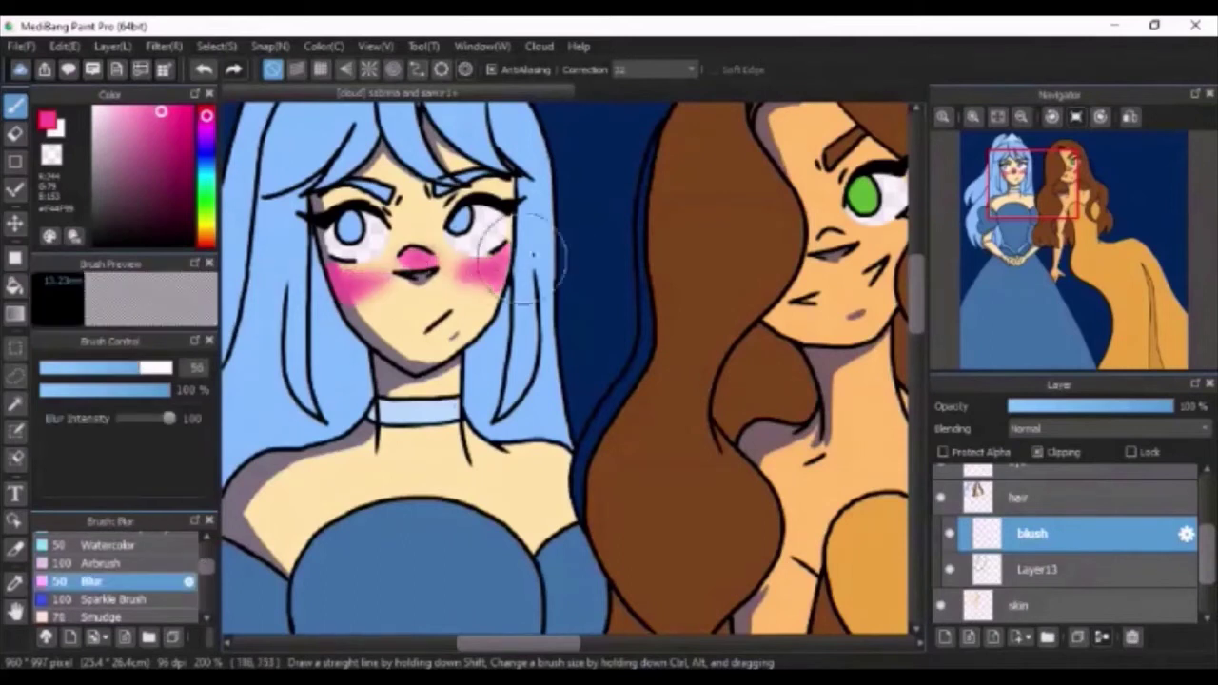
{"action": "mouse_move", "coordinate": [381, 266]}
{"action": "left_mouse_down"}
{"action": "mouse_move", "coordinate": [333, 271]}
{"action": "mouse_move", "coordinate": [479, 250]}
{"action": "mouse_move", "coordinate": [369, 239]}
{"action": "mouse_move", "coordinate": [390, 286]}
{"action": "mouse_move", "coordinate": [471, 238]}
{"action": "left_mouse_up"}
{"action": "scroll", "coordinate": [124, 571], "scroll_direction": "down", "scroll_amount": 5}
{"action": "scroll", "coordinate": [124, 571], "scroll_direction": "up", "scroll_amount": 5}
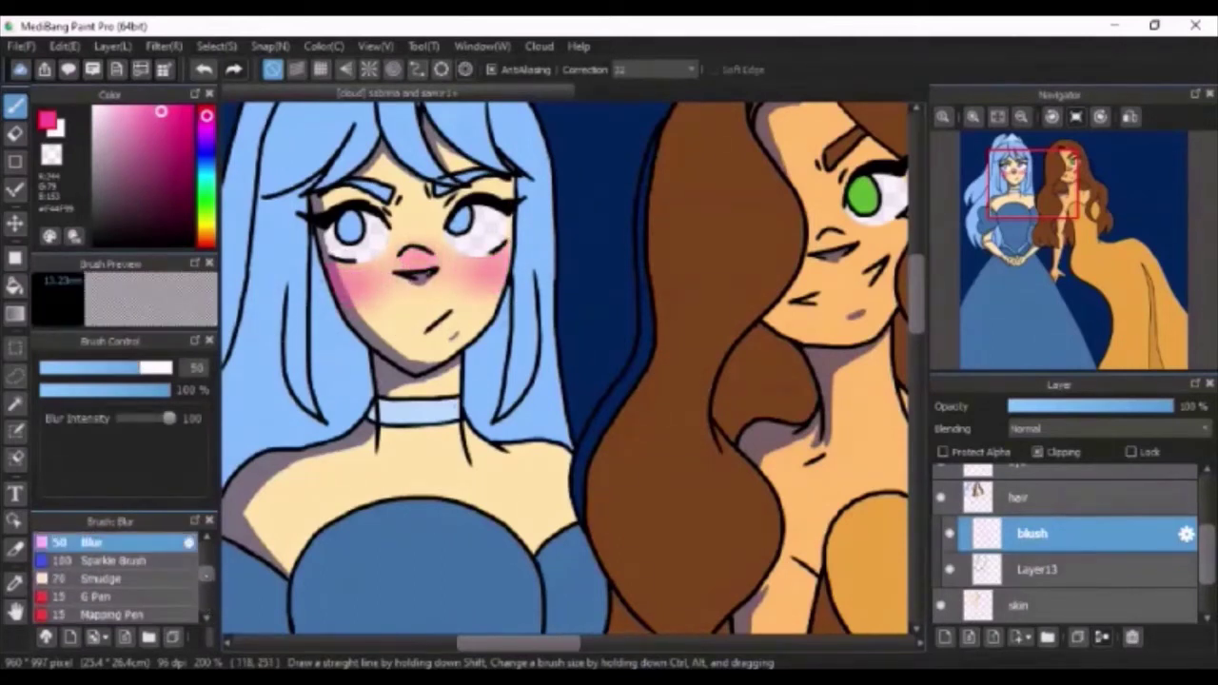
Step: Try a deeper pink Airbrush stroke at size 100 across the left princess's cheeks, and undo it
{"action": "left_click", "coordinate": [103, 563]}
{"action": "left_click", "coordinate": [172, 123]}
{"action": "mouse_move", "coordinate": [357, 255]}
{"action": "left_mouse_down"}
{"action": "mouse_move", "coordinate": [404, 276]}
{"action": "mouse_move", "coordinate": [481, 267]}
{"action": "left_mouse_up"}
{"action": "key", "text": "ctrl+z"}
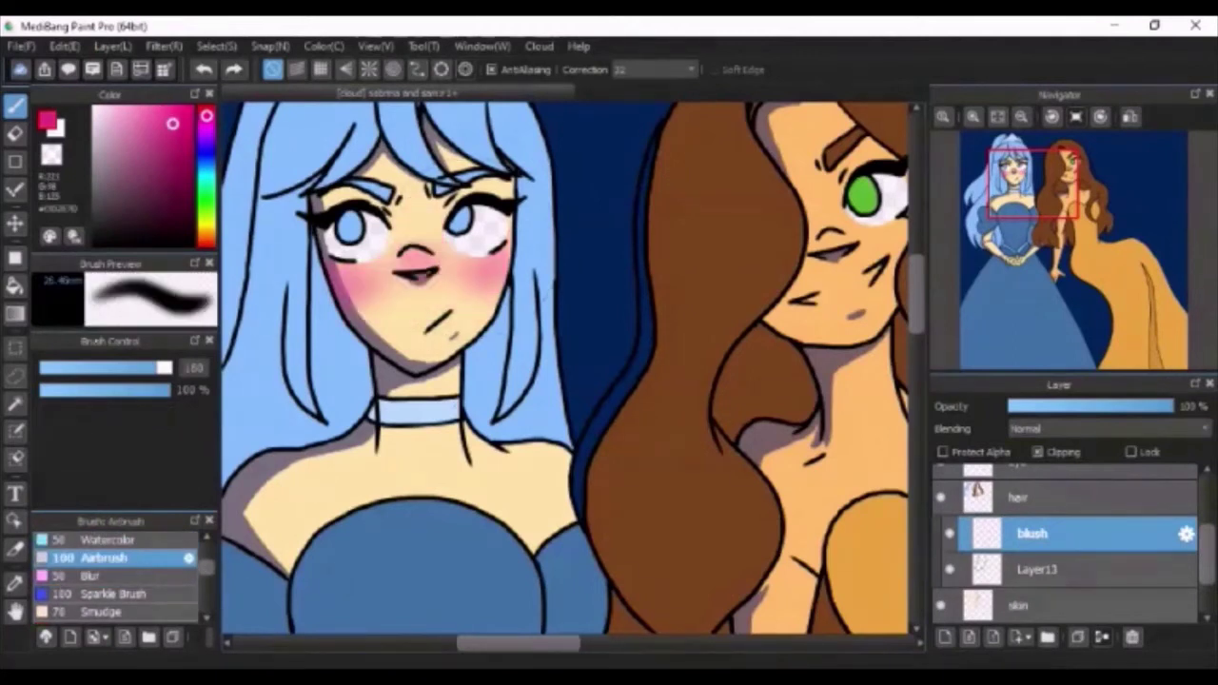
Step: Set the Airbrush to size 39 and 43% opacity, testing it with a stroke across the left princess's cheeks that is undone
{"action": "left_click", "coordinate": [65, 367]}
{"action": "left_click_drag", "start_coordinate": [159, 367], "coordinate": [126, 367]}
{"action": "left_click", "coordinate": [97, 390]}
{"action": "left_click_drag", "start_coordinate": [372, 276], "coordinate": [474, 271]}
{"action": "key", "text": "ctrl+z"}
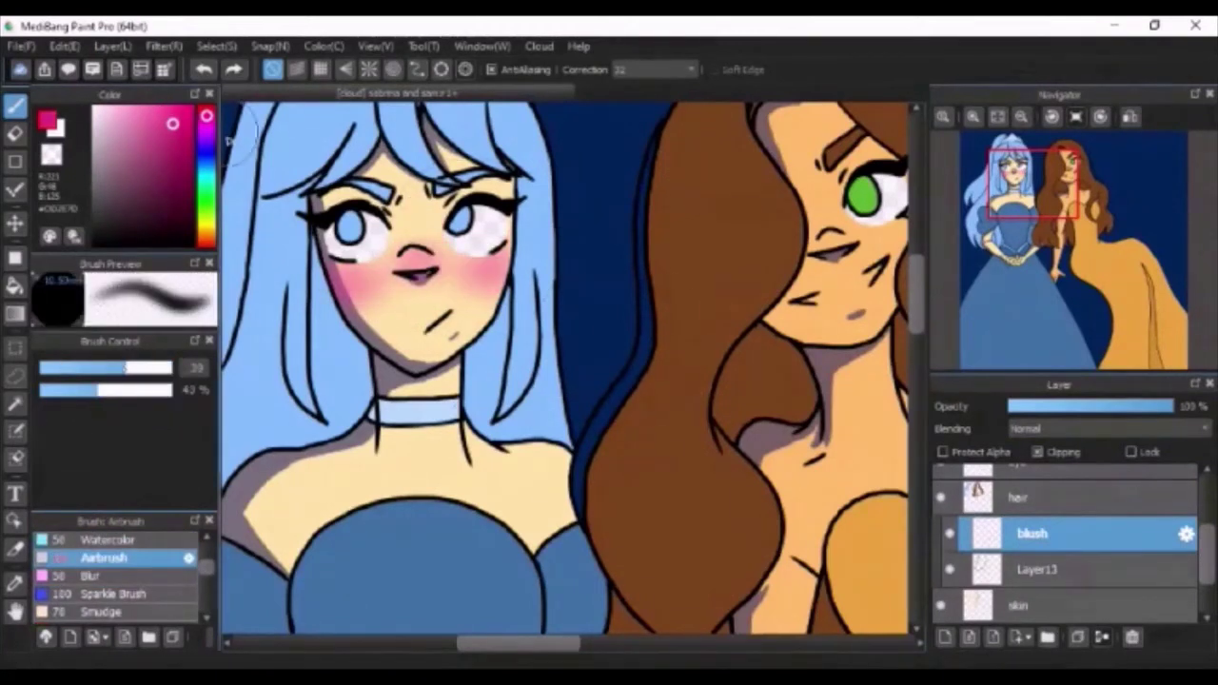
Step: Try building up the left princess's blush with a brighter pink Airbrush, and undo the strokes
{"action": "left_click", "coordinate": [172, 114]}
{"action": "left_click_drag", "start_coordinate": [370, 281], "coordinate": [457, 274]}
{"action": "left_click_drag", "start_coordinate": [381, 276], "coordinate": [342, 283]}
{"action": "left_click_drag", "start_coordinate": [452, 275], "coordinate": [491, 271]}
{"action": "left_click", "coordinate": [204, 70]}
{"action": "left_click", "coordinate": [204, 69]}
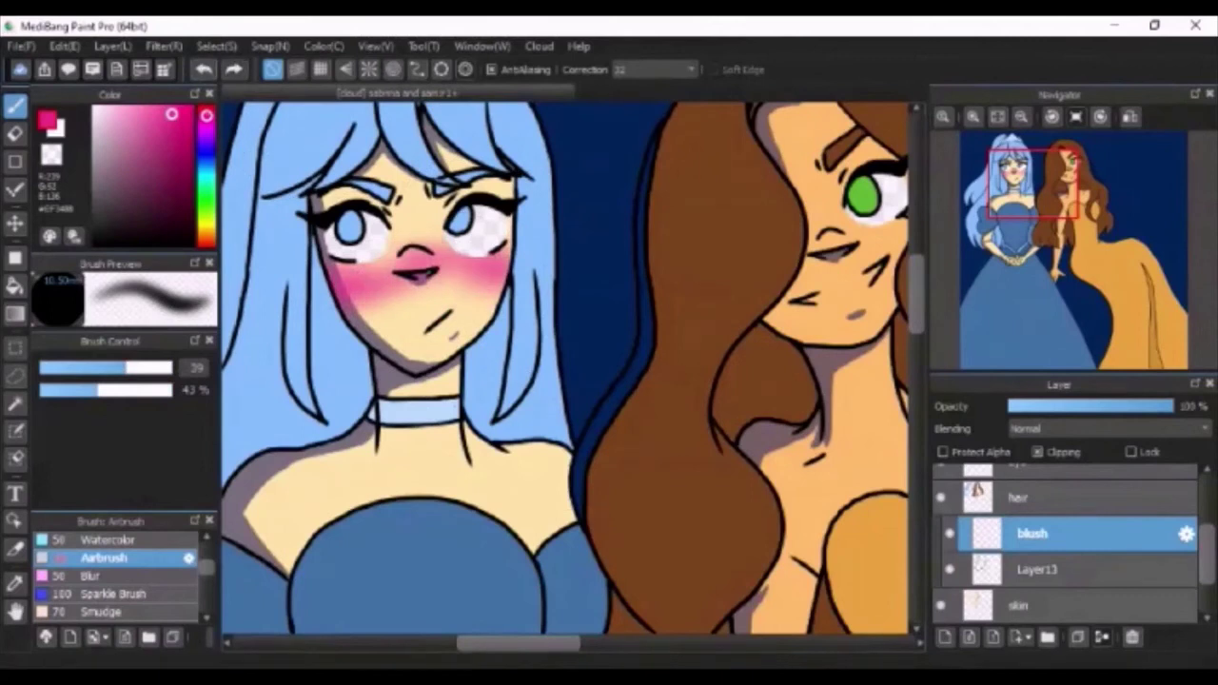
Step: Airbrush coral blush in #FF6F6F across the left princess's cheeks and nose, and soften it with the Blur brush
{"action": "left_click_drag", "start_coordinate": [357, 276], "coordinate": [529, 284]}
{"action": "mouse_move", "coordinate": [457, 294]}
{"action": "left_mouse_down"}
{"action": "mouse_move", "coordinate": [485, 281]}
{"action": "mouse_move", "coordinate": [421, 313]}
{"action": "mouse_move", "coordinate": [419, 297]}
{"action": "mouse_move", "coordinate": [495, 284]}
{"action": "left_mouse_up"}
{"action": "left_click", "coordinate": [91, 576]}
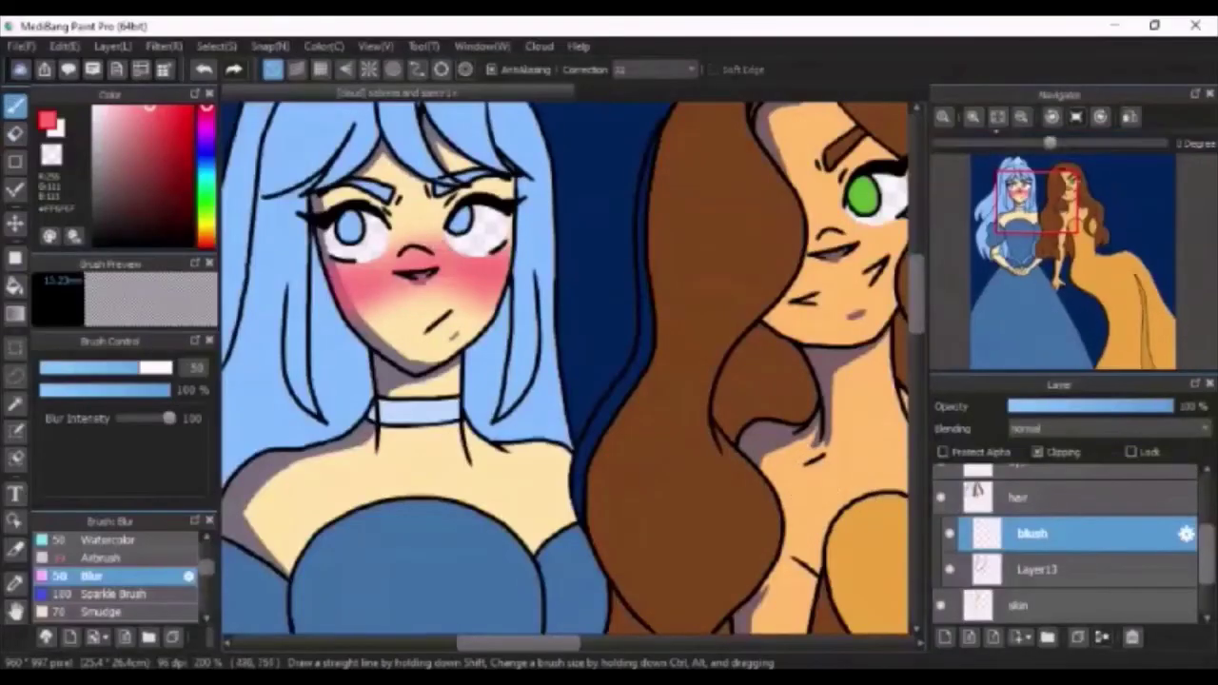
{"action": "left_click", "coordinate": [997, 121]}
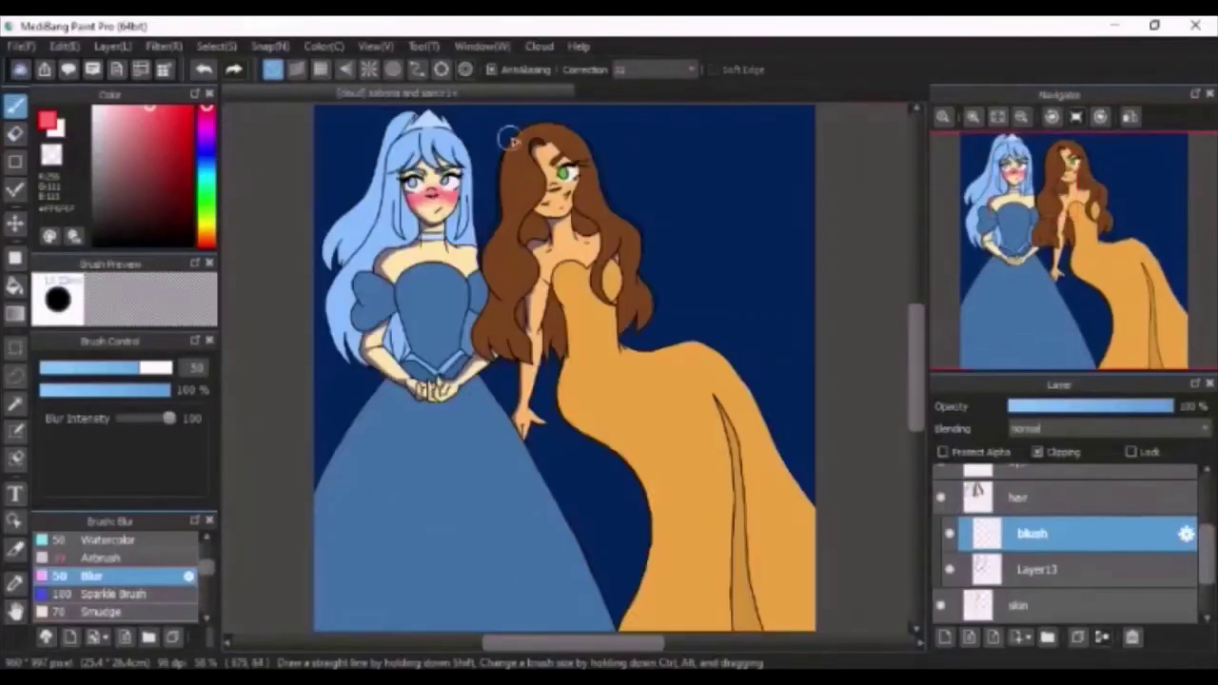
Step: Airbrush coral blush onto the right princess's nose and visible cheek
{"action": "scroll", "coordinate": [562, 164], "scroll_direction": "up", "scroll_amount": 5}
{"action": "scroll", "coordinate": [143, 576], "scroll_direction": "up", "scroll_amount": 2}
{"action": "left_click", "coordinate": [143, 574]}
{"action": "scroll", "coordinate": [143, 576], "scroll_direction": "down", "scroll_amount": 2}
{"action": "scroll", "coordinate": [162, 585], "scroll_direction": "up", "scroll_amount": 1}
{"action": "left_click", "coordinate": [166, 587]}
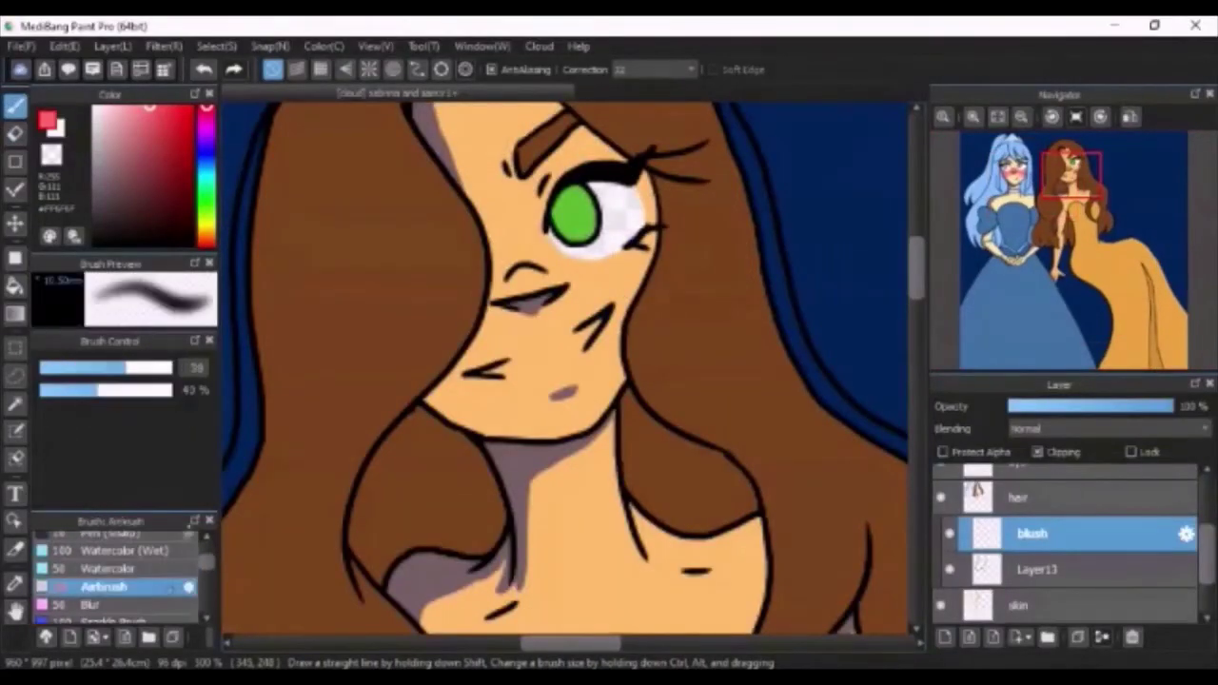
{"action": "mouse_move", "coordinate": [533, 280]}
{"action": "left_mouse_down"}
{"action": "mouse_move", "coordinate": [609, 319]}
{"action": "mouse_move", "coordinate": [514, 290]}
{"action": "left_mouse_up"}
Step: Soften the right princess's blush with the Blur brush at size 83
{"action": "left_click", "coordinate": [997, 117]}
{"action": "scroll", "coordinate": [511, 157], "scroll_direction": "up", "scroll_amount": 4}
{"action": "left_click", "coordinate": [15, 133]}
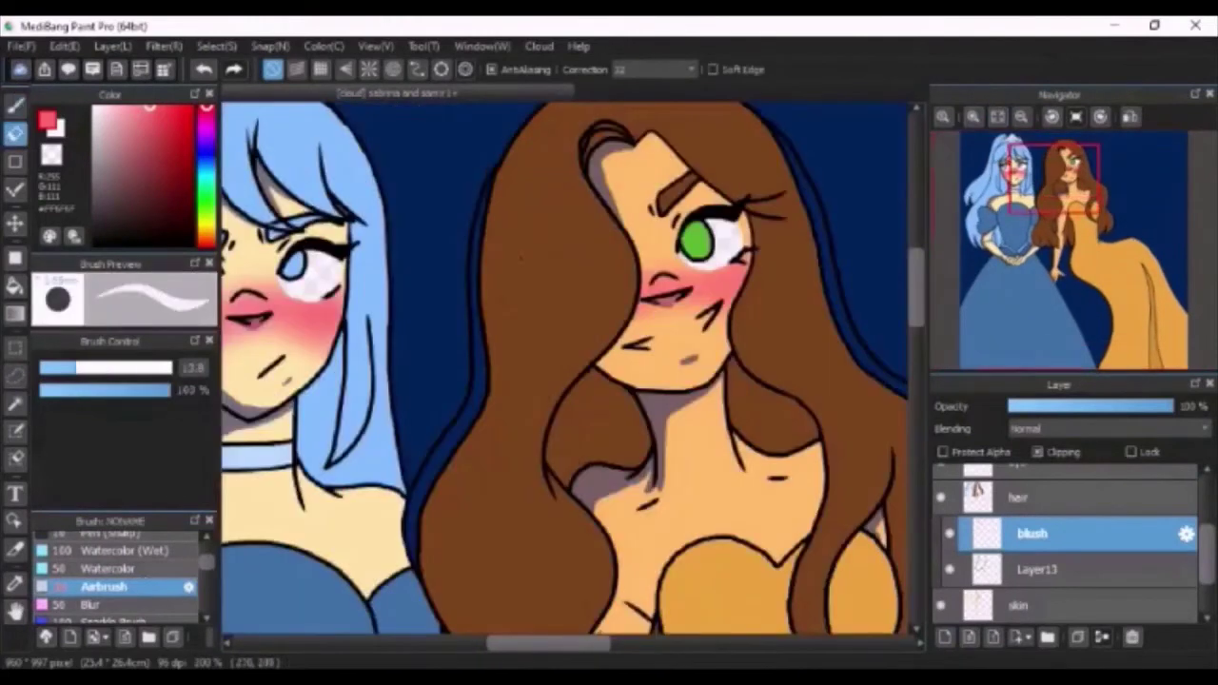
{"action": "left_click", "coordinate": [91, 604]}
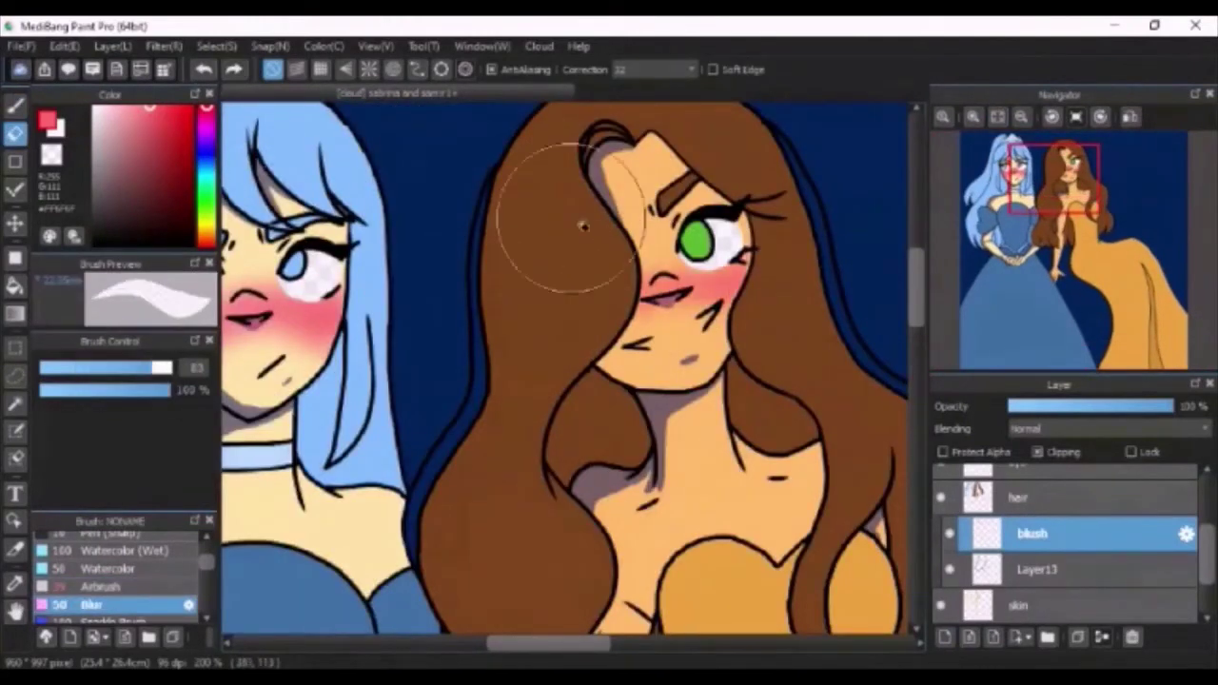
{"action": "left_click", "coordinate": [151, 368]}
{"action": "left_click_drag", "start_coordinate": [657, 309], "coordinate": [702, 307]}
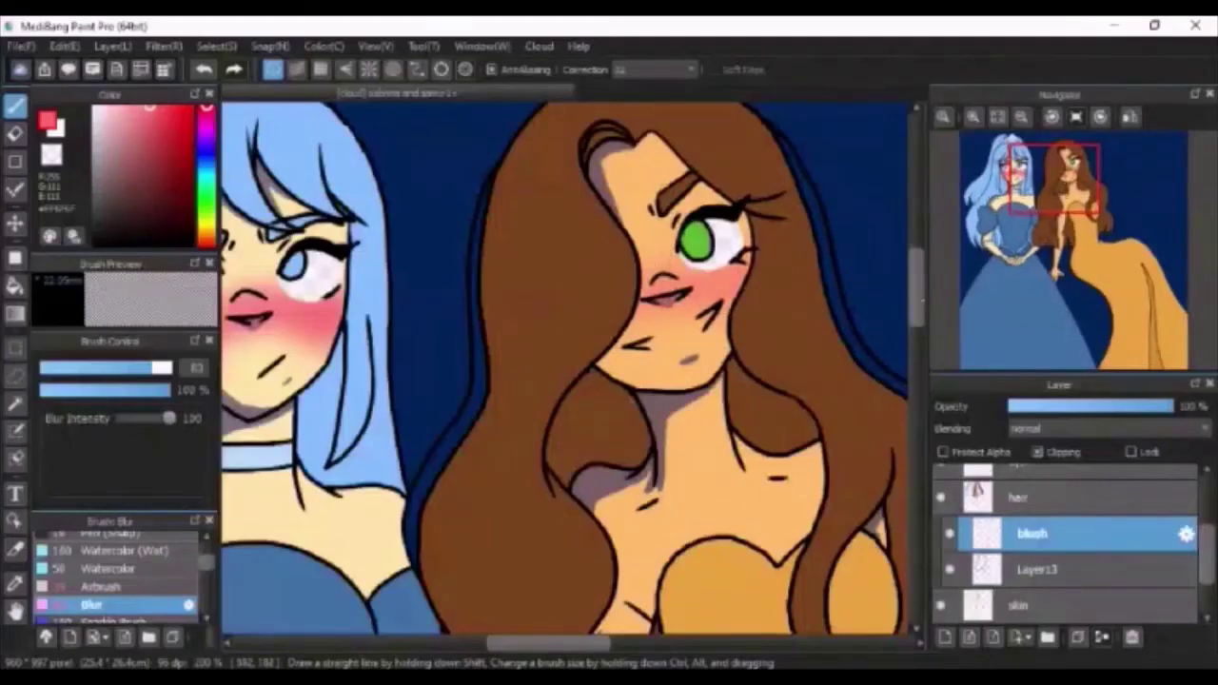
Step: Sample the indigo #1F255F from the skin shading with its layer at 100% opacity, and lower that opacity to 72%
{"action": "left_click", "coordinate": [998, 119]}
{"action": "scroll", "coordinate": [618, 156], "scroll_direction": "up", "scroll_amount": 2}
{"action": "left_click_drag", "start_coordinate": [580, 643], "coordinate": [535, 643]}
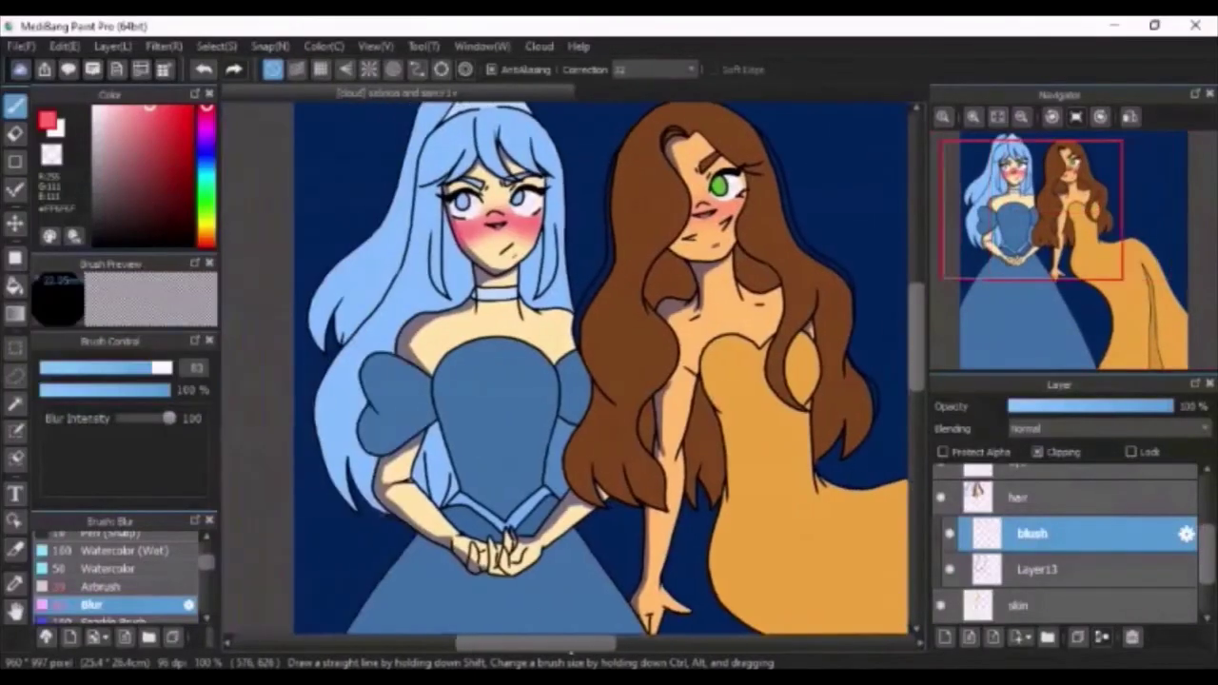
{"action": "scroll", "coordinate": [1042, 533], "scroll_direction": "up", "scroll_amount": 1}
{"action": "left_click", "coordinate": [1042, 533]}
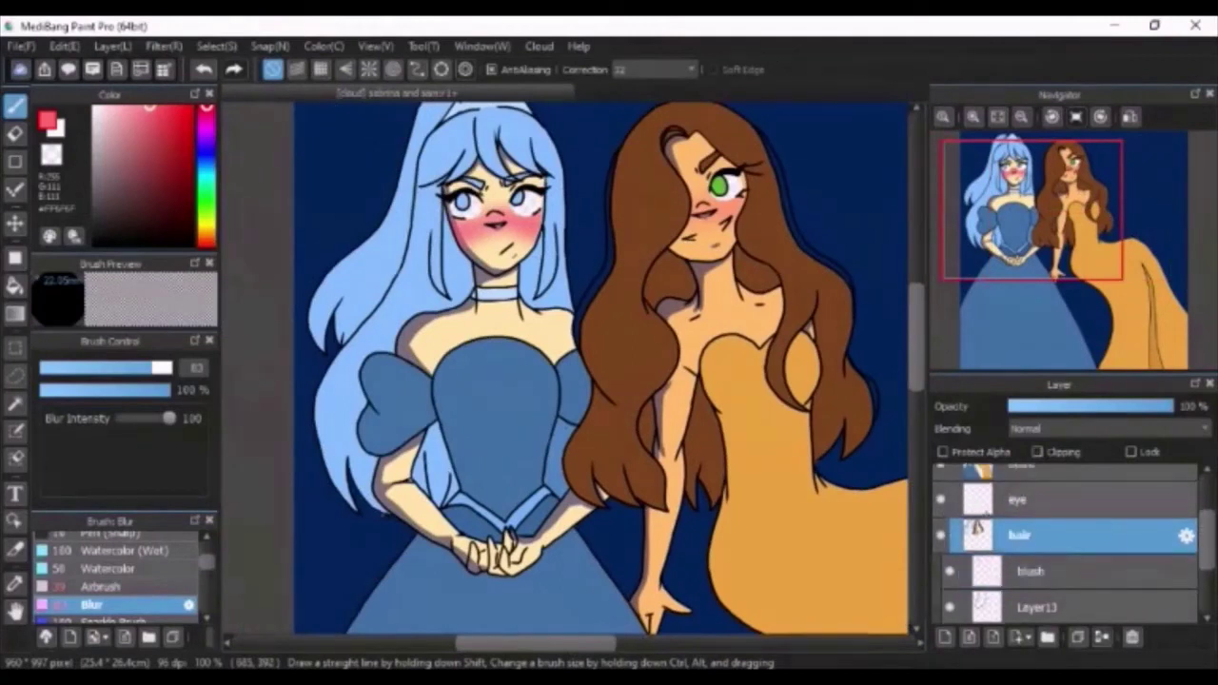
{"action": "scroll", "coordinate": [1042, 533], "scroll_direction": "down", "scroll_amount": 3}
{"action": "left_click", "coordinate": [1042, 498]}
{"action": "left_click_drag", "start_coordinate": [1109, 406], "coordinate": [1176, 407]}
{"action": "left_click", "coordinate": [16, 583]}
{"action": "left_click", "coordinate": [412, 322]}
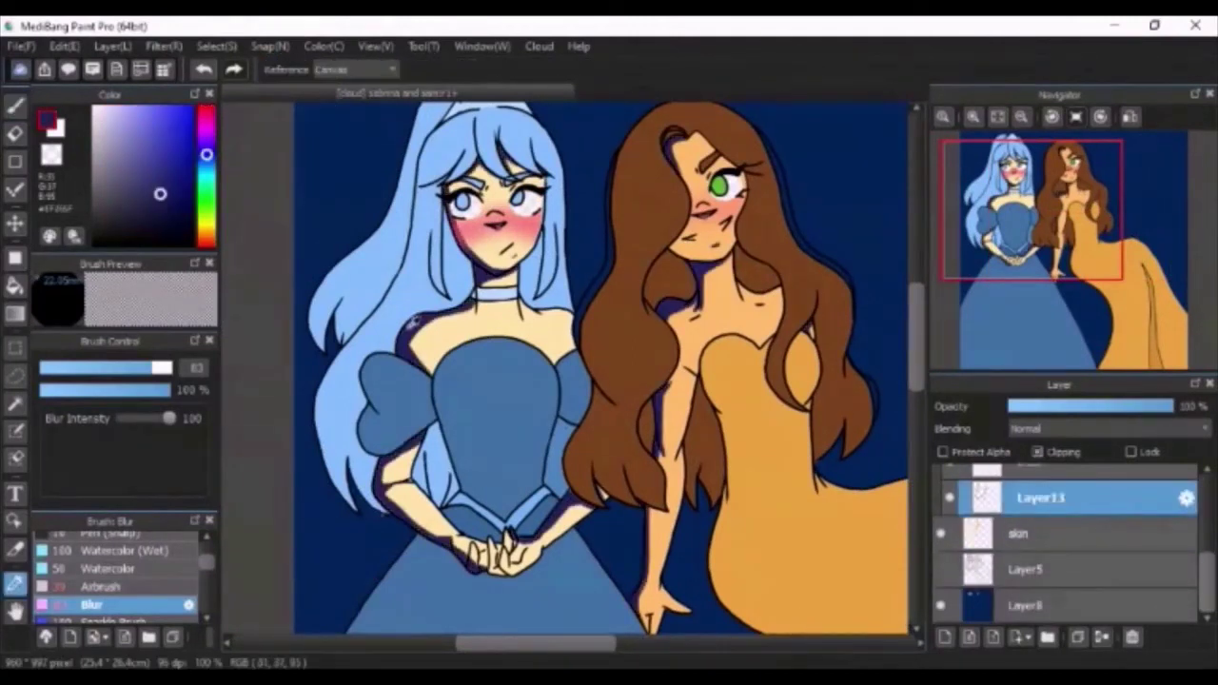
{"action": "scroll", "coordinate": [1047, 542], "scroll_direction": "up", "scroll_amount": 3}
Step: Add a new clipped layer above the hair layer
{"action": "left_click", "coordinate": [1047, 558]}
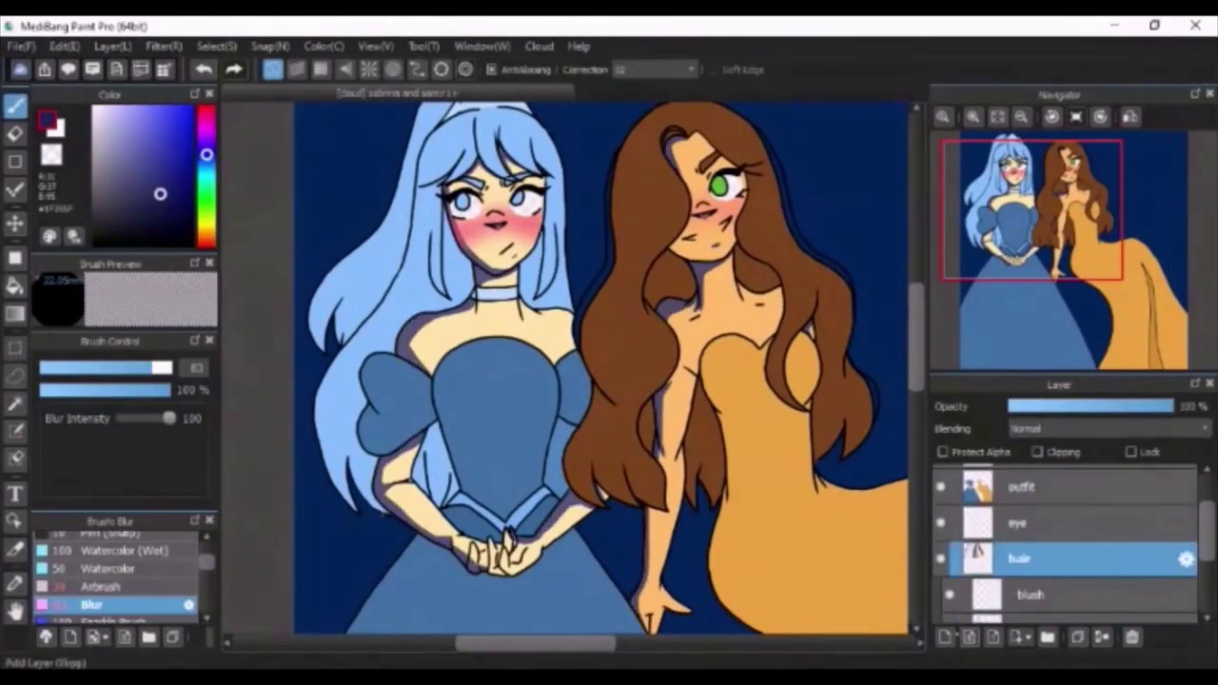
{"action": "left_click", "coordinate": [945, 638]}
{"action": "left_click", "coordinate": [1038, 452]}
Step: Rename the skin shading layer and the new clipped layer above the hair to "shadow"
{"action": "scroll", "coordinate": [1055, 556], "scroll_direction": "down", "scroll_amount": 1}
{"action": "double_click", "coordinate": [1051, 600]}
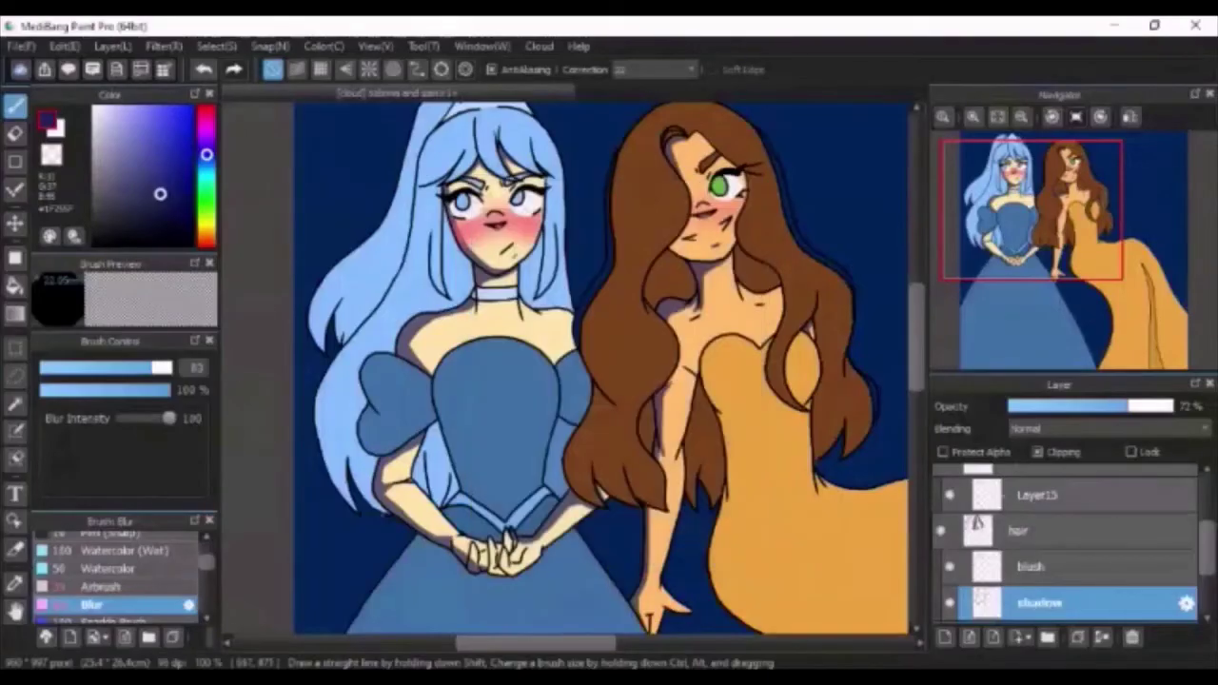
{"action": "scroll", "coordinate": [1115, 541], "scroll_direction": "up", "scroll_amount": 2}
{"action": "double_click", "coordinate": [1115, 541]}
{"action": "type", "text": "shadow"}
{"action": "key", "text": "Return"}
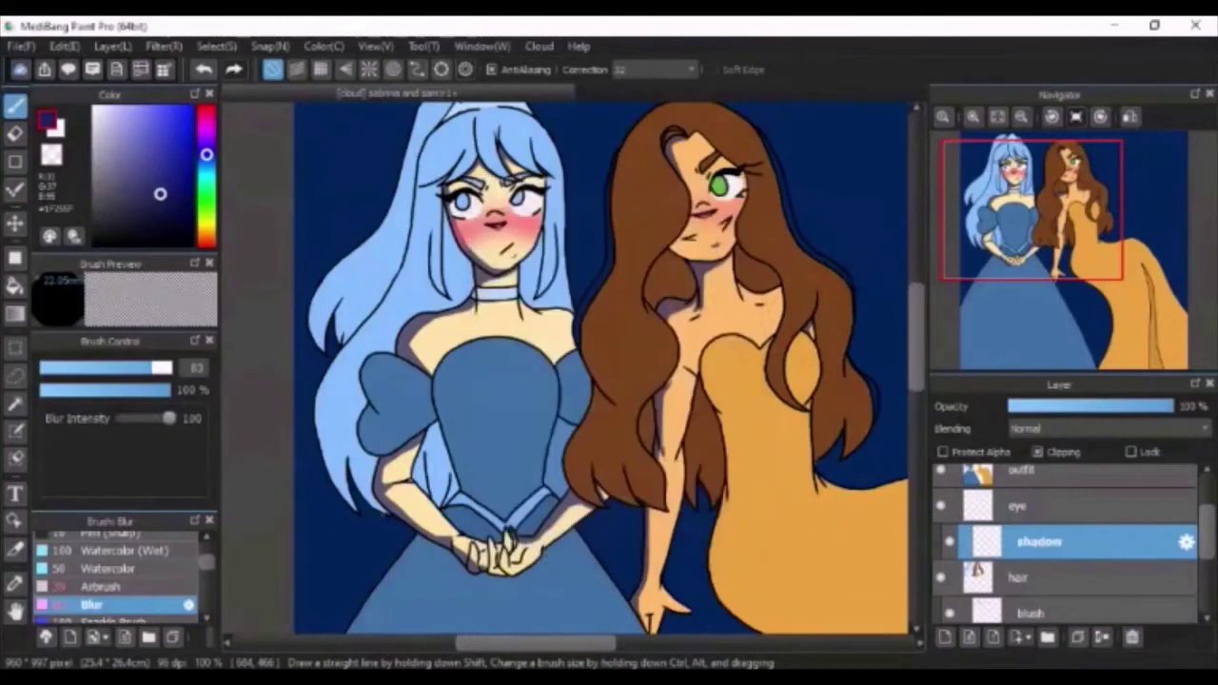
Step: Shade the outer edges of the left princess's two face-framing locks in indigo with the Pen at size 9.6
{"action": "left_click_drag", "start_coordinate": [918, 339], "coordinate": [917, 319]}
{"action": "scroll", "coordinate": [362, 354], "scroll_direction": "up", "scroll_amount": 1}
{"action": "left_click", "coordinate": [108, 570]}
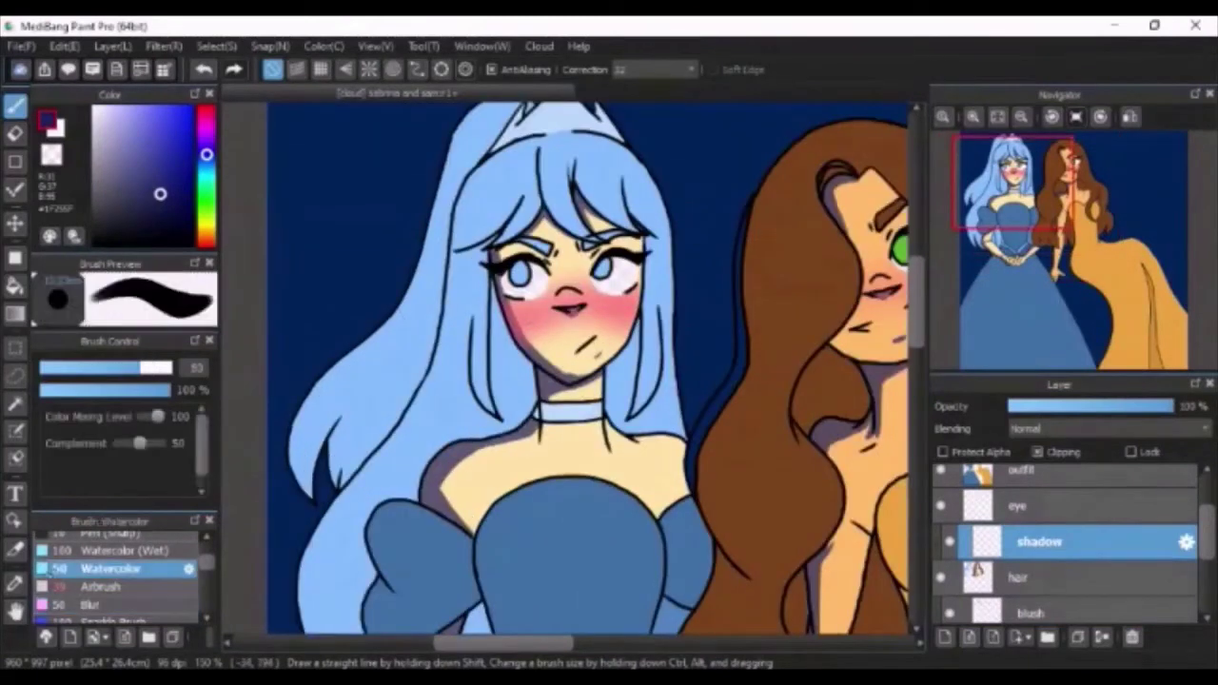
{"action": "left_click", "coordinate": [101, 587]}
{"action": "left_click", "coordinate": [169, 368]}
{"action": "scroll", "coordinate": [114, 577], "scroll_direction": "up", "scroll_amount": 2}
{"action": "left_click", "coordinate": [105, 577]}
{"action": "left_click_drag", "start_coordinate": [472, 299], "coordinate": [491, 409]}
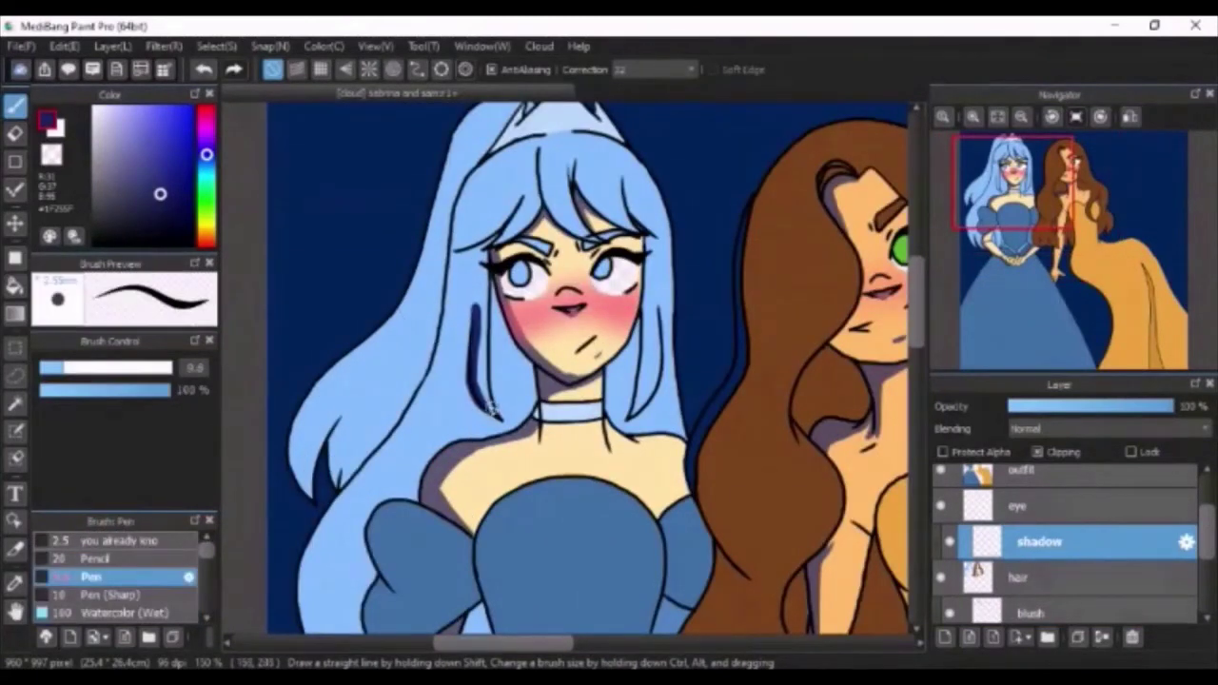
{"action": "left_click_drag", "start_coordinate": [661, 362], "coordinate": [647, 399]}
{"action": "key", "text": "e"}
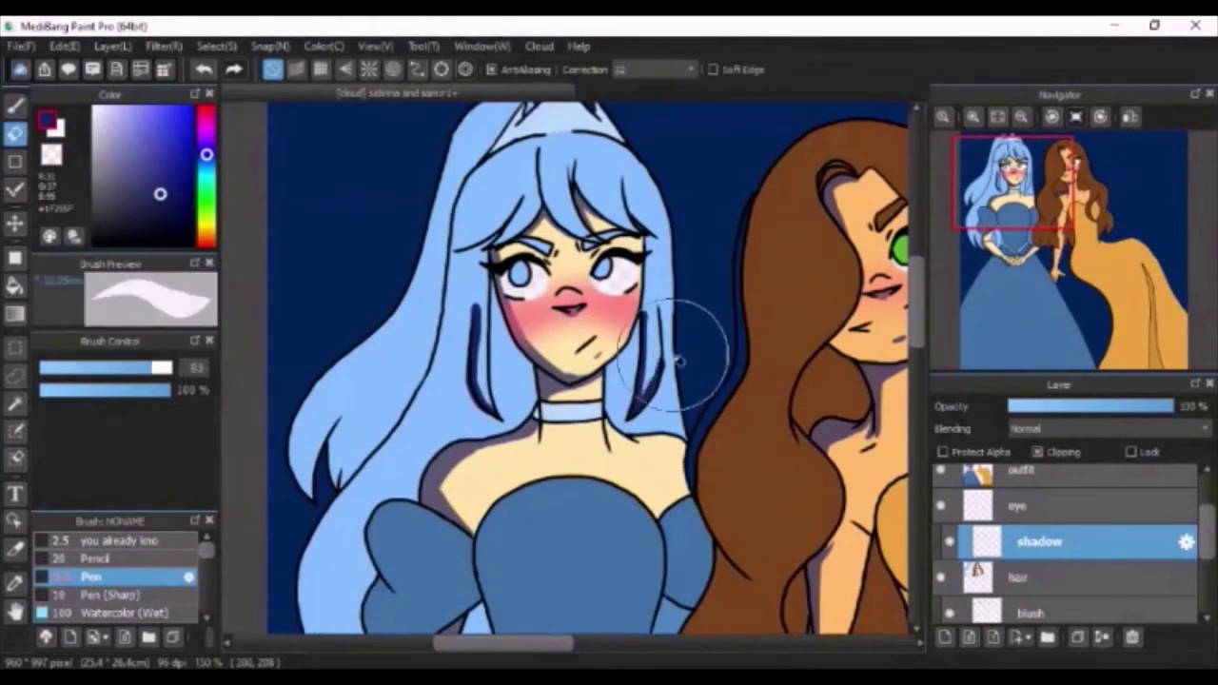
{"action": "left_click", "coordinate": [48, 368]}
{"action": "key", "text": "b"}
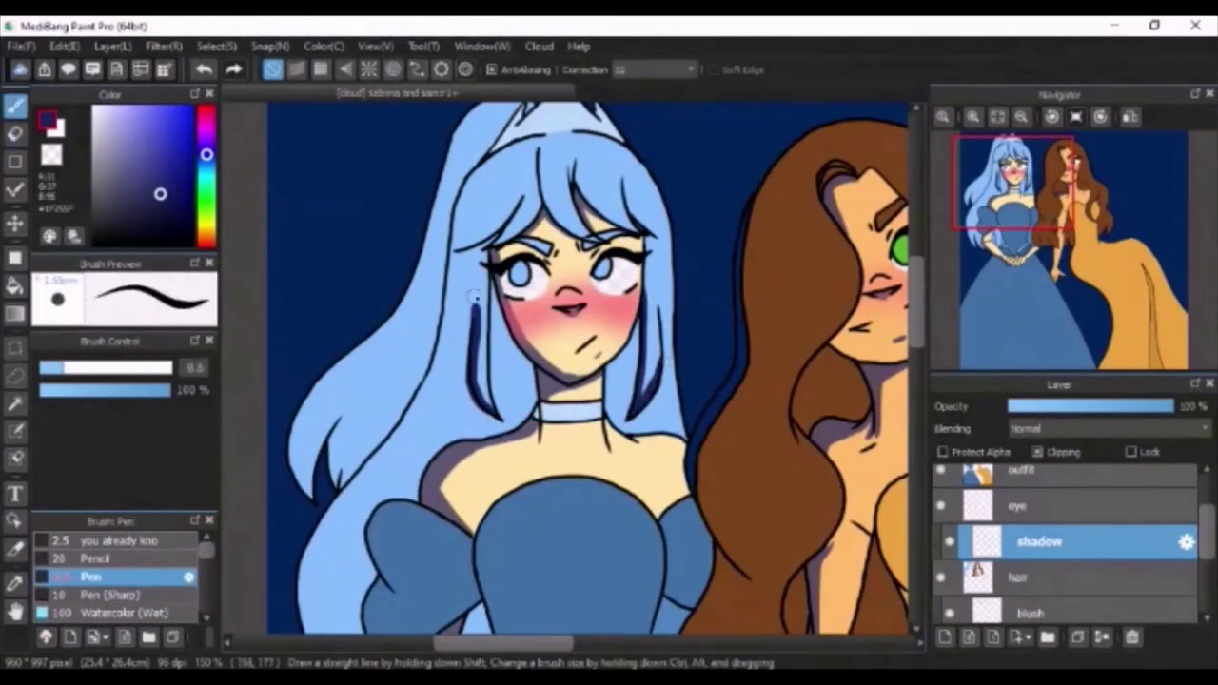
Step: Shade the left princess's hair from beneath the tiara around the ponytail-side edge of her head and down behind the front locks
{"action": "left_click_drag", "start_coordinate": [544, 138], "coordinate": [481, 175]}
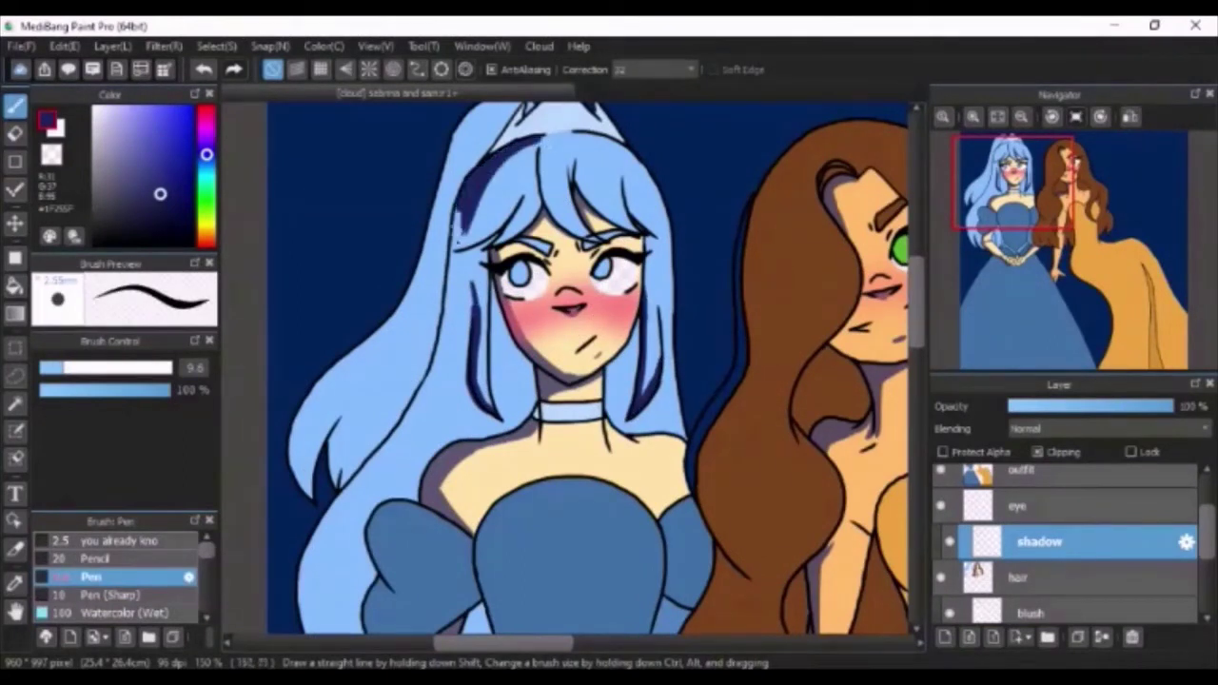
{"action": "mouse_move", "coordinate": [459, 233]}
{"action": "left_mouse_down"}
{"action": "mouse_move", "coordinate": [448, 360]}
{"action": "mouse_move", "coordinate": [460, 278]}
{"action": "mouse_move", "coordinate": [425, 398]}
{"action": "left_mouse_up"}
{"action": "key", "text": "e"}
{"action": "key", "text": "b"}
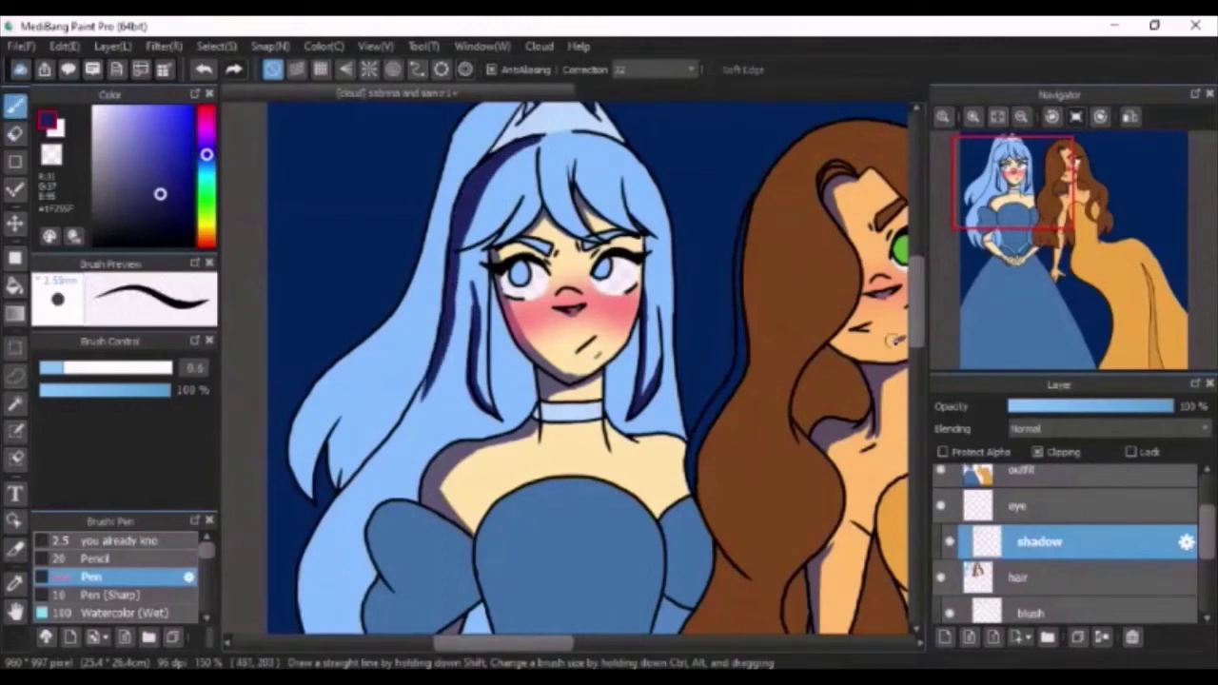
Step: Extend the indigo shading along the outer edge of the left princess's long back hair down to its pointed tips
{"action": "scroll", "coordinate": [895, 340], "scroll_direction": "down", "scroll_amount": 3}
{"action": "mouse_move", "coordinate": [439, 244]}
{"action": "left_mouse_down"}
{"action": "mouse_move", "coordinate": [350, 365]}
{"action": "mouse_move", "coordinate": [309, 505]}
{"action": "mouse_move", "coordinate": [305, 458]}
{"action": "mouse_move", "coordinate": [357, 607]}
{"action": "left_mouse_up"}
{"action": "left_click_drag", "start_coordinate": [343, 514], "coordinate": [390, 609]}
{"action": "left_click_drag", "start_coordinate": [348, 489], "coordinate": [409, 618]}
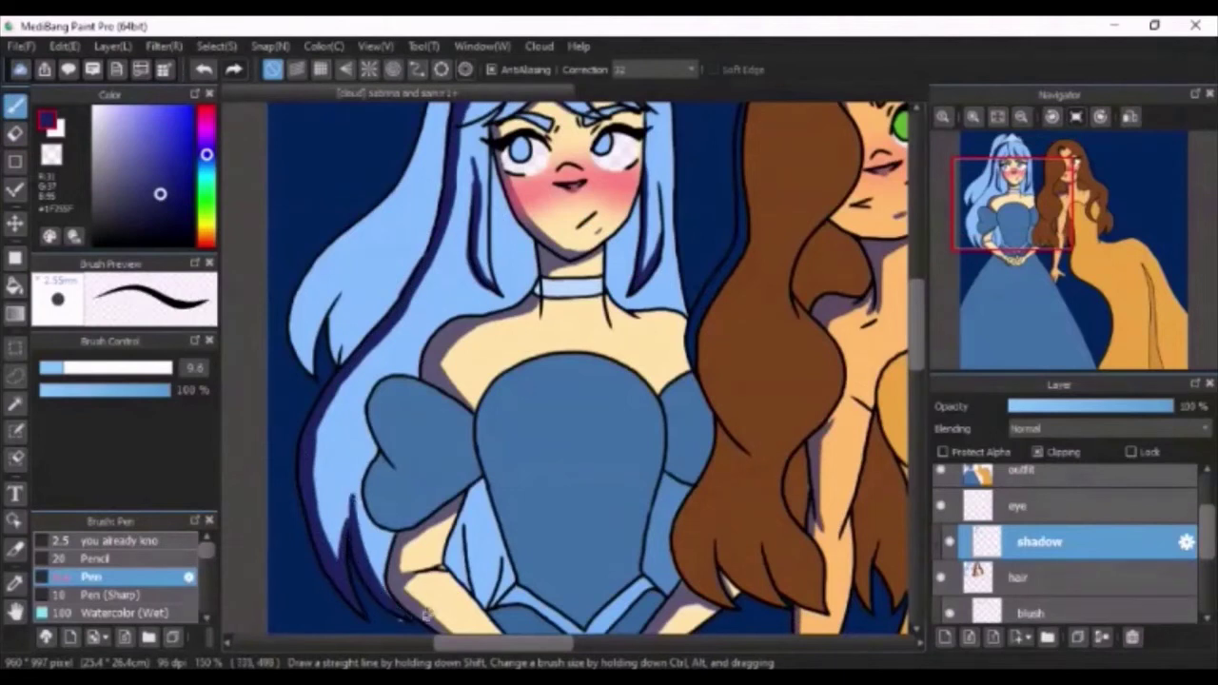
Step: Shade the left princess's hair locks between arm and waist and the parted strands of her bangs in indigo
{"action": "left_click_drag", "start_coordinate": [440, 548], "coordinate": [470, 592]}
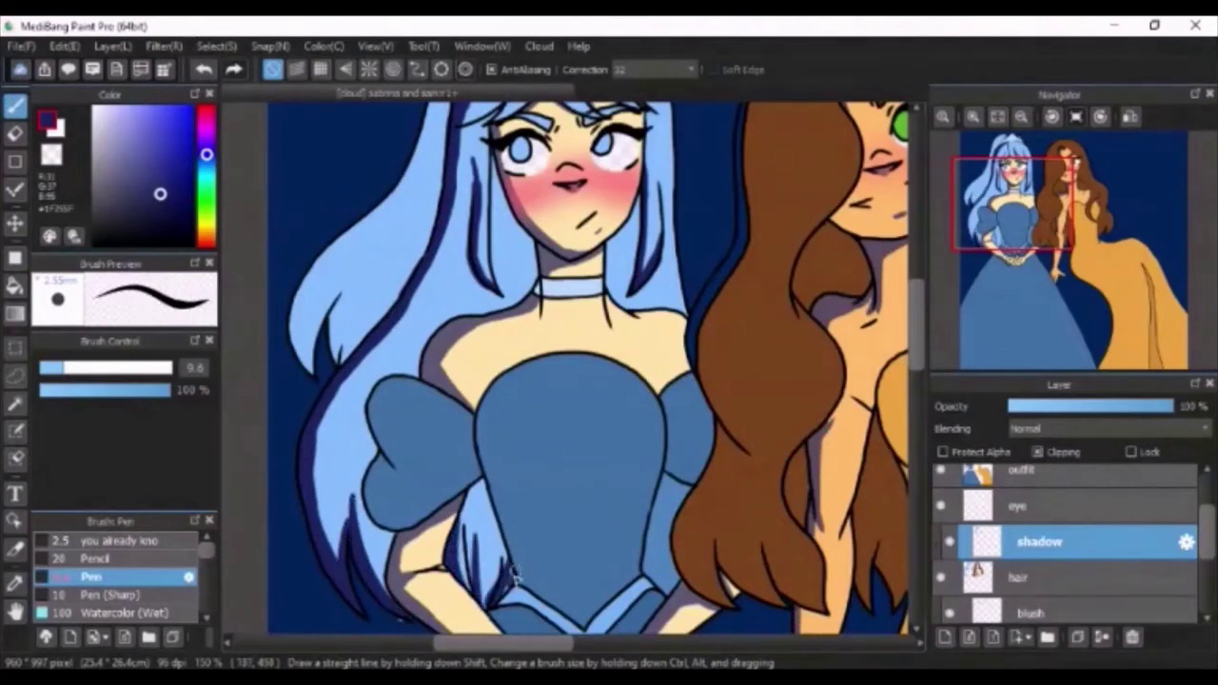
{"action": "scroll", "coordinate": [447, 286], "scroll_direction": "up", "scroll_amount": 4}
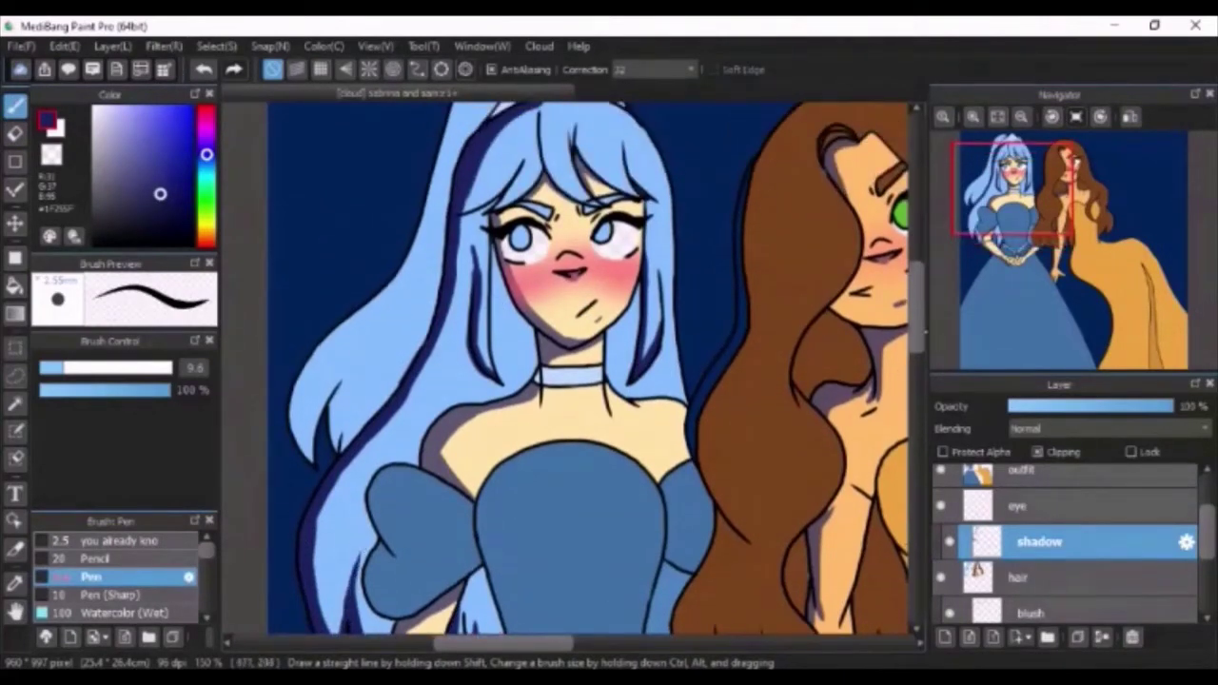
{"action": "scroll", "coordinate": [529, 232], "scroll_direction": "up", "scroll_amount": 1}
{"action": "left_click_drag", "start_coordinate": [542, 211], "coordinate": [573, 283]}
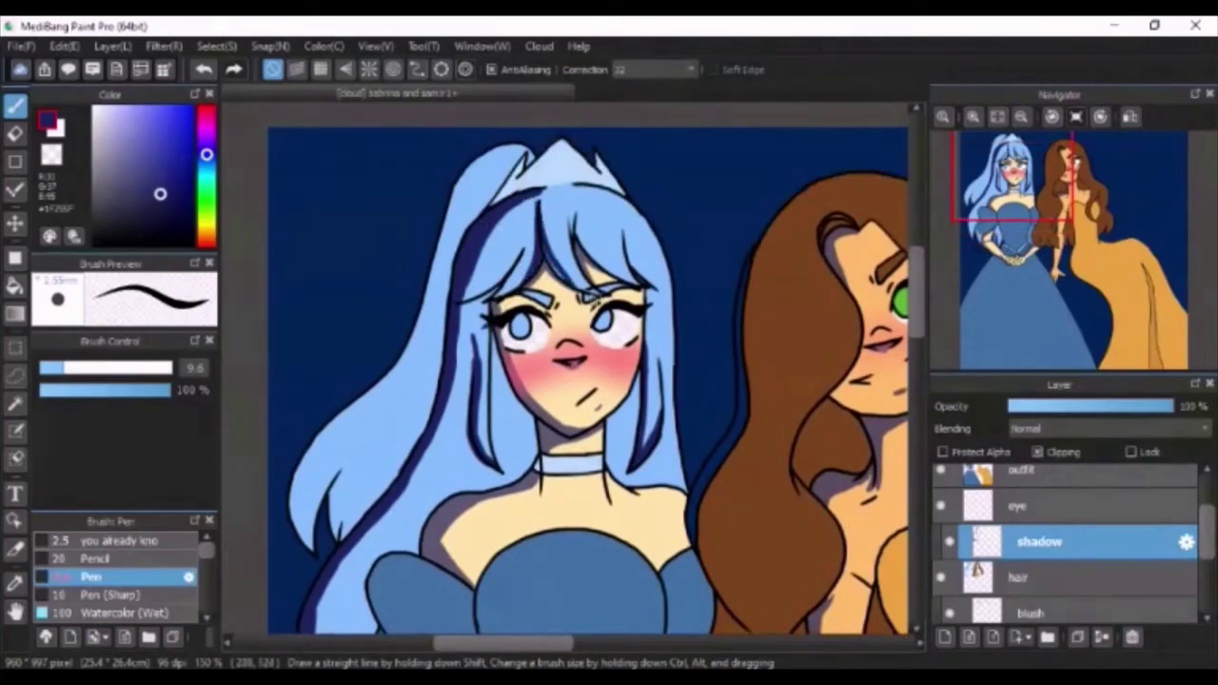
{"action": "mouse_move", "coordinate": [578, 226]}
{"action": "left_mouse_down"}
{"action": "mouse_move", "coordinate": [604, 265]}
{"action": "mouse_move", "coordinate": [619, 241]}
{"action": "left_mouse_up"}
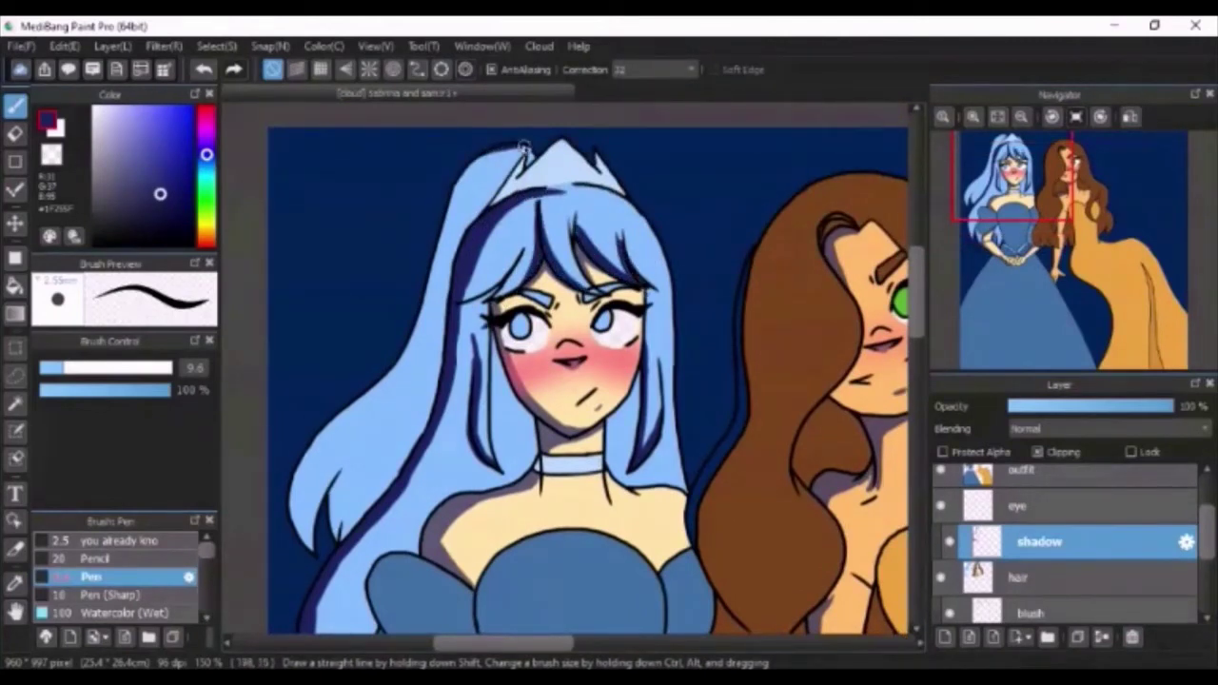
Step: Shade the outer edge of the left princess's ponytail in indigo from beside the tiara down to its pointed tips
{"action": "left_click_drag", "start_coordinate": [523, 146], "coordinate": [441, 245]}
{"action": "mouse_move", "coordinate": [427, 306]}
{"action": "left_mouse_down"}
{"action": "mouse_move", "coordinate": [331, 426]}
{"action": "mouse_move", "coordinate": [301, 529]}
{"action": "mouse_move", "coordinate": [310, 550]}
{"action": "left_mouse_up"}
{"action": "mouse_move", "coordinate": [336, 490]}
{"action": "left_mouse_down"}
{"action": "mouse_move", "coordinate": [333, 531]}
{"action": "mouse_move", "coordinate": [340, 511]}
{"action": "left_mouse_up"}
{"action": "key", "text": "e"}
{"action": "key", "text": "b"}
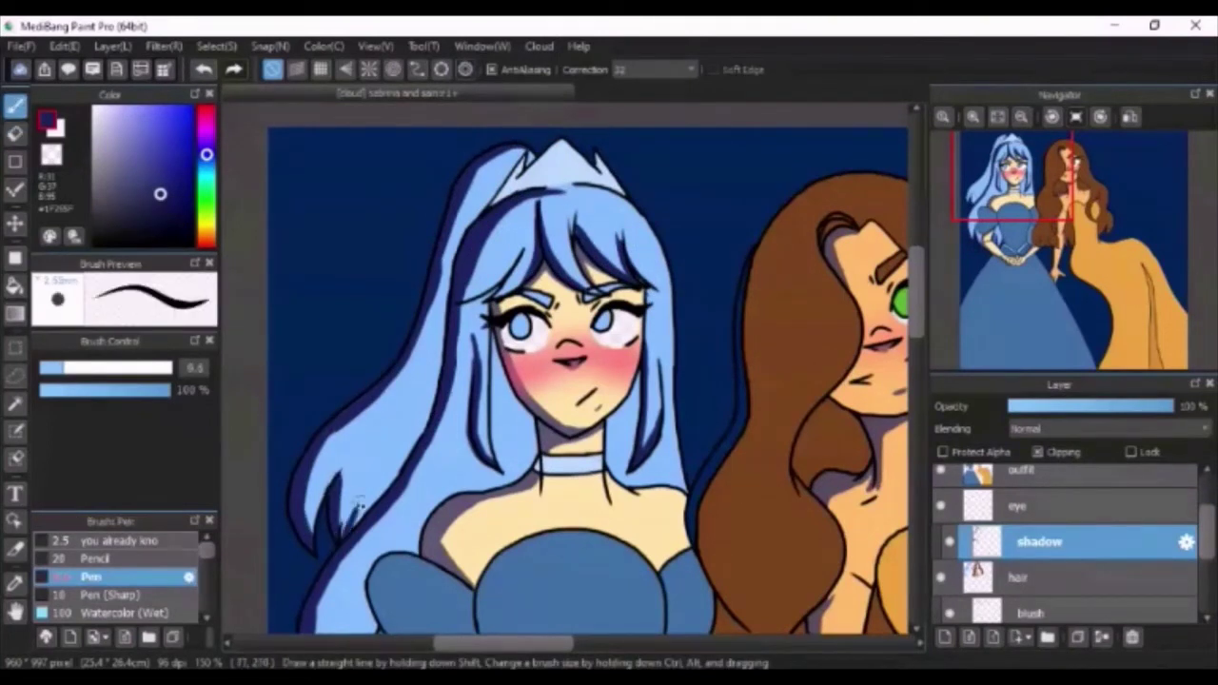
{"action": "key", "text": "e"}
{"action": "key", "text": "b"}
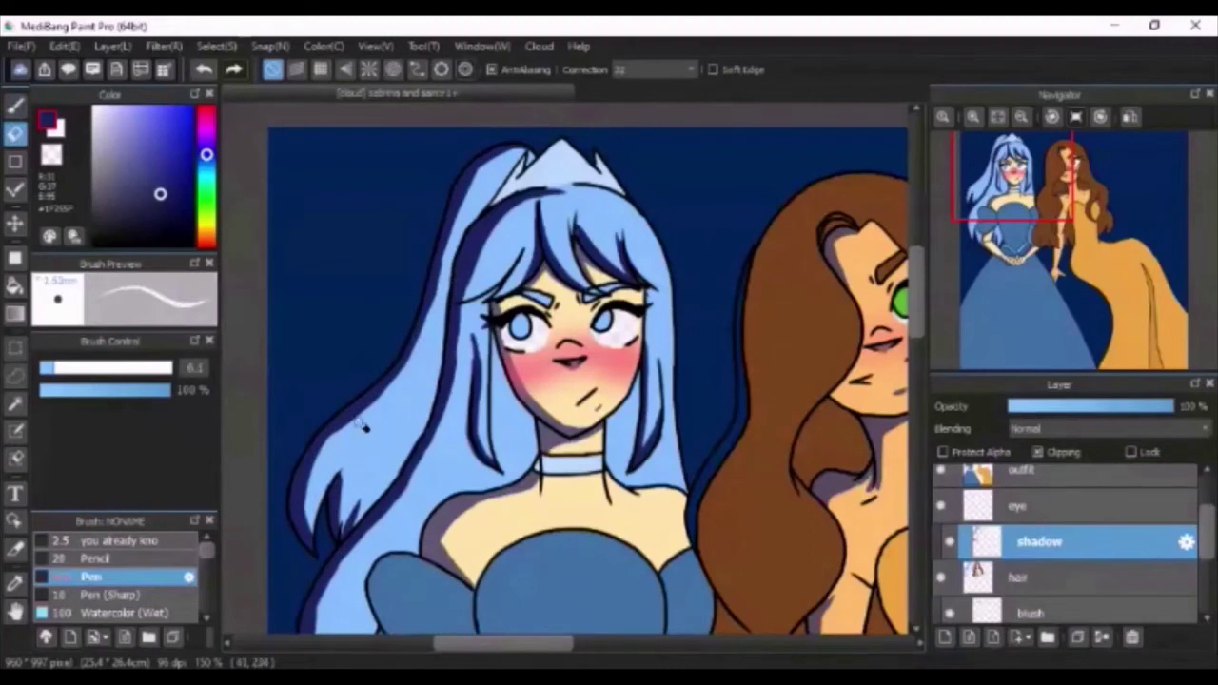
Step: Shade the edge of the right princess's hair facing the other princess in indigo with the Pen at size 4.5
{"action": "left_click", "coordinate": [998, 117]}
{"action": "scroll", "coordinate": [886, 331], "scroll_direction": "up", "scroll_amount": 1}
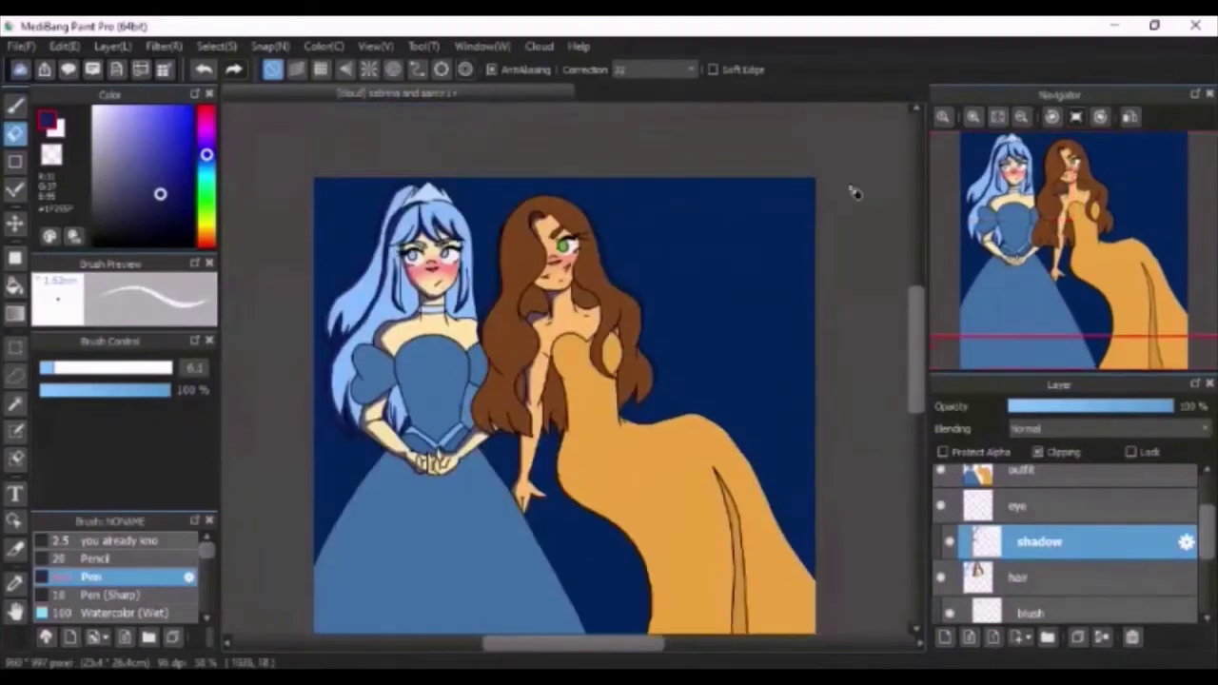
{"action": "scroll", "coordinate": [583, 292], "scroll_direction": "up", "scroll_amount": 3}
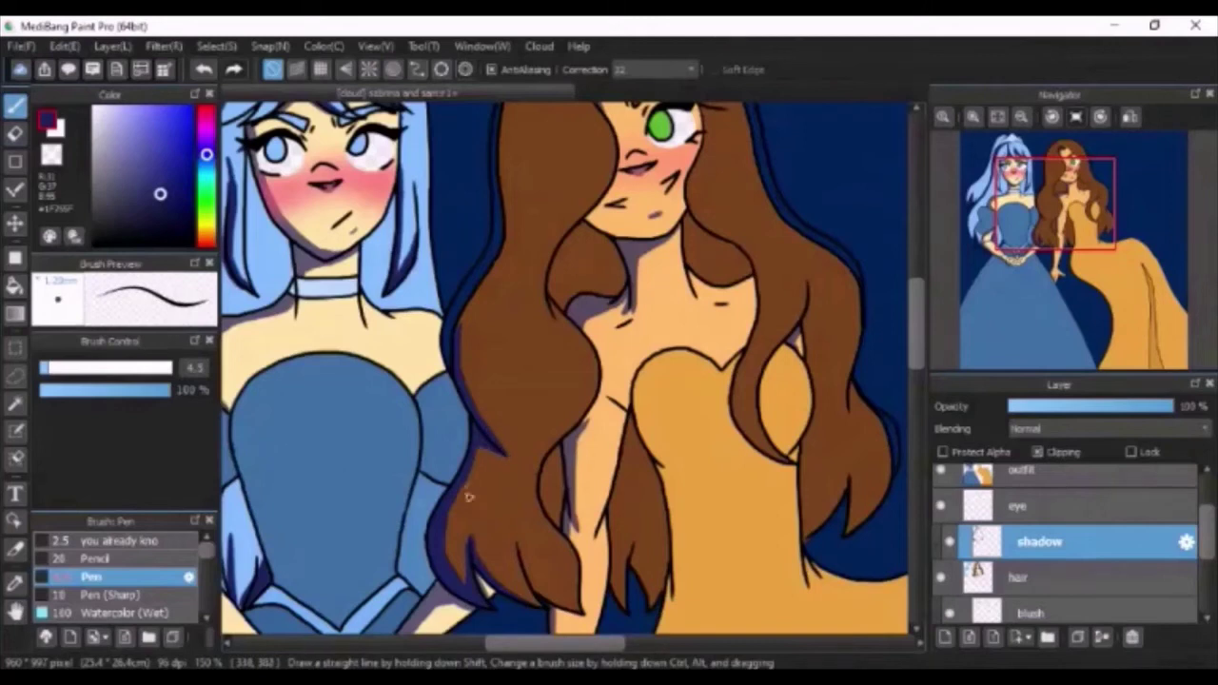
{"action": "scroll", "coordinate": [797, 322], "scroll_direction": "up", "scroll_amount": 3}
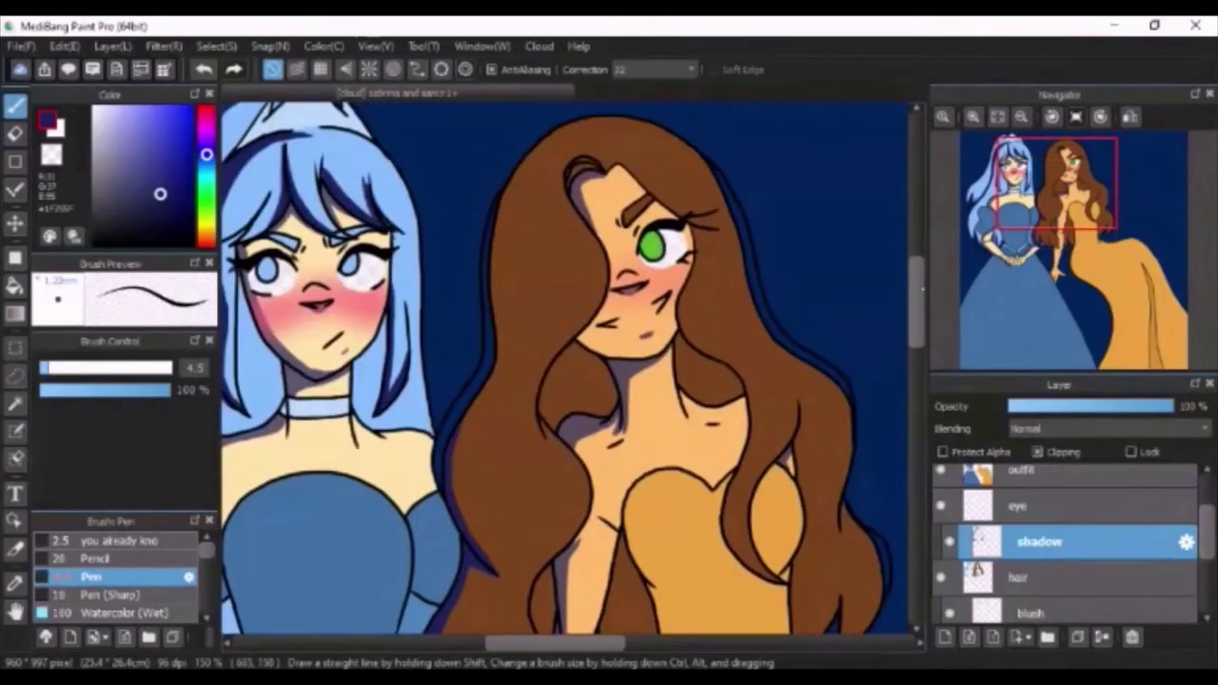
{"action": "left_click_drag", "start_coordinate": [921, 289], "coordinate": [921, 288]}
{"action": "left_click", "coordinate": [15, 403]}
{"action": "left_click", "coordinate": [329, 445]}
{"action": "key", "text": "ctrl+d"}
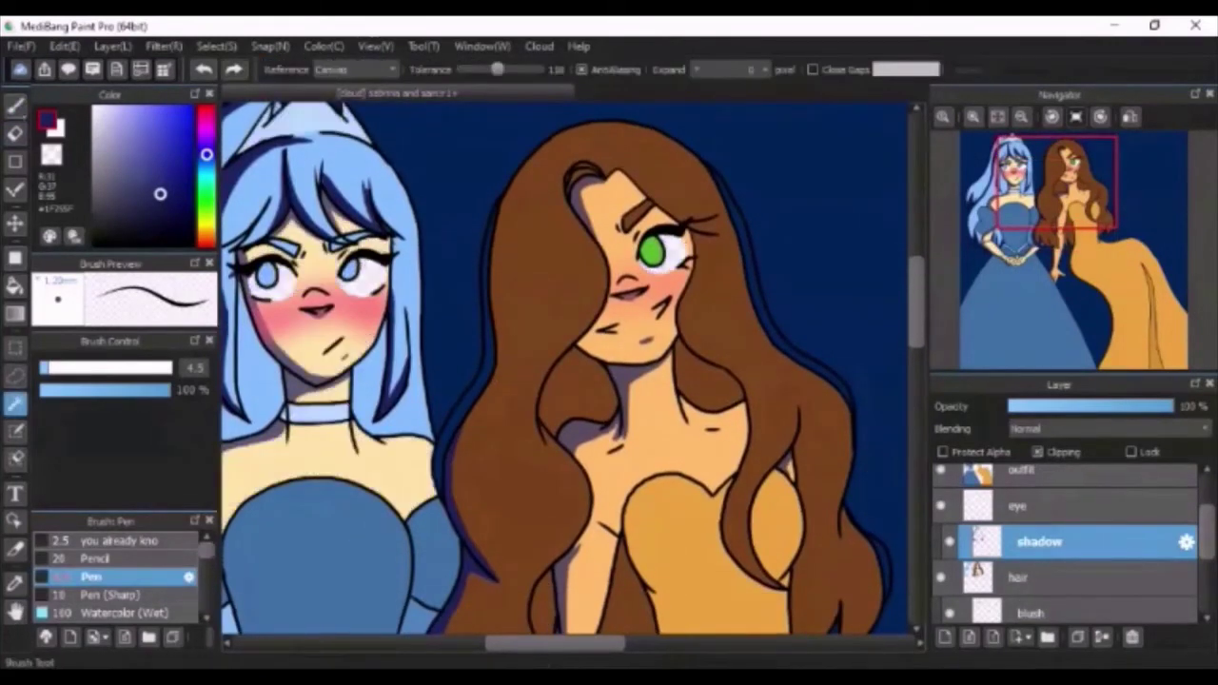
Step: Fill the right princess's hair behind both sides of her neck with indigo using the Pen at size 14.8
{"action": "left_click", "coordinate": [16, 106]}
{"action": "left_click", "coordinate": [78, 368]}
{"action": "mouse_move", "coordinate": [562, 375]}
{"action": "left_mouse_down"}
{"action": "mouse_move", "coordinate": [552, 417]}
{"action": "mouse_move", "coordinate": [607, 410]}
{"action": "mouse_move", "coordinate": [572, 361]}
{"action": "left_mouse_up"}
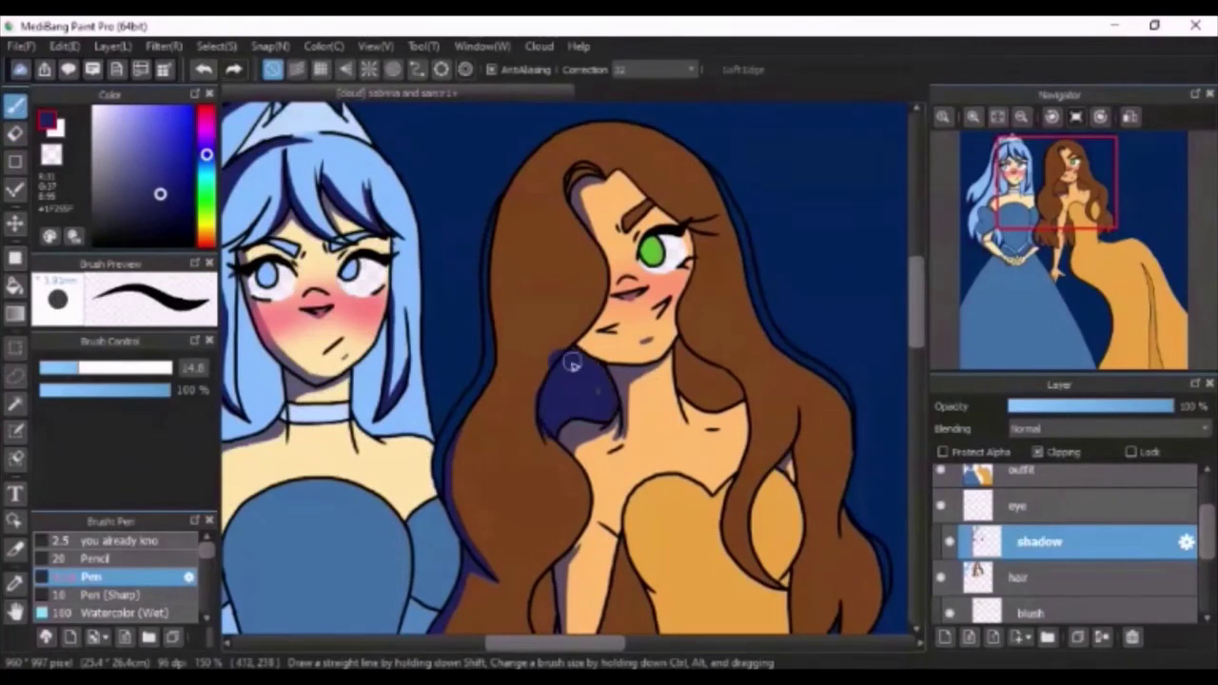
{"action": "key", "text": "e"}
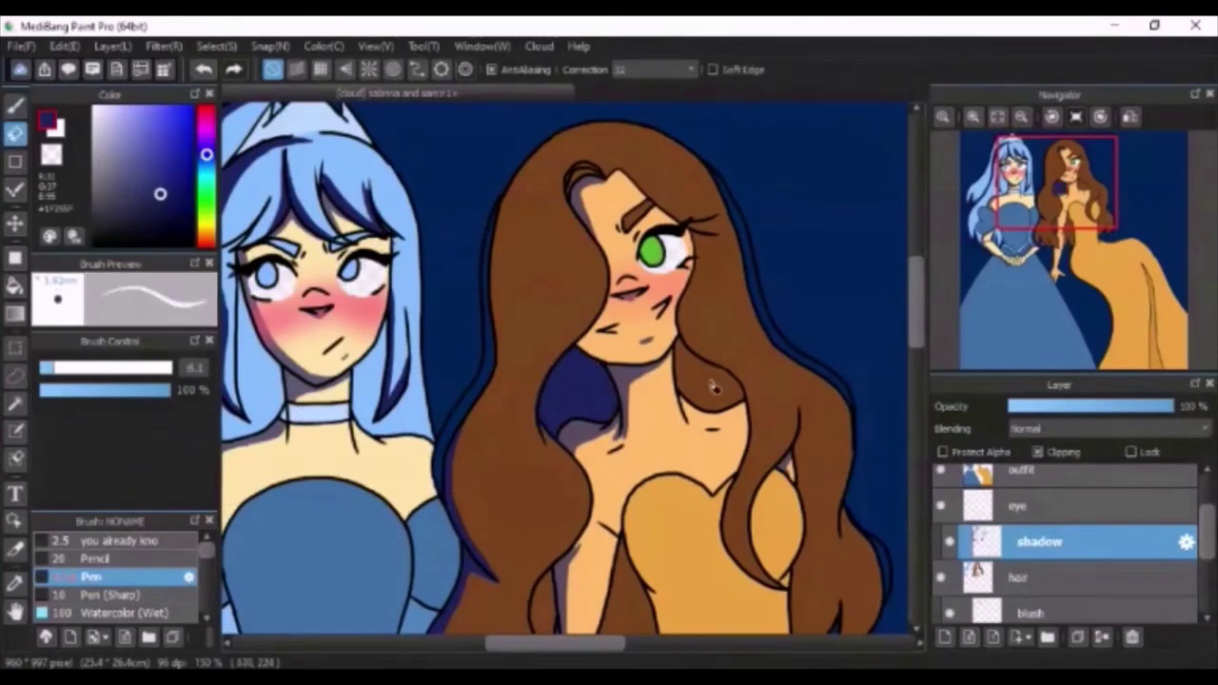
{"action": "key", "text": "b"}
{"action": "mouse_move", "coordinate": [687, 354]}
{"action": "left_mouse_down"}
{"action": "mouse_move", "coordinate": [732, 394]}
{"action": "mouse_move", "coordinate": [695, 365]}
{"action": "left_mouse_up"}
{"action": "key", "text": "e"}
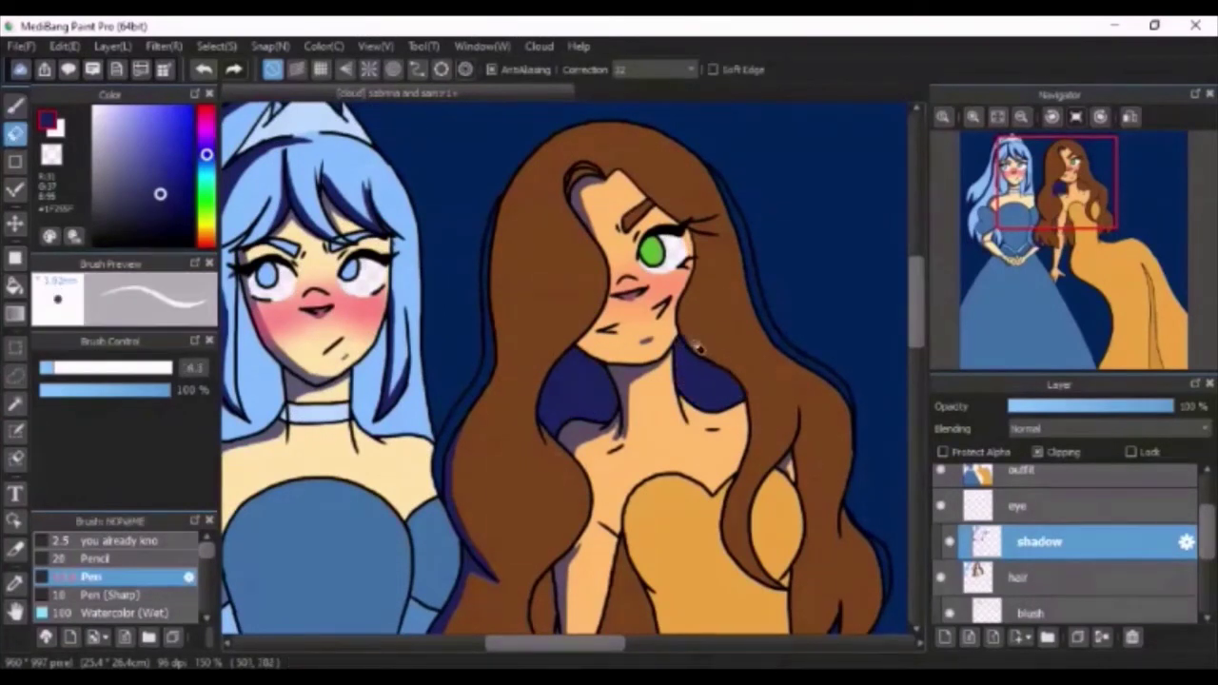
Step: Shade the right princess's far-side locks and the curl at her hair parting in indigo with the Pen at size 5.5
{"action": "key", "text": "b"}
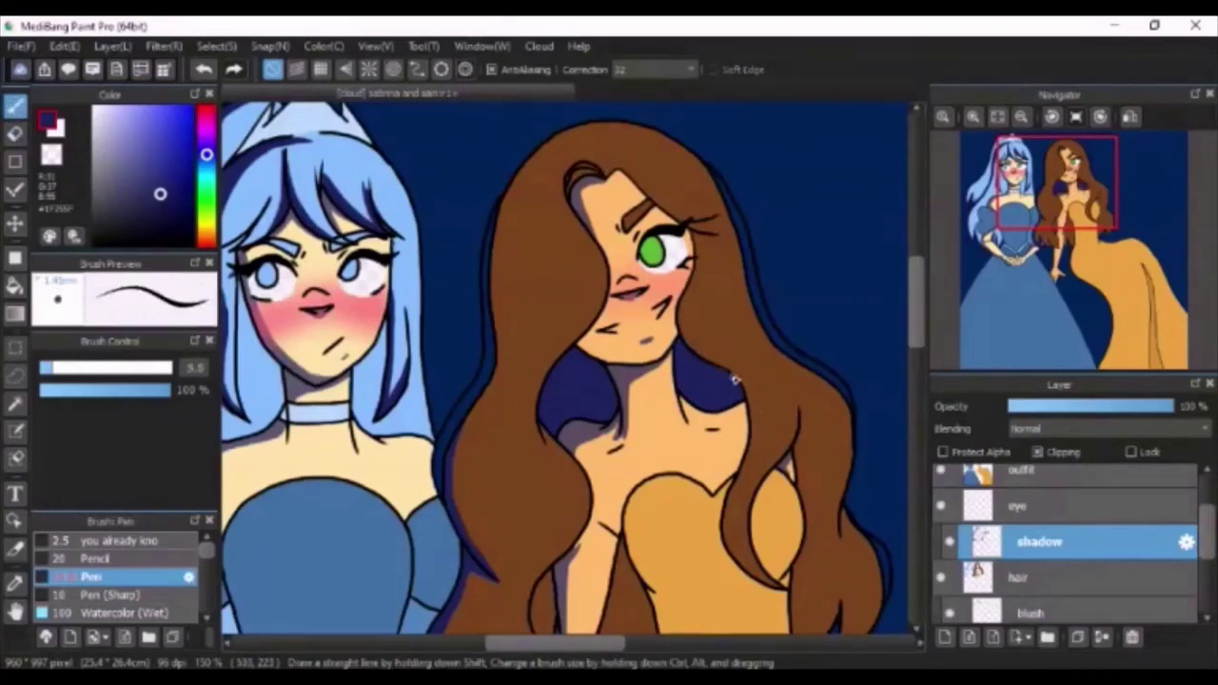
{"action": "scroll", "coordinate": [874, 340], "scroll_direction": "down", "scroll_amount": 3}
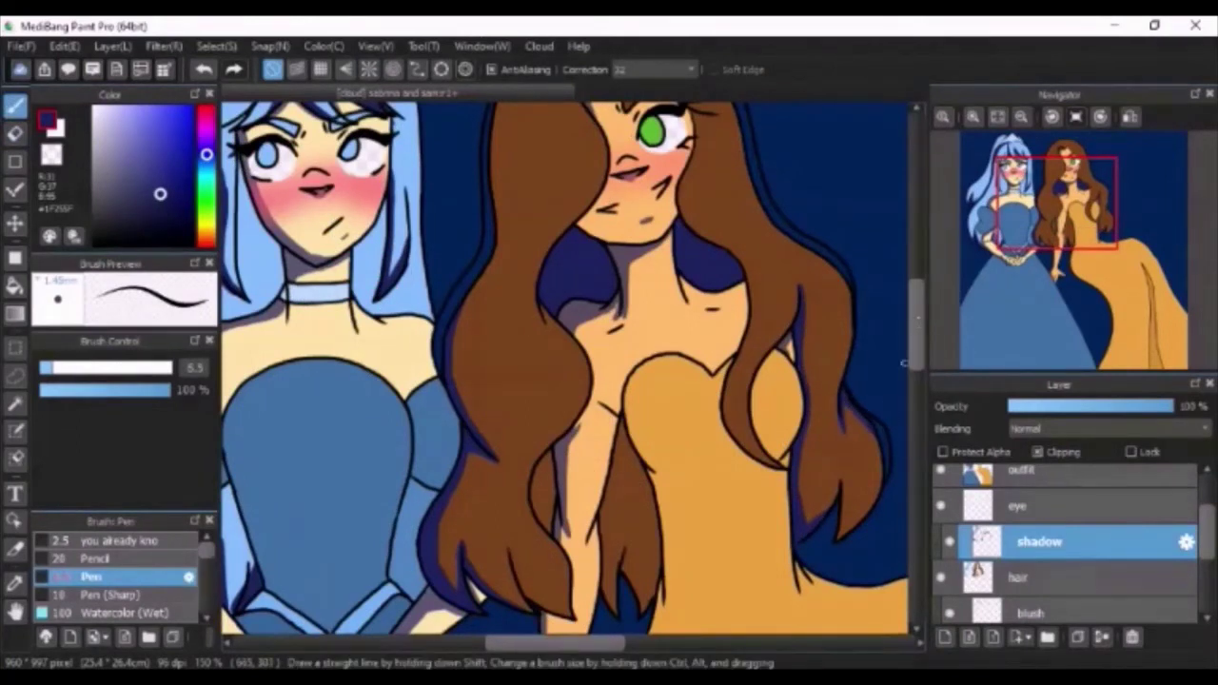
{"action": "scroll", "coordinate": [904, 363], "scroll_direction": "up", "scroll_amount": 6}
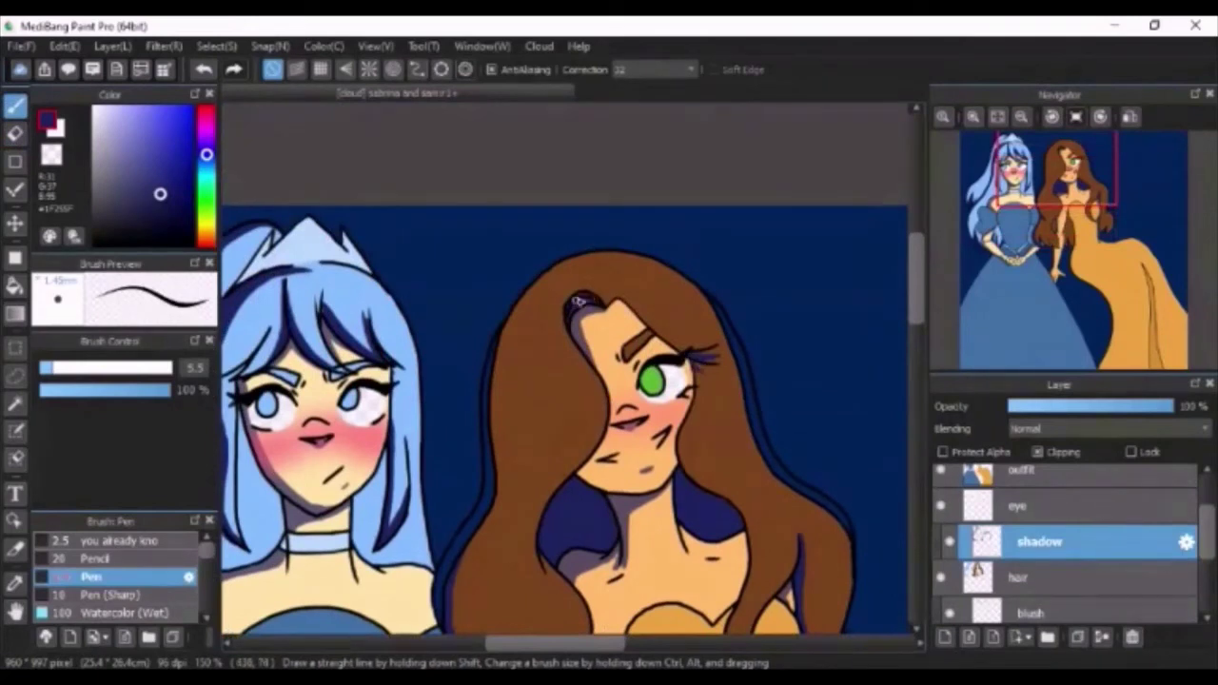
{"action": "left_click", "coordinate": [998, 117]}
{"action": "left_click_drag", "start_coordinate": [1133, 406], "coordinate": [1180, 407]}
Step: Add a clipped layer named "details" above the eye layer
{"action": "scroll", "coordinate": [1195, 481], "scroll_direction": "up", "scroll_amount": 1}
{"action": "left_click", "coordinate": [1020, 517]}
{"action": "left_click", "coordinate": [944, 638]}
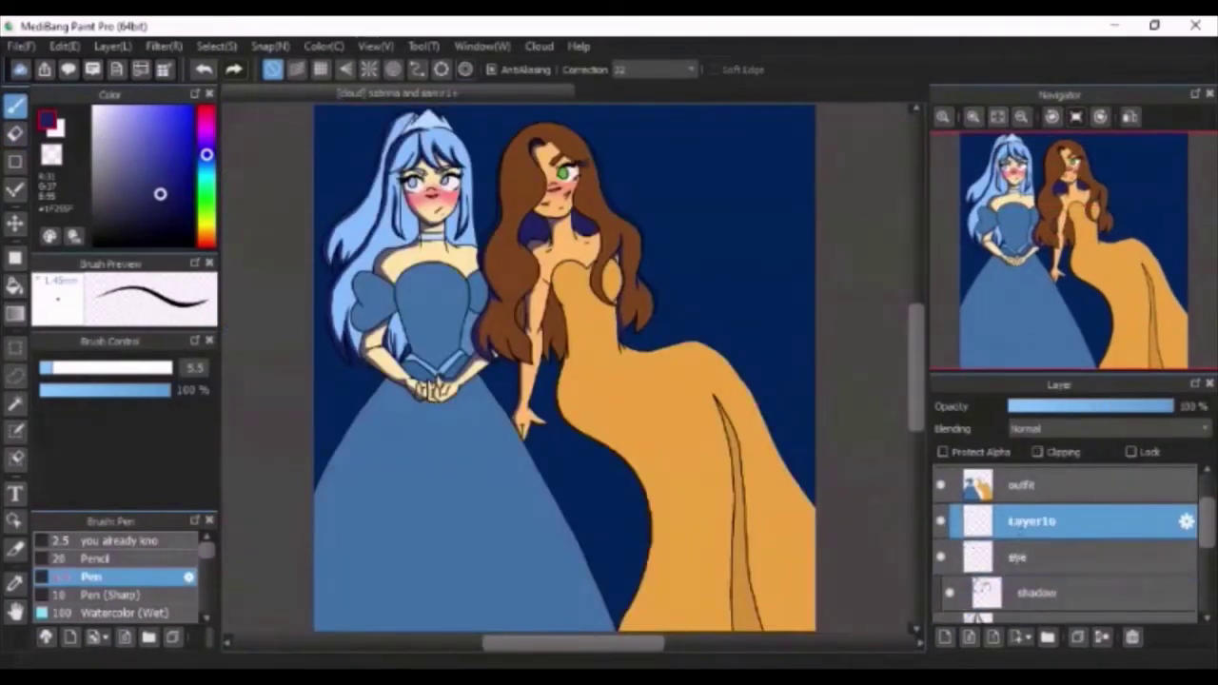
{"action": "left_click", "coordinate": [1038, 452]}
{"action": "double_click", "coordinate": [1033, 521]}
{"action": "type", "text": "s"}
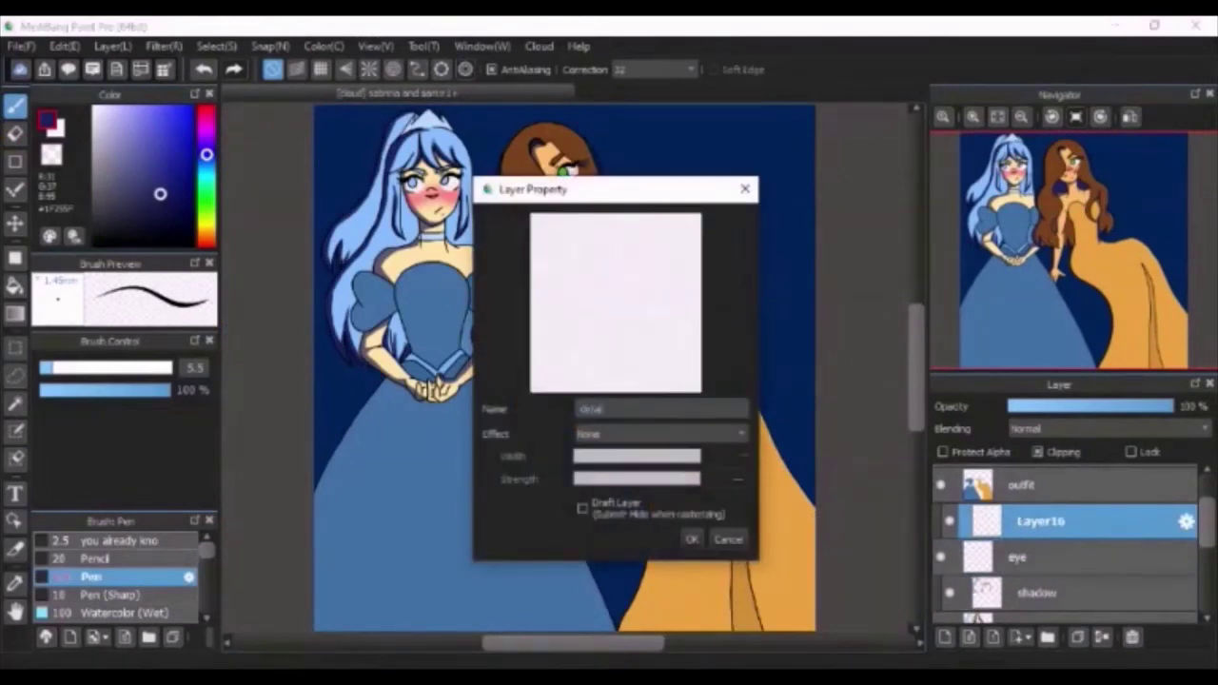
{"action": "type", "text": "etails"}
{"action": "key", "text": "Return"}
Step: Sample the left princess's iris color and paint a lighter blue (#B4D9FF) into the lower part of her irises
{"action": "scroll", "coordinate": [389, 158], "scroll_direction": "up", "scroll_amount": 4}
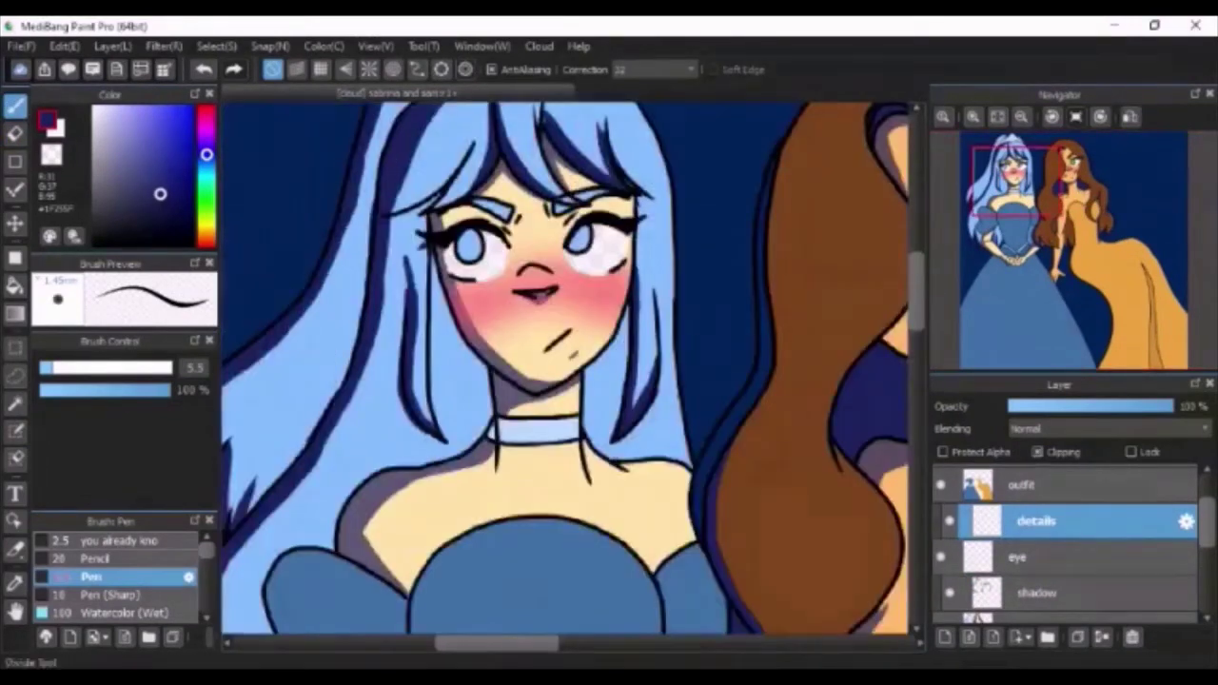
{"action": "key", "text": "i"}
{"action": "left_click", "coordinate": [473, 244]}
{"action": "left_click", "coordinate": [15, 106]}
{"action": "left_click", "coordinate": [122, 106]}
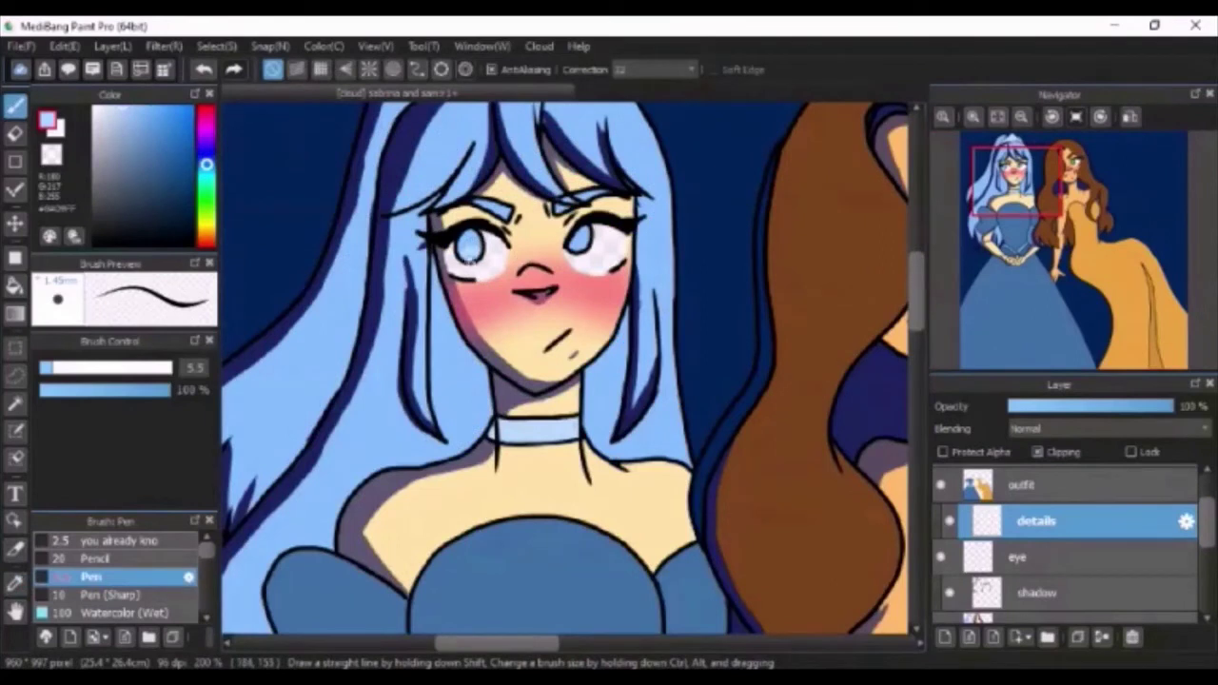
{"action": "scroll", "coordinate": [491, 278], "scroll_direction": "up", "scroll_amount": 2}
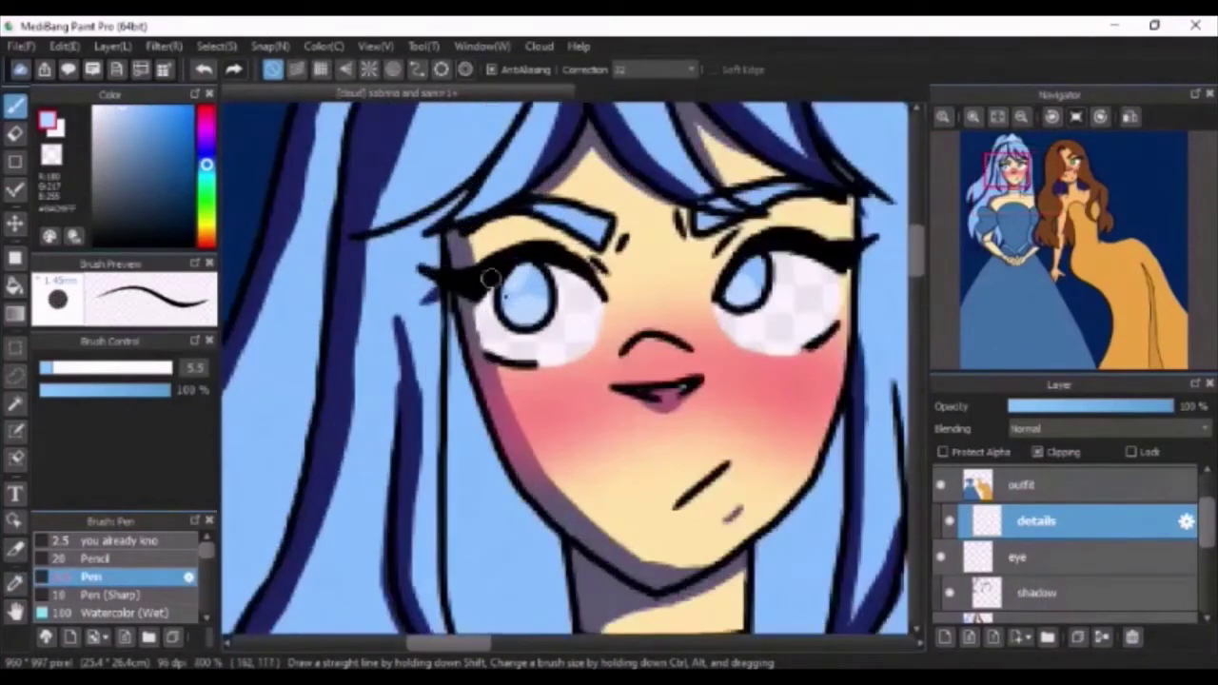
Step: Paint deeper blue (#4AA5FF) accents in the left princess's irises with a smaller Pen
{"action": "left_click", "coordinate": [162, 107]}
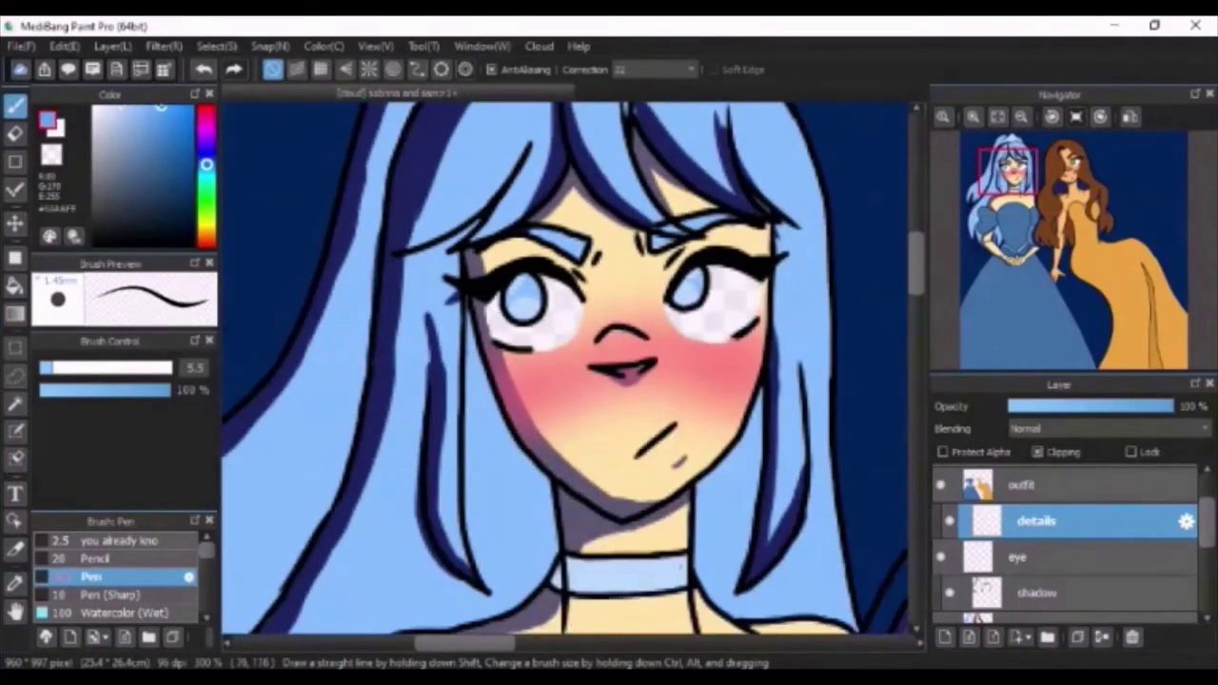
{"action": "left_click", "coordinate": [44, 367]}
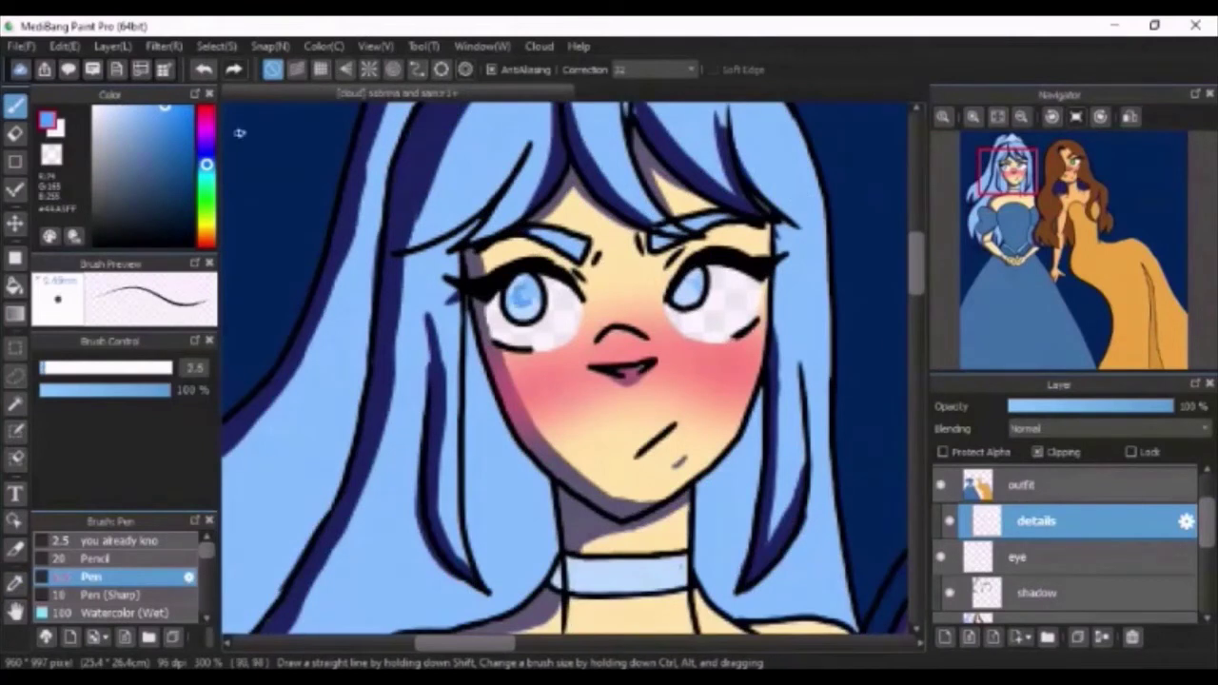
{"action": "mouse_move", "coordinate": [688, 280]}
{"action": "left_mouse_down"}
{"action": "mouse_move", "coordinate": [690, 297]}
{"action": "mouse_move", "coordinate": [693, 282]}
{"action": "left_mouse_up"}
Step: Detail the right princess's iris with a light green lower highlight and darker green accents sampled from the eye color
{"action": "left_click", "coordinate": [998, 116]}
{"action": "scroll", "coordinate": [560, 134], "scroll_direction": "up", "scroll_amount": 5}
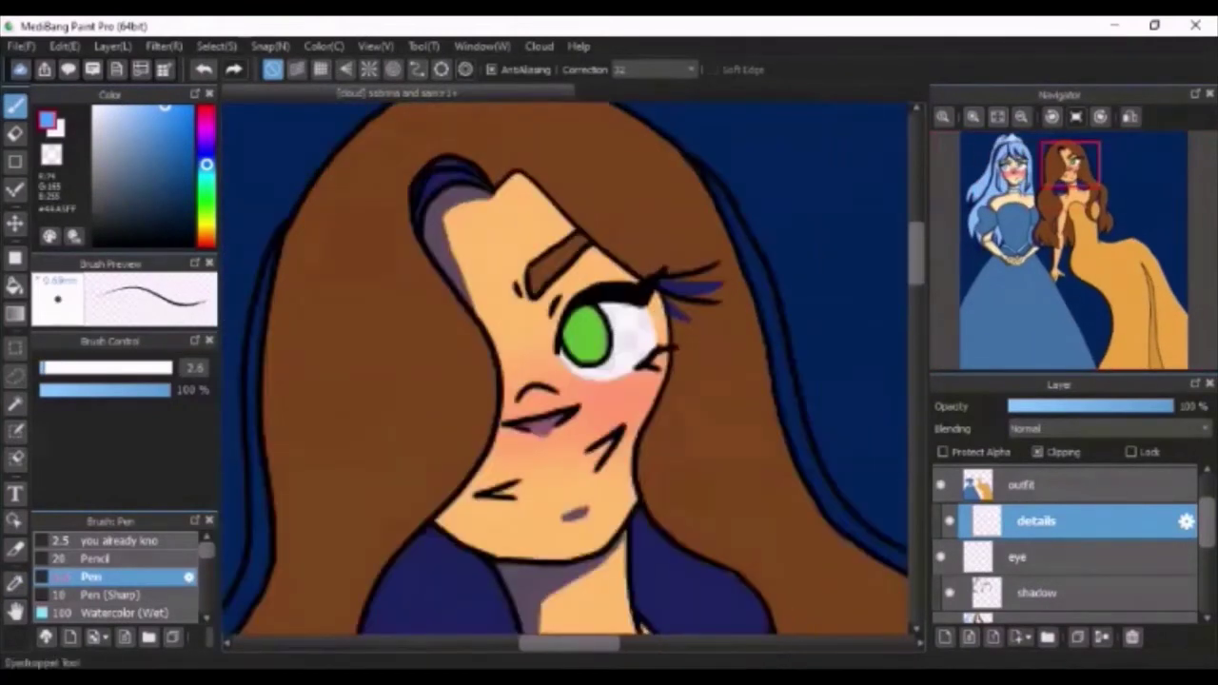
{"action": "left_click", "coordinate": [584, 333], "text": "alt"}
{"action": "left_click", "coordinate": [146, 122]}
{"action": "left_click_drag", "start_coordinate": [583, 350], "coordinate": [597, 343]}
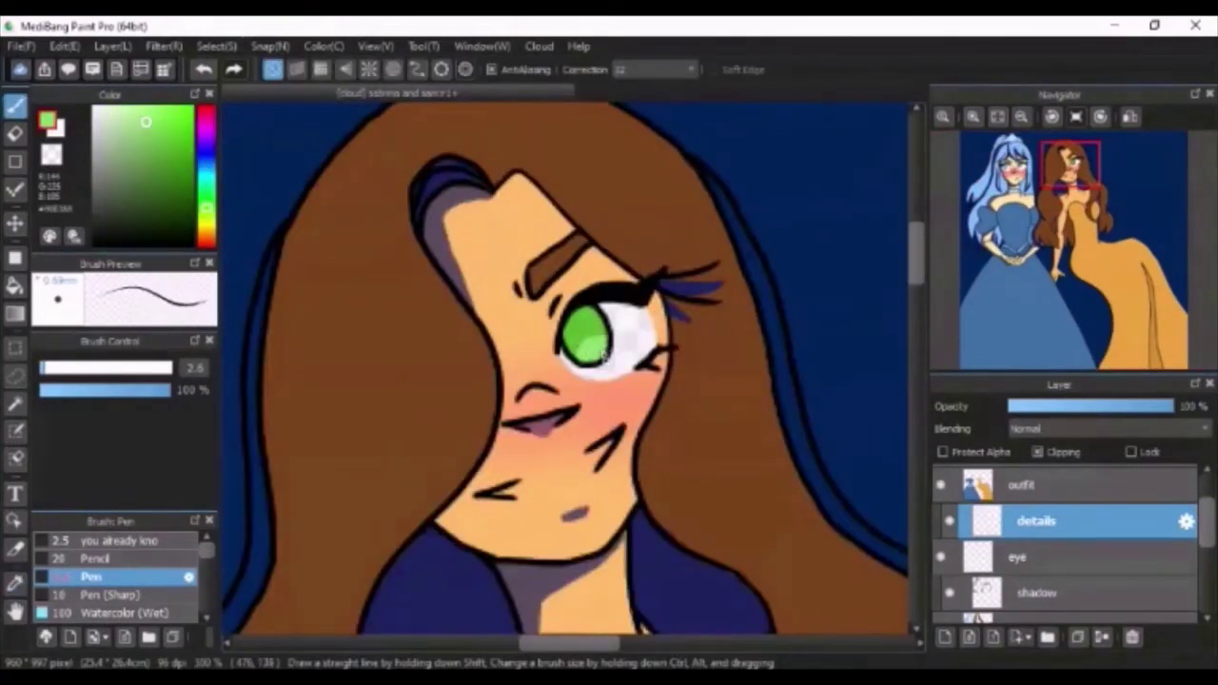
{"action": "left_click", "coordinate": [577, 324], "text": "alt"}
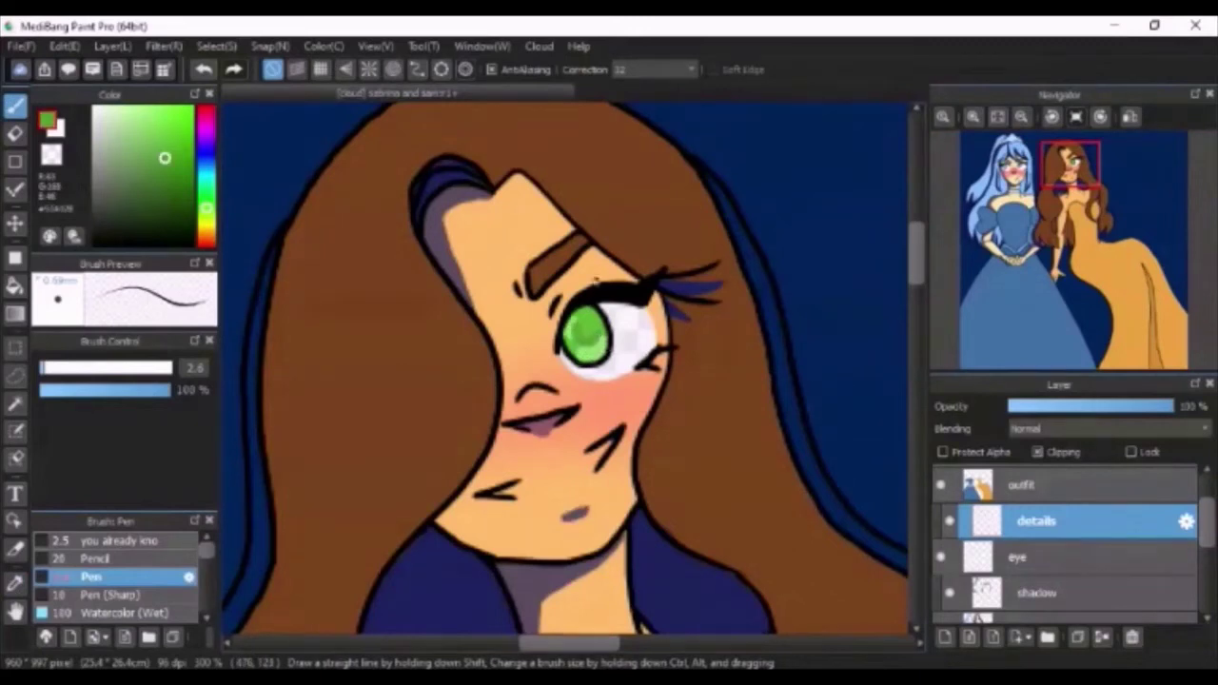
{"action": "left_click", "coordinate": [583, 328], "text": "alt"}
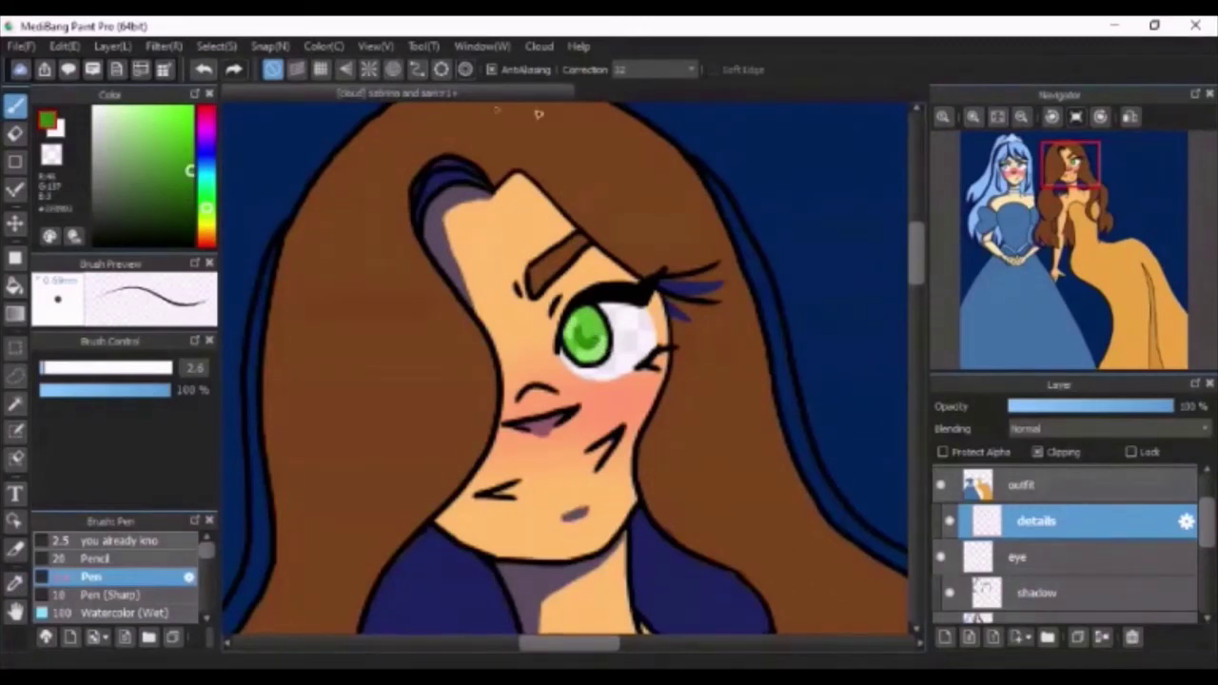
Step: Select the skin's shadow layer and bring its opacity to 100%
{"action": "scroll", "coordinate": [590, 343], "scroll_direction": "down", "scroll_amount": 5}
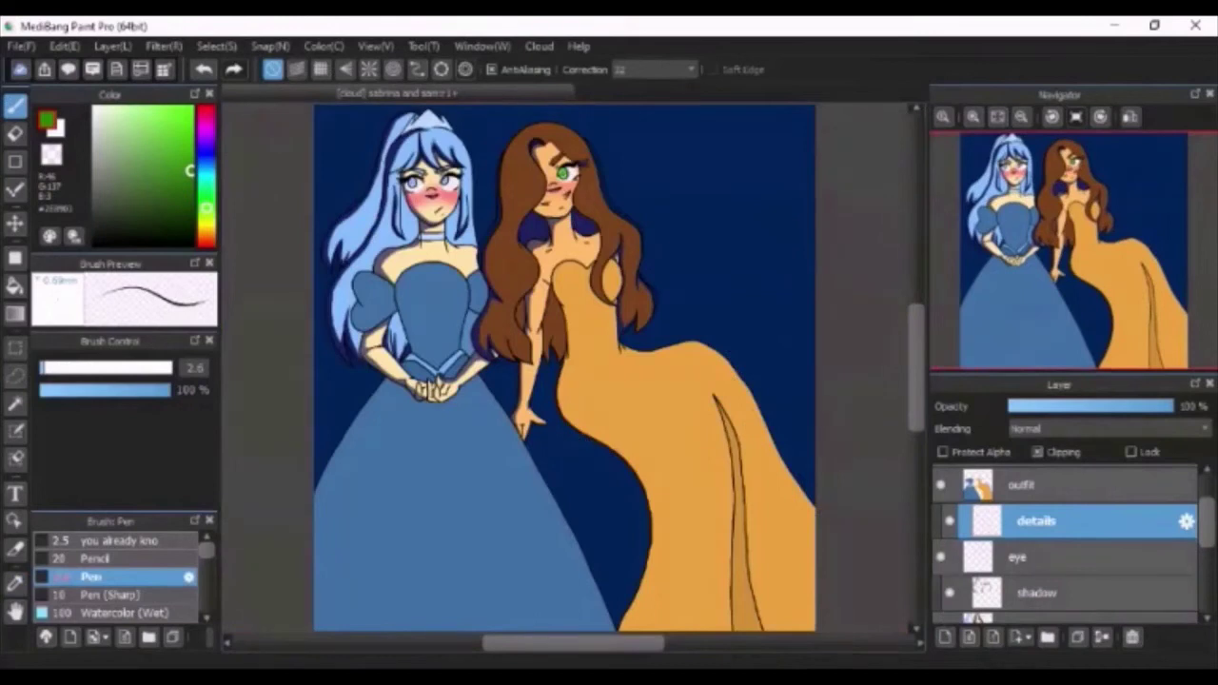
{"action": "scroll", "coordinate": [1085, 553], "scroll_direction": "up", "scroll_amount": 2}
{"action": "left_click", "coordinate": [1085, 552]}
{"action": "scroll", "coordinate": [1137, 522], "scroll_direction": "down", "scroll_amount": 3}
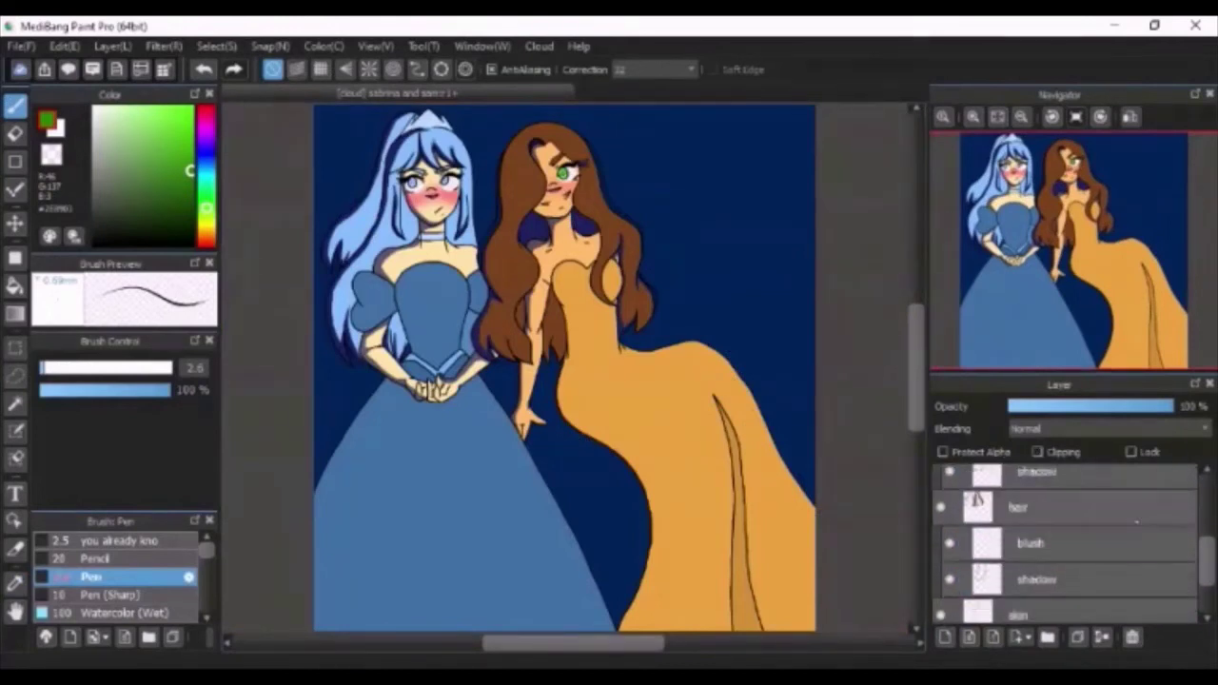
{"action": "left_click", "coordinate": [1037, 473]}
{"action": "left_click", "coordinate": [1038, 579]}
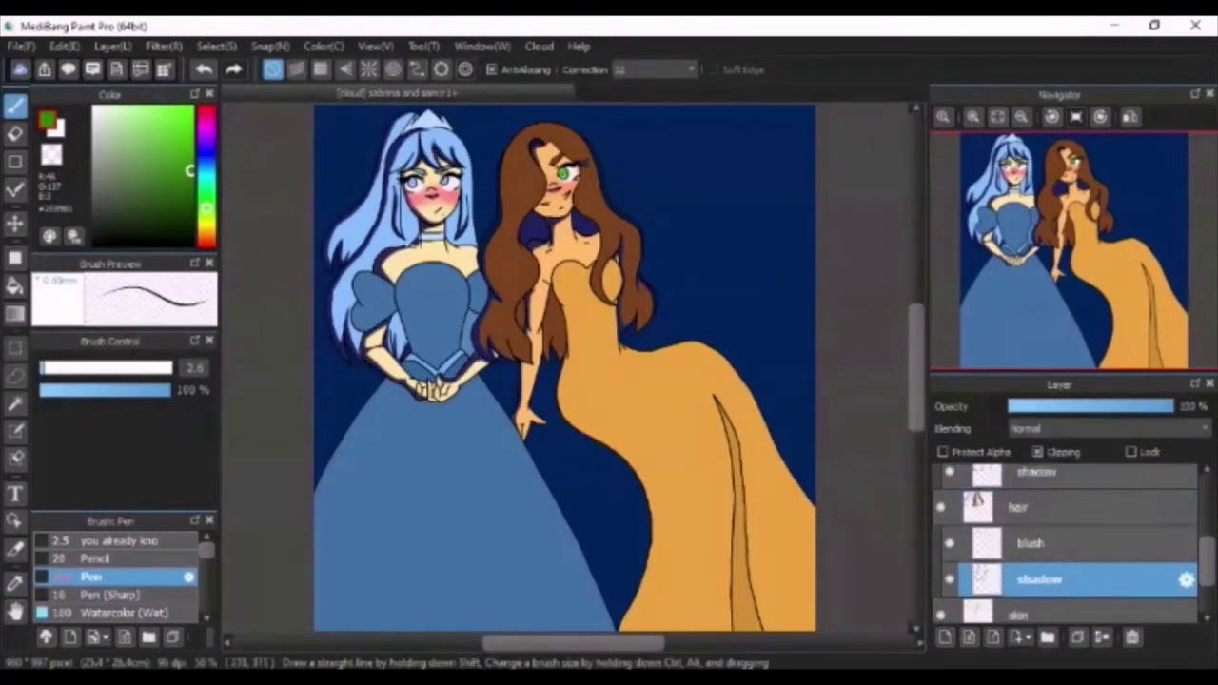
Step: Sample the indigo hair shading and add a clipped layer named "shadow" above the outfit layer
{"action": "key", "text": "e"}
{"action": "key", "text": "i"}
{"action": "left_click", "coordinate": [537, 233]}
{"action": "scroll", "coordinate": [1131, 518], "scroll_direction": "up", "scroll_amount": 3}
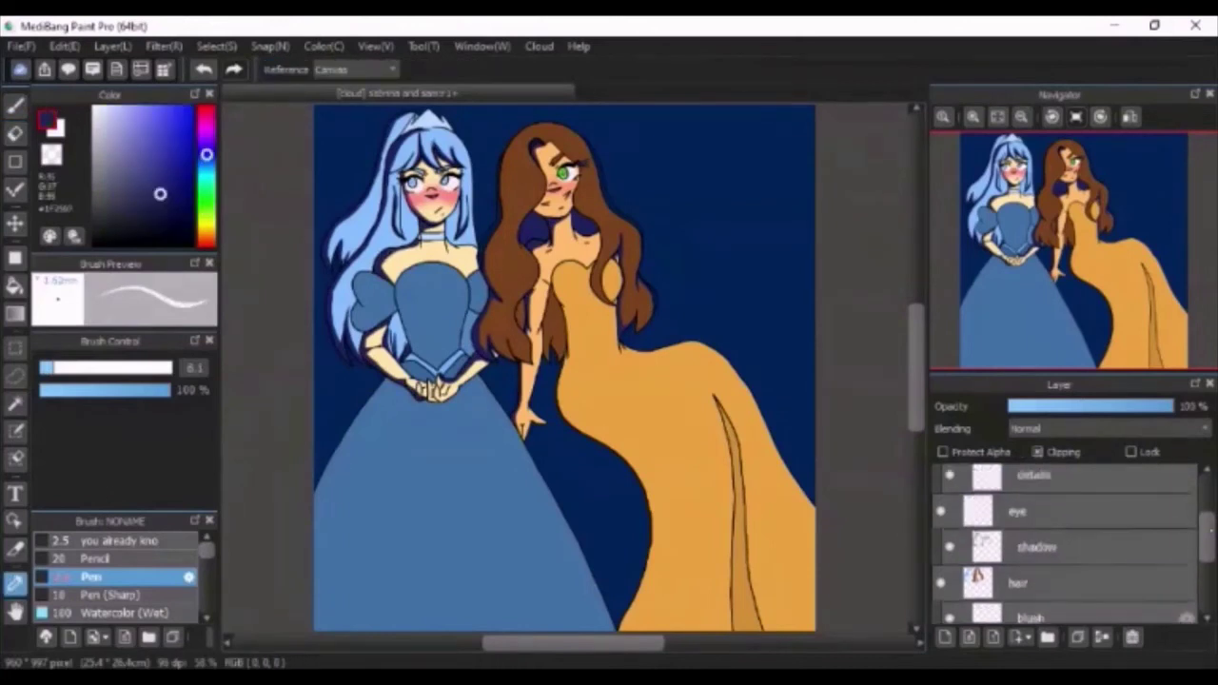
{"action": "left_click", "coordinate": [1128, 515]}
{"action": "left_click", "coordinate": [945, 638]}
{"action": "left_click", "coordinate": [1039, 452]}
{"action": "double_click", "coordinate": [1075, 507]}
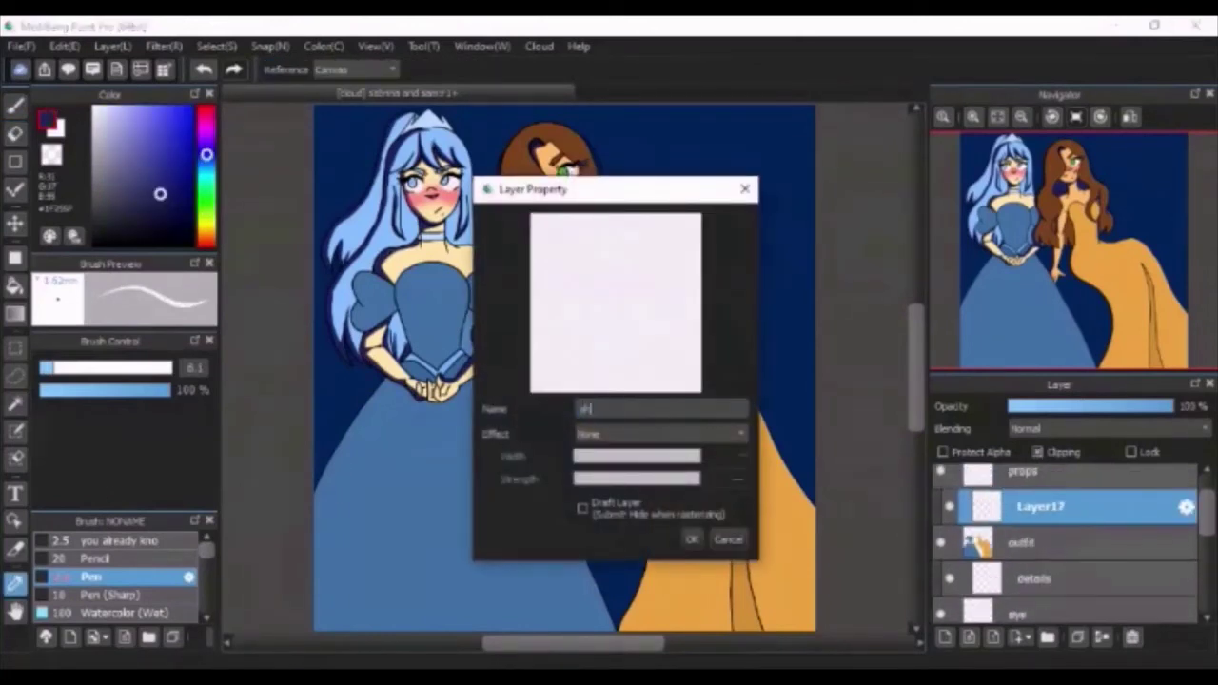
{"action": "key", "text": "Return"}
Step: Paint indigo shading down the inner edge of the right princess's orange dress on the outfit's shadow layer with the Pen at size 22
{"action": "scroll", "coordinate": [592, 201], "scroll_direction": "up", "scroll_amount": 3}
{"action": "key", "text": "b"}
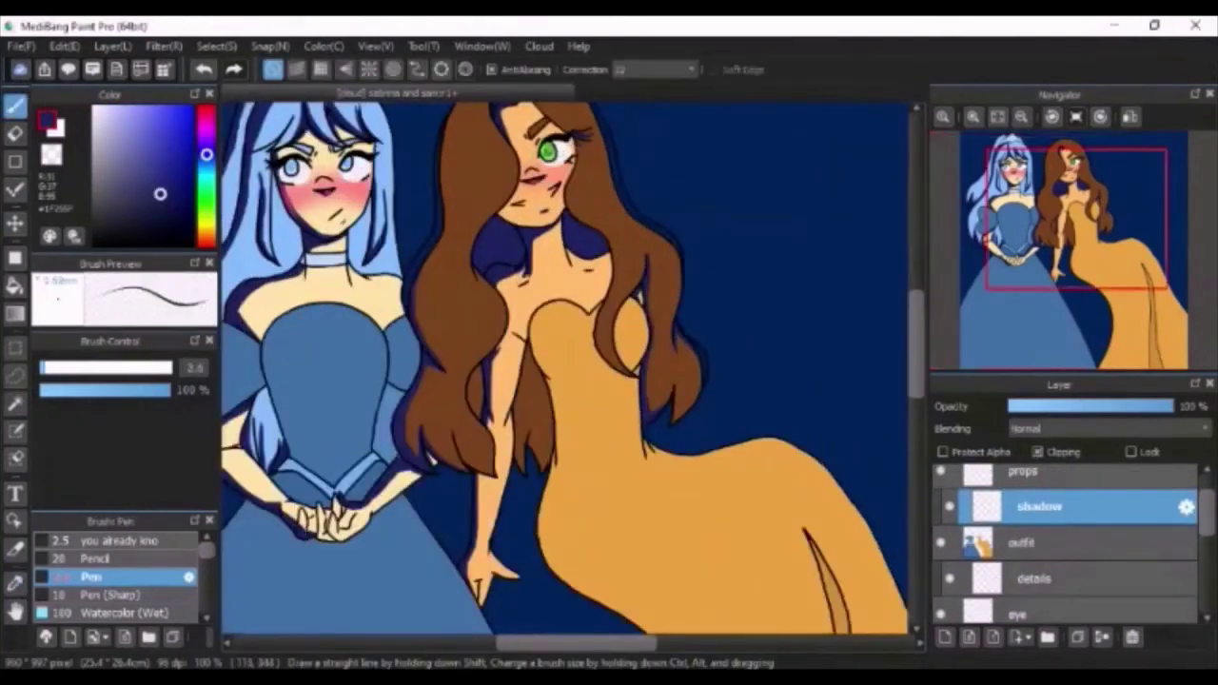
{"action": "left_click_drag", "start_coordinate": [91, 368], "coordinate": [75, 368]}
{"action": "scroll", "coordinate": [432, 352], "scroll_direction": "down", "scroll_amount": 3}
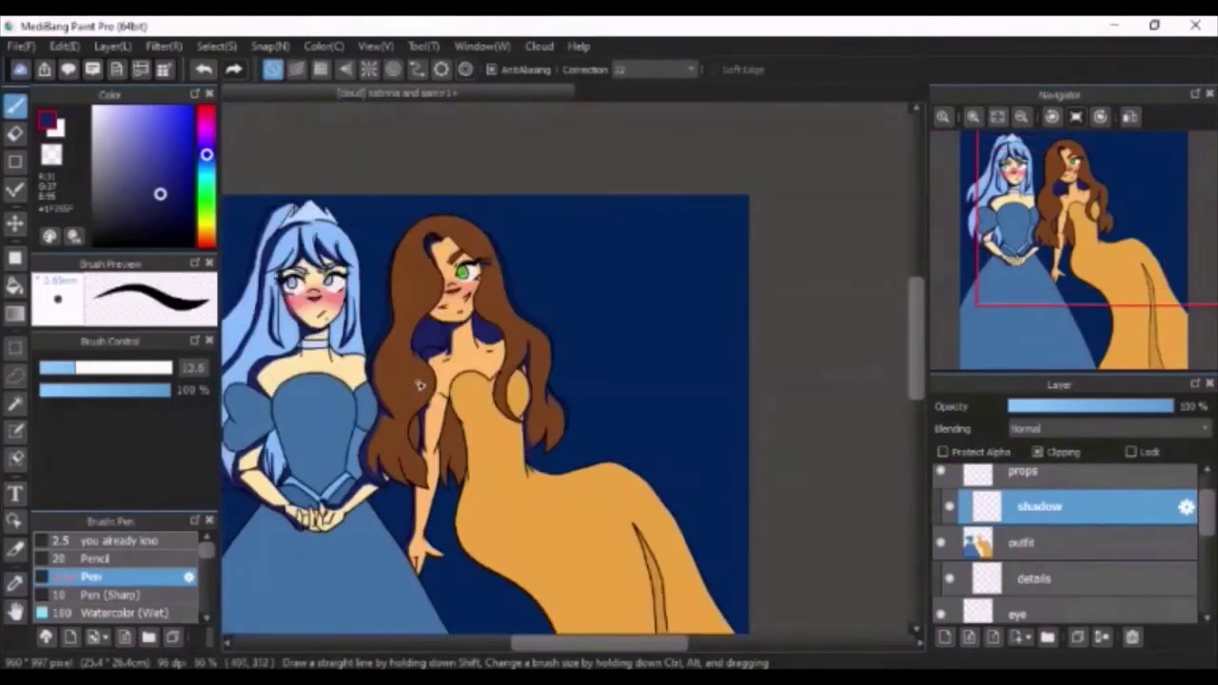
{"action": "scroll", "coordinate": [420, 385], "scroll_direction": "up", "scroll_amount": 4}
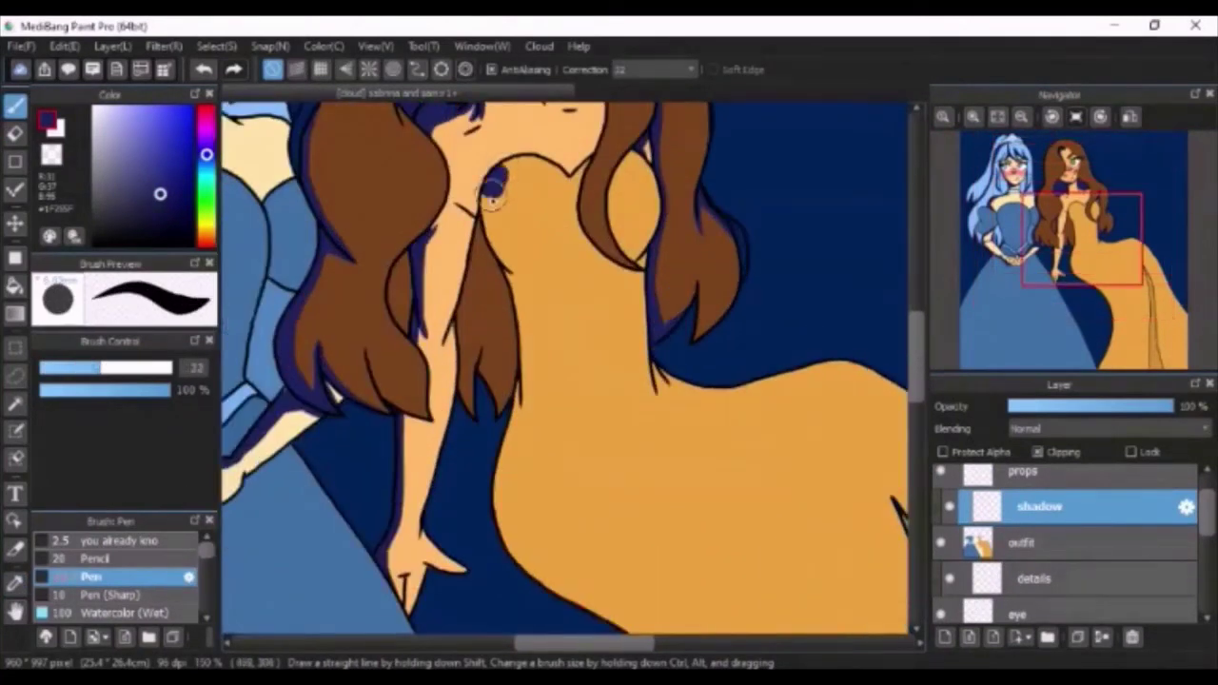
{"action": "mouse_move", "coordinate": [494, 191]}
{"action": "left_mouse_down"}
{"action": "mouse_move", "coordinate": [517, 448]}
{"action": "mouse_move", "coordinate": [543, 524]}
{"action": "left_mouse_up"}
{"action": "scroll", "coordinate": [543, 524], "scroll_direction": "down", "scroll_amount": 3}
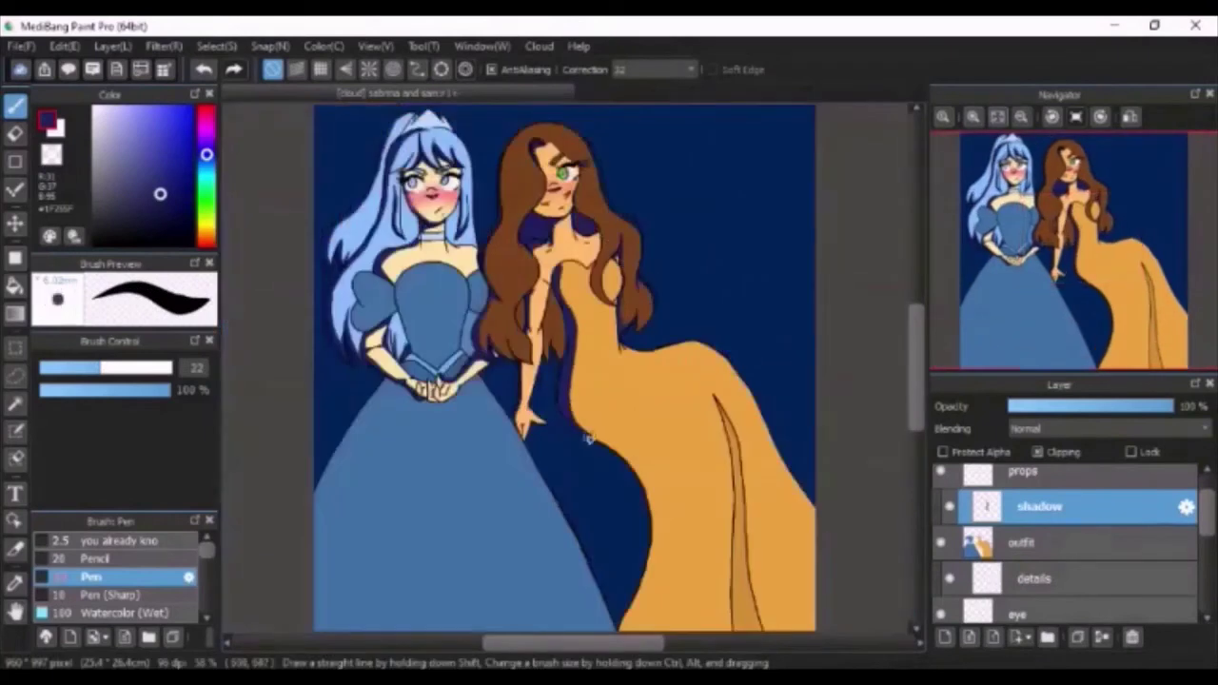
{"action": "left_click_drag", "start_coordinate": [653, 644], "coordinate": [618, 643]}
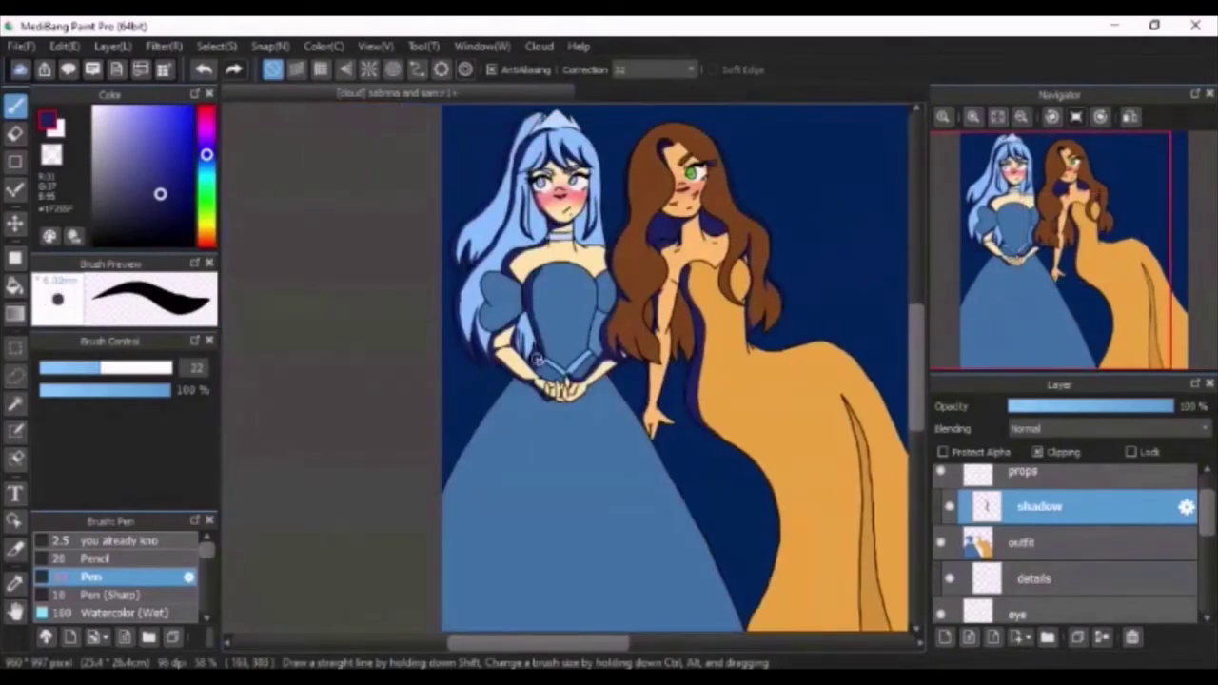
Step: Shade the left princess's bodice, sleeves, waist trim and skirt edge in indigo, cleaning up stray shading with the eraser
{"action": "left_click_drag", "start_coordinate": [533, 363], "coordinate": [444, 519]}
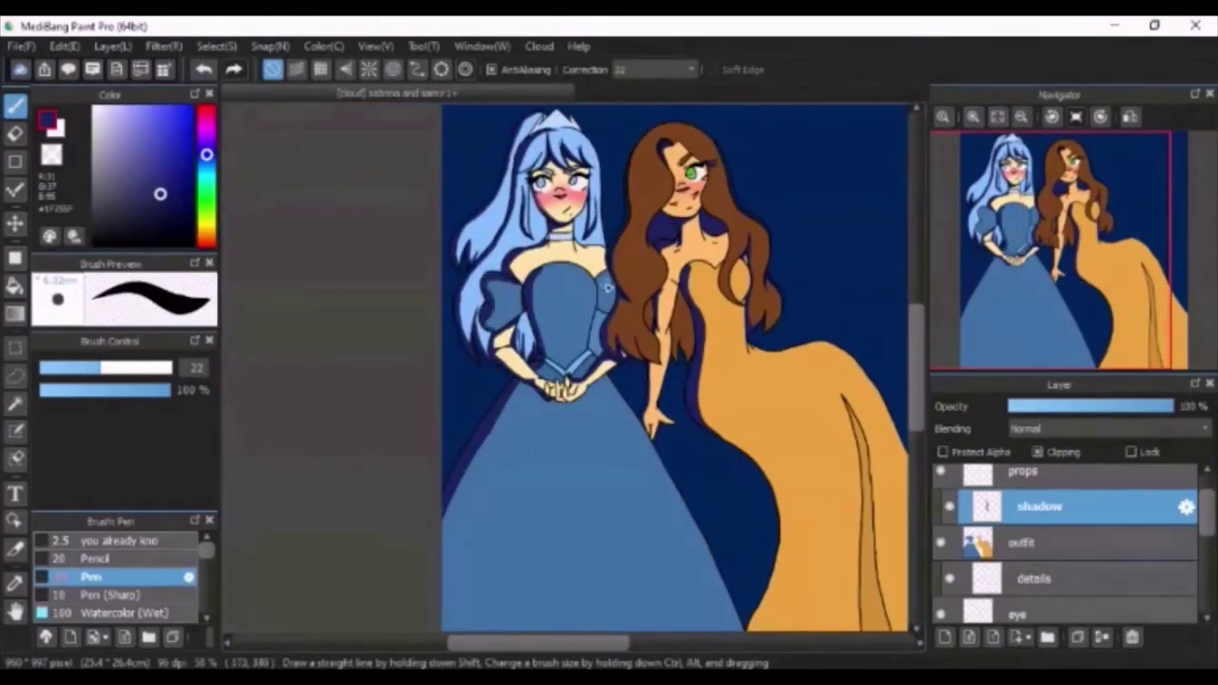
{"action": "key", "text": "e"}
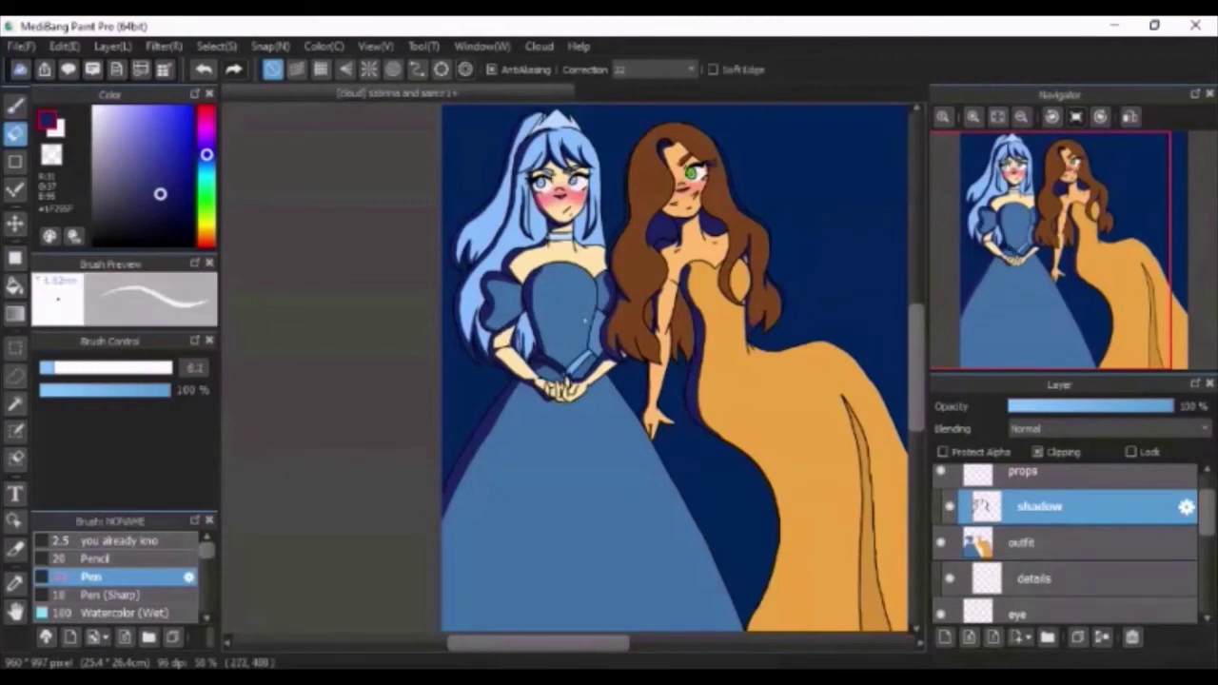
{"action": "scroll", "coordinate": [498, 383], "scroll_direction": "up", "scroll_amount": 4}
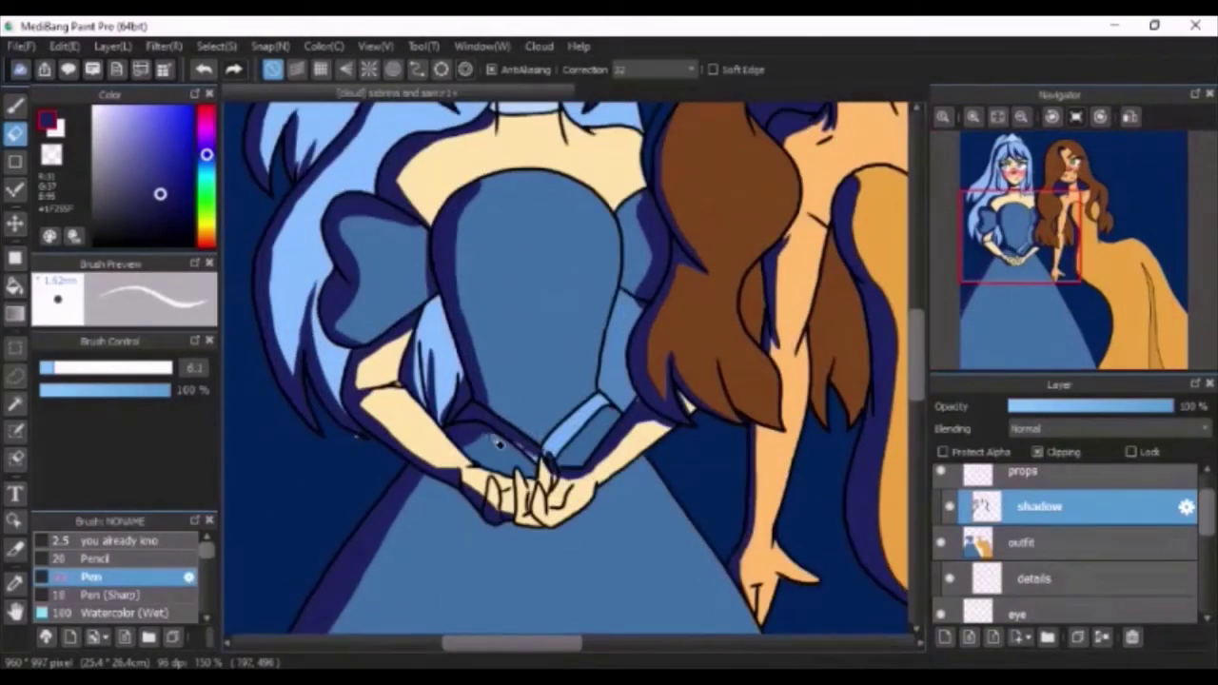
{"action": "key", "text": "b"}
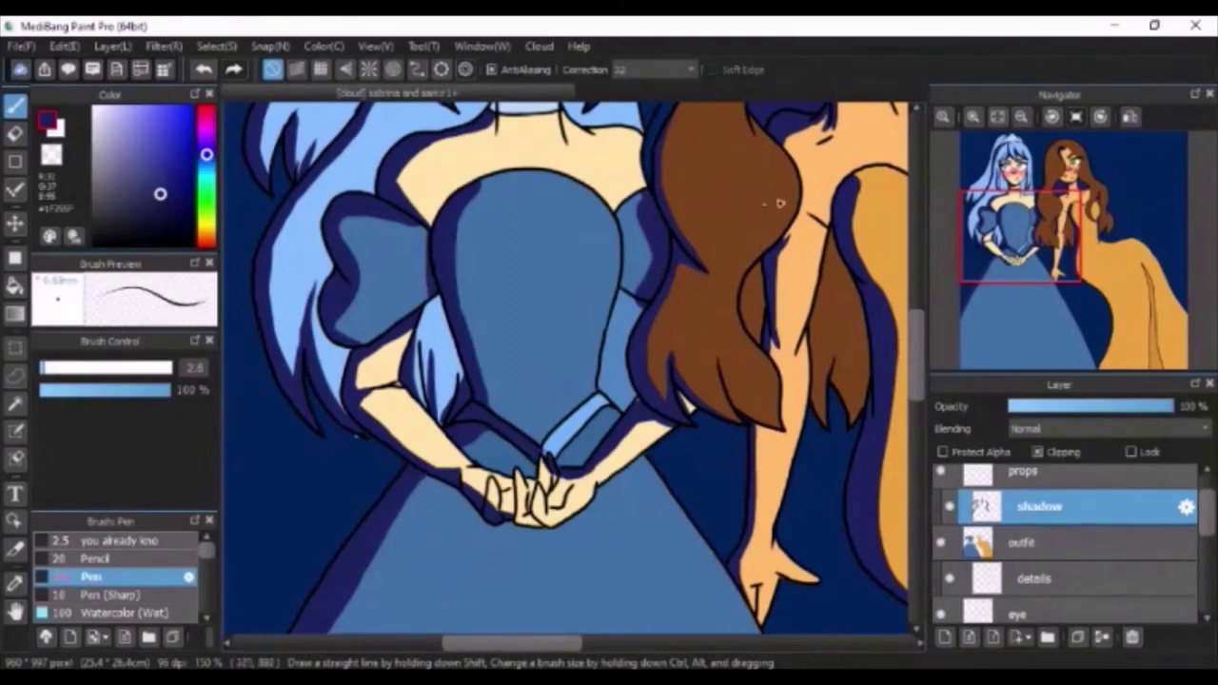
{"action": "key", "text": "e"}
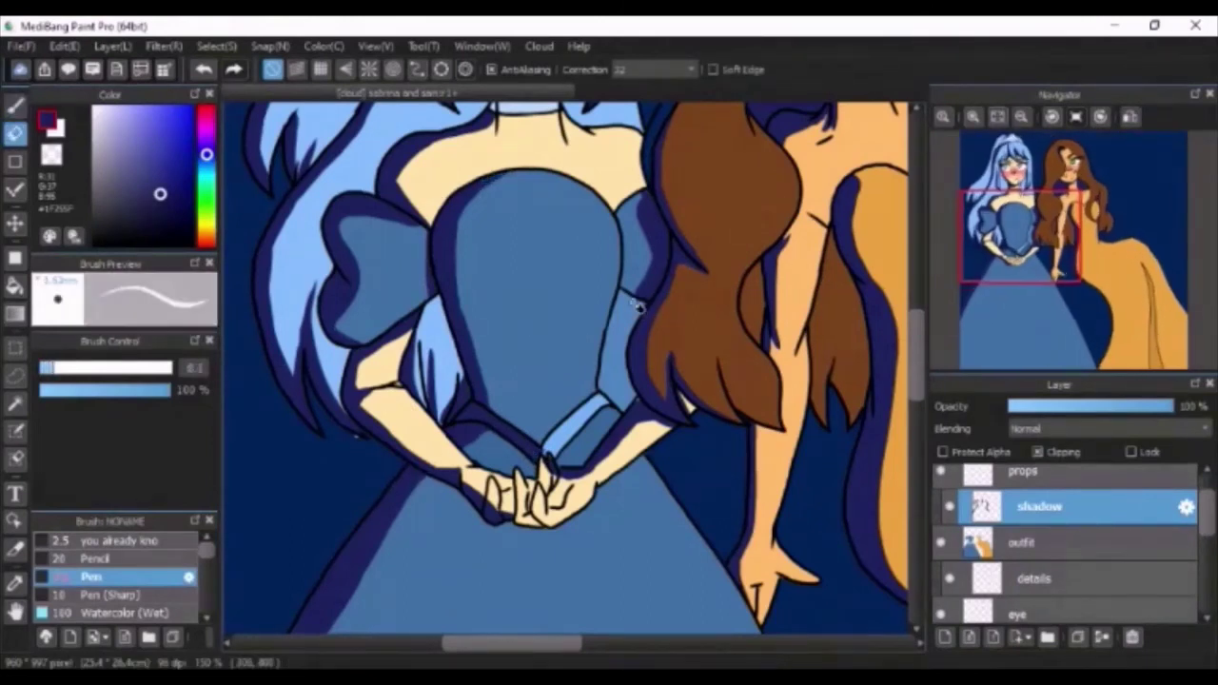
{"action": "key", "text": "b"}
Step: Fill the gap between the left princess's bodice and arm on the hair layer with her sampled light blue hair color (#84C0FC)
{"action": "scroll", "coordinate": [1139, 515], "scroll_direction": "down", "scroll_amount": 3}
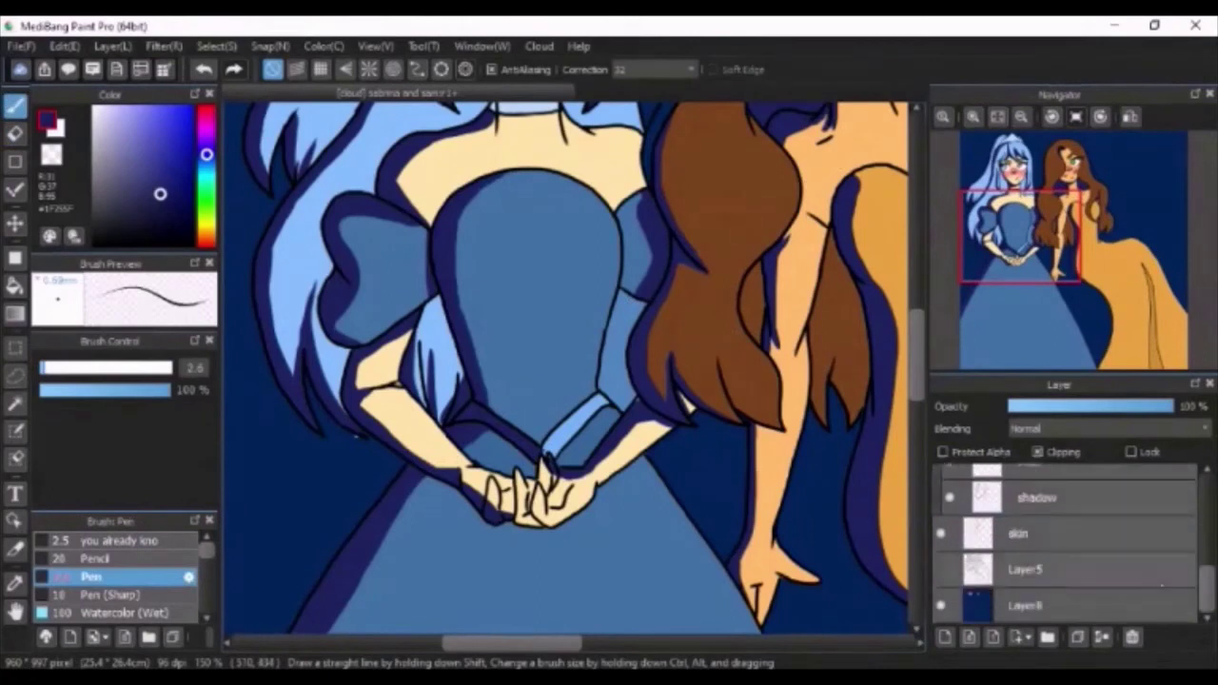
{"action": "left_click", "coordinate": [1094, 560]}
{"action": "left_click", "coordinate": [326, 297], "text": "alt"}
{"action": "key", "text": "g"}
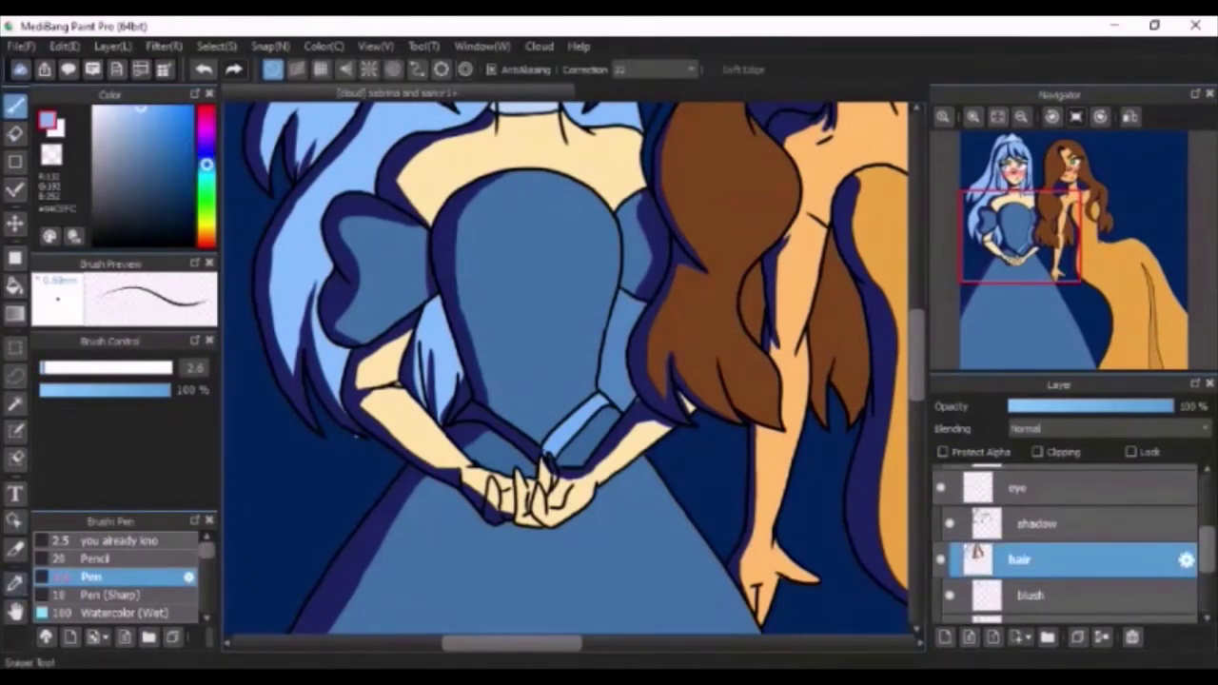
{"action": "left_click", "coordinate": [617, 345]}
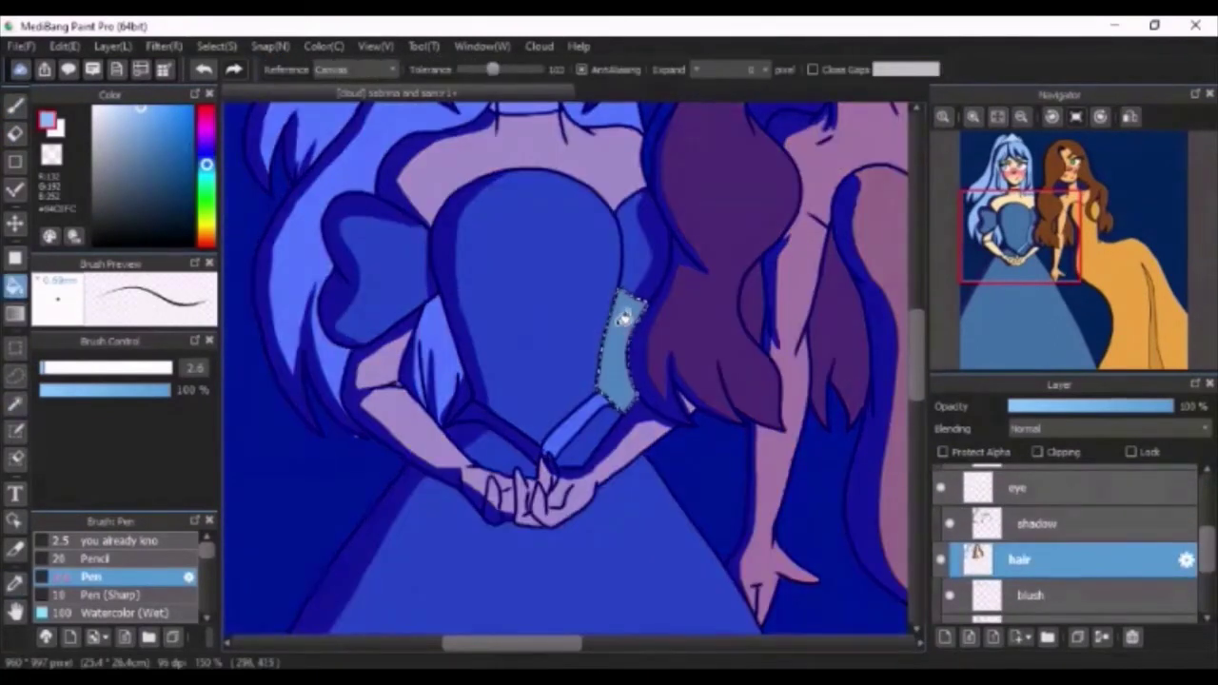
{"action": "key", "text": "w"}
{"action": "left_click", "coordinate": [616, 344]}
{"action": "key", "text": "ctrl+d"}
{"action": "key", "text": "b"}
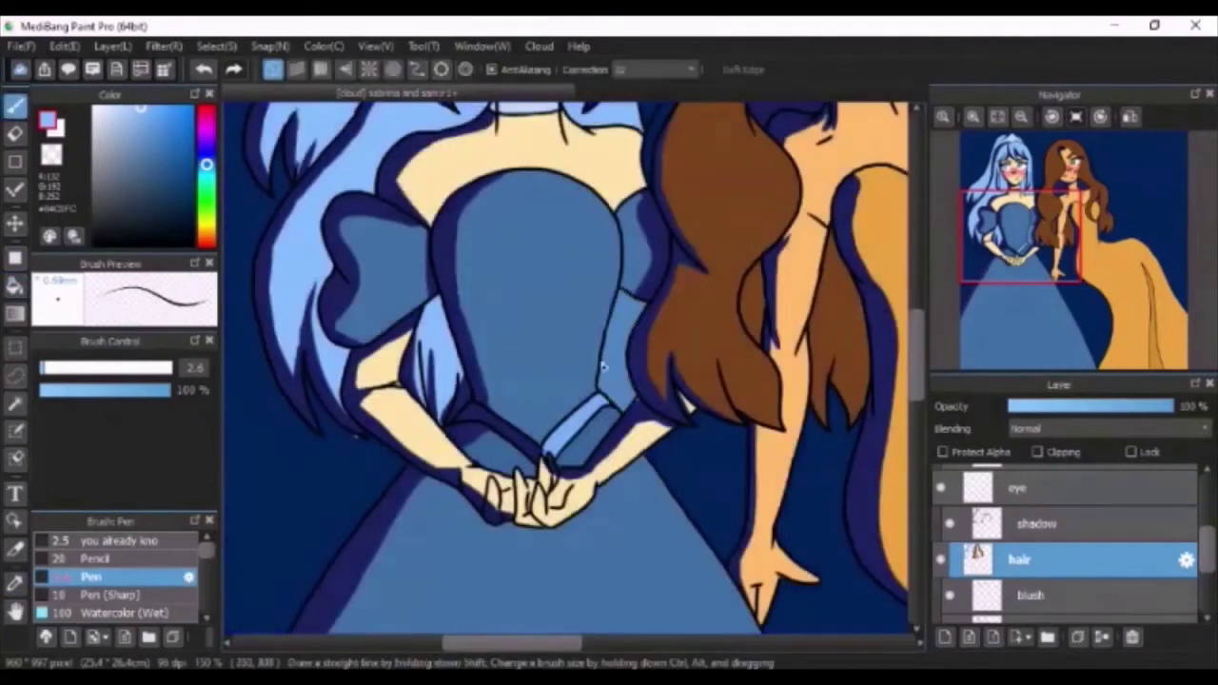
Step: Clear the dress color on the outfit layer from the gap beside the left princess's bodice so the light blue hair shows
{"action": "scroll", "coordinate": [596, 351], "scroll_direction": "up", "scroll_amount": 4}
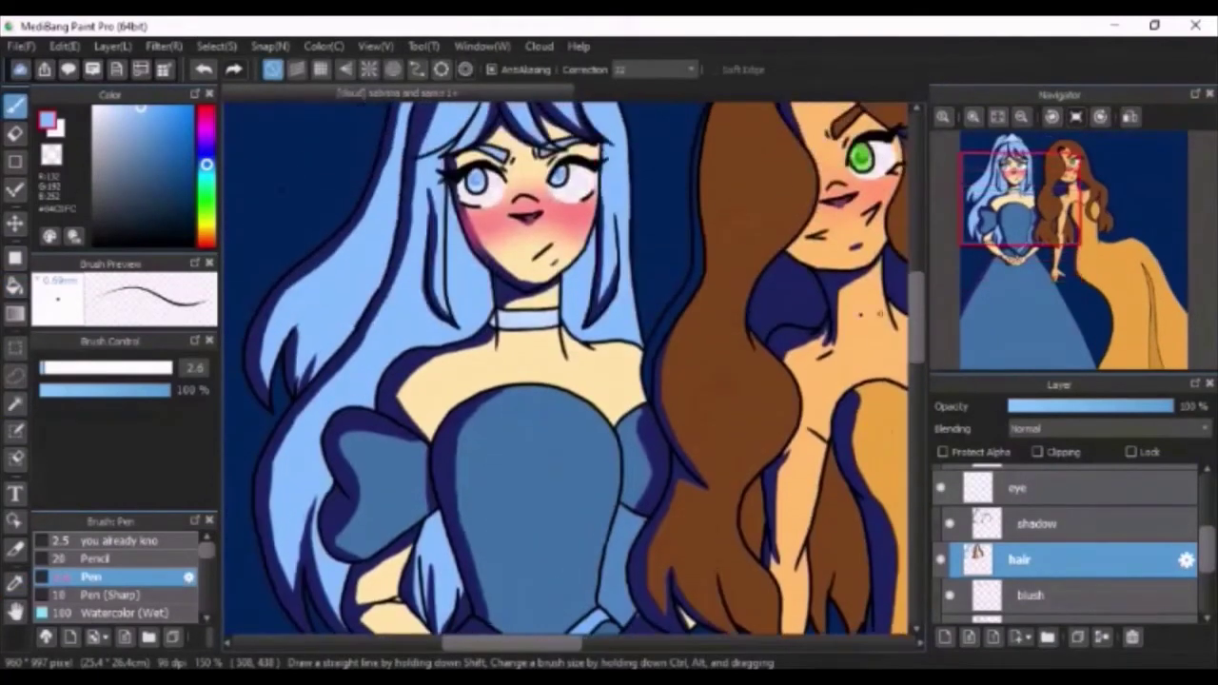
{"action": "left_click", "coordinate": [381, 362], "text": "alt"}
{"action": "key", "text": "bracketright"}
{"action": "key", "text": "bracketright"}
{"action": "key", "text": "bracketright"}
{"action": "key", "text": "bracketright"}
{"action": "key", "text": "bracketright"}
{"action": "key", "text": "bracketright"}
{"action": "key", "text": "bracketright"}
{"action": "key", "text": "bracketright"}
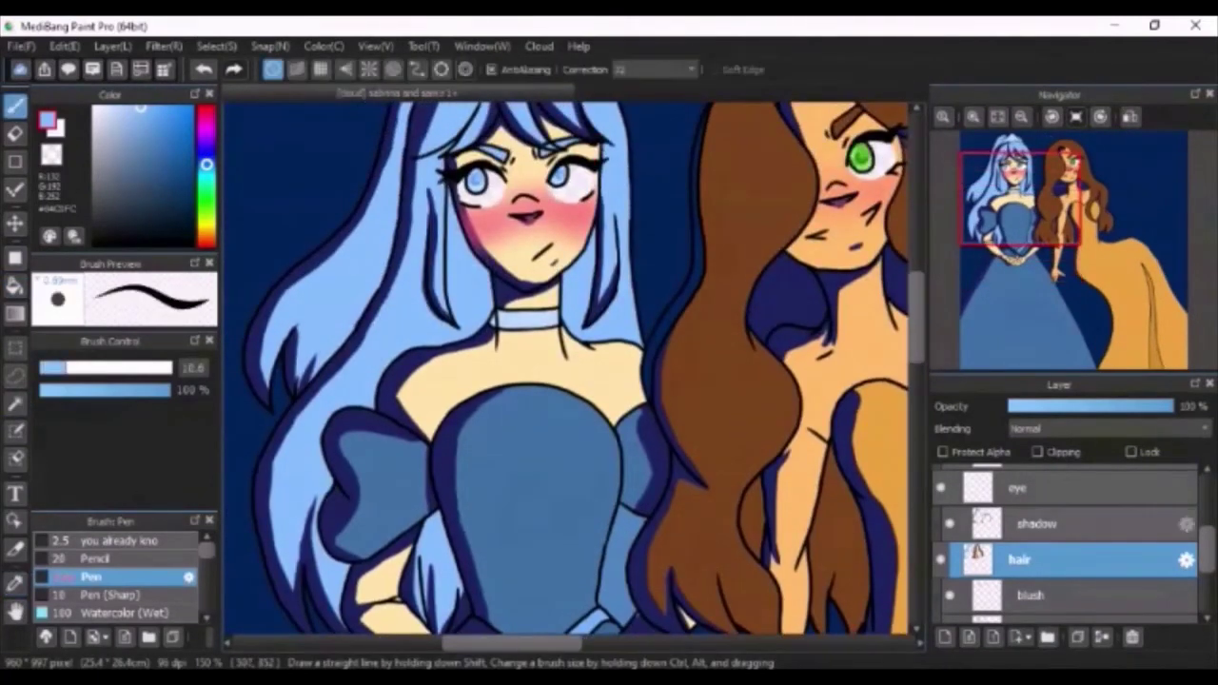
{"action": "scroll", "coordinate": [1132, 543], "scroll_direction": "down", "scroll_amount": 2}
{"action": "scroll", "coordinate": [1133, 543], "scroll_direction": "up", "scroll_amount": 5}
{"action": "left_click", "coordinate": [1131, 510]}
{"action": "left_click_drag", "start_coordinate": [611, 588], "coordinate": [615, 558]}
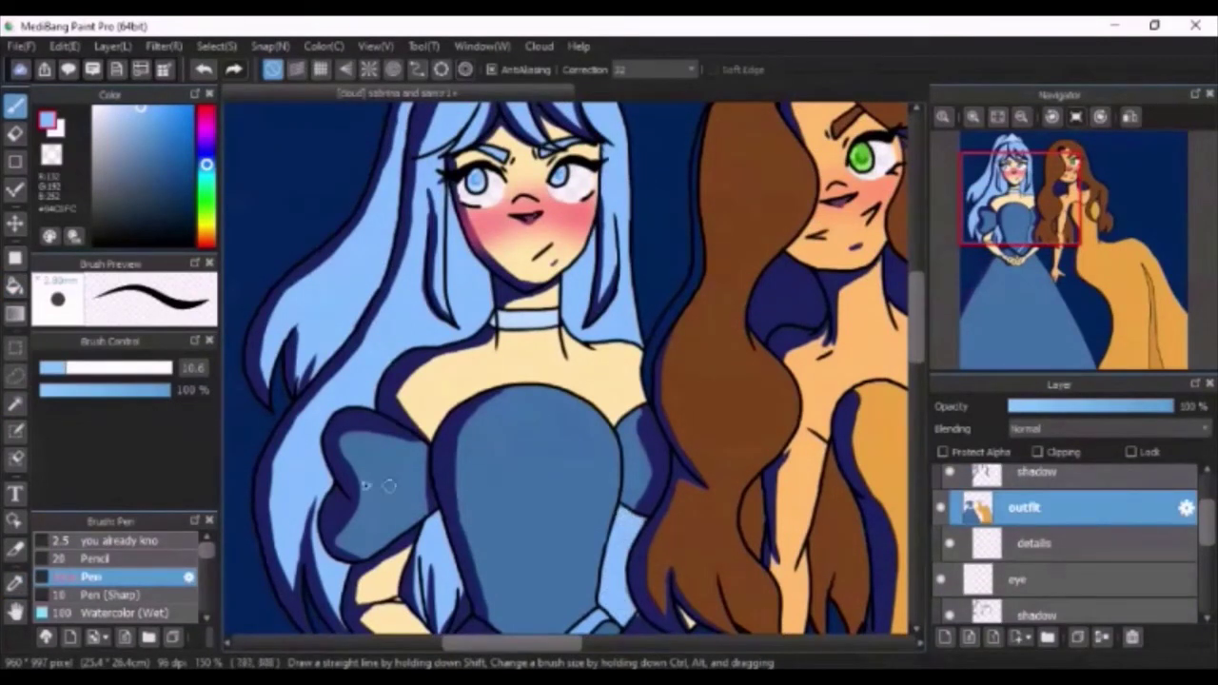
{"action": "key", "text": "e"}
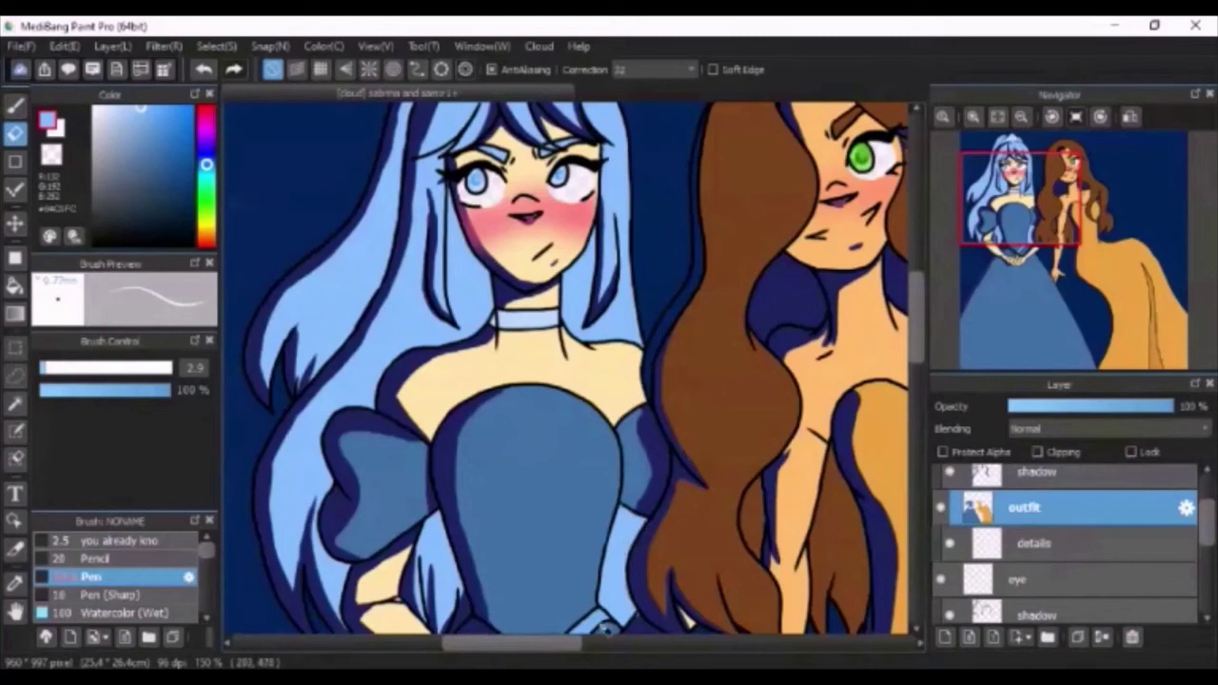
{"action": "scroll", "coordinate": [640, 628], "scroll_direction": "down", "scroll_amount": 5}
{"action": "scroll", "coordinate": [639, 628], "scroll_direction": "down", "scroll_amount": 3}
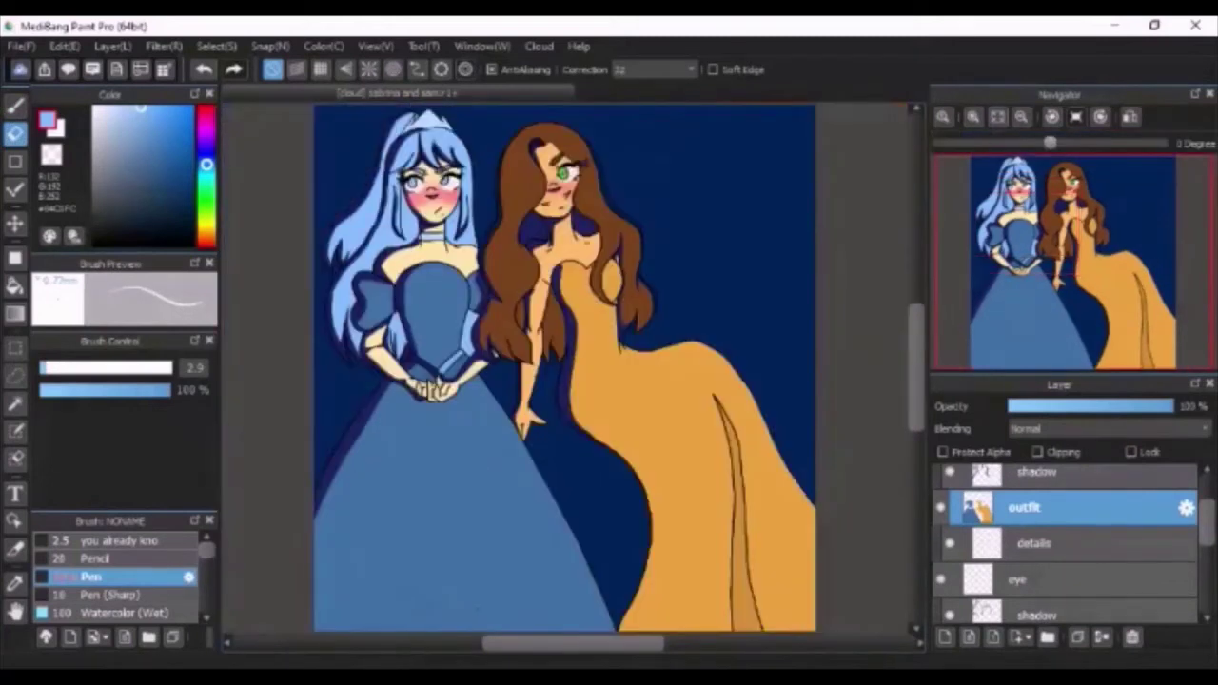
Step: Add a clipped layer named "detail" above the outfit's shadow layer
{"action": "scroll", "coordinate": [1066, 543], "scroll_direction": "up", "scroll_amount": 2}
{"action": "left_click", "coordinate": [1038, 549]}
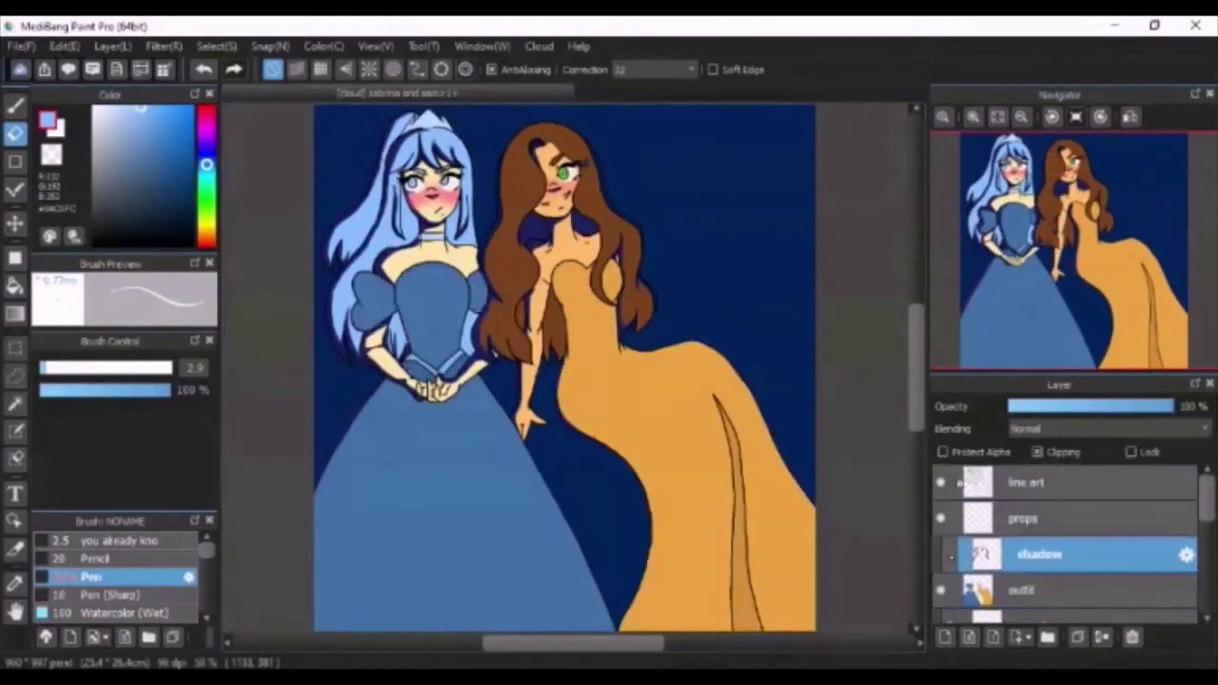
{"action": "left_click", "coordinate": [945, 637]}
{"action": "double_click", "coordinate": [1015, 558]}
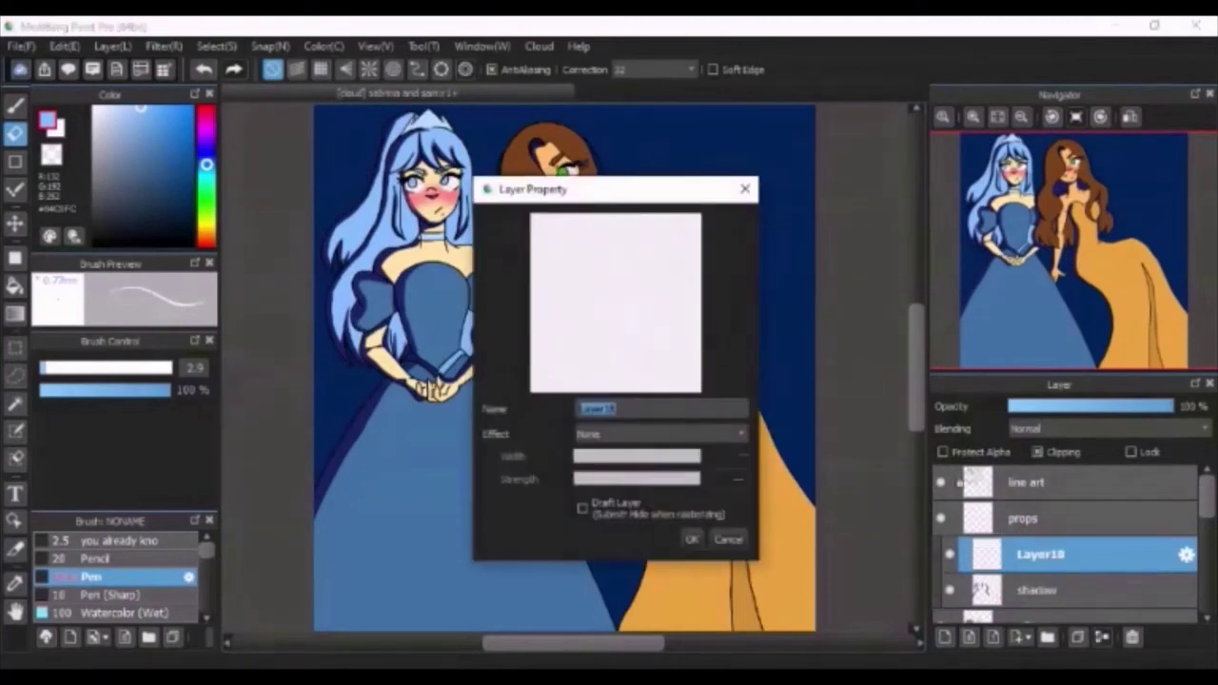
{"action": "type", "text": "detail"}
{"action": "key", "text": "Return"}
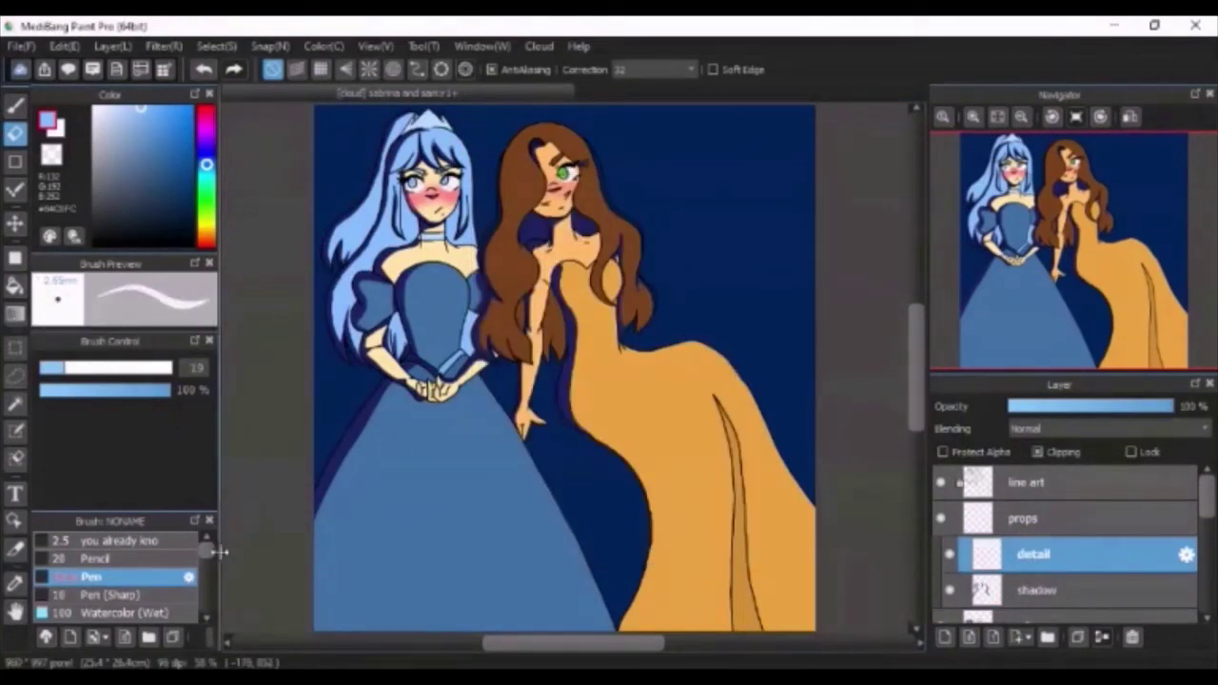
Step: Airbrush a teal (#39B6C2) glow over the left princess's bodice and upper skirt at size 322, undoing the last excess stroke
{"action": "scroll", "coordinate": [115, 576], "scroll_direction": "down", "scroll_amount": 2}
{"action": "left_click", "coordinate": [105, 549]}
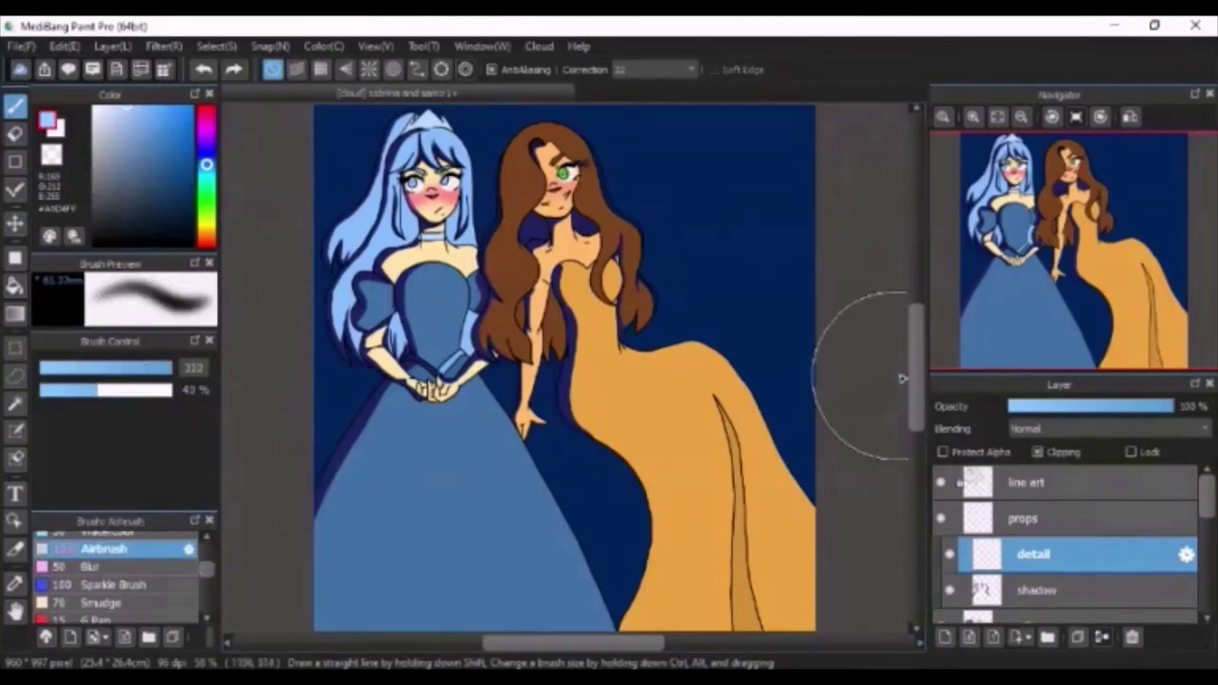
{"action": "scroll", "coordinate": [847, 304], "scroll_direction": "down", "scroll_amount": 2}
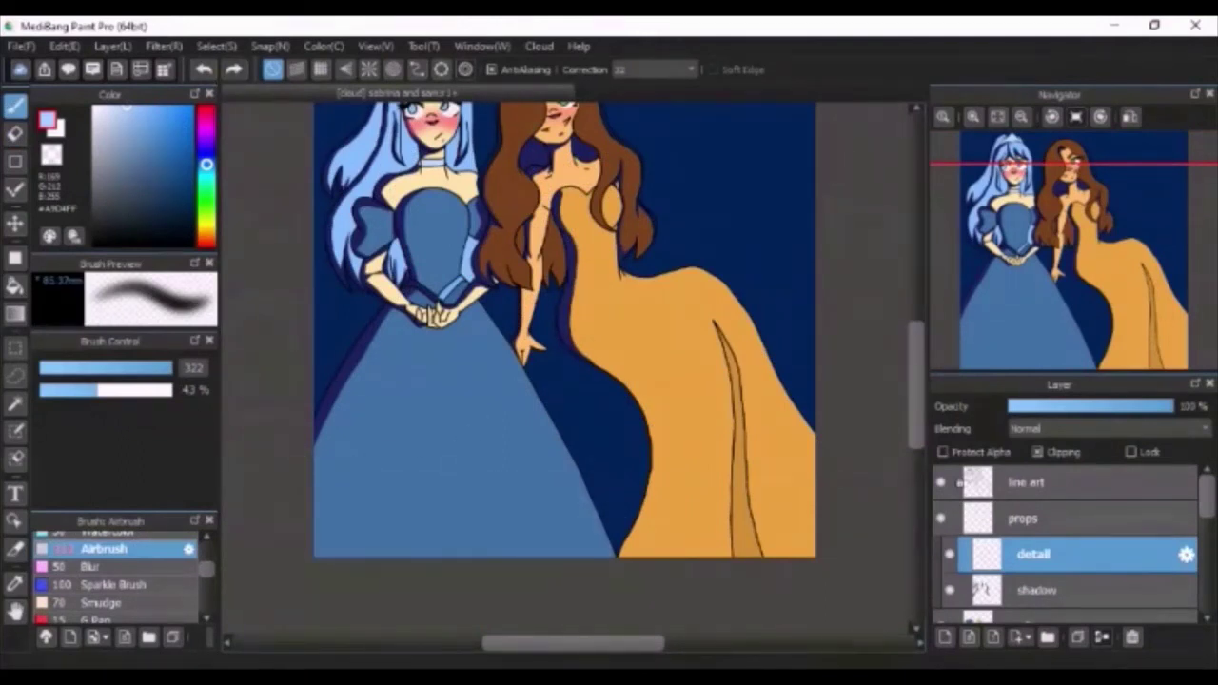
{"action": "mouse_move", "coordinate": [343, 314]}
{"action": "left_mouse_down"}
{"action": "mouse_move", "coordinate": [409, 394]}
{"action": "mouse_move", "coordinate": [502, 380]}
{"action": "mouse_move", "coordinate": [370, 346]}
{"action": "mouse_move", "coordinate": [356, 419]}
{"action": "mouse_move", "coordinate": [502, 374]}
{"action": "mouse_move", "coordinate": [387, 348]}
{"action": "mouse_move", "coordinate": [428, 336]}
{"action": "mouse_move", "coordinate": [422, 327]}
{"action": "mouse_move", "coordinate": [425, 354]}
{"action": "mouse_move", "coordinate": [400, 364]}
{"action": "mouse_move", "coordinate": [368, 302]}
{"action": "left_mouse_up"}
{"action": "key", "text": "ctrl+z"}
{"action": "left_click", "coordinate": [206, 175]}
{"action": "left_click", "coordinate": [164, 139]}
{"action": "left_click_drag", "start_coordinate": [331, 438], "coordinate": [619, 406]}
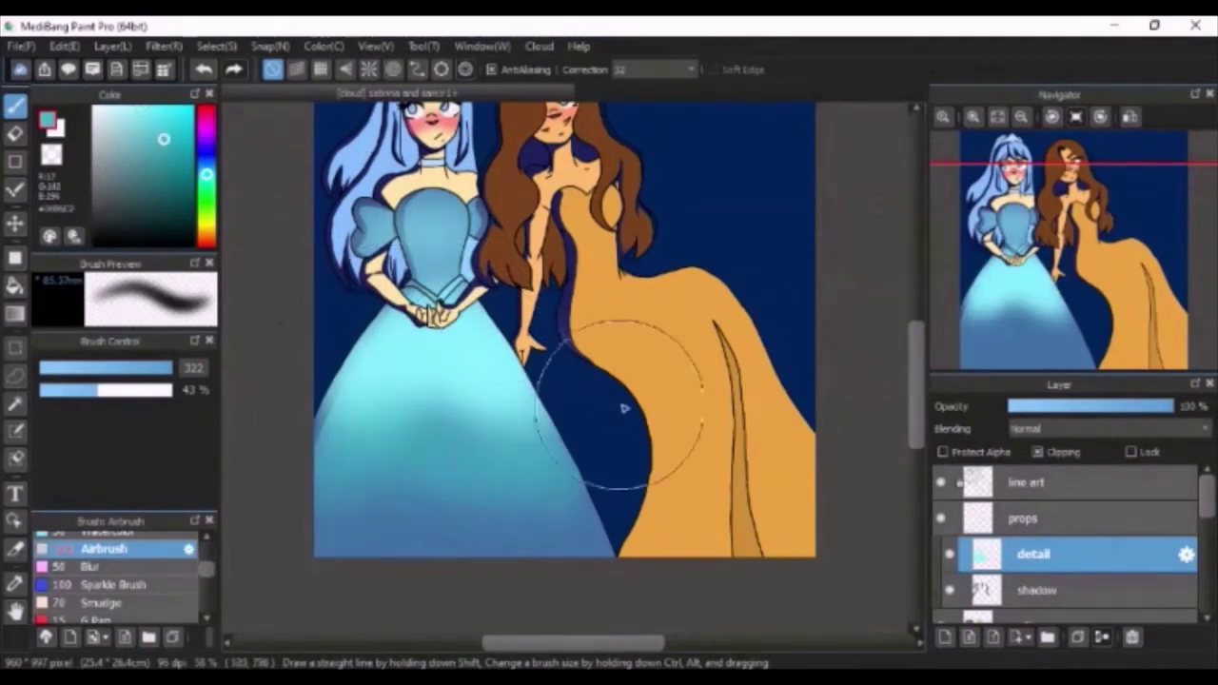
{"action": "left_click_drag", "start_coordinate": [915, 396], "coordinate": [915, 381]}
{"action": "key", "text": "ctrl+z"}
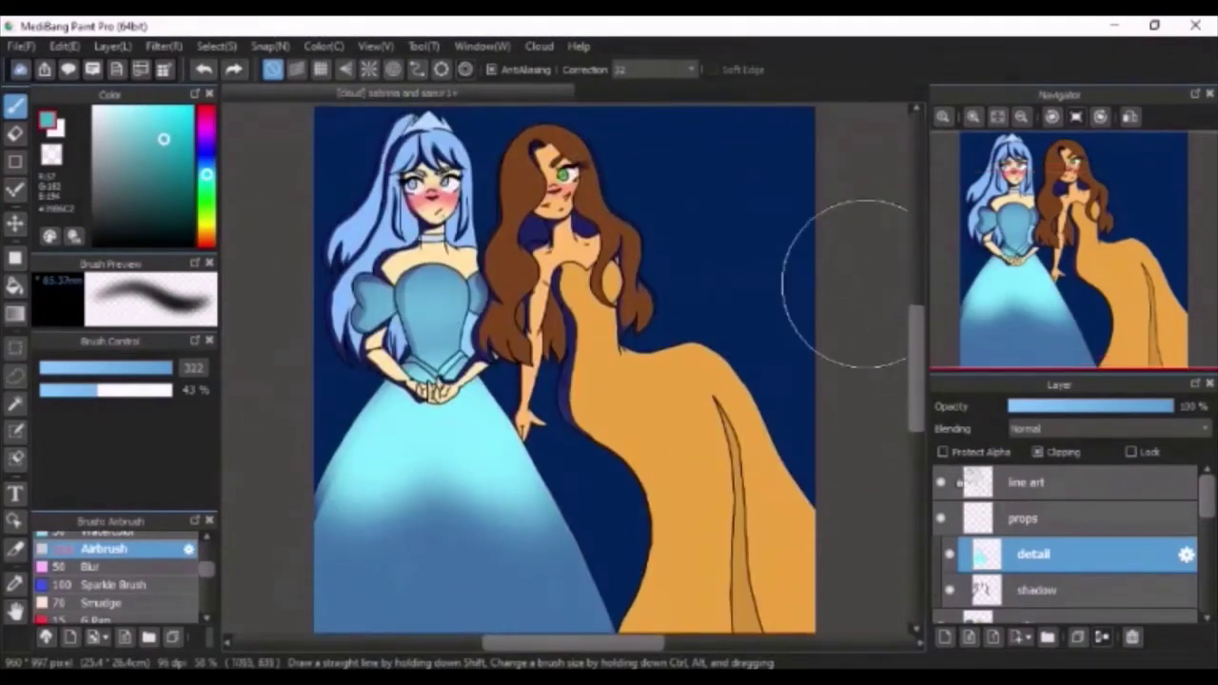
Step: Airbrush violet over the waist and upper skirt of the left princess's dress
{"action": "scroll", "coordinate": [369, 296], "scroll_direction": "up", "scroll_amount": 1}
{"action": "left_click", "coordinate": [368, 321], "text": "alt"}
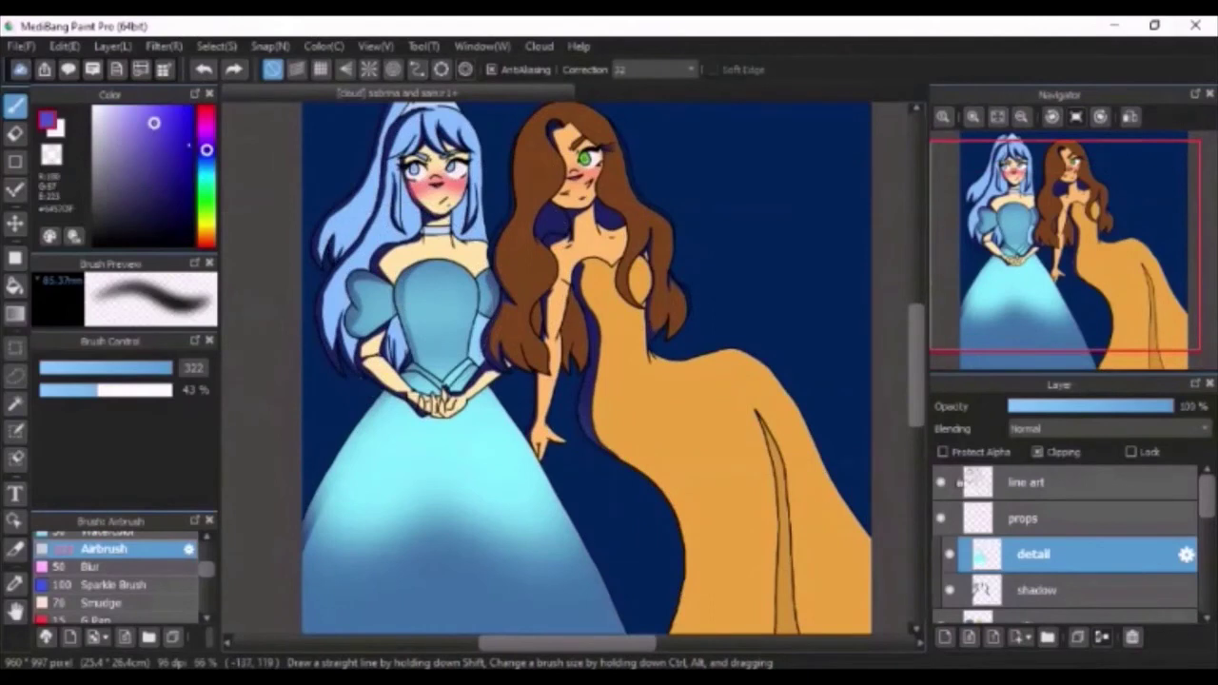
{"action": "mouse_move", "coordinate": [349, 502]}
{"action": "left_mouse_down"}
{"action": "mouse_move", "coordinate": [544, 499]}
{"action": "mouse_move", "coordinate": [464, 439]}
{"action": "mouse_move", "coordinate": [347, 456]}
{"action": "mouse_move", "coordinate": [453, 409]}
{"action": "mouse_move", "coordinate": [475, 306]}
{"action": "mouse_move", "coordinate": [445, 310]}
{"action": "left_mouse_up"}
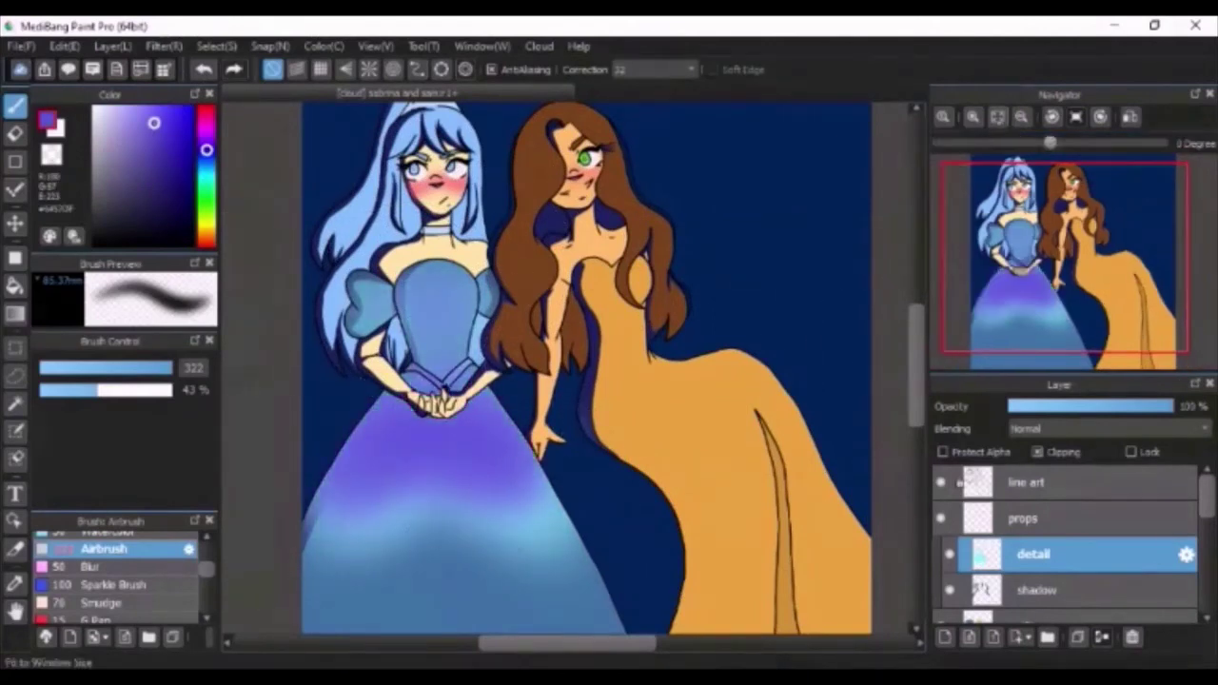
Step: Soften the left dress's gradient by airbrushing periwinkle (#93B1FF) and light cyan (#93EEFF) over the skirt and bodice
{"action": "left_click", "coordinate": [997, 117]}
{"action": "left_click", "coordinate": [385, 339], "text": "alt"}
{"action": "mouse_move", "coordinate": [384, 369]}
{"action": "left_mouse_down"}
{"action": "mouse_move", "coordinate": [451, 365]}
{"action": "mouse_move", "coordinate": [471, 495]}
{"action": "left_mouse_up"}
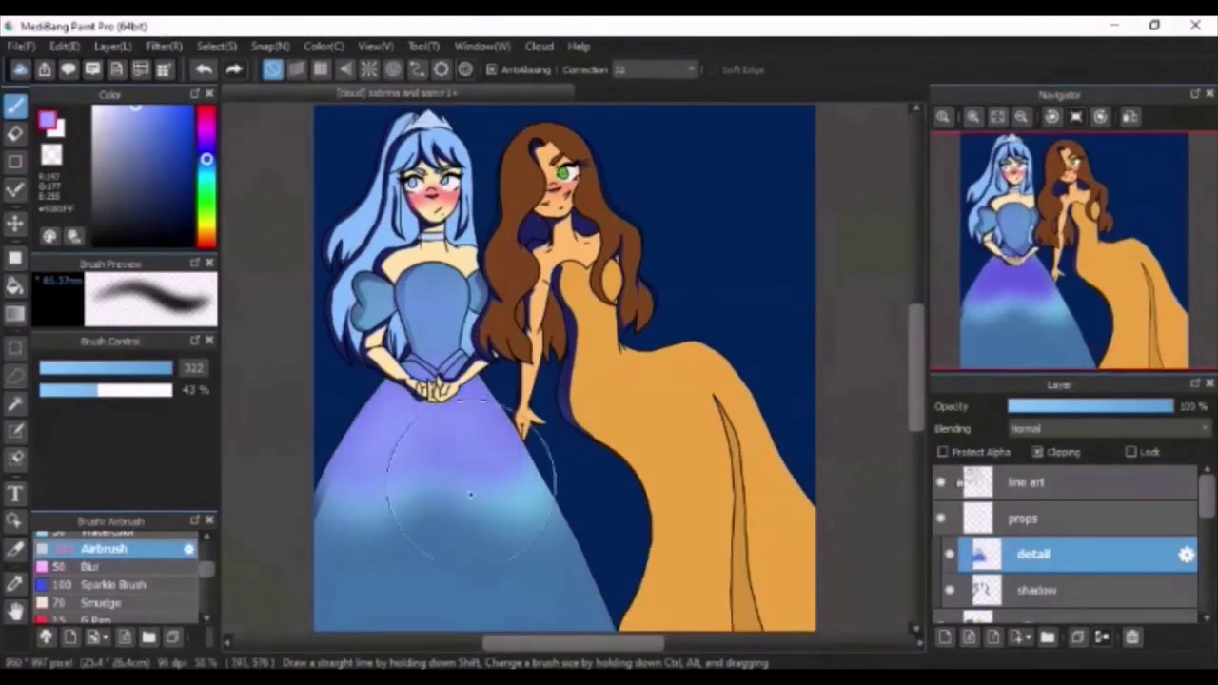
{"action": "left_click", "coordinate": [206, 172]}
{"action": "mouse_move", "coordinate": [411, 435]}
{"action": "left_mouse_down"}
{"action": "mouse_move", "coordinate": [512, 442]}
{"action": "mouse_move", "coordinate": [452, 303]}
{"action": "left_mouse_up"}
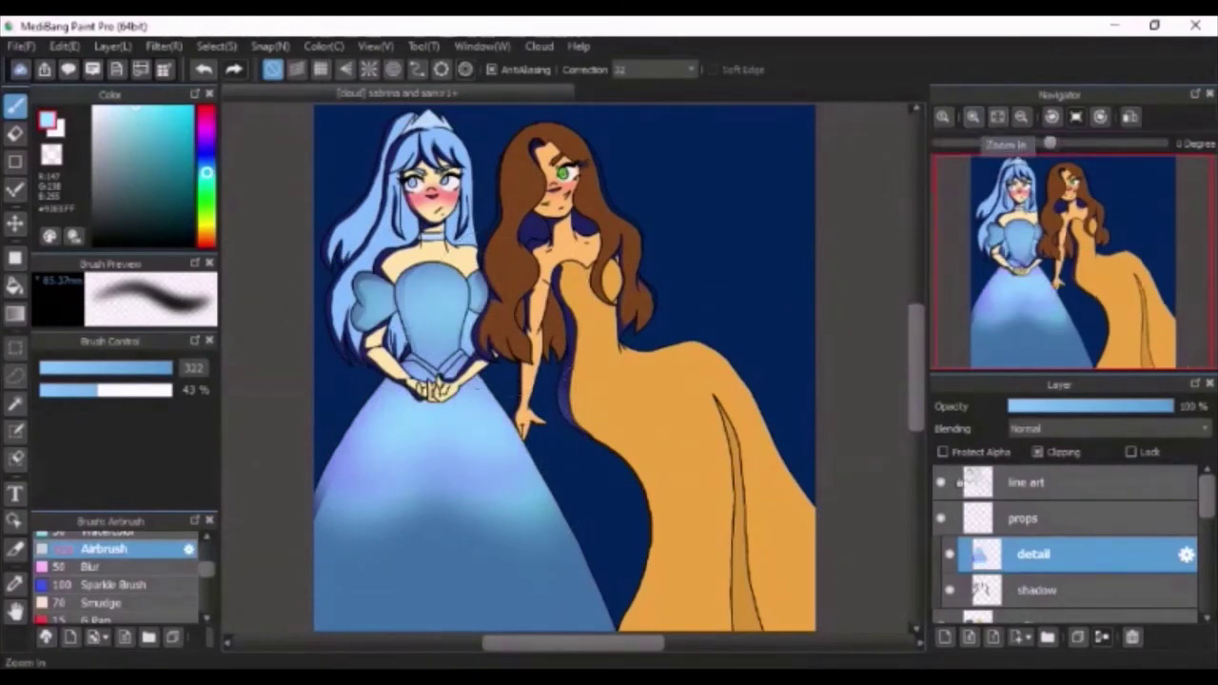
Step: Try to smooth the left dress's airbrushed gradient with the Blur brush at full intensity, reducing its size
{"action": "scroll", "coordinate": [476, 468], "scroll_direction": "up", "scroll_amount": 1}
{"action": "scroll", "coordinate": [435, 467], "scroll_direction": "up", "scroll_amount": 1}
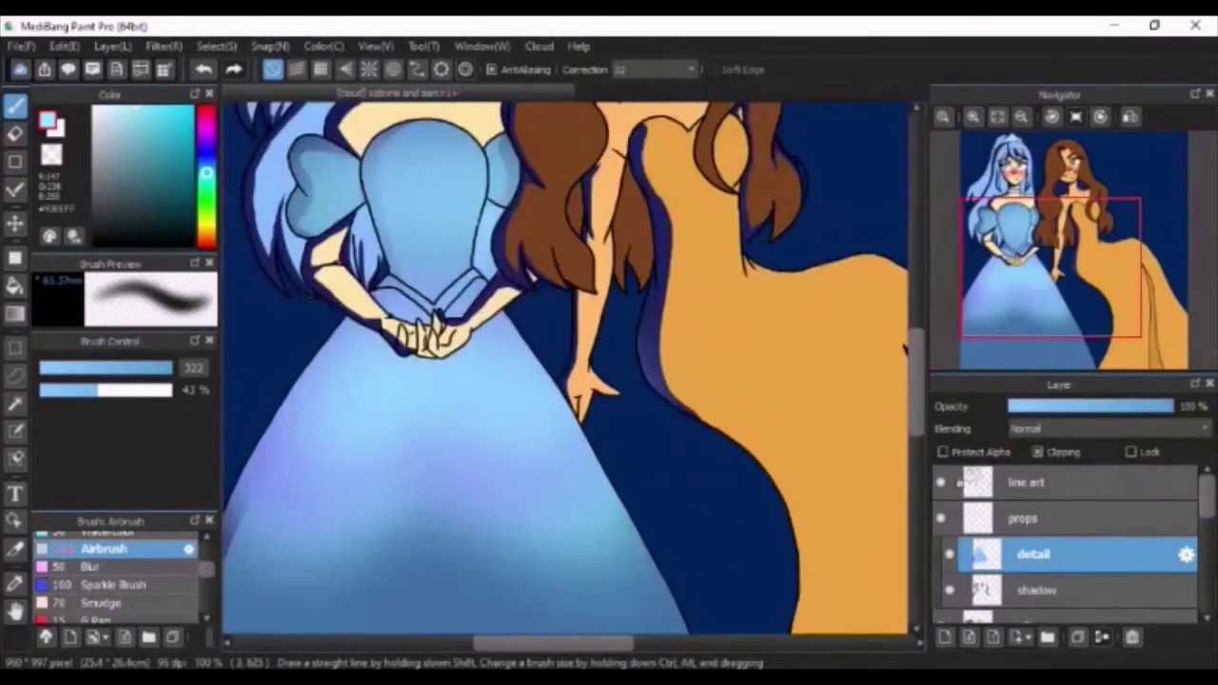
{"action": "left_click", "coordinate": [90, 567]}
{"action": "left_click", "coordinate": [170, 369]}
{"action": "left_click", "coordinate": [997, 117]}
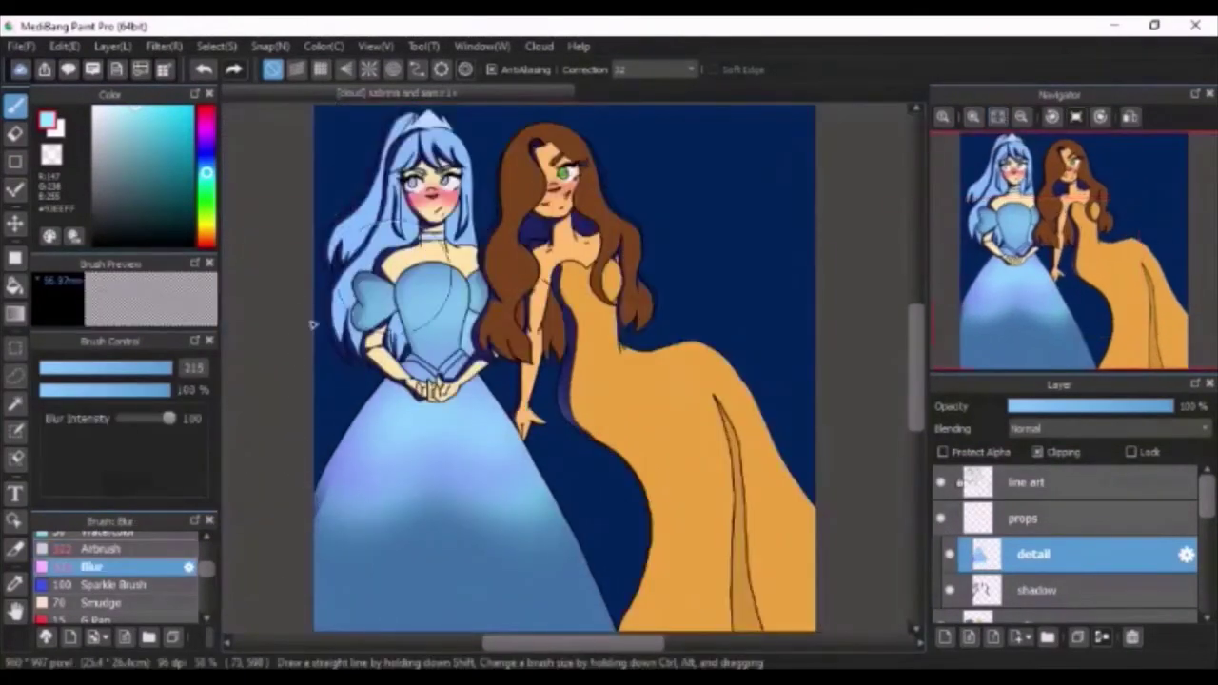
{"action": "scroll", "coordinate": [411, 445], "scroll_direction": "up", "scroll_amount": 2}
{"action": "left_click", "coordinate": [140, 368]}
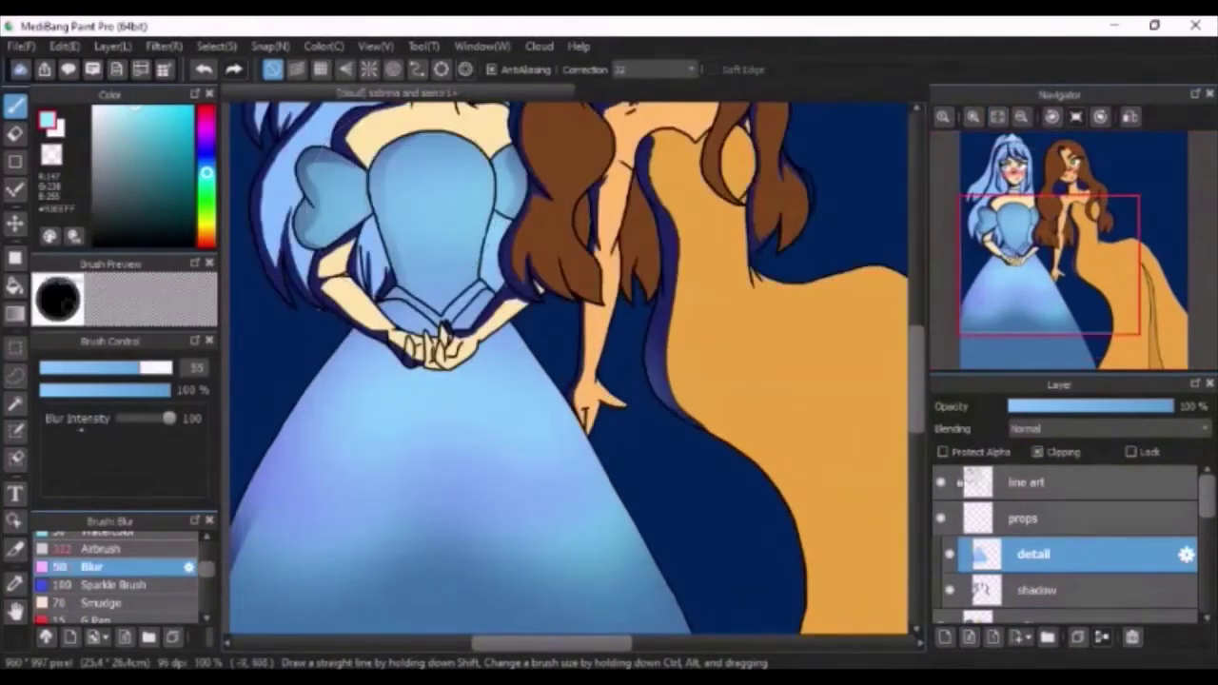
{"action": "left_click", "coordinate": [101, 549]}
{"action": "left_click", "coordinate": [158, 369]}
{"action": "scroll", "coordinate": [190, 577], "scroll_direction": "up", "scroll_amount": 2}
{"action": "left_click", "coordinate": [128, 570]}
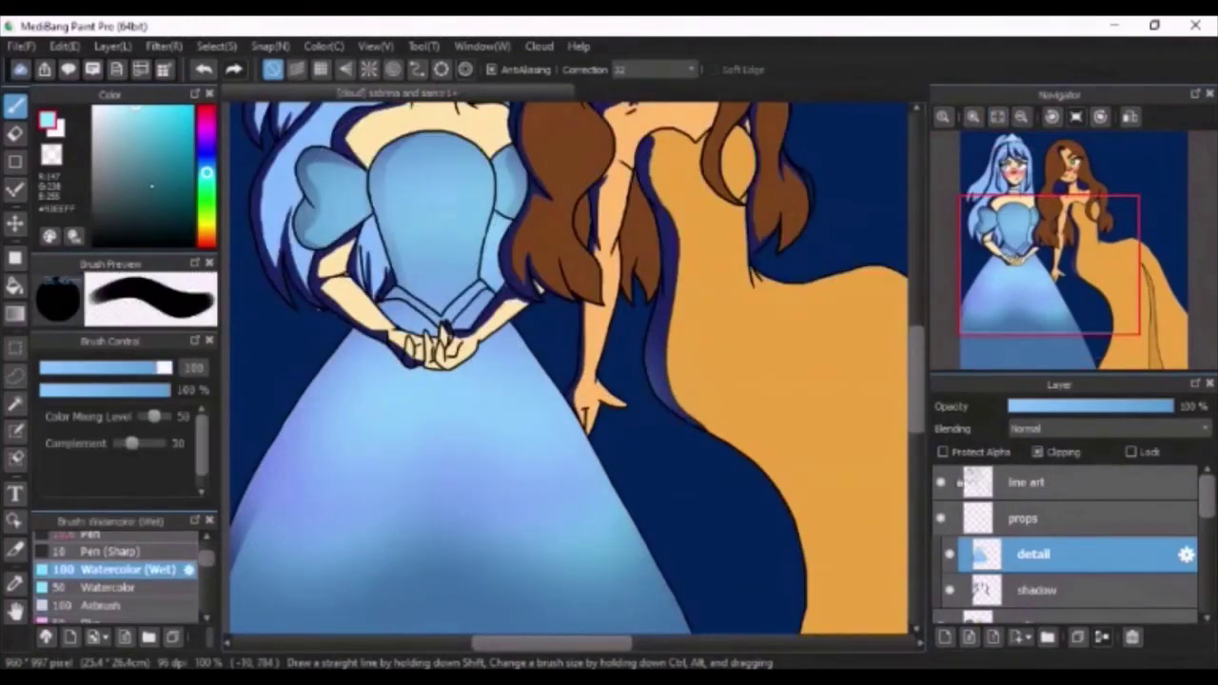
{"action": "key", "text": "e"}
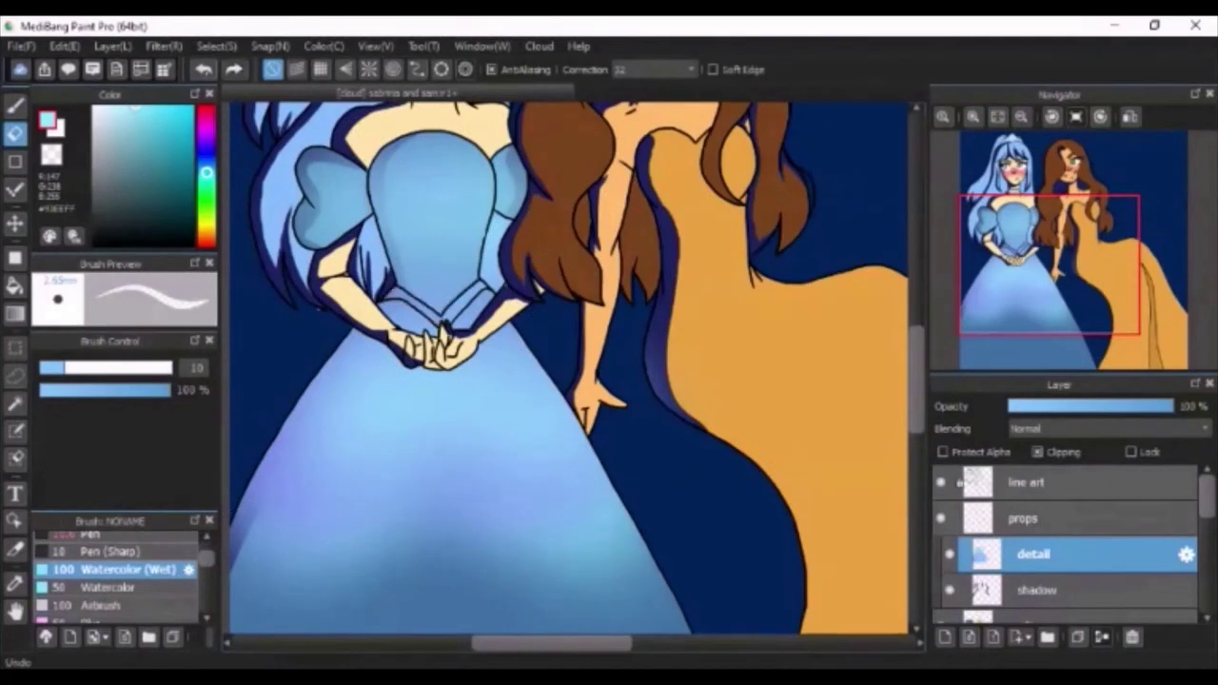
Step: Place the outfit's shadow layer above its detail layer and lower the shadow layer's opacity to about 51%
{"action": "scroll", "coordinate": [449, 327], "scroll_direction": "down", "scroll_amount": 3}
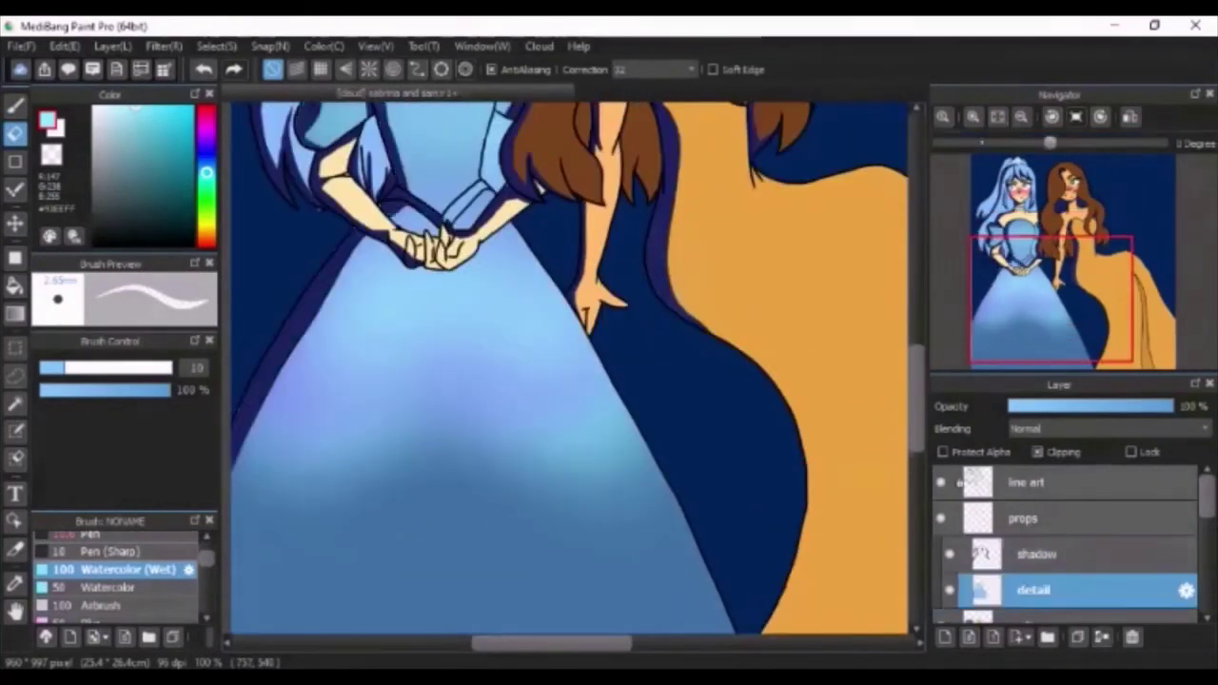
{"action": "left_click", "coordinate": [998, 117]}
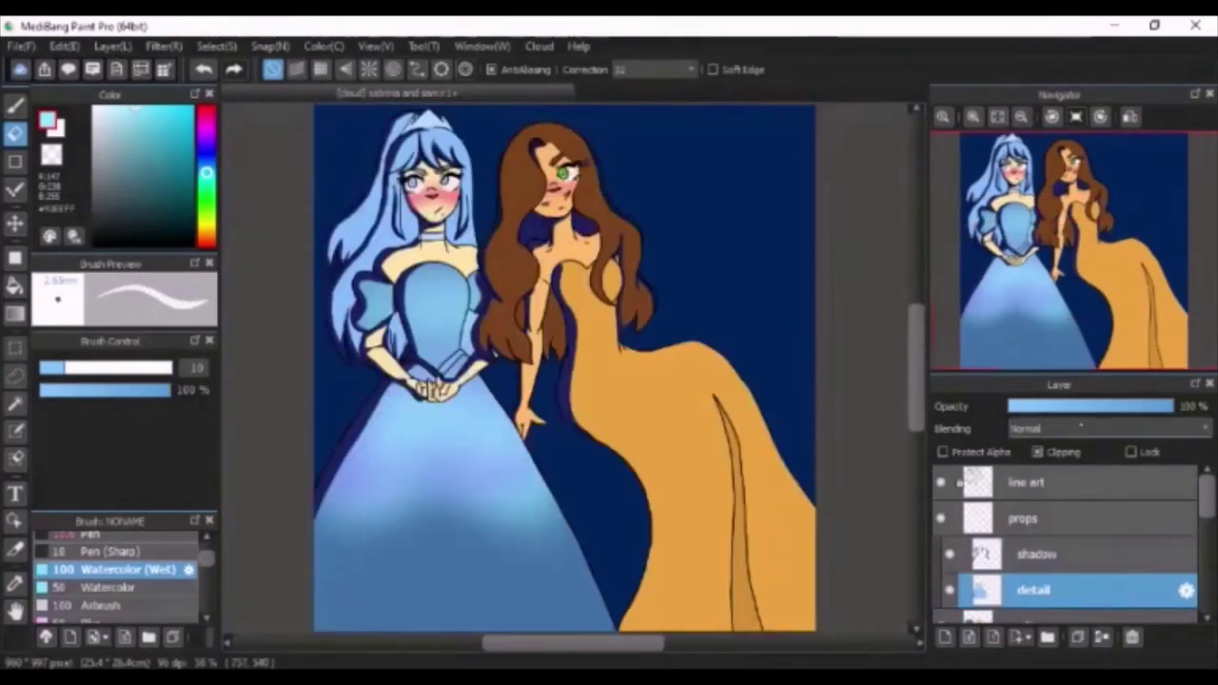
{"action": "left_click", "coordinate": [1075, 406]}
{"action": "key", "text": "ctrl+z"}
{"action": "left_click", "coordinate": [1056, 555]}
{"action": "left_click_drag", "start_coordinate": [1081, 406], "coordinate": [1071, 406]}
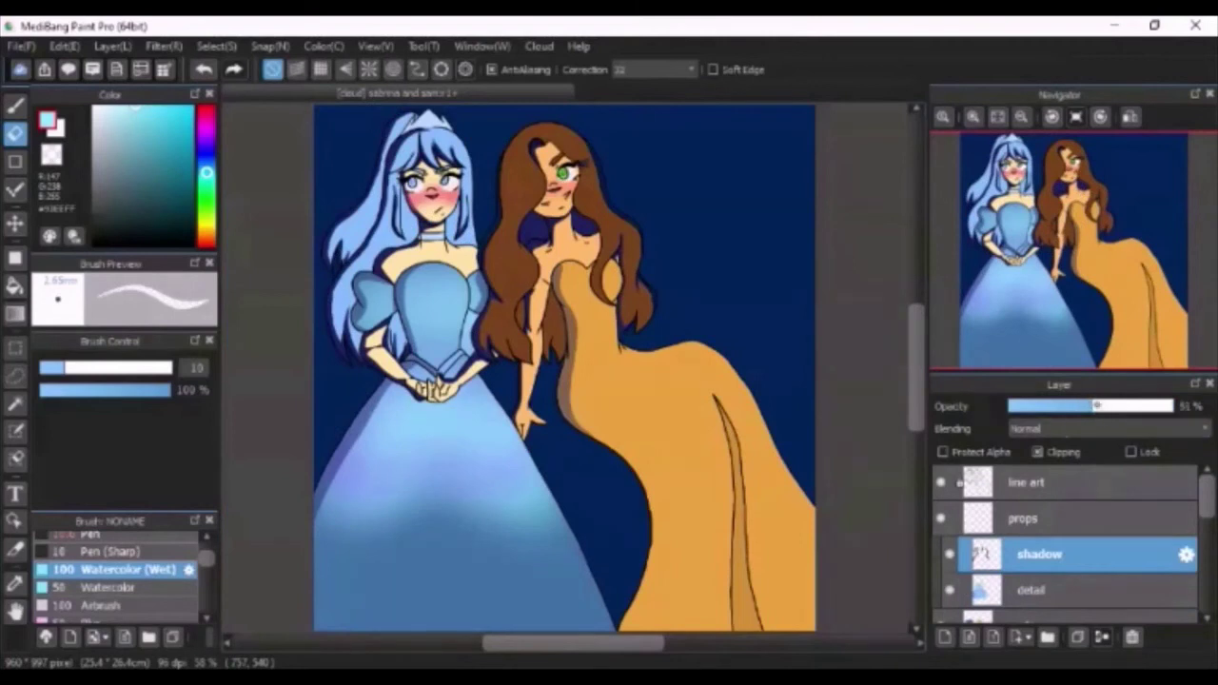
Step: Lower the opacity of the skin shadow layer and the hair shadow layer to about half
{"action": "scroll", "coordinate": [1121, 533], "scroll_direction": "down", "scroll_amount": 4}
{"action": "left_click", "coordinate": [1120, 505]}
{"action": "scroll", "coordinate": [1121, 505], "scroll_direction": "up", "scroll_amount": 1}
{"action": "left_click", "coordinate": [1091, 406]}
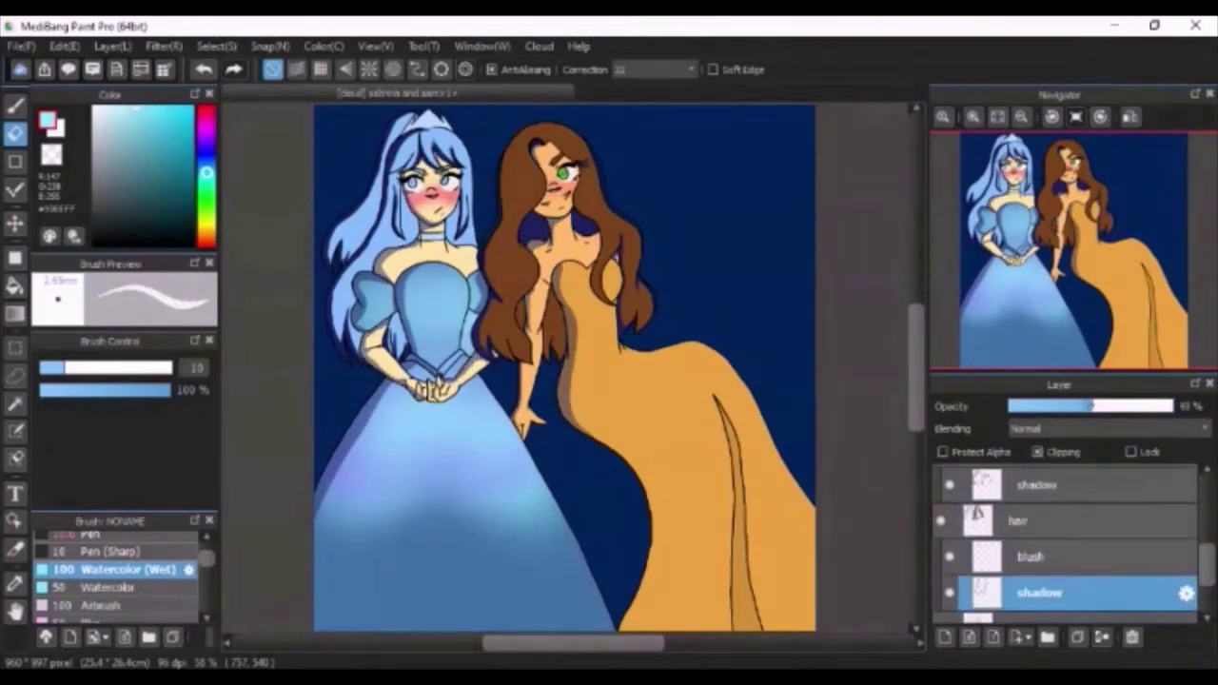
{"action": "scroll", "coordinate": [1115, 533], "scroll_direction": "up", "scroll_amount": 1}
{"action": "left_click", "coordinate": [1108, 537]}
{"action": "left_click", "coordinate": [1086, 407]}
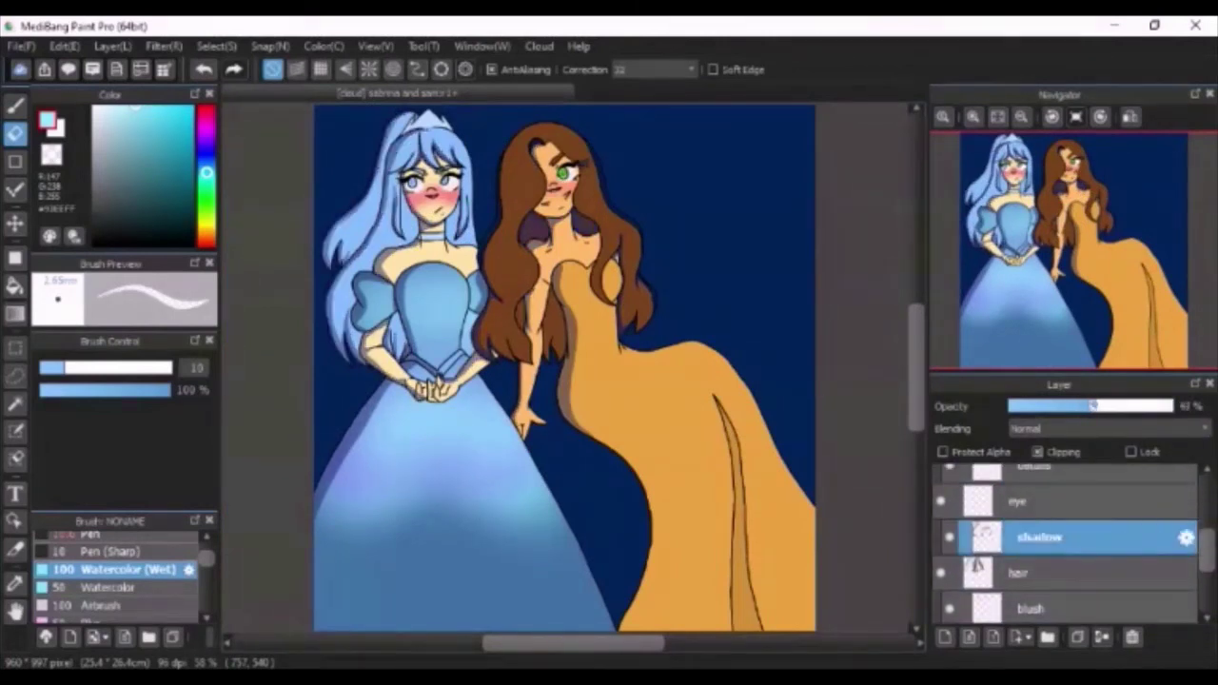
Step: Select the details layer below the outfit layer and choose the Airbrush
{"action": "scroll", "coordinate": [1066, 542], "scroll_direction": "up", "scroll_amount": 2}
{"action": "left_click", "coordinate": [1038, 541]}
{"action": "scroll", "coordinate": [1065, 542], "scroll_direction": "up", "scroll_amount": 1}
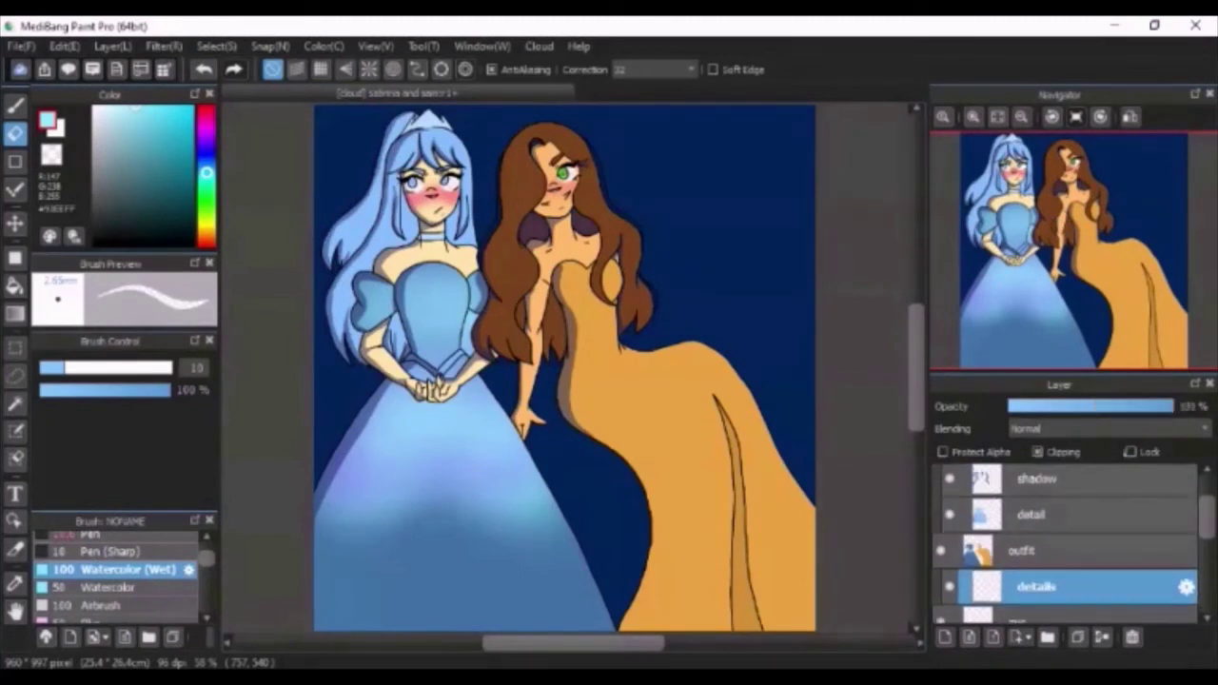
{"action": "scroll", "coordinate": [476, 415], "scroll_direction": "up", "scroll_amount": 2}
{"action": "scroll", "coordinate": [479, 417], "scroll_direction": "down", "scroll_amount": 1}
{"action": "left_click_drag", "start_coordinate": [557, 644], "coordinate": [518, 643]}
{"action": "key", "text": "b"}
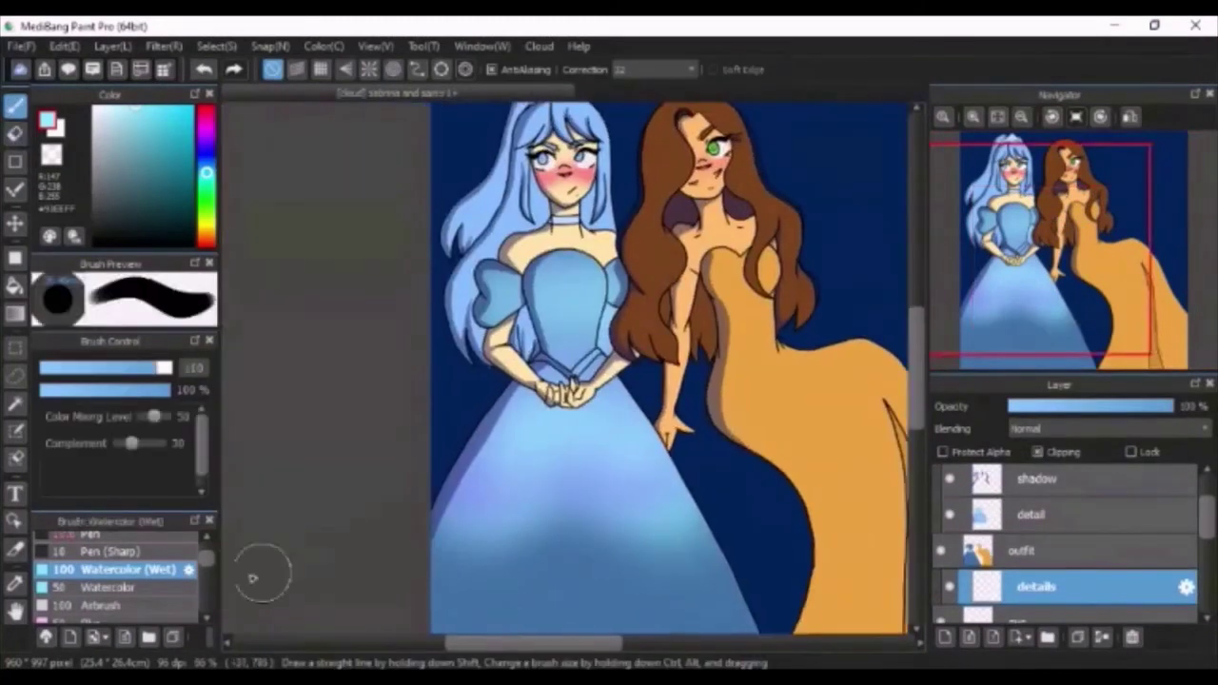
{"action": "left_click", "coordinate": [157, 587]}
{"action": "left_click", "coordinate": [160, 606]}
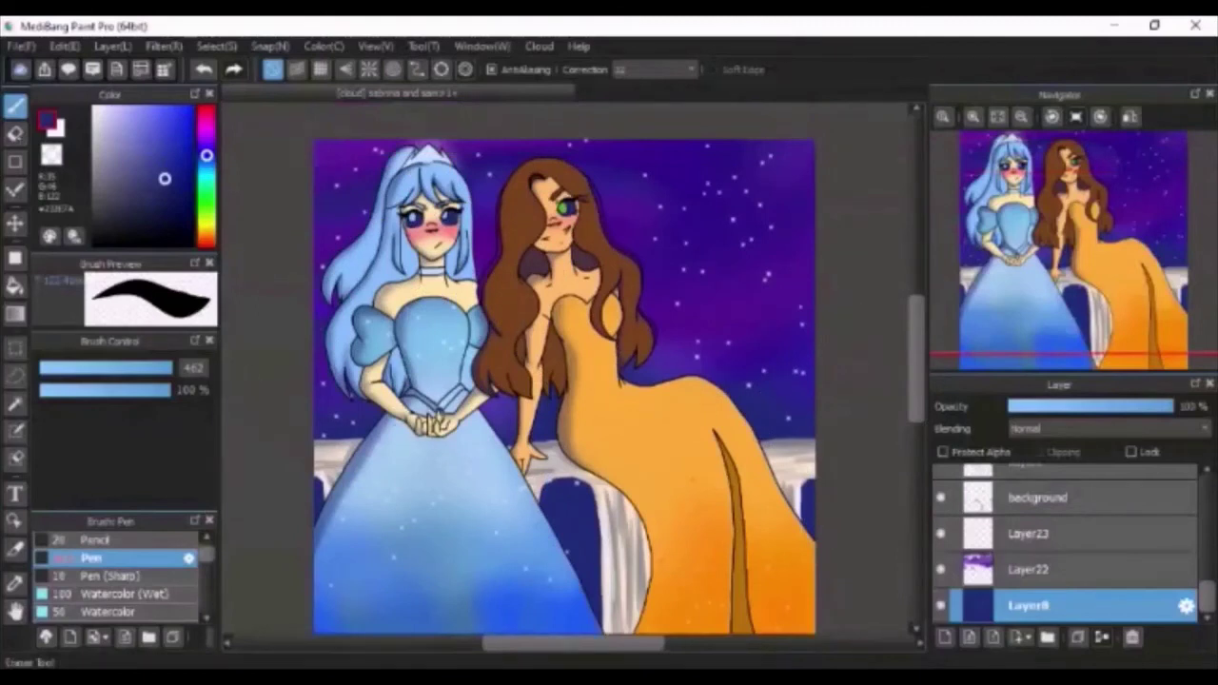
Step: Erase the navy on Layer8 behind both princesses' eyes
{"action": "key", "text": "e"}
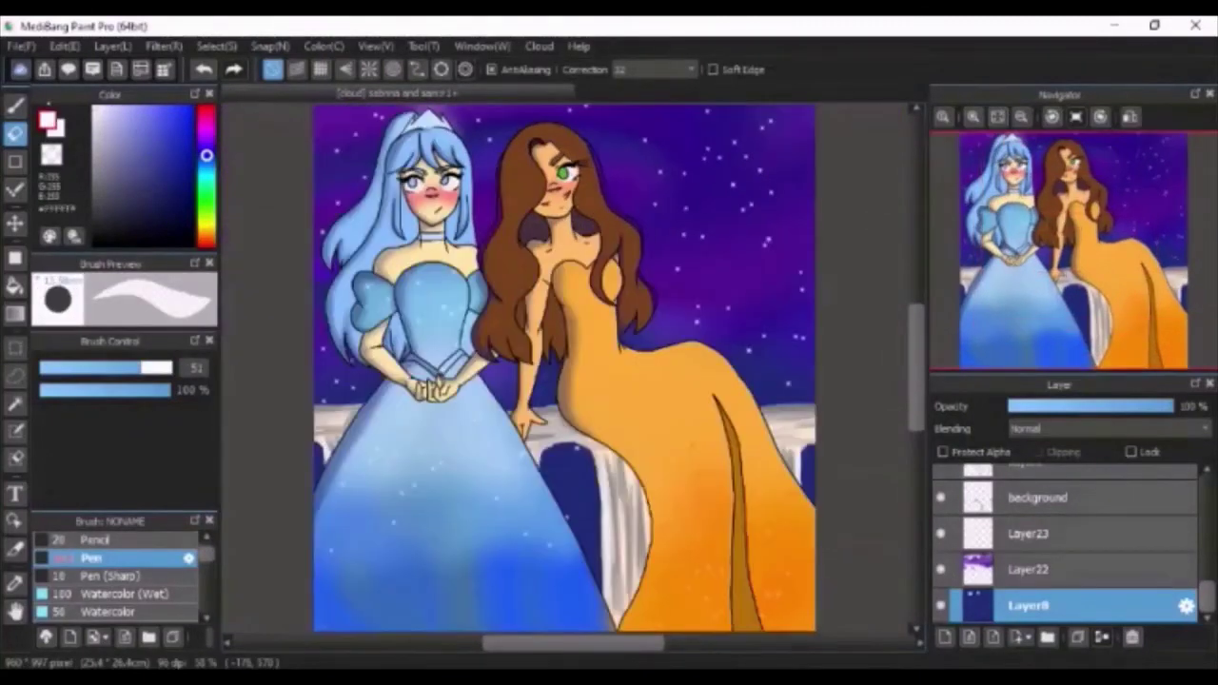
{"action": "key", "text": "b"}
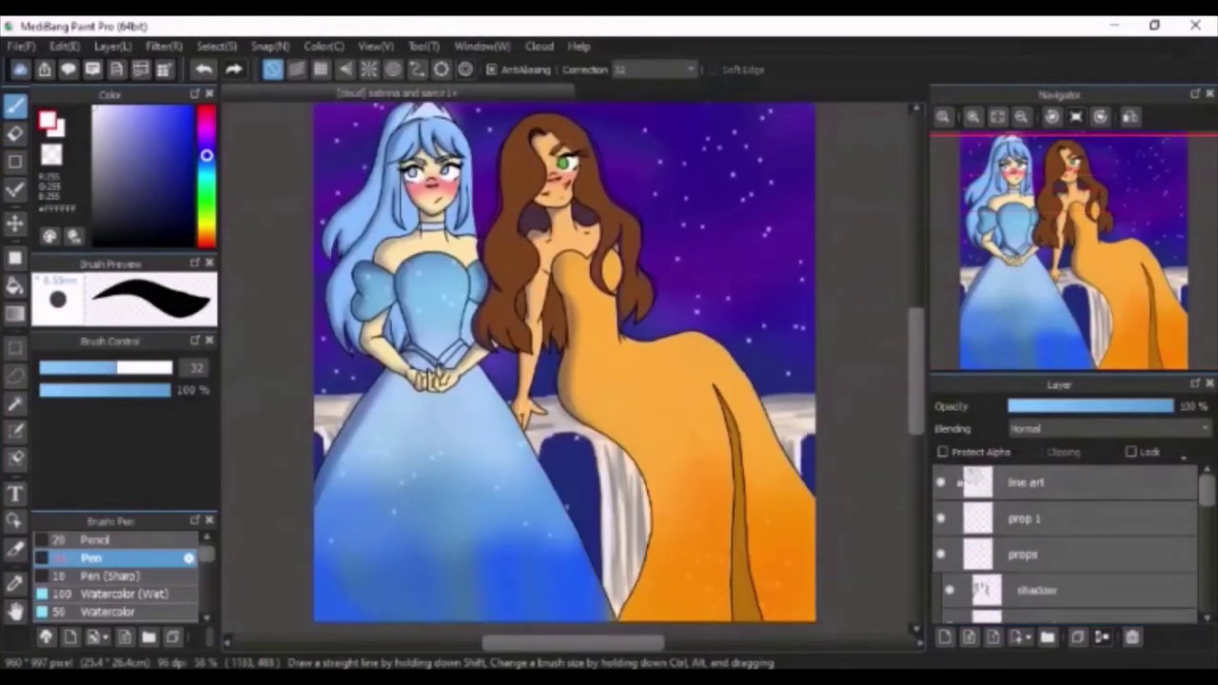
Step: Add a layer above the line art, cover it with blue (#2030A3) using the size 462 Pen, and lower its opacity to 31%
{"action": "left_click", "coordinate": [1056, 483]}
{"action": "left_click", "coordinate": [945, 638]}
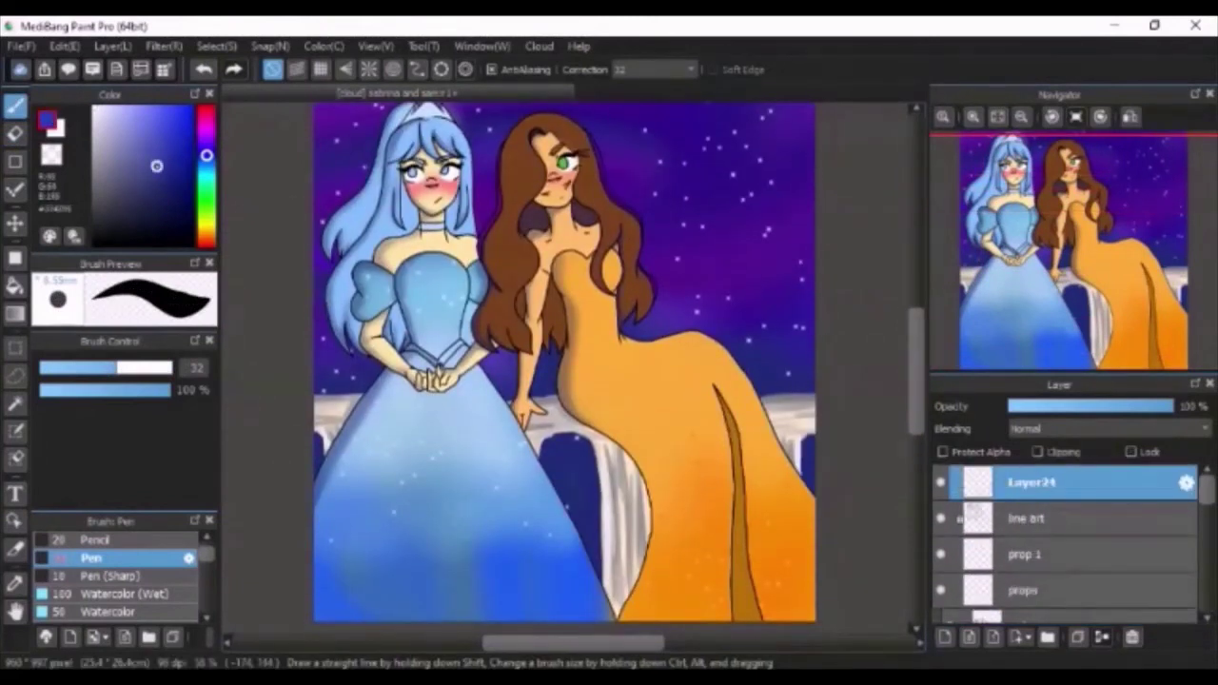
{"action": "left_click", "coordinate": [170, 368]}
{"action": "mouse_move", "coordinate": [279, 159]}
{"action": "left_mouse_down"}
{"action": "mouse_move", "coordinate": [748, 234]}
{"action": "mouse_move", "coordinate": [848, 351]}
{"action": "mouse_move", "coordinate": [216, 578]}
{"action": "left_mouse_up"}
{"action": "left_click_drag", "start_coordinate": [314, 561], "coordinate": [815, 449]}
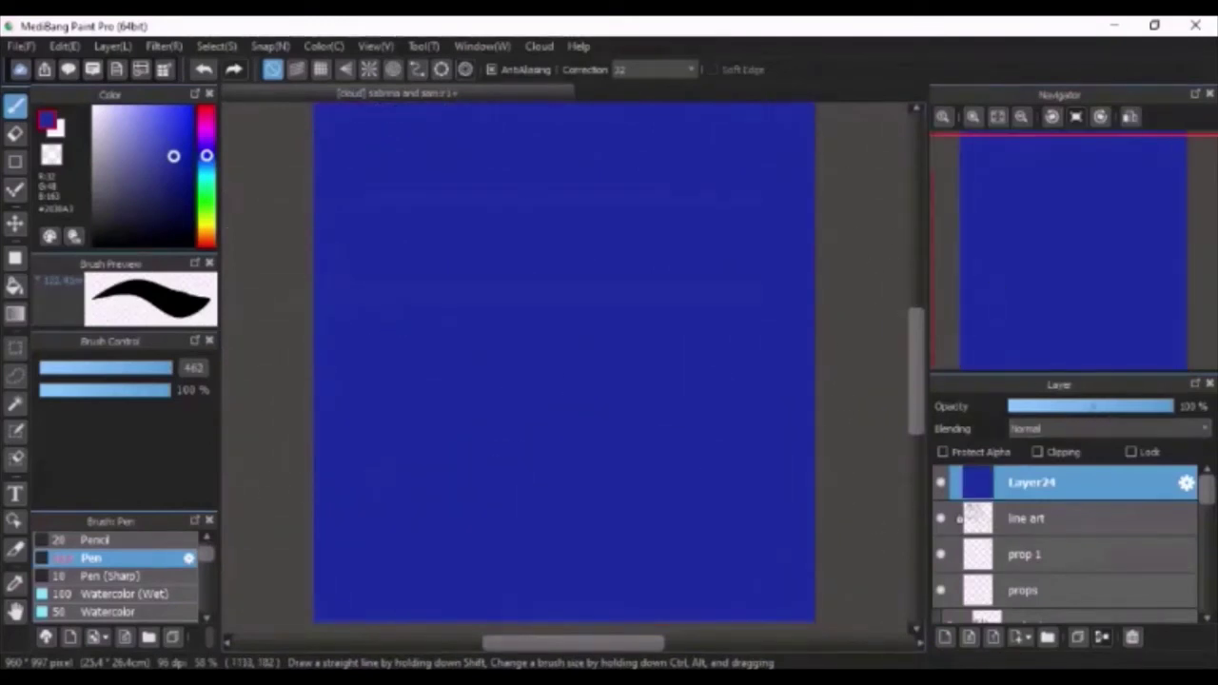
{"action": "left_click_drag", "start_coordinate": [1171, 406], "coordinate": [1070, 407]}
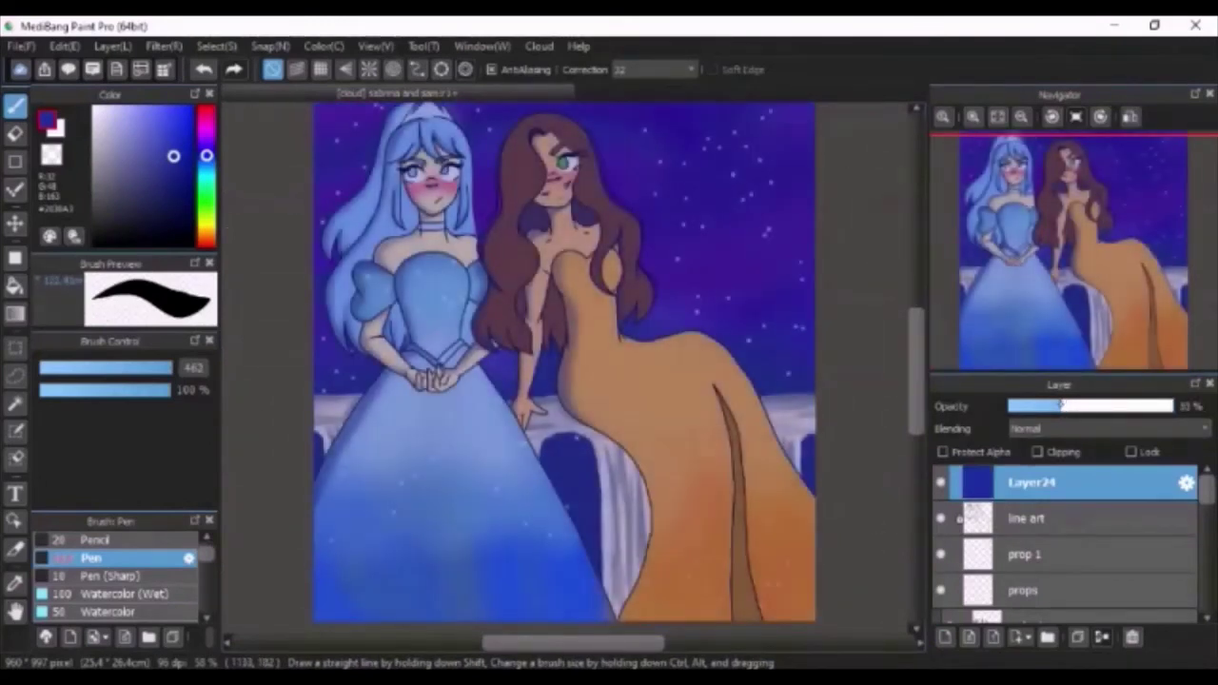
Step: Erase the blue overlay from both princesses, reducing the eraser to size 120 for the outlines
{"action": "key", "text": "e"}
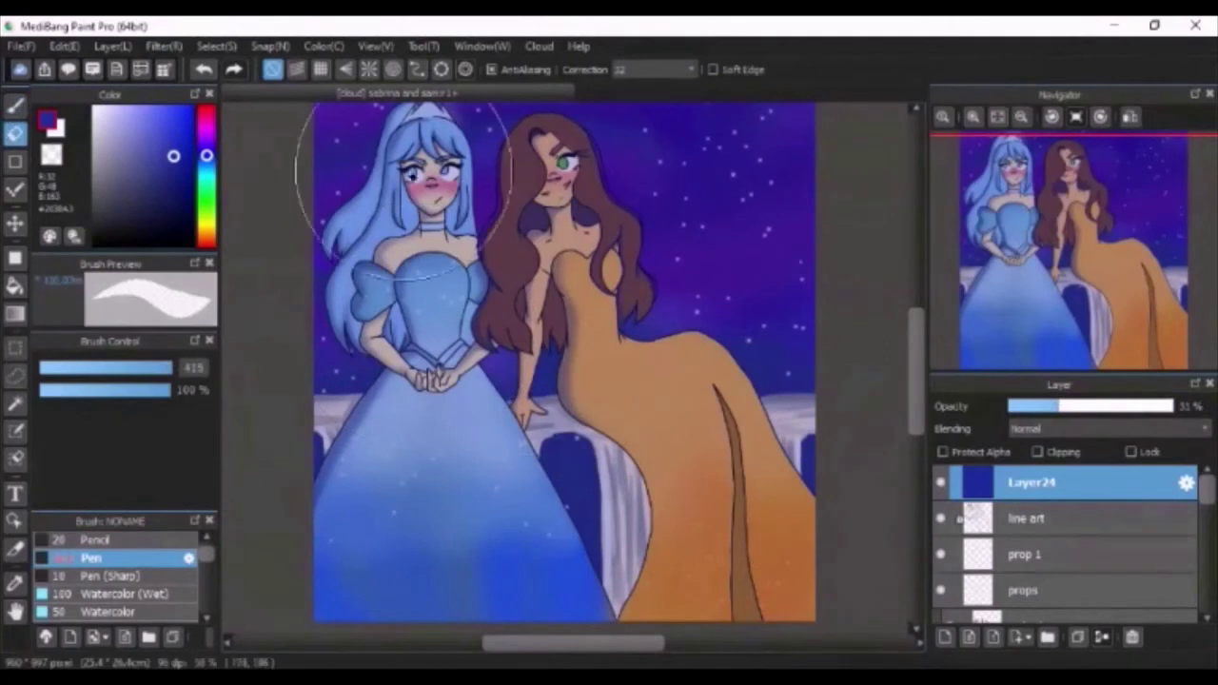
{"action": "mouse_move", "coordinate": [410, 138]}
{"action": "left_mouse_down"}
{"action": "mouse_move", "coordinate": [467, 449]}
{"action": "mouse_move", "coordinate": [403, 571]}
{"action": "mouse_move", "coordinate": [488, 587]}
{"action": "mouse_move", "coordinate": [400, 619]}
{"action": "mouse_move", "coordinate": [552, 390]}
{"action": "left_mouse_up"}
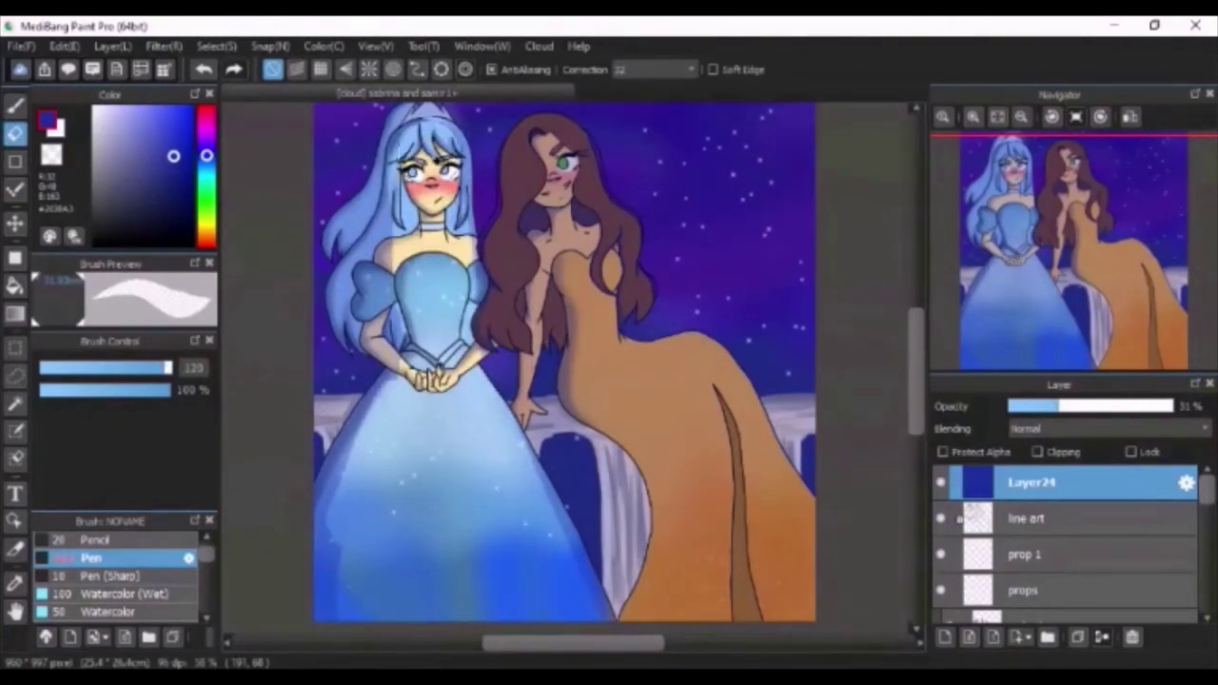
{"action": "left_click_drag", "start_coordinate": [385, 157], "coordinate": [375, 310]}
{"action": "mouse_move", "coordinate": [557, 160]}
{"action": "left_mouse_down"}
{"action": "mouse_move", "coordinate": [525, 175]}
{"action": "mouse_move", "coordinate": [539, 173]}
{"action": "mouse_move", "coordinate": [609, 354]}
{"action": "mouse_move", "coordinate": [663, 383]}
{"action": "mouse_move", "coordinate": [780, 517]}
{"action": "mouse_move", "coordinate": [655, 428]}
{"action": "mouse_move", "coordinate": [682, 614]}
{"action": "mouse_move", "coordinate": [696, 439]}
{"action": "mouse_move", "coordinate": [821, 633]}
{"action": "left_mouse_up"}
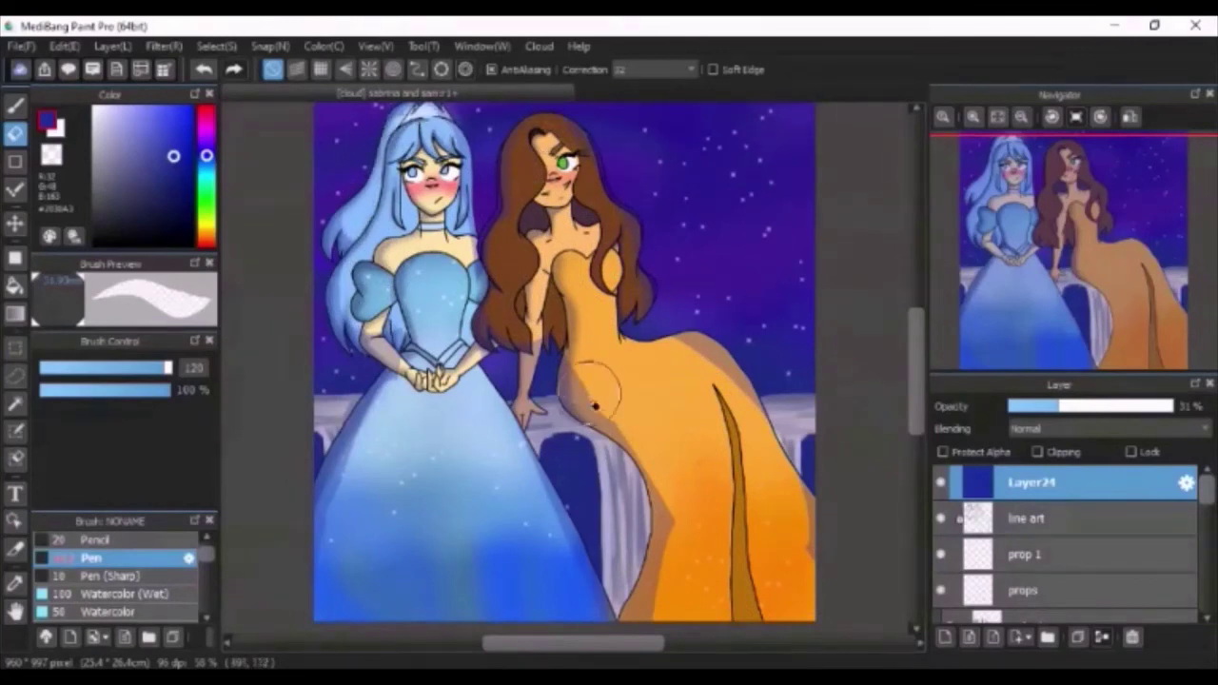
{"action": "left_click_drag", "start_coordinate": [595, 405], "coordinate": [619, 381]}
Step: Soften the overlay's erased edges around both princesses with the Blur brush at size 336
{"action": "scroll", "coordinate": [143, 580], "scroll_direction": "down", "scroll_amount": 3}
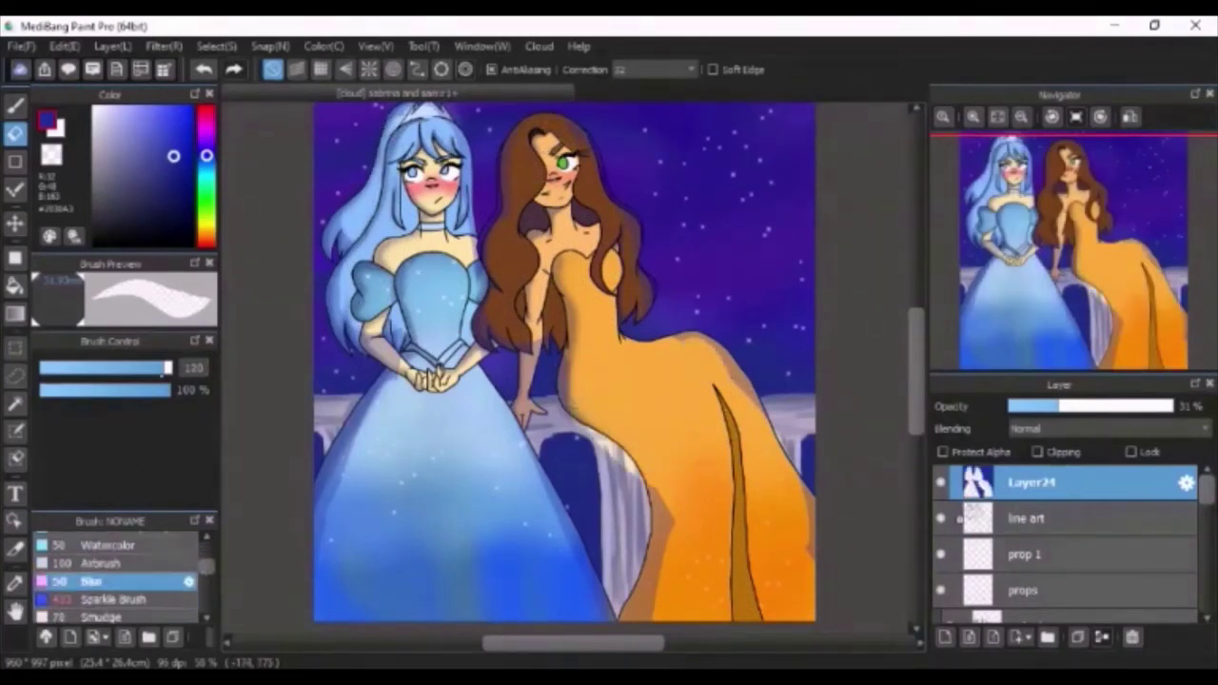
{"action": "key", "text": "b"}
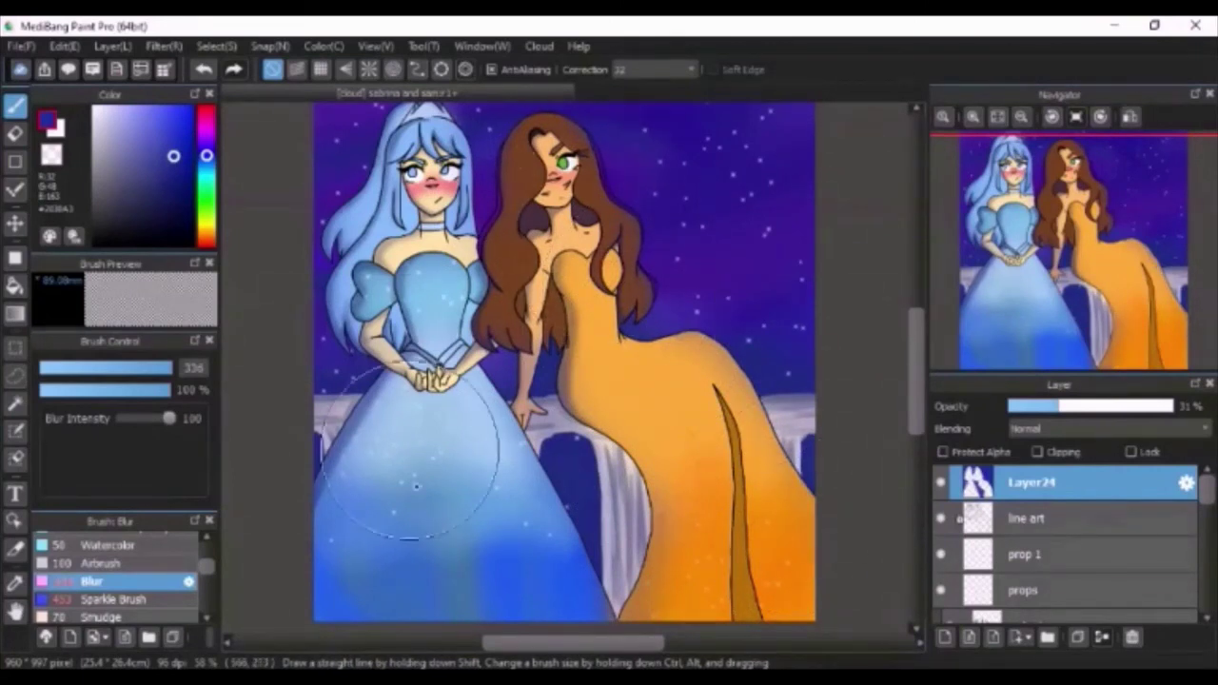
Step: Try a saturated yellow Watercolor glow over the left princess on the overlay layer
{"action": "left_click", "coordinate": [206, 229]}
{"action": "left_click", "coordinate": [192, 107]}
{"action": "left_click", "coordinate": [114, 600]}
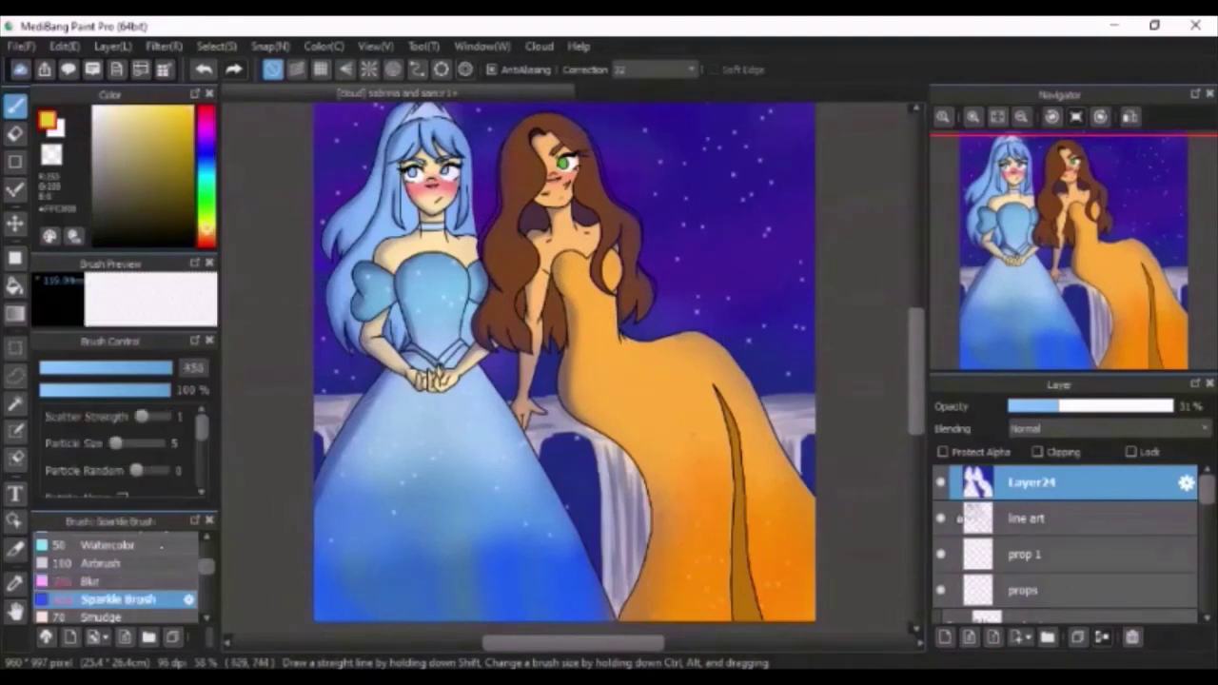
{"action": "left_click", "coordinate": [109, 545]}
{"action": "left_click_drag", "start_coordinate": [408, 190], "coordinate": [462, 613]}
{"action": "key", "text": "ctrl+z"}
Step: Try a pale yellow (#FFE376) Watercolor (Wet) glow over both princesses on the overlay layer, comparing with the layer hidden
{"action": "left_click", "coordinate": [148, 108]}
{"action": "left_click_drag", "start_coordinate": [207, 566], "coordinate": [207, 551]}
{"action": "left_click", "coordinate": [128, 609]}
{"action": "mouse_move", "coordinate": [438, 205]}
{"action": "left_mouse_down"}
{"action": "mouse_move", "coordinate": [409, 562]}
{"action": "mouse_move", "coordinate": [472, 533]}
{"action": "mouse_move", "coordinate": [371, 514]}
{"action": "left_mouse_up"}
{"action": "left_click_drag", "start_coordinate": [563, 162], "coordinate": [680, 467]}
{"action": "key", "text": "ctrl+z"}
{"action": "key", "text": "ctrl+z"}
{"action": "key", "text": "ctrl+z"}
{"action": "key", "text": "ctrl+z"}
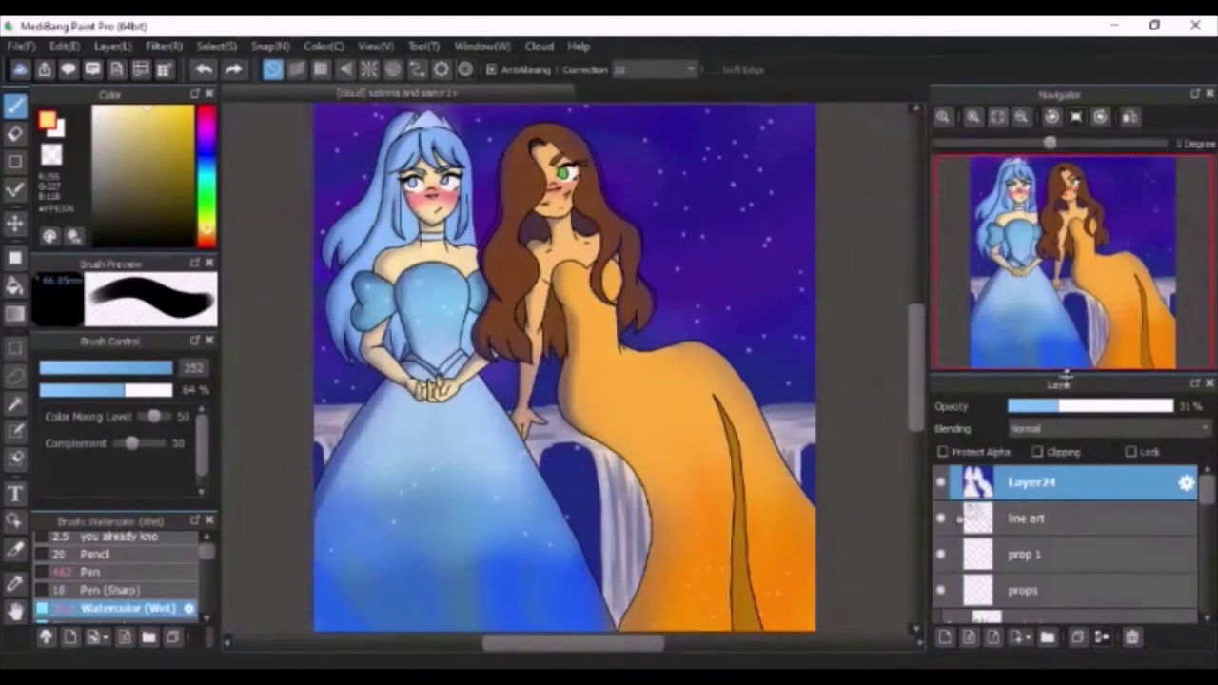
{"action": "left_click", "coordinate": [941, 483]}
{"action": "left_click", "coordinate": [941, 483]}
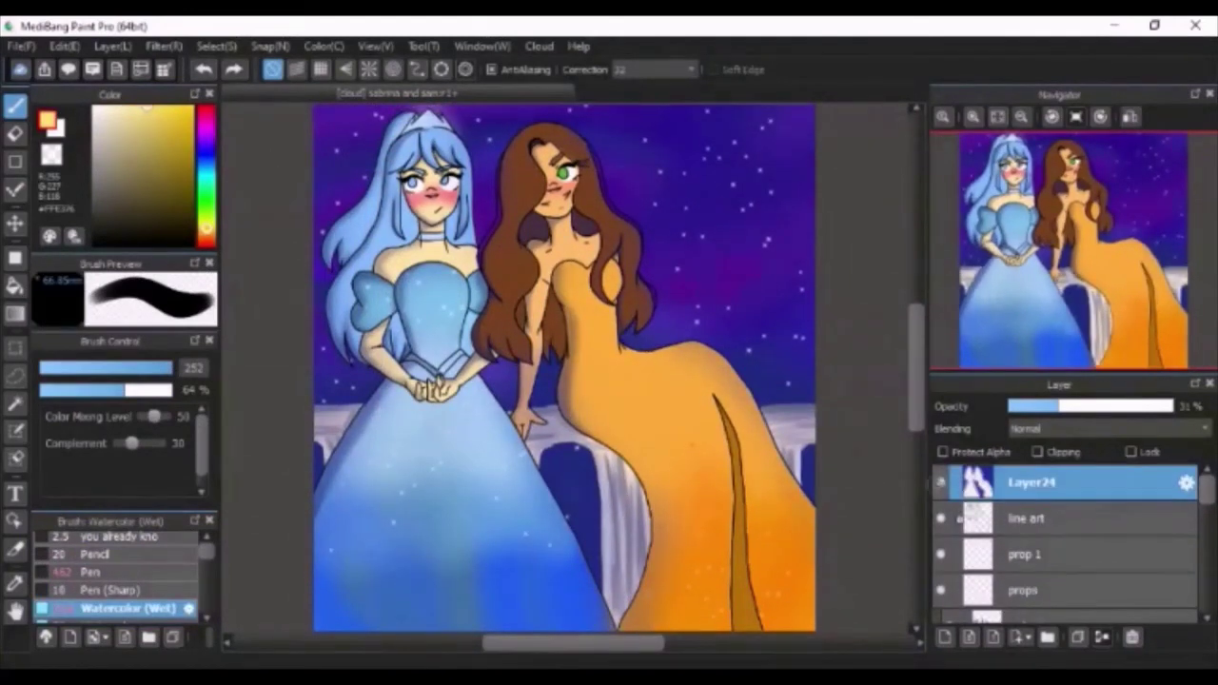
Step: Blur the sky's stars on Layer23 with the Blur brush at size 308
{"action": "scroll", "coordinate": [564, 369], "scroll_direction": "down", "scroll_amount": 1}
{"action": "left_click_drag", "start_coordinate": [1207, 490], "coordinate": [1206, 566]}
{"action": "scroll", "coordinate": [977, 479], "scroll_direction": "down", "scroll_amount": 5}
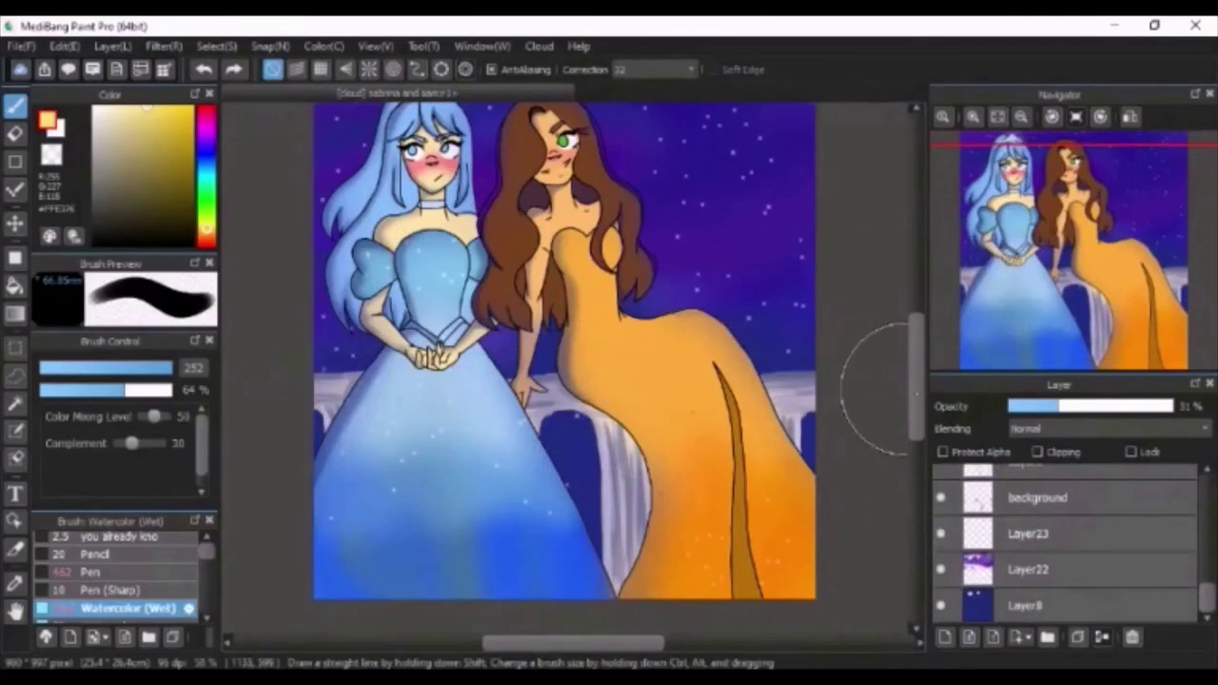
{"action": "scroll", "coordinate": [911, 353], "scroll_direction": "up", "scroll_amount": 3}
{"action": "key", "text": "e"}
{"action": "left_click", "coordinate": [16, 107]}
{"action": "scroll", "coordinate": [116, 575], "scroll_direction": "down", "scroll_amount": 5}
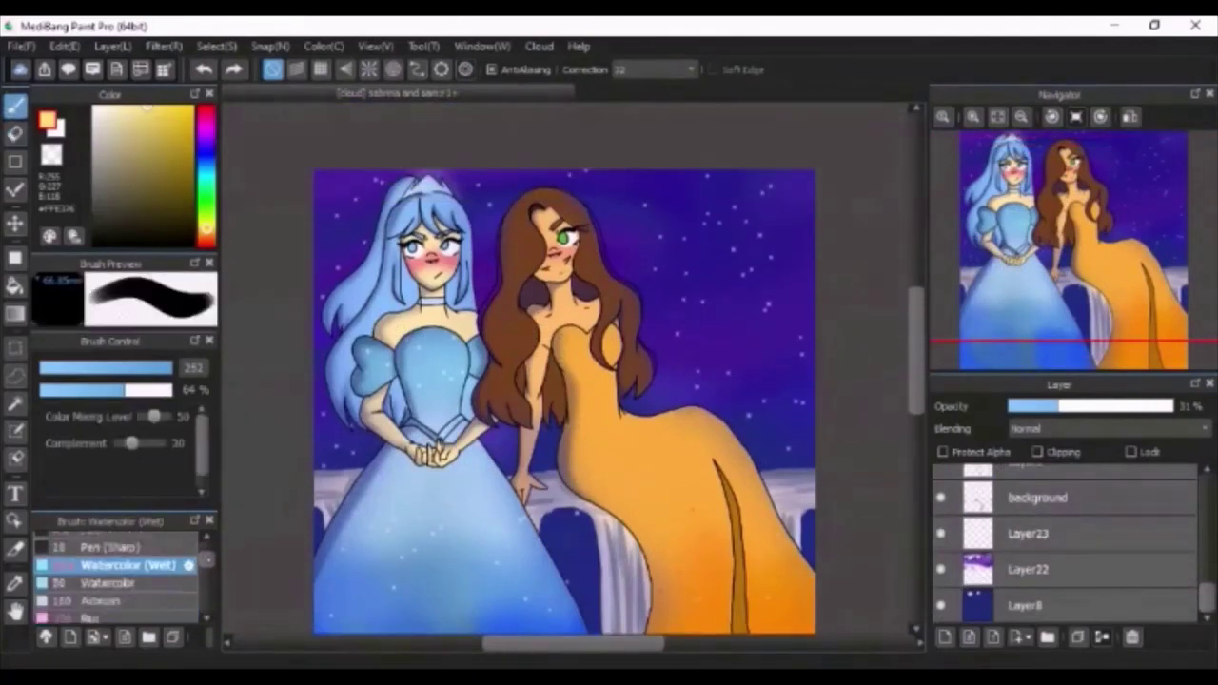
{"action": "left_click", "coordinate": [105, 561]}
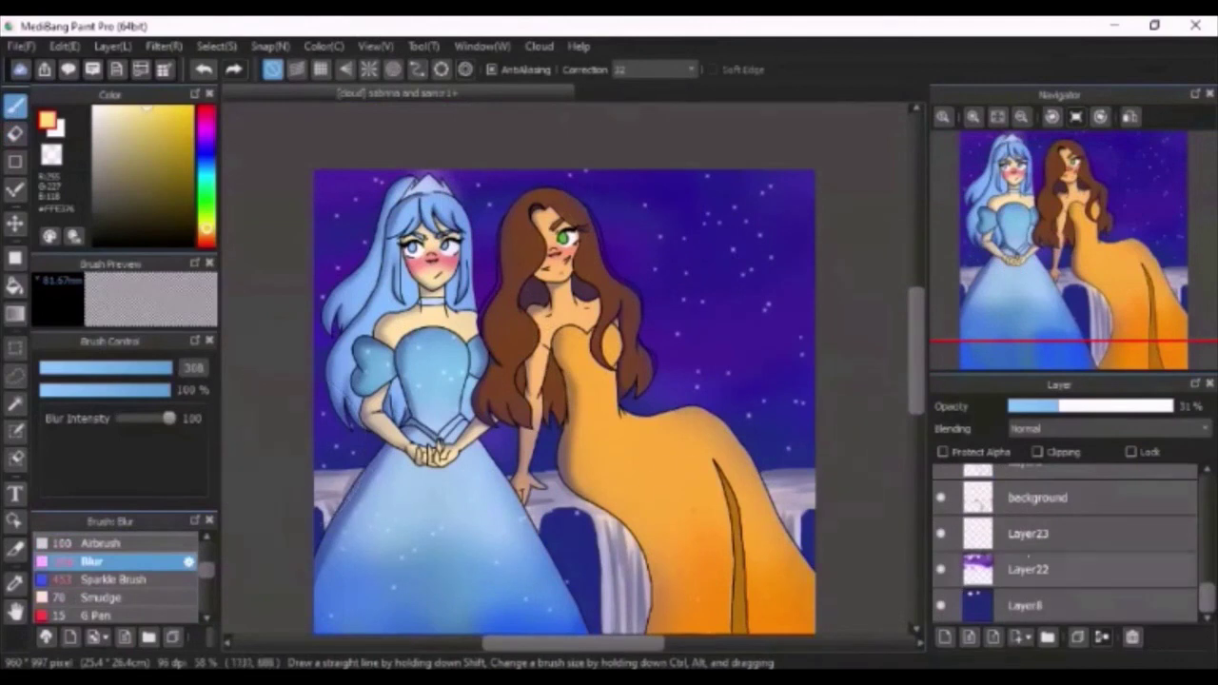
{"action": "left_click", "coordinate": [1035, 534]}
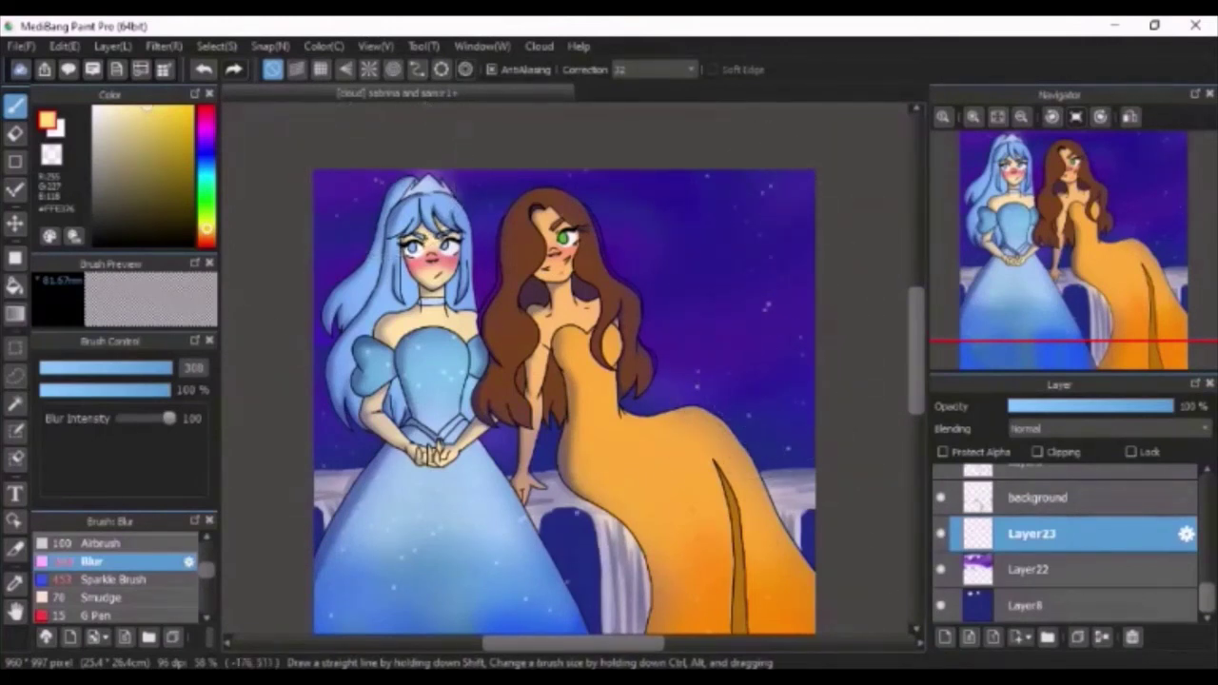
Step: Scatter fresh white stars across the sky on Layer23 with the Sparkle Brush at size 453
{"action": "left_click", "coordinate": [114, 579]}
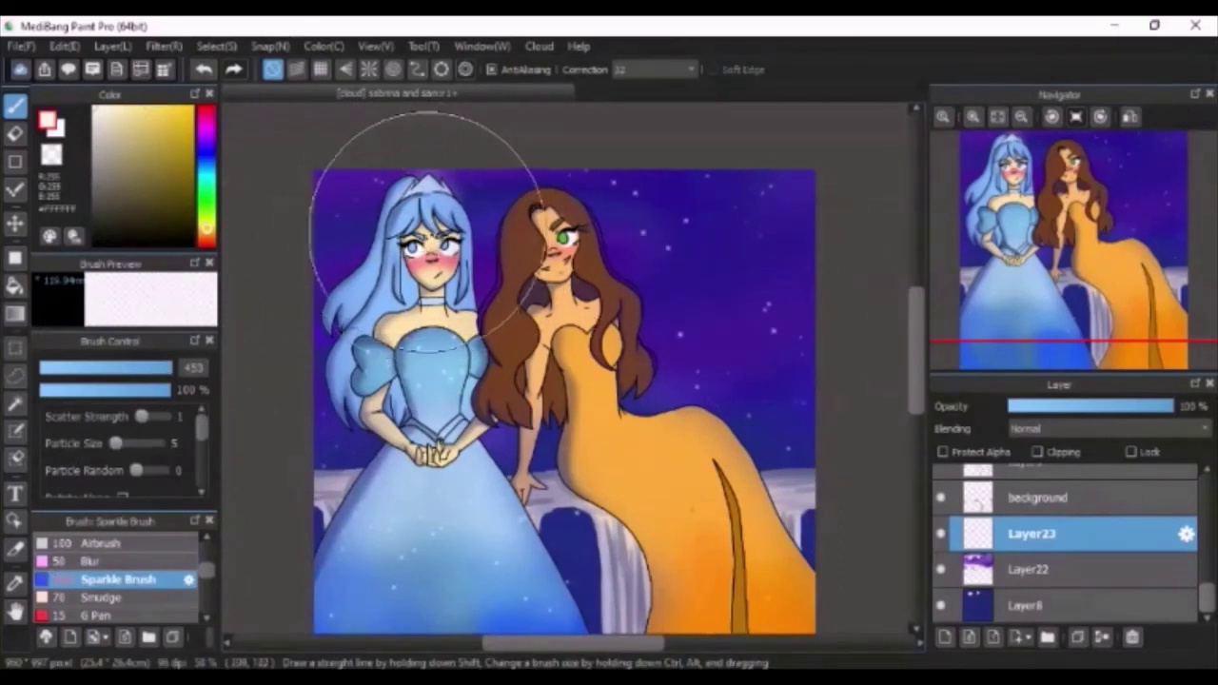
{"action": "scroll", "coordinate": [737, 157], "scroll_direction": "down", "scroll_amount": 2}
{"action": "scroll", "coordinate": [1098, 476], "scroll_direction": "up", "scroll_amount": 5}
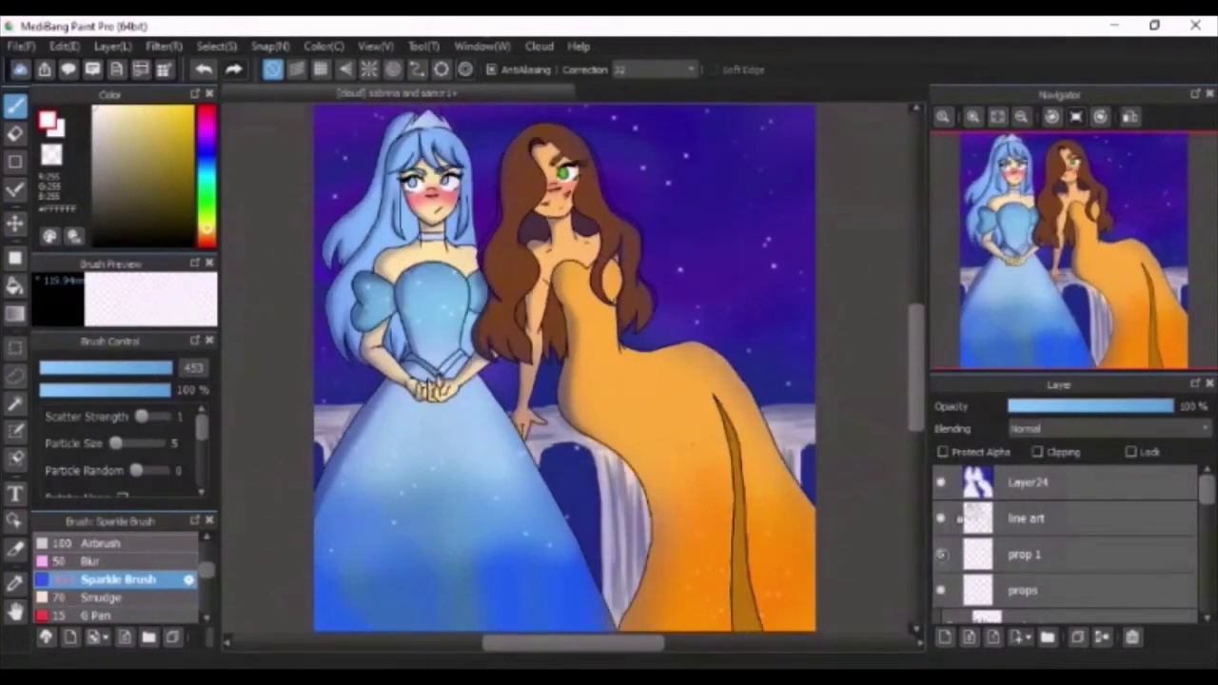
{"action": "left_click", "coordinate": [1095, 482]}
{"action": "left_click", "coordinate": [945, 637]}
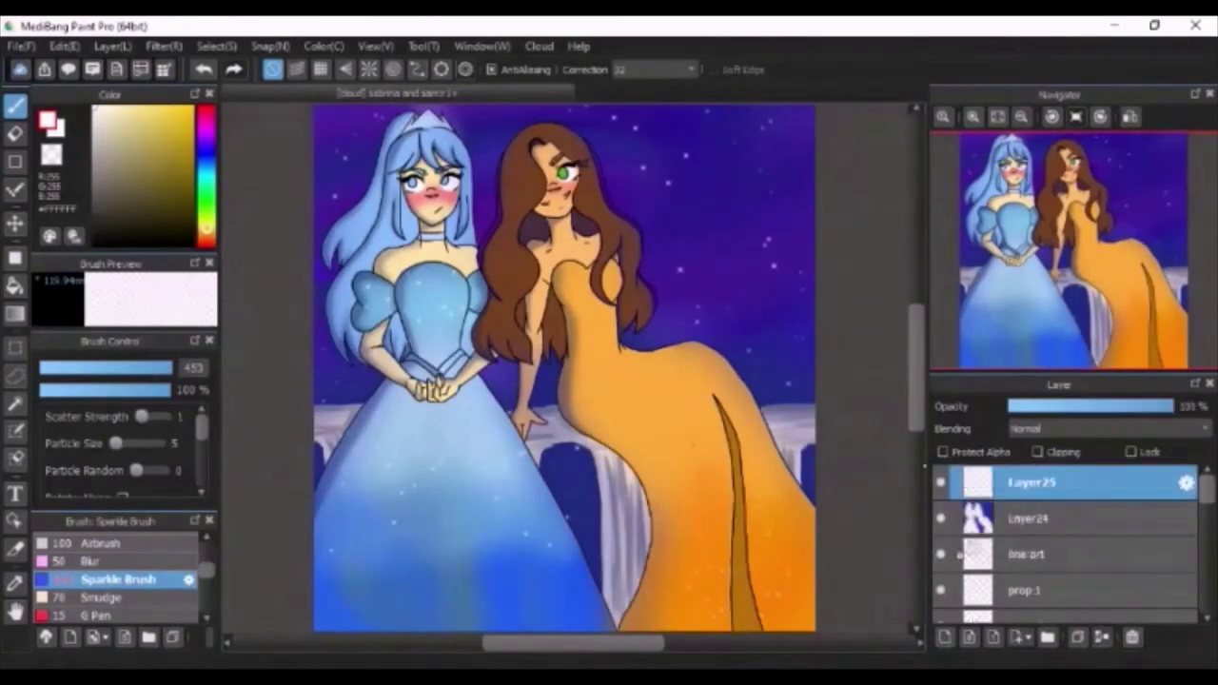
{"action": "left_click", "coordinate": [17, 494]}
{"action": "left_click", "coordinate": [648, 603]}
{"action": "left_click", "coordinate": [83, 505]}
{"action": "left_click_drag", "start_coordinate": [783, 325], "coordinate": [782, 179]}
{"action": "left_click", "coordinate": [809, 506]}
{"action": "left_click", "coordinate": [190, 590]}
{"action": "type", "text": "@Teal_ocean_arts"}
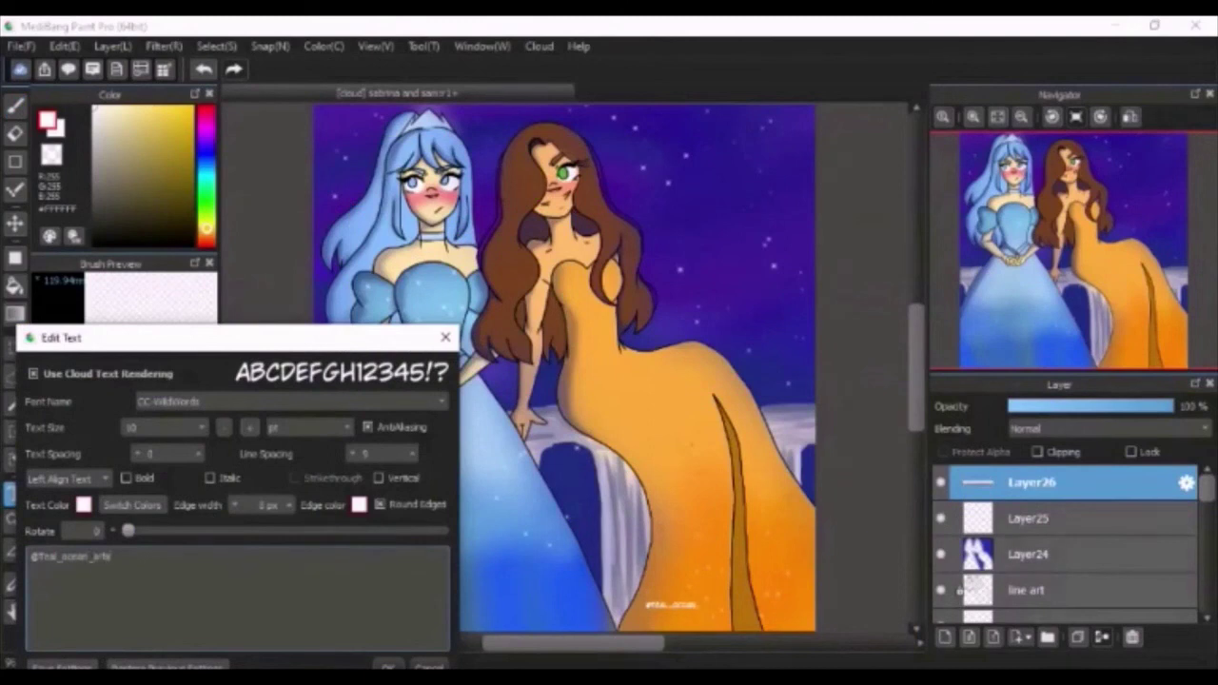
Step: Set the signature's text size to 30 pt and move it into the artwork's lower-right corner
{"action": "left_click", "coordinate": [198, 427]}
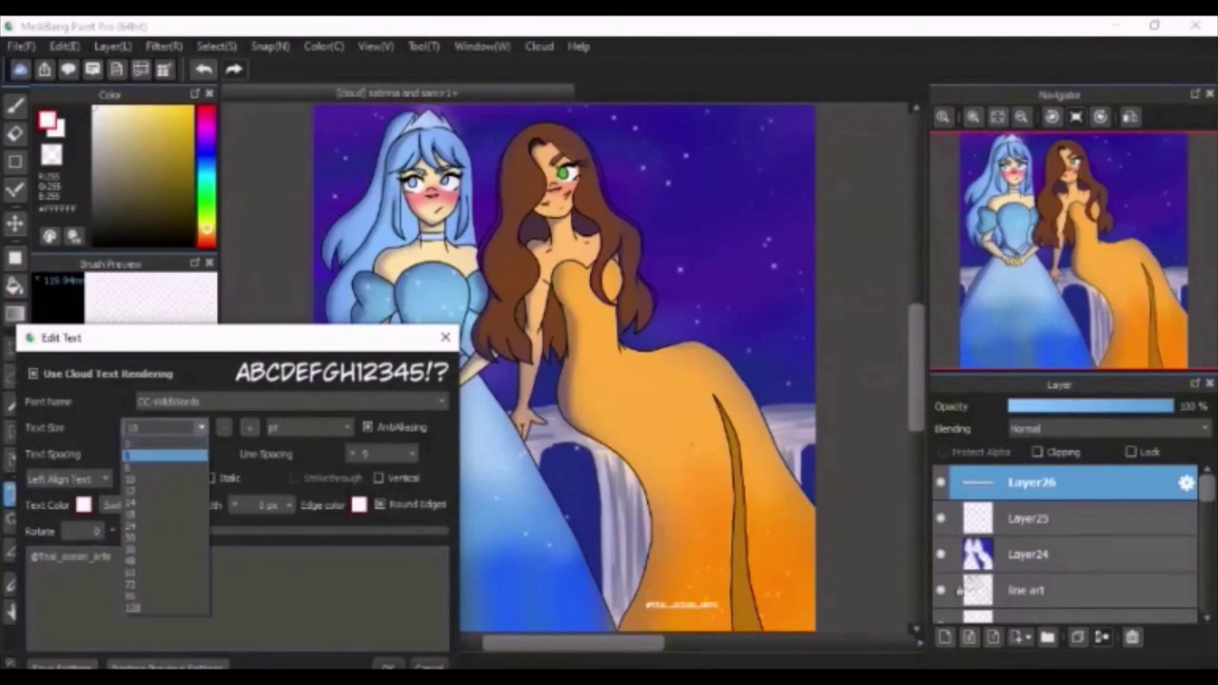
{"action": "left_click", "coordinate": [157, 490]}
{"action": "left_click", "coordinate": [200, 428]}
{"action": "left_click", "coordinate": [157, 538]}
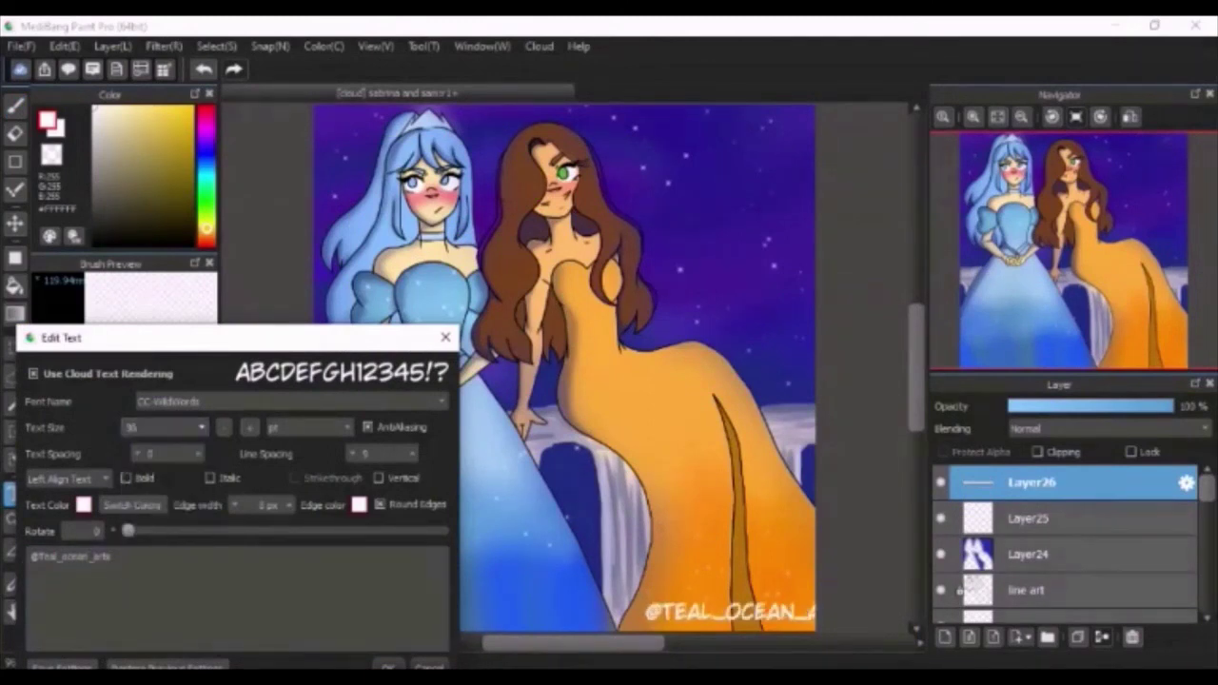
{"action": "left_click", "coordinate": [387, 666]}
{"action": "left_click", "coordinate": [15, 224]}
{"action": "left_click_drag", "start_coordinate": [579, 550], "coordinate": [523, 555]}
Step: Delete the empty Layer25 beneath the signature text
{"action": "left_click_drag", "start_coordinate": [915, 399], "coordinate": [917, 393]}
{"action": "scroll", "coordinate": [716, 569], "scroll_direction": "down", "scroll_amount": 1}
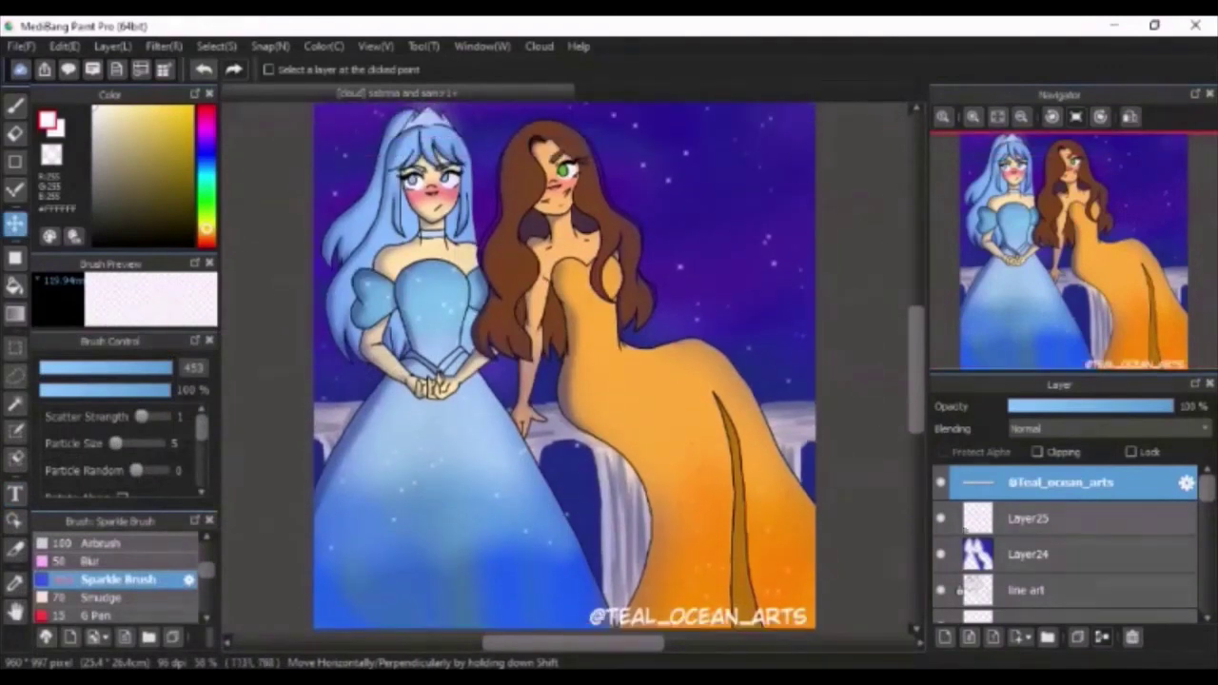
{"action": "left_click", "coordinate": [1035, 520]}
{"action": "left_click", "coordinate": [1132, 638]}
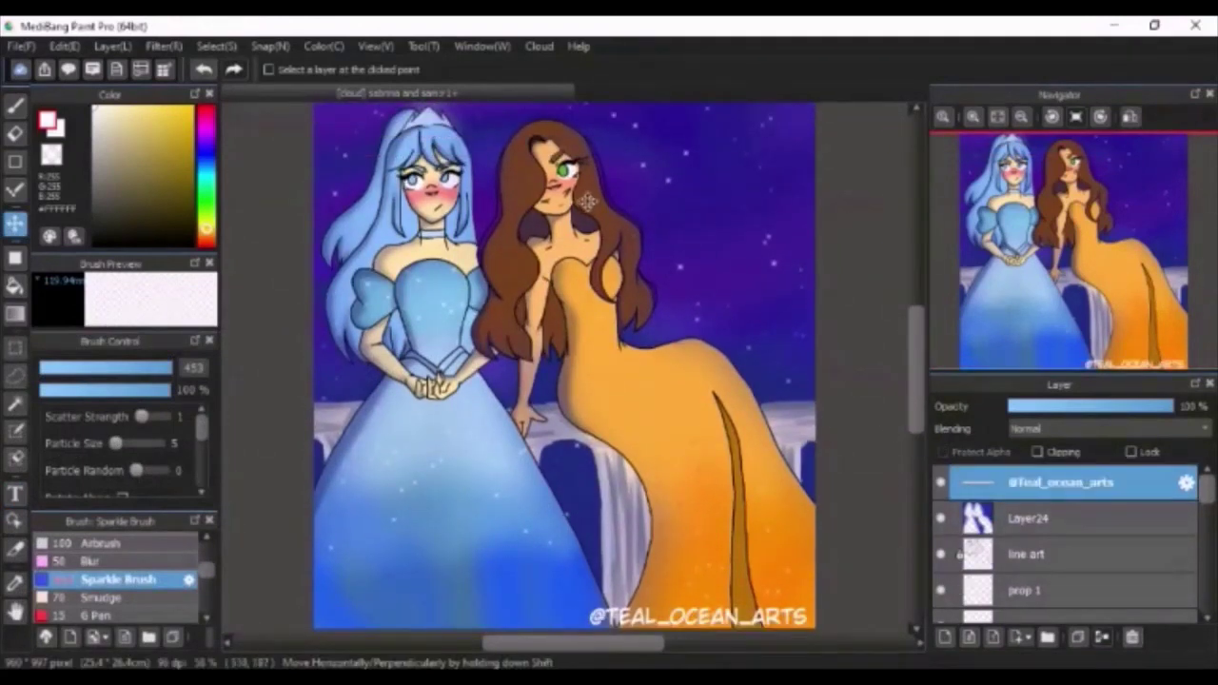
Step: Add the Splatter (watercolor) brush from the cloud materials to the brush list
{"action": "left_click", "coordinate": [15, 107]}
{"action": "left_click", "coordinate": [46, 638]}
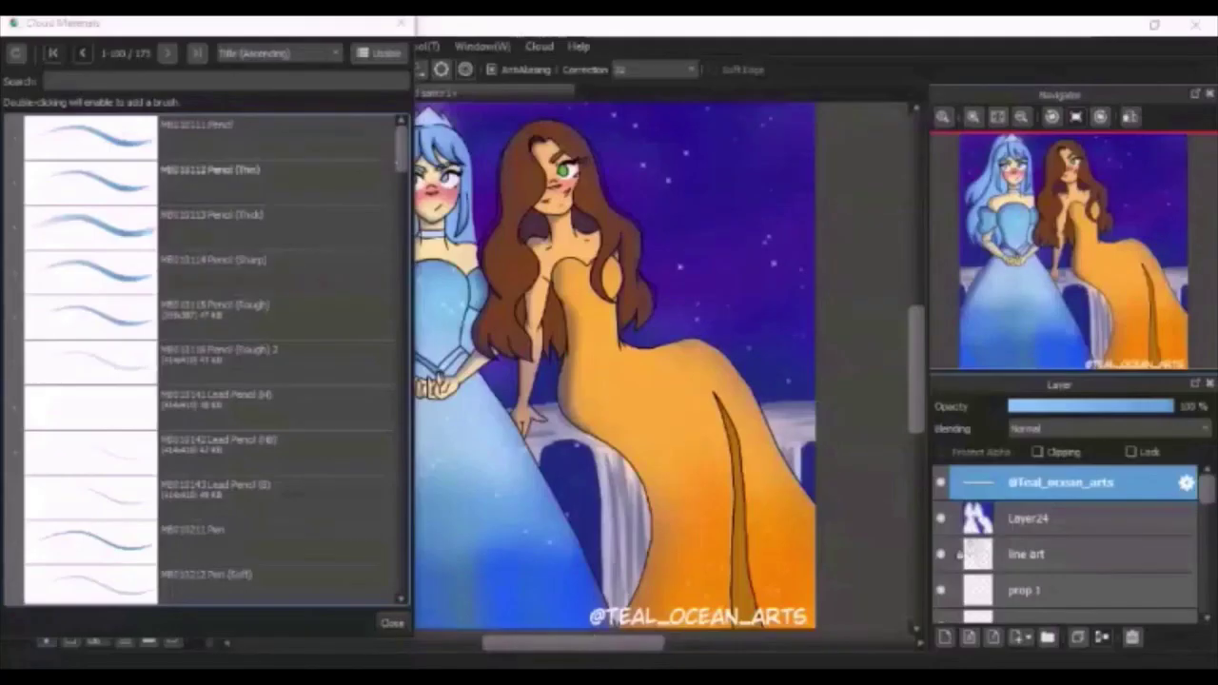
{"action": "scroll", "coordinate": [285, 316], "scroll_direction": "down", "scroll_amount": 13}
{"action": "scroll", "coordinate": [291, 416], "scroll_direction": "down", "scroll_amount": 10}
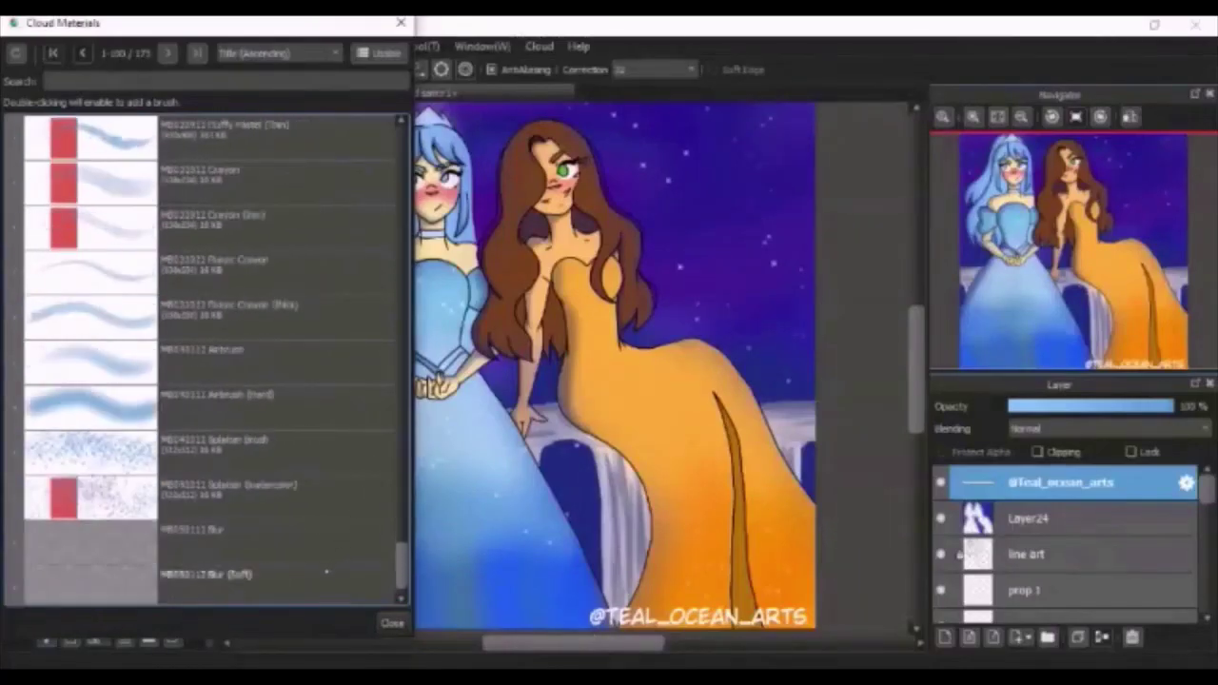
{"action": "left_click", "coordinate": [296, 433]}
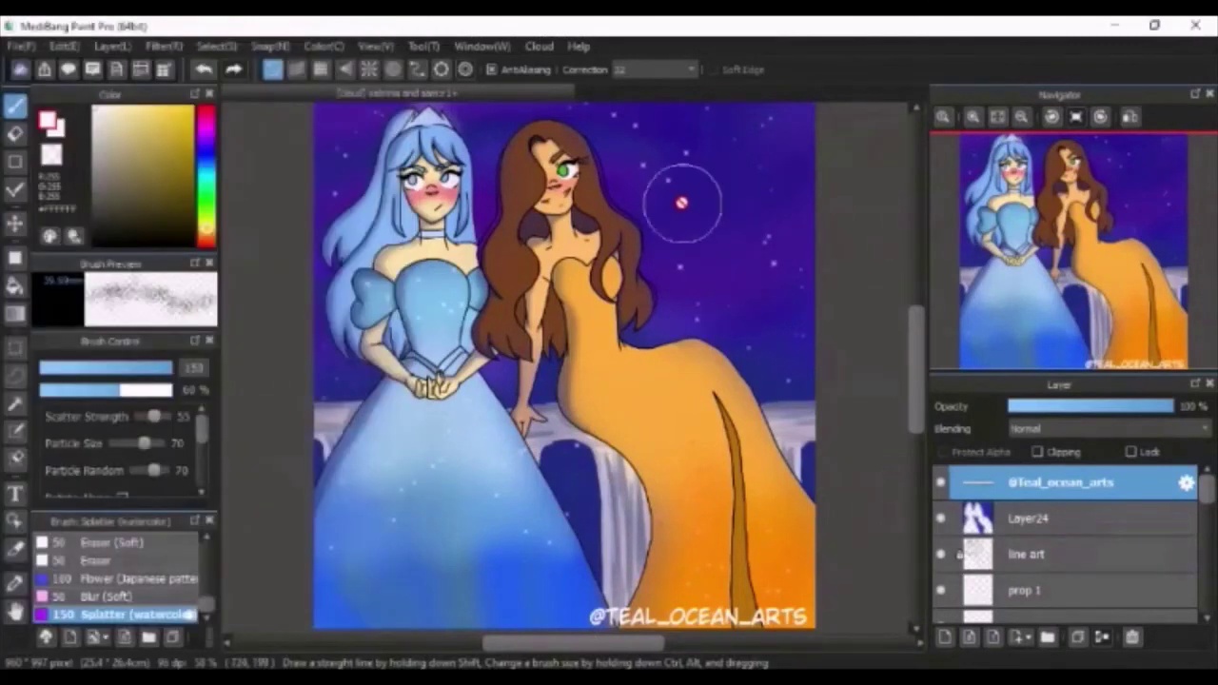
Step: Try white splatter in the sky on a new top layer with scatter strength and particle size both 33, and undo it
{"action": "key", "text": "ctrl+shift+n"}
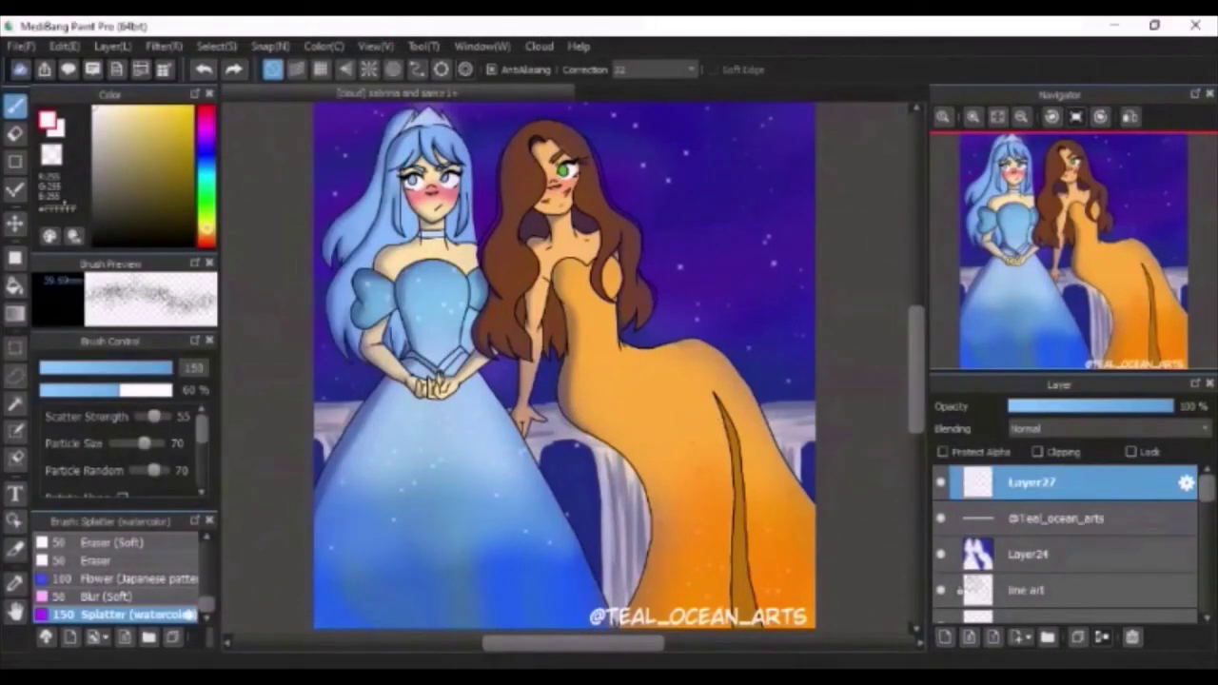
{"action": "mouse_move", "coordinate": [145, 444]}
{"action": "left_mouse_down"}
{"action": "mouse_move", "coordinate": [116, 443]}
{"action": "mouse_move", "coordinate": [128, 444]}
{"action": "left_mouse_up"}
{"action": "left_click_drag", "start_coordinate": [154, 417], "coordinate": [148, 416]}
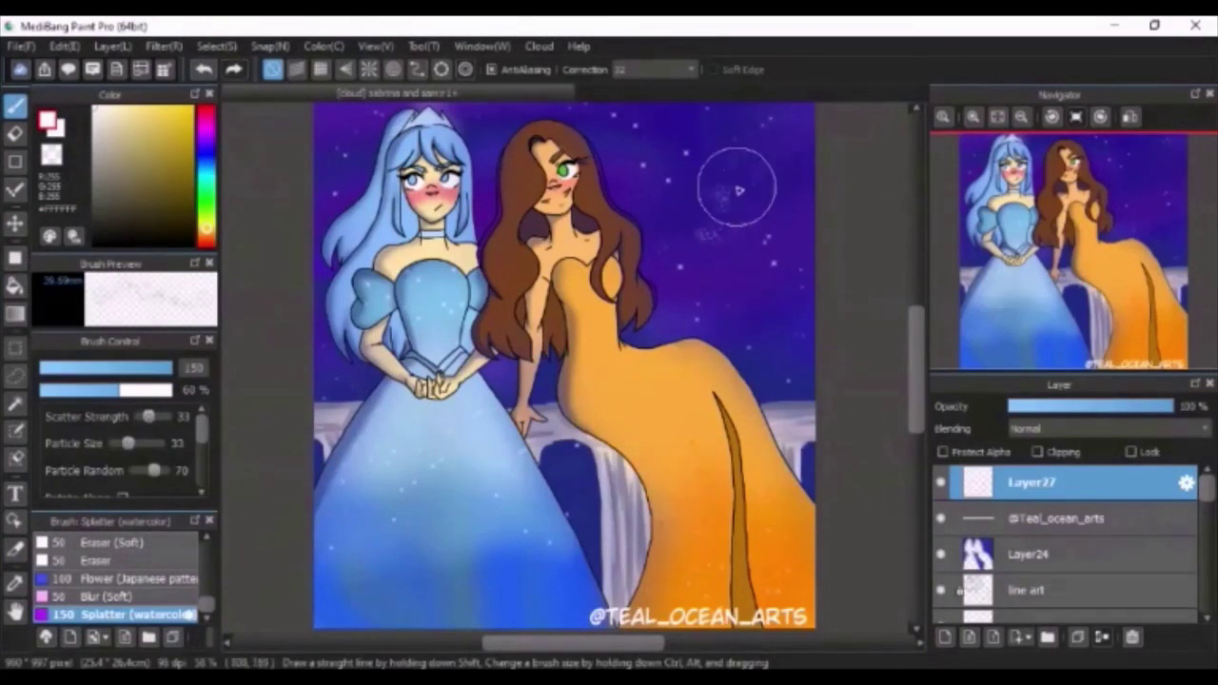
{"action": "left_click", "coordinate": [204, 69]}
Step: Enlarge the splatter brush to size 467 with particle random 0, and delete the test layer above the signature
{"action": "left_click_drag", "start_coordinate": [563, 371], "coordinate": [647, 373]}
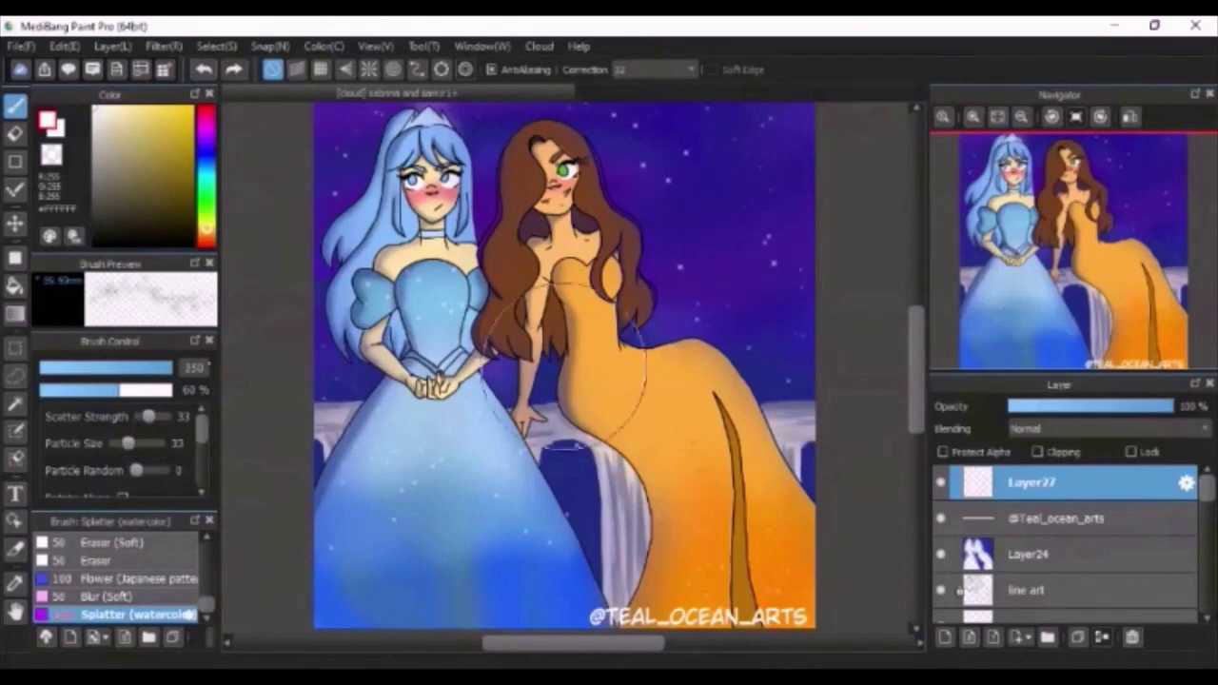
{"action": "left_click", "coordinate": [367, 228]}
{"action": "left_click", "coordinate": [203, 70]}
{"action": "left_click", "coordinate": [1133, 637]}
Step: Rename Layer23 as "star"
{"action": "scroll", "coordinate": [1065, 542], "scroll_direction": "down", "scroll_amount": 5}
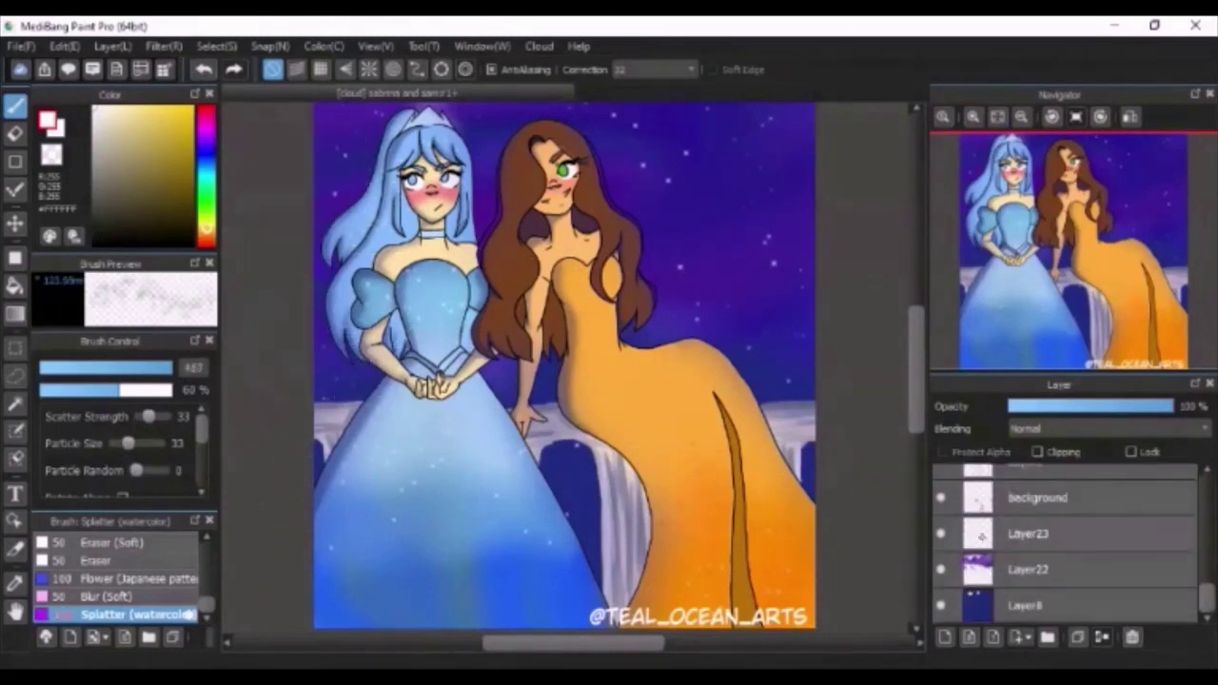
{"action": "double_click", "coordinate": [1028, 533]}
{"action": "type", "text": "star"}
{"action": "key", "text": "Return"}
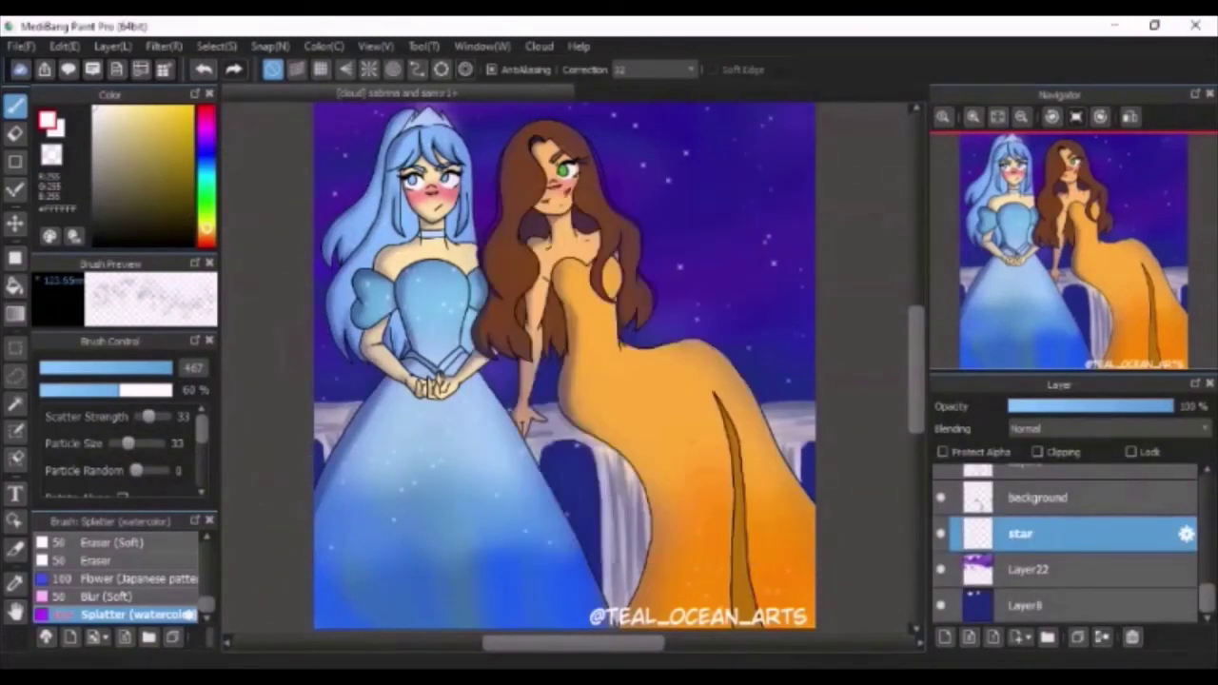
Step: Add a new layer above the star layer and try splatter strokes in the sky at particle size 51, undoing each
{"action": "left_click_drag", "start_coordinate": [128, 444], "coordinate": [116, 444]}
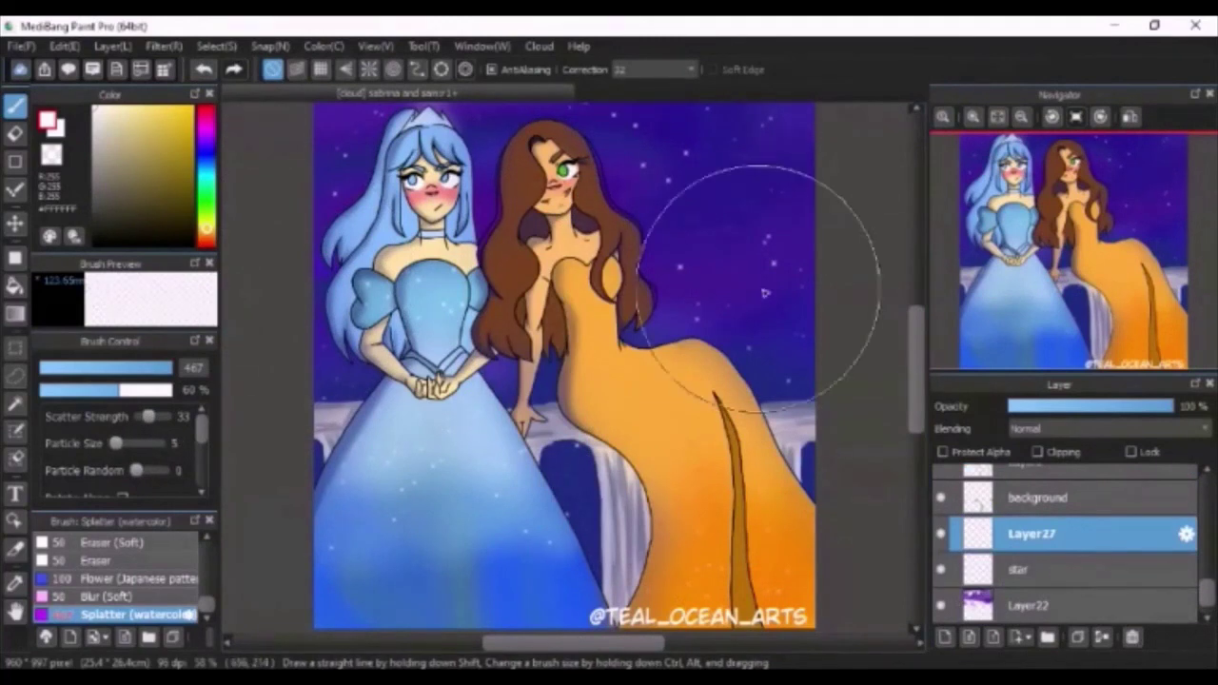
{"action": "left_click_drag", "start_coordinate": [700, 214], "coordinate": [728, 274]}
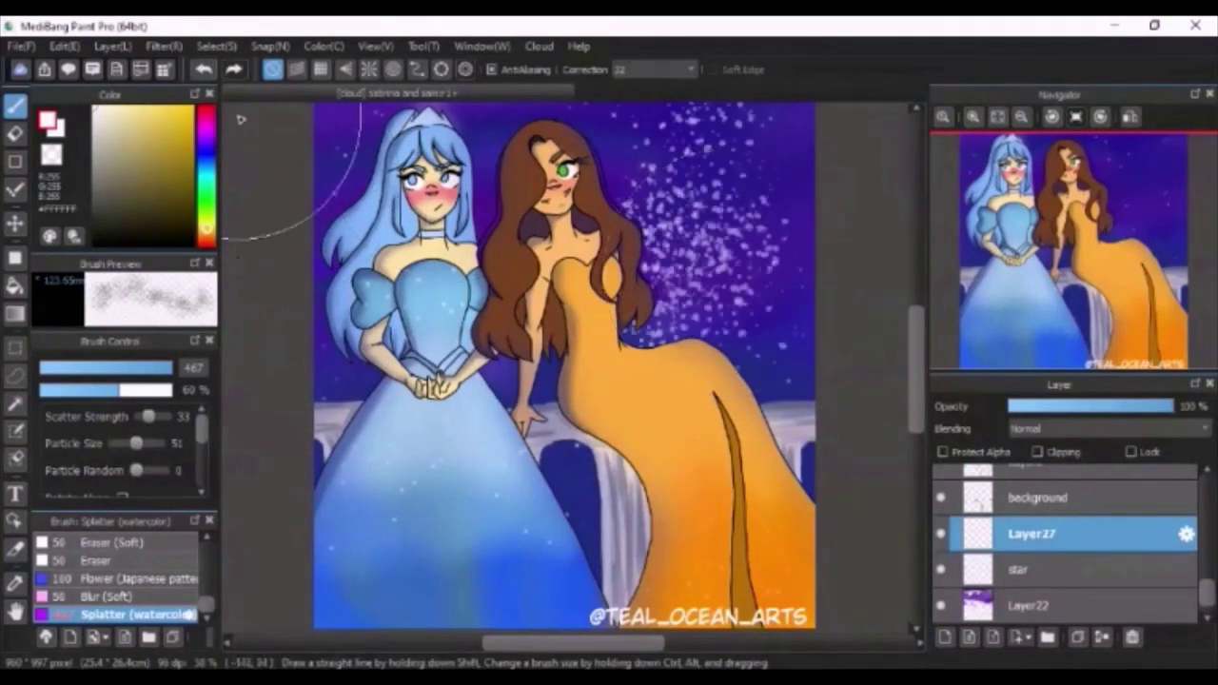
{"action": "left_click", "coordinate": [204, 70]}
{"action": "left_click_drag", "start_coordinate": [149, 417], "coordinate": [158, 417]}
{"action": "left_click_drag", "start_coordinate": [728, 164], "coordinate": [682, 231]}
{"action": "key", "text": "ctrl+z"}
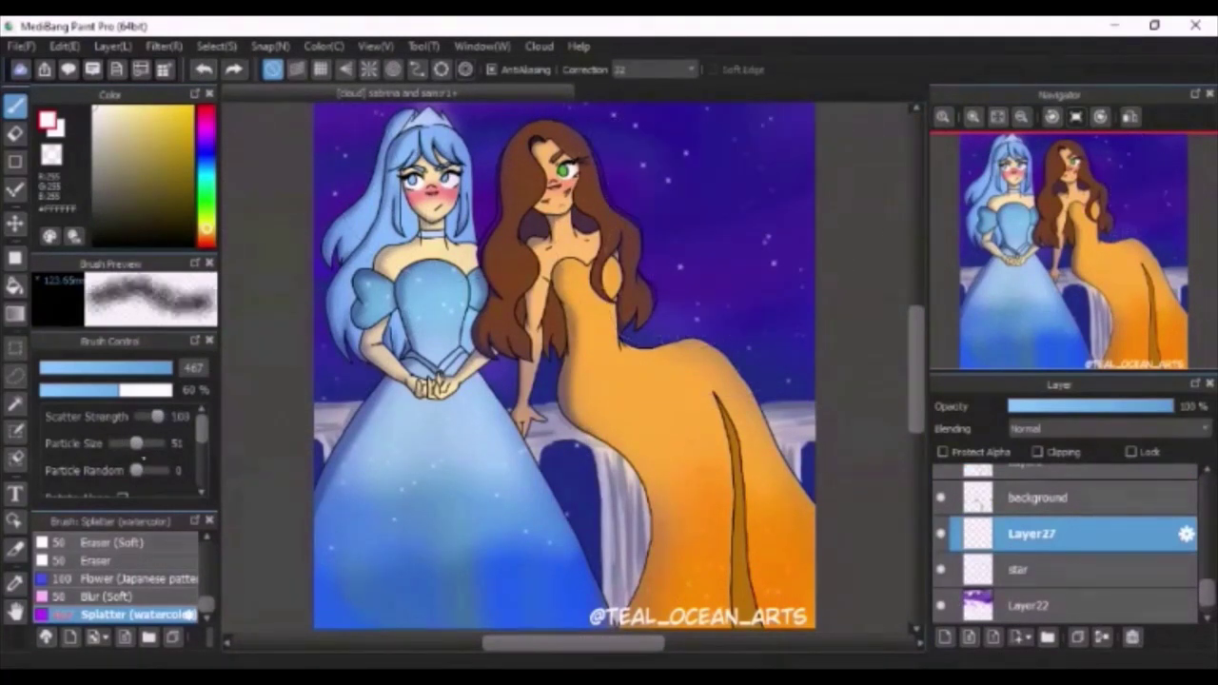
Step: Scatter fine white specks on Layer27 using splatter scatter strength 1, particle size 47 and particle random 62
{"action": "left_click_drag", "start_coordinate": [137, 470], "coordinate": [152, 470]}
{"action": "left_click_drag", "start_coordinate": [157, 417], "coordinate": [141, 417]}
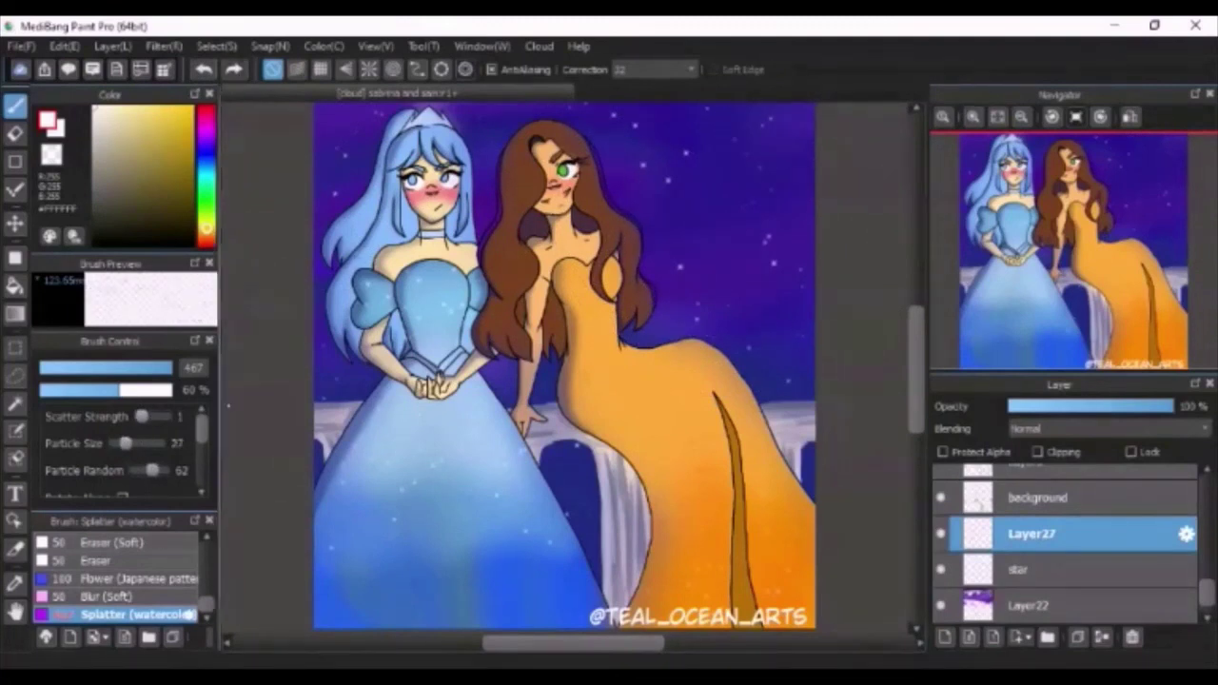
{"action": "scroll", "coordinate": [114, 447], "scroll_direction": "down", "scroll_amount": 3}
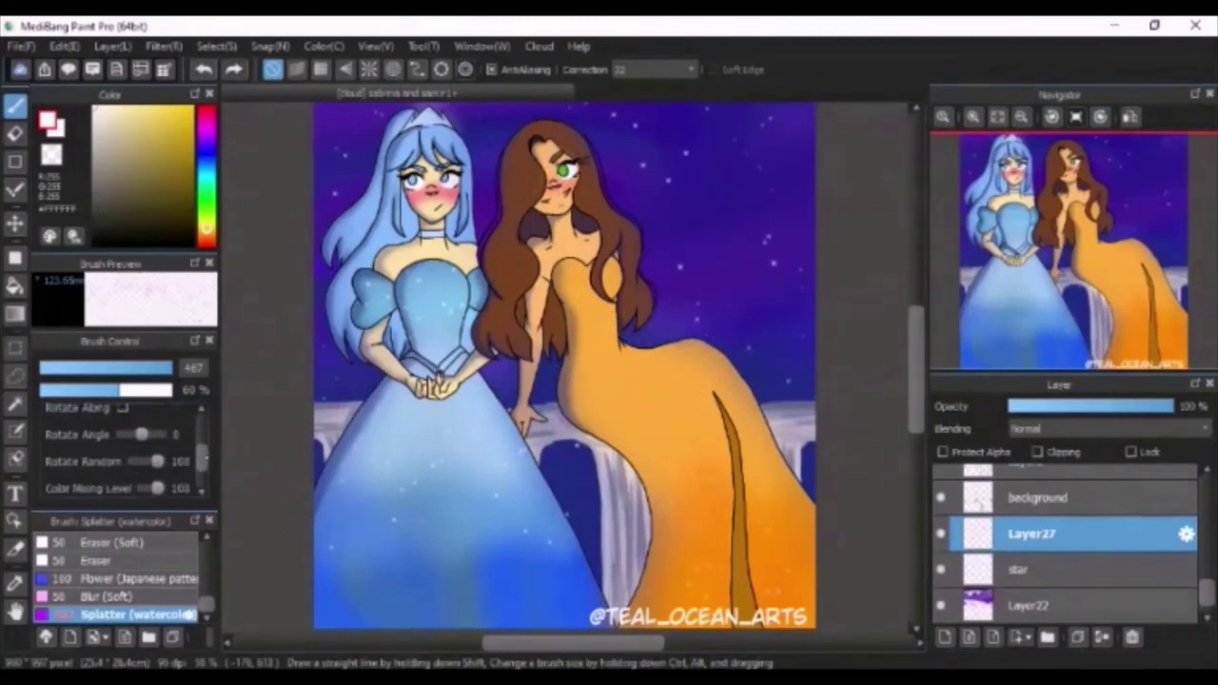
{"action": "scroll", "coordinate": [119, 447], "scroll_direction": "up", "scroll_amount": 3}
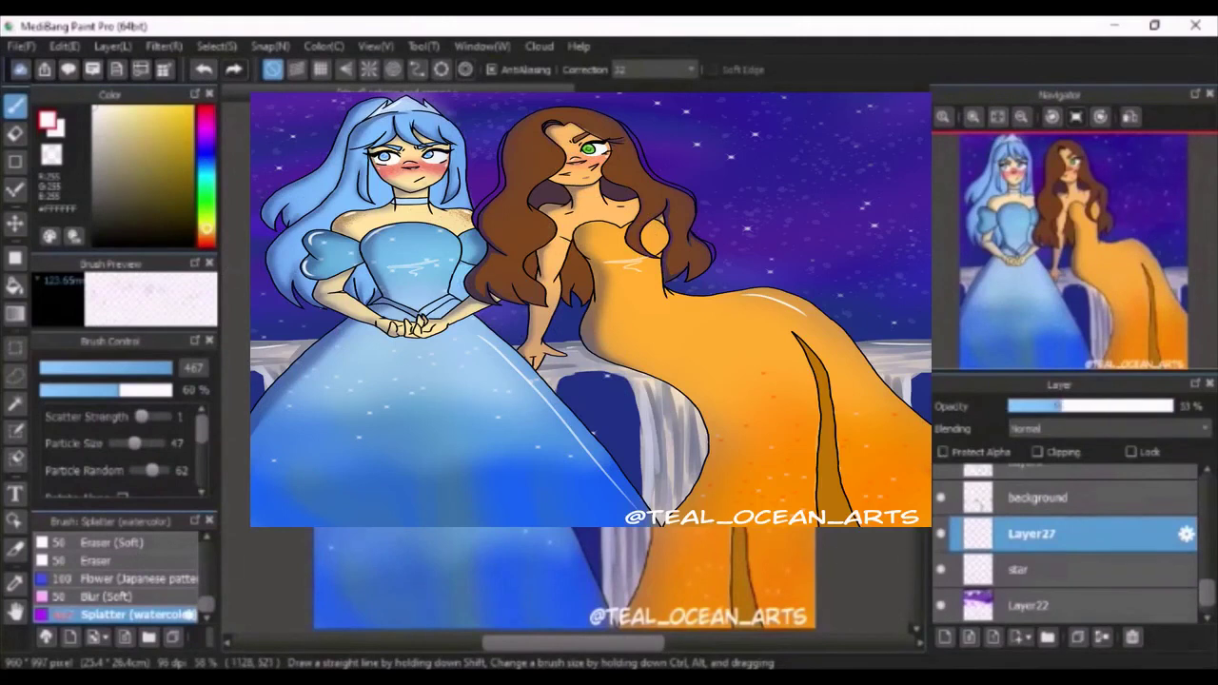
Step: Set the opacity of the speckled Layer27 to 17%
{"action": "left_click_drag", "start_coordinate": [1059, 407], "coordinate": [1052, 406]}
{"action": "left_click_drag", "start_coordinate": [918, 357], "coordinate": [918, 345]}
{"action": "left_click", "coordinate": [1035, 407]}
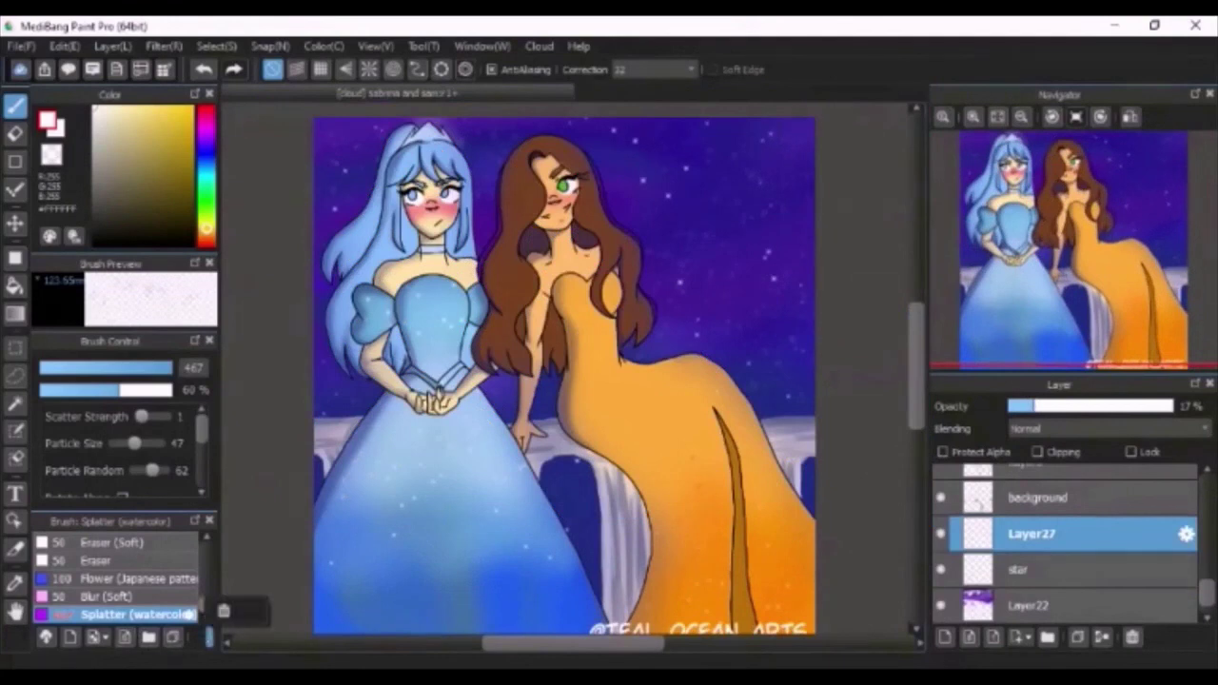
Step: Delete the Splatter (watercolor) brush from the brush list
{"action": "left_click", "coordinate": [224, 611]}
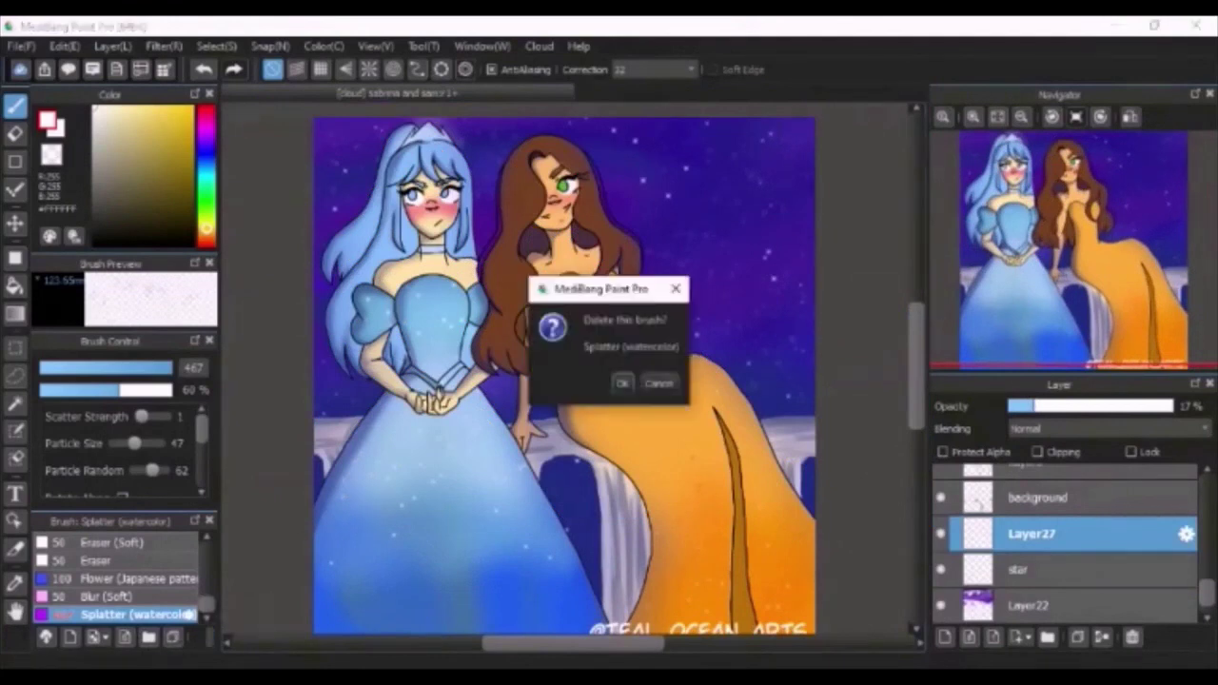
{"action": "left_click", "coordinate": [624, 382]}
{"action": "left_click", "coordinate": [973, 245]}
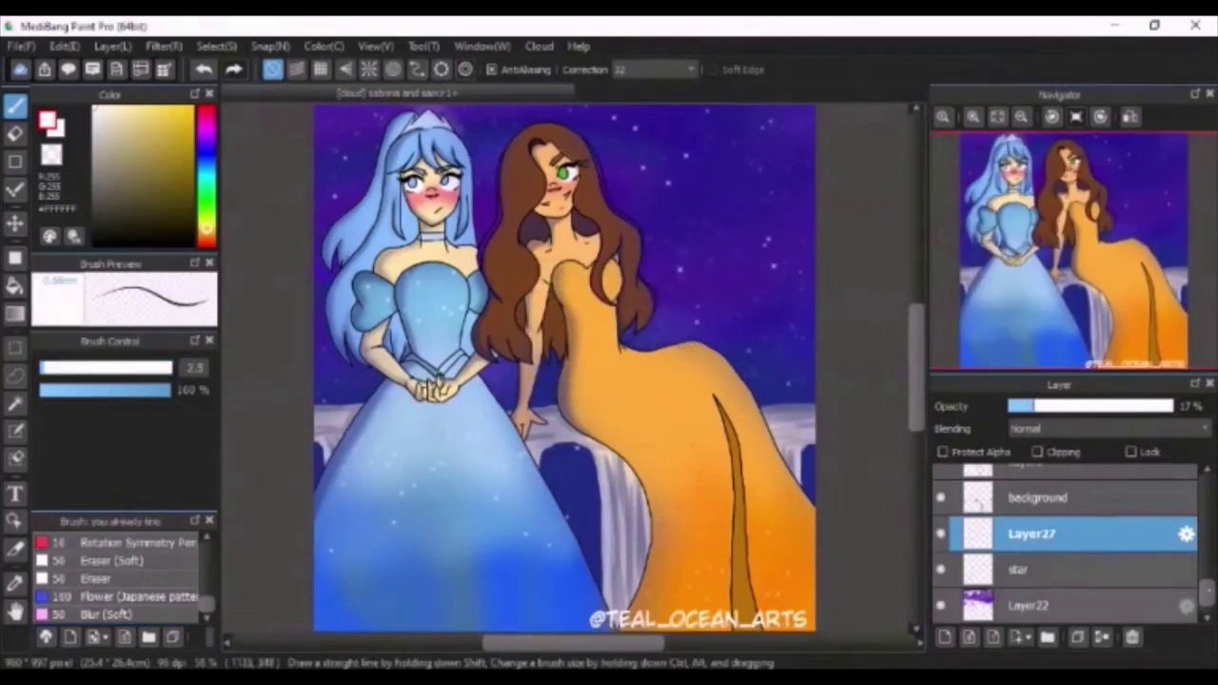
Step: Compare the artwork with and without the blue overlay on Layer24 and set that layer's opacity to 22%
{"action": "scroll", "coordinate": [964, 552], "scroll_direction": "up", "scroll_amount": 5}
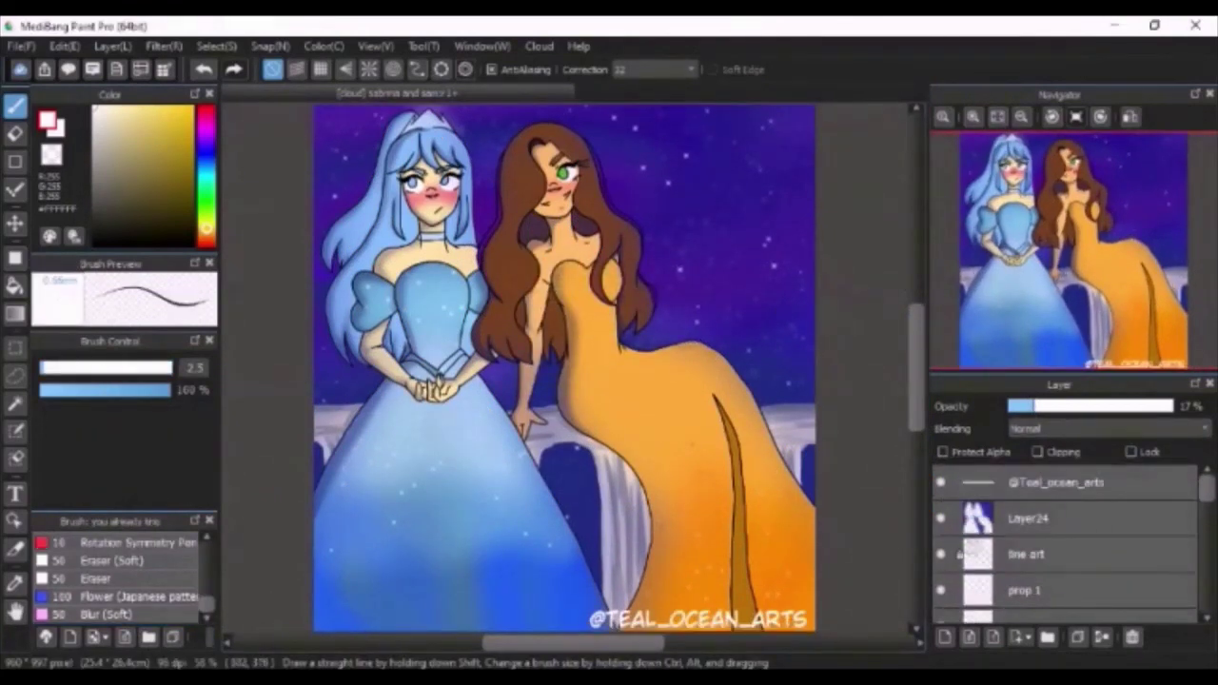
{"action": "left_click", "coordinate": [1102, 512]}
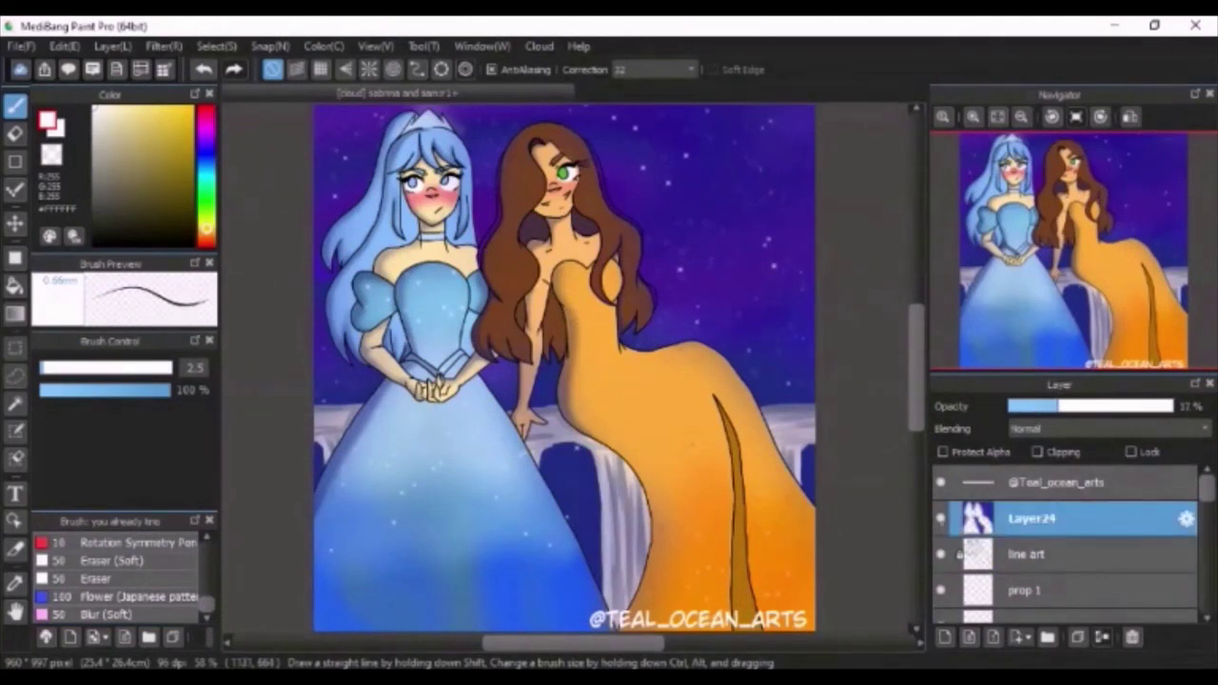
{"action": "left_click", "coordinate": [941, 519]}
{"action": "left_click", "coordinate": [941, 520]}
{"action": "left_click", "coordinate": [941, 519]}
{"action": "left_click", "coordinate": [941, 520]}
{"action": "mouse_move", "coordinate": [1046, 404]}
{"action": "left_mouse_down"}
{"action": "mouse_move", "coordinate": [1028, 406]}
{"action": "mouse_move", "coordinate": [1045, 407]}
{"action": "left_mouse_up"}
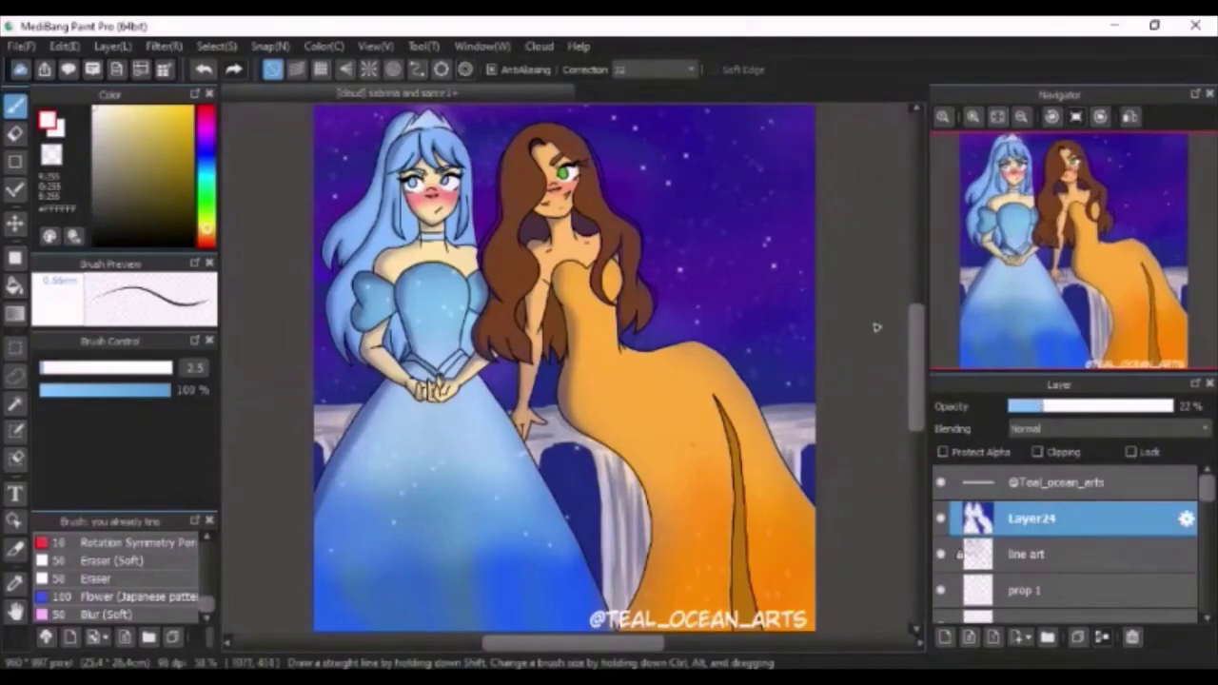